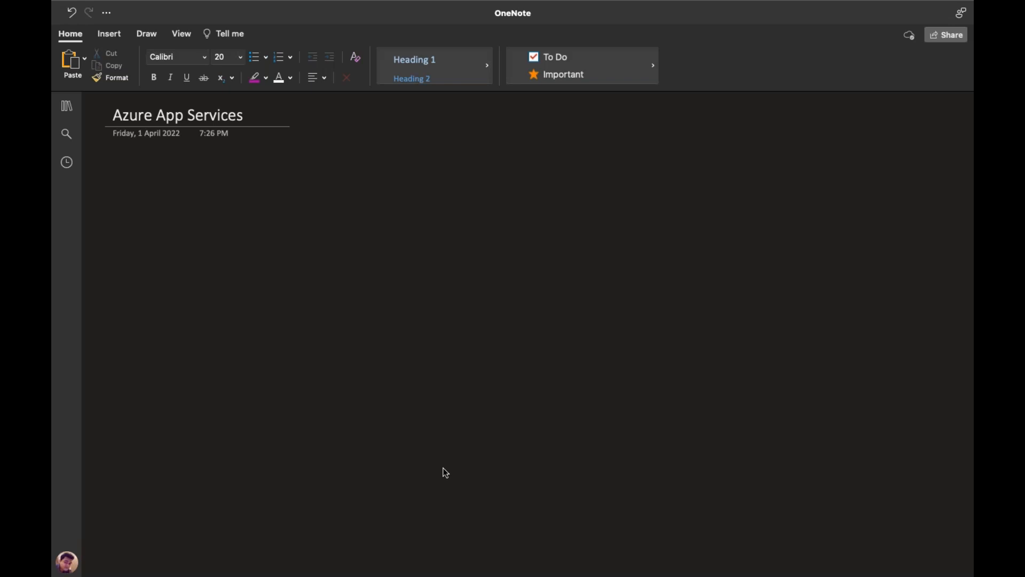
# Step: Hand-write 'Azure - App' in blue ink and draw a box around it
pyautogui.click(146, 33)
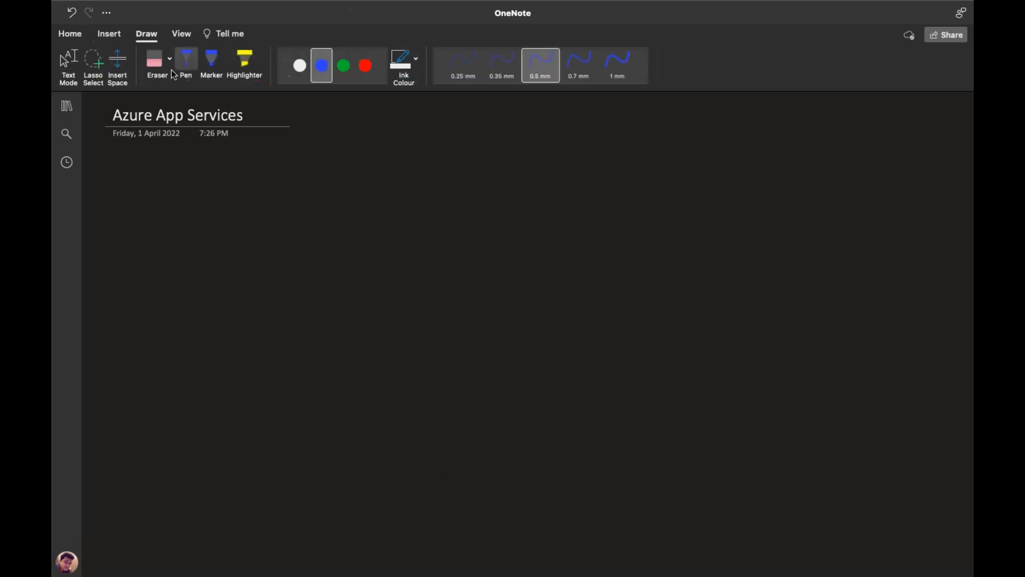
pyautogui.moveTo(462, 161); pyautogui.dragTo(457, 177)
pyautogui.moveTo(532, 175)
pyautogui.mouseDown()
pyautogui.moveTo(544, 187)
pyautogui.moveTo(534, 188)
pyautogui.moveTo(568, 179)
pyautogui.moveTo(595, 192)
pyautogui.moveTo(595, 183)
pyautogui.mouseUp()
pyautogui.moveTo(600, 180)
pyautogui.mouseDown()
pyautogui.moveTo(602, 197)
pyautogui.moveTo(604, 188)
pyautogui.moveTo(623, 203)
pyautogui.mouseUp()
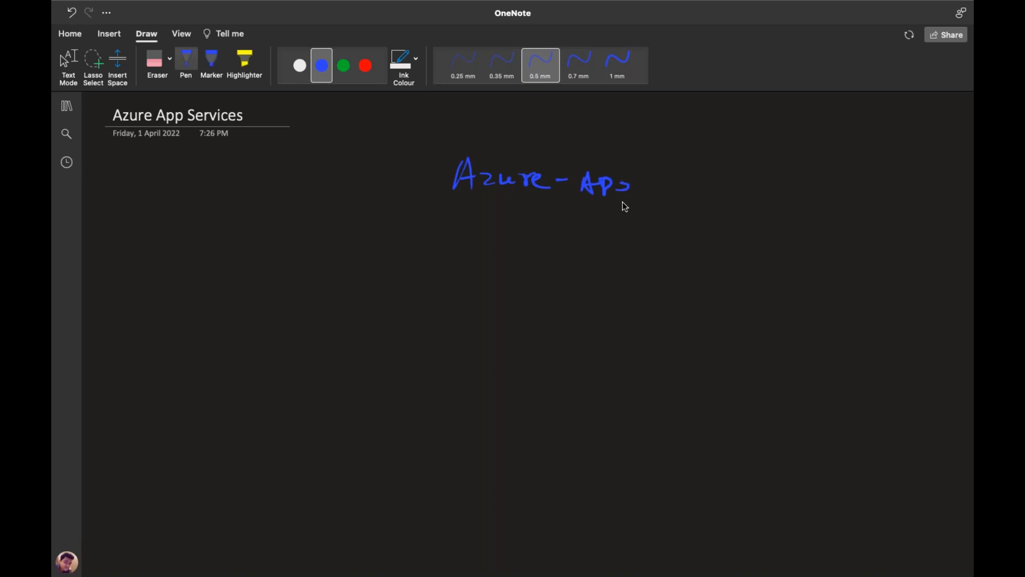
pyautogui.moveTo(441, 215)
pyautogui.mouseDown()
pyautogui.moveTo(439, 156)
pyautogui.moveTo(626, 167)
pyautogui.moveTo(503, 217)
pyautogui.moveTo(441, 215)
pyautogui.moveTo(429, 196)
pyautogui.moveTo(315, 252)
pyautogui.mouseUp()
pyautogui.click(365, 65)
# Step: Draw a red arrow down-left from the box and write 'CMS Based' beneath it
pyautogui.moveTo(315, 252); pyautogui.dragTo(328, 239)
pyautogui.moveTo(294, 288)
pyautogui.mouseDown()
pyautogui.moveTo(288, 305)
pyautogui.moveTo(321, 293)
pyautogui.moveTo(324, 306)
pyautogui.mouseUp()
pyautogui.moveTo(333, 291)
pyautogui.mouseDown()
pyautogui.moveTo(330, 307)
pyautogui.moveTo(349, 288)
pyautogui.moveTo(367, 307)
pyautogui.mouseUp()
pyautogui.moveTo(369, 289)
pyautogui.mouseDown()
pyautogui.moveTo(372, 305)
pyautogui.moveTo(433, 310)
pyautogui.mouseUp()
# Step: Draw a red arrow down-right from the title box and write 'Code-Based' under it
pyautogui.moveTo(647, 194)
pyautogui.mouseDown()
pyautogui.moveTo(740, 193)
pyautogui.moveTo(741, 248)
pyautogui.moveTo(751, 248)
pyautogui.mouseUp()
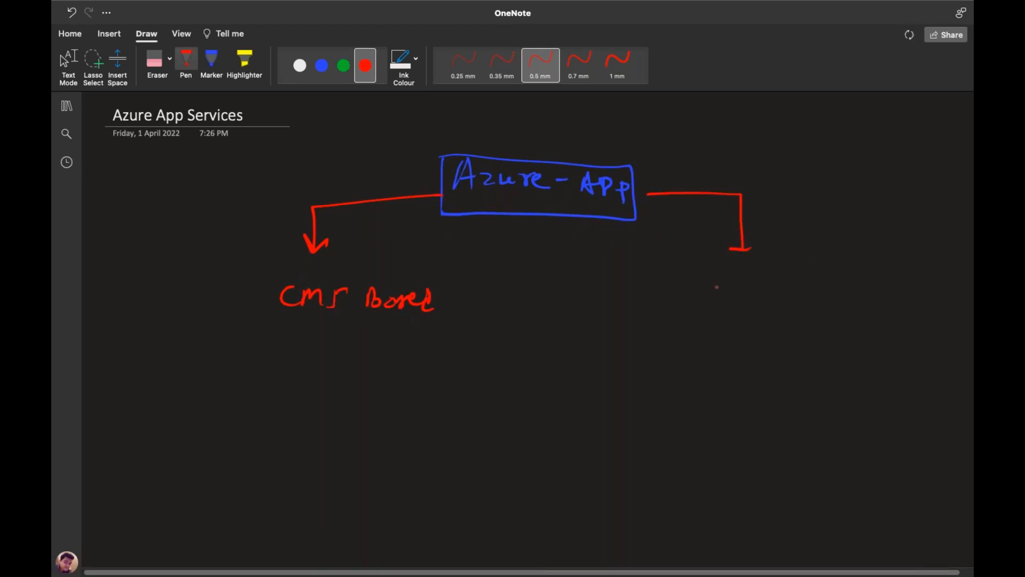
pyautogui.moveTo(721, 274); pyautogui.dragTo(721, 292)
pyautogui.moveTo(736, 282)
pyautogui.mouseDown()
pyautogui.moveTo(753, 293)
pyautogui.moveTo(789, 283)
pyautogui.mouseUp()
pyautogui.moveTo(796, 270)
pyautogui.mouseDown()
pyautogui.moveTo(797, 292)
pyautogui.moveTo(832, 291)
pyautogui.mouseUp()
pyautogui.click(820, 288)
pyautogui.moveTo(841, 286); pyautogui.dragTo(863, 284)
pyautogui.moveTo(866, 269); pyautogui.dragTo(869, 293)
# Step: Enclose 'CMS Based' and 'Code-Based' each in a red box
pyautogui.moveTo(263, 278)
pyautogui.mouseDown()
pyautogui.moveTo(263, 318)
pyautogui.moveTo(449, 272)
pyautogui.moveTo(408, 319)
pyautogui.moveTo(277, 321)
pyautogui.mouseUp()
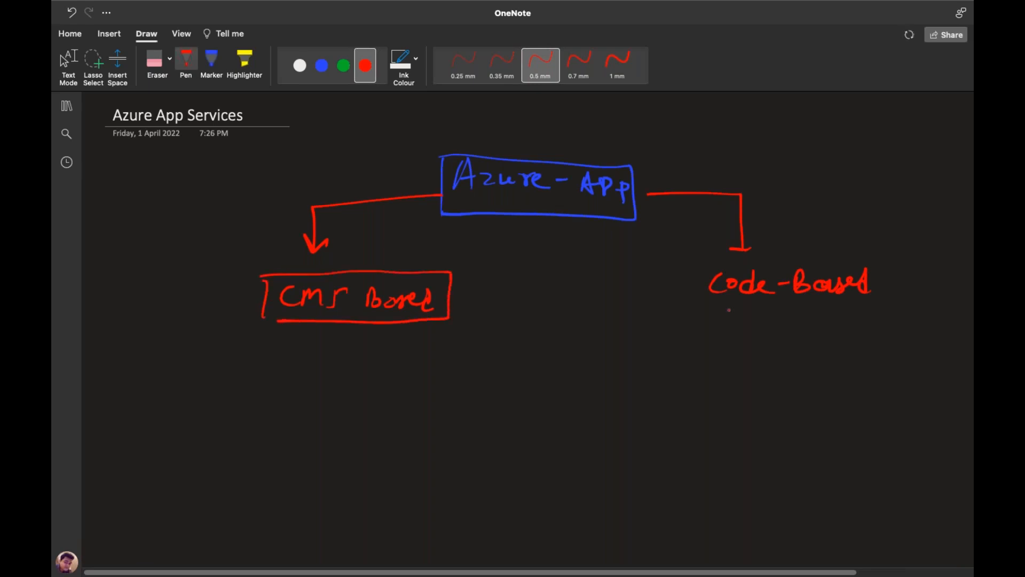
pyautogui.moveTo(702, 275)
pyautogui.mouseDown()
pyautogui.moveTo(702, 306)
pyautogui.moveTo(880, 264)
pyautogui.mouseUp()
pyautogui.moveTo(881, 266)
pyautogui.mouseDown()
pyautogui.moveTo(870, 310)
pyautogui.moveTo(702, 307)
pyautogui.mouseUp()
pyautogui.click(299, 70)
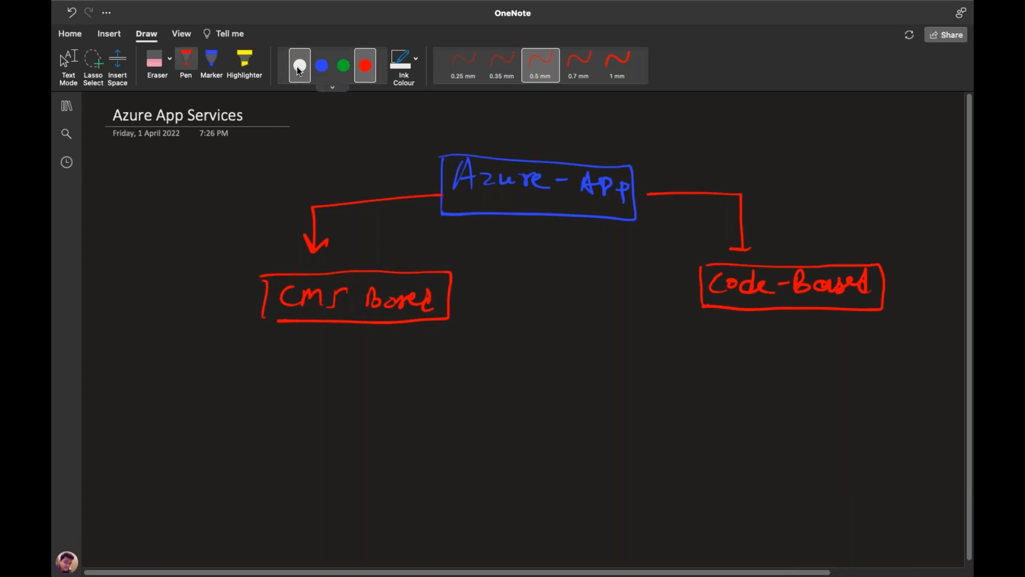
# Step: Draw a white arrow below CMS Based, undoing and erasing the stray stroke
pyautogui.moveTo(336, 326)
pyautogui.mouseDown()
pyautogui.moveTo(334, 372)
pyautogui.moveTo(307, 397)
pyautogui.moveTo(333, 389)
pyautogui.mouseUp()
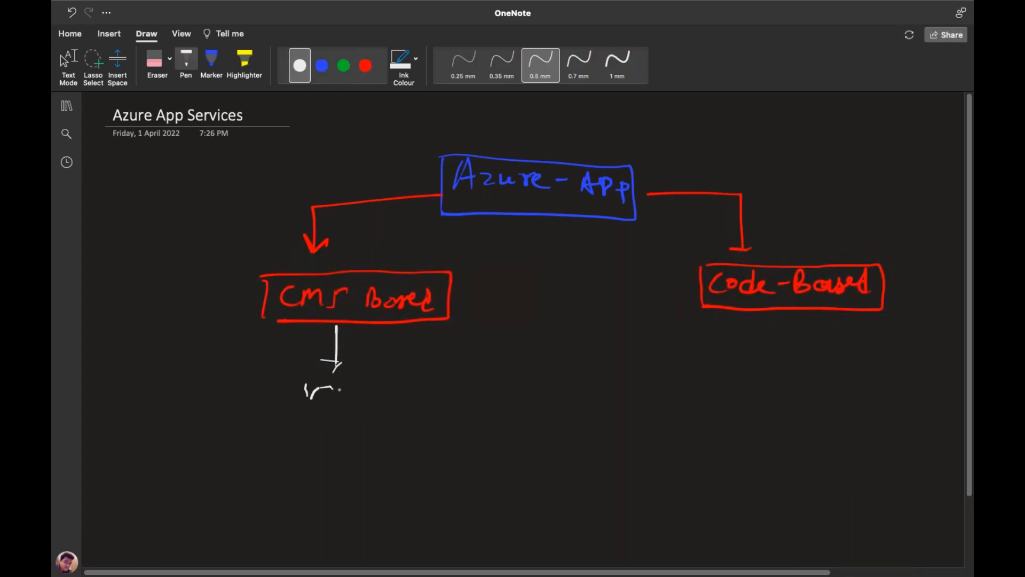
pyautogui.press('super+z')
pyautogui.press('super+z')
pyautogui.write('z')
pyautogui.click(416, 383)
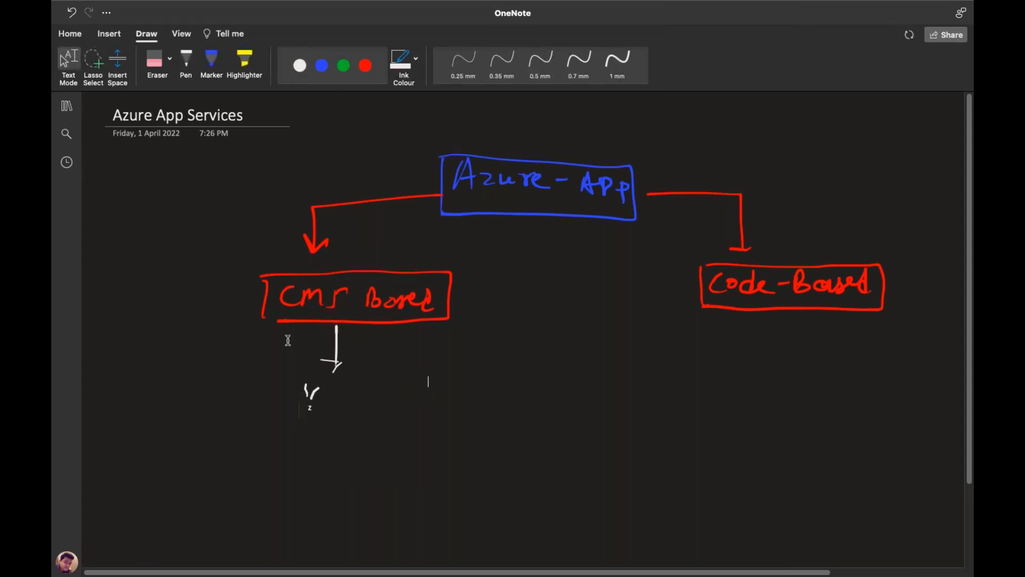
pyautogui.click(154, 60)
pyautogui.moveTo(279, 398)
pyautogui.mouseDown()
pyautogui.moveTo(305, 395)
pyautogui.moveTo(288, 408)
pyautogui.mouseUp()
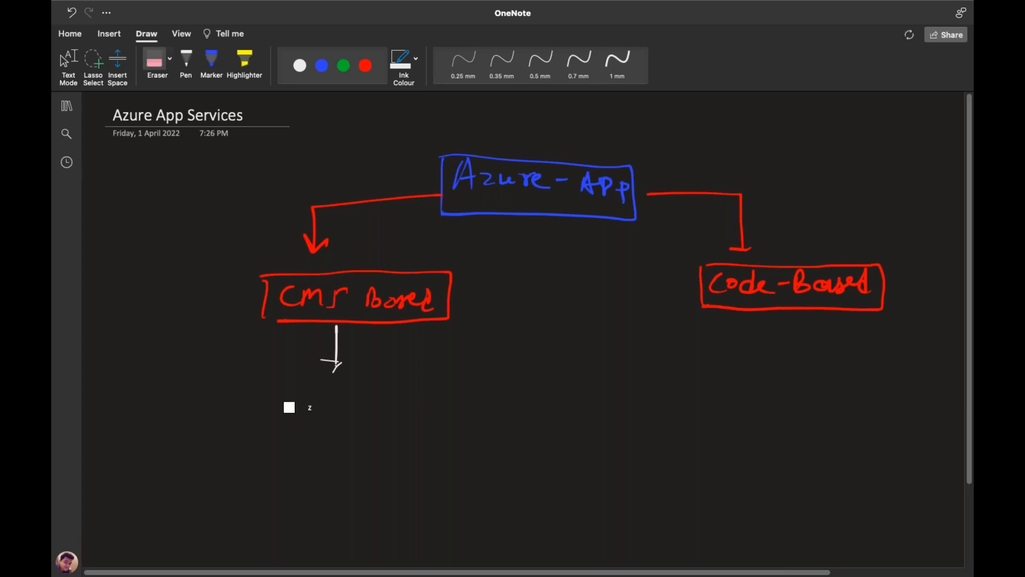
pyautogui.click(299, 65)
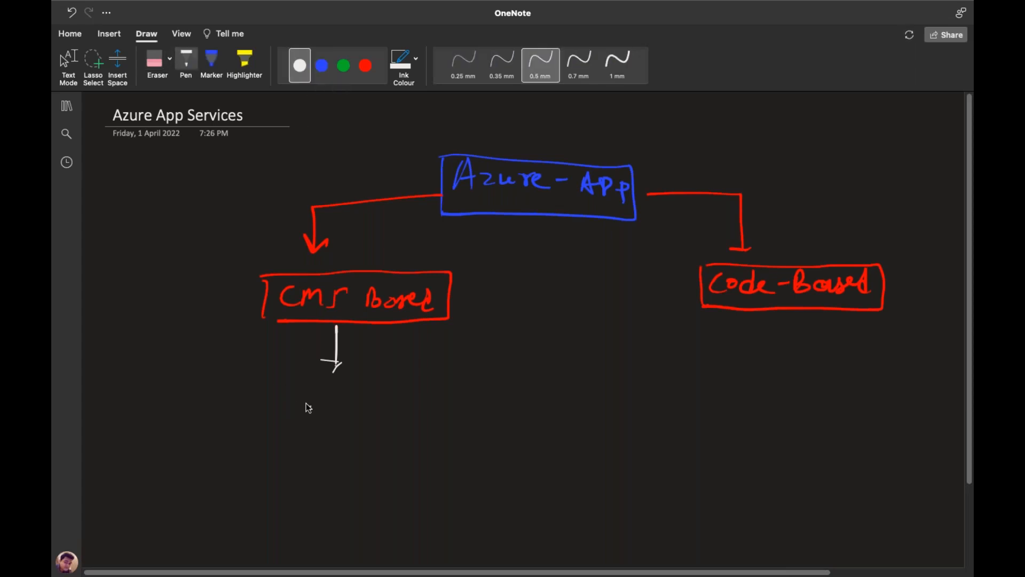
# Step: Write 'Wordpress' in white ink under the CMS Based arrow
pyautogui.moveTo(307, 386)
pyautogui.mouseDown()
pyautogui.moveTo(320, 404)
pyautogui.moveTo(328, 390)
pyautogui.moveTo(368, 392)
pyautogui.moveTo(363, 403)
pyautogui.mouseUp()
pyautogui.moveTo(379, 392)
pyautogui.mouseDown()
pyautogui.moveTo(381, 404)
pyautogui.moveTo(429, 393)
pyautogui.moveTo(422, 404)
pyautogui.mouseUp()
pyautogui.moveTo(447, 388); pyautogui.dragTo(435, 405)
pyautogui.press('Escape')
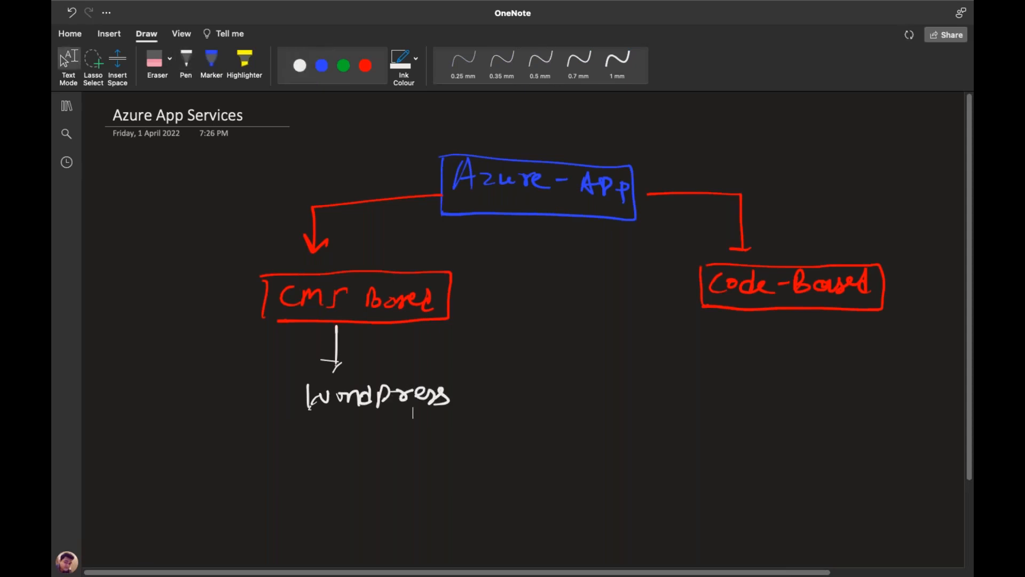
# Step: Draw a white arrow below Code-Based and write 'PHP' and '.net' under it
pyautogui.click(540, 64)
pyautogui.moveTo(771, 306); pyautogui.dragTo(779, 355)
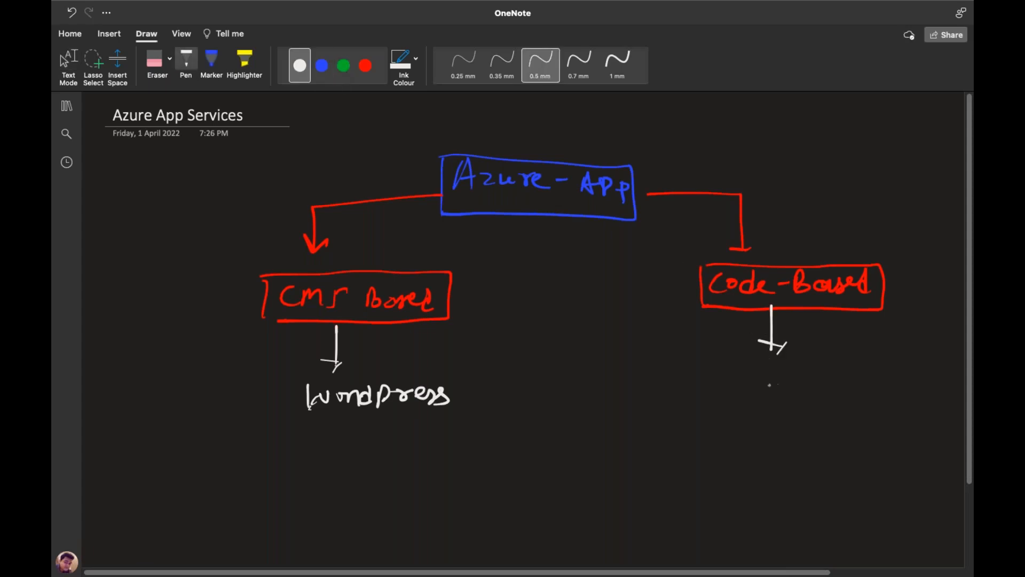
pyautogui.moveTo(761, 373)
pyautogui.mouseDown()
pyautogui.moveTo(760, 393)
pyautogui.moveTo(763, 381)
pyautogui.moveTo(775, 393)
pyautogui.moveTo(789, 383)
pyautogui.mouseUp()
pyautogui.moveTo(794, 375)
pyautogui.mouseDown()
pyautogui.moveTo(785, 415)
pyautogui.moveTo(797, 427)
pyautogui.moveTo(777, 428)
pyautogui.moveTo(812, 429)
pyautogui.mouseUp()
pyautogui.click(765, 420)
pyautogui.moveTo(810, 405)
pyautogui.mouseDown()
pyautogui.moveTo(811, 433)
pyautogui.moveTo(821, 421)
pyautogui.mouseUp()
# Step: Add 'JAVA' and 'Python.' below '.net' in the Code-Based list
pyautogui.moveTo(783, 450)
pyautogui.mouseDown()
pyautogui.moveTo(769, 469)
pyautogui.moveTo(806, 470)
pyautogui.moveTo(805, 461)
pyautogui.mouseUp()
pyautogui.click(812, 458)
pyautogui.moveTo(810, 455)
pyautogui.mouseDown()
pyautogui.moveTo(816, 470)
pyautogui.moveTo(822, 453)
pyautogui.mouseUp()
pyautogui.moveTo(834, 454)
pyautogui.mouseDown()
pyautogui.moveTo(829, 471)
pyautogui.moveTo(847, 463)
pyautogui.mouseUp()
pyautogui.click(792, 490)
pyautogui.moveTo(792, 494); pyautogui.dragTo(795, 505)
pyautogui.moveTo(808, 502); pyautogui.dragTo(833, 516)
pyautogui.moveTo(825, 507)
pyautogui.mouseDown()
pyautogui.moveTo(882, 511)
pyautogui.moveTo(869, 512)
pyautogui.mouseUp()
pyautogui.click(891, 506)
pyautogui.press('Escape')
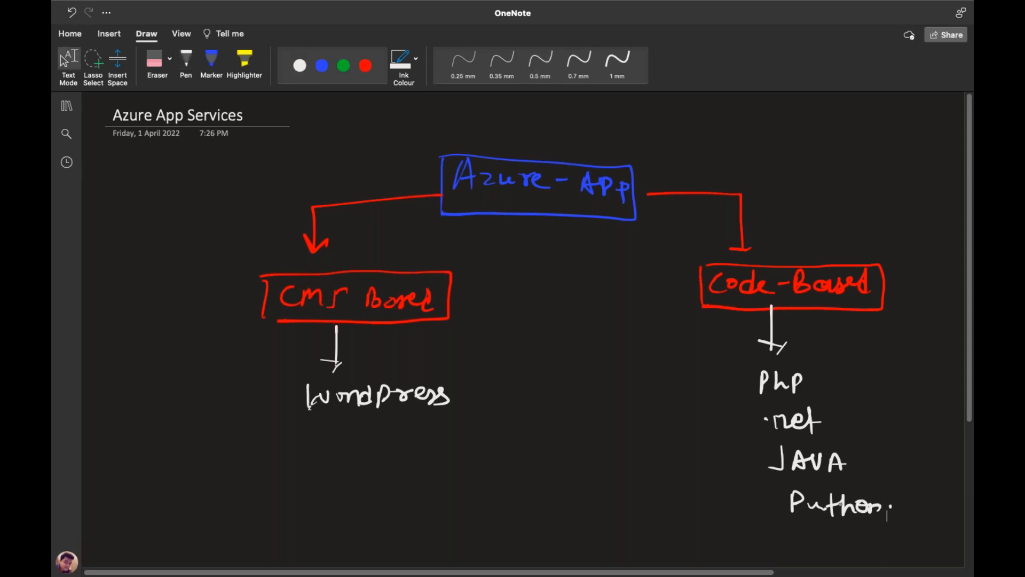
pyautogui.click(185, 63)
# Step: Draw a green arrow below 'Wordpress', then swipe away from OneNote to the desktop
pyautogui.click(343, 65)
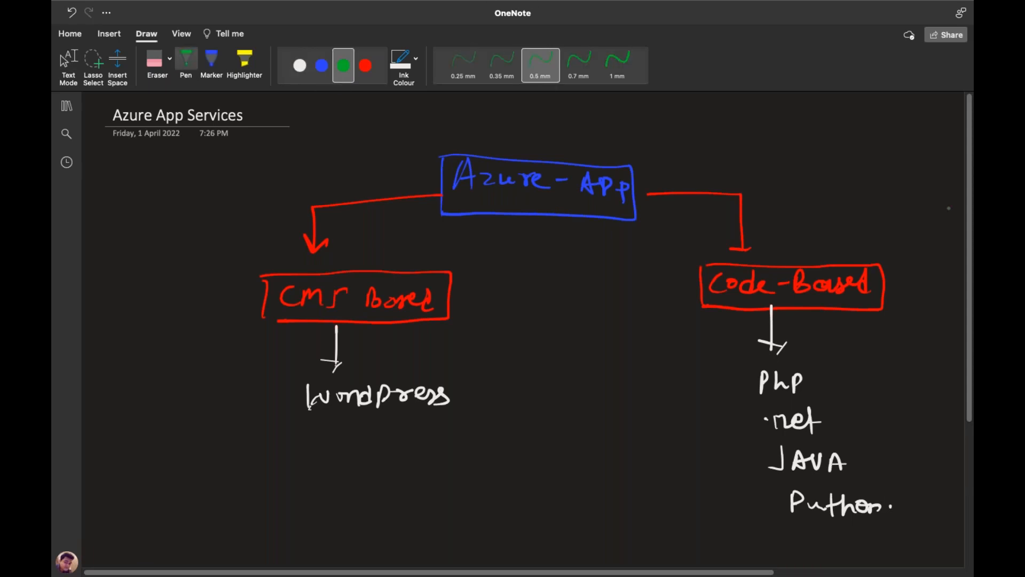
pyautogui.scroll(-3, 973, 335)
pyautogui.moveTo(343, 340); pyautogui.dragTo(342, 376)
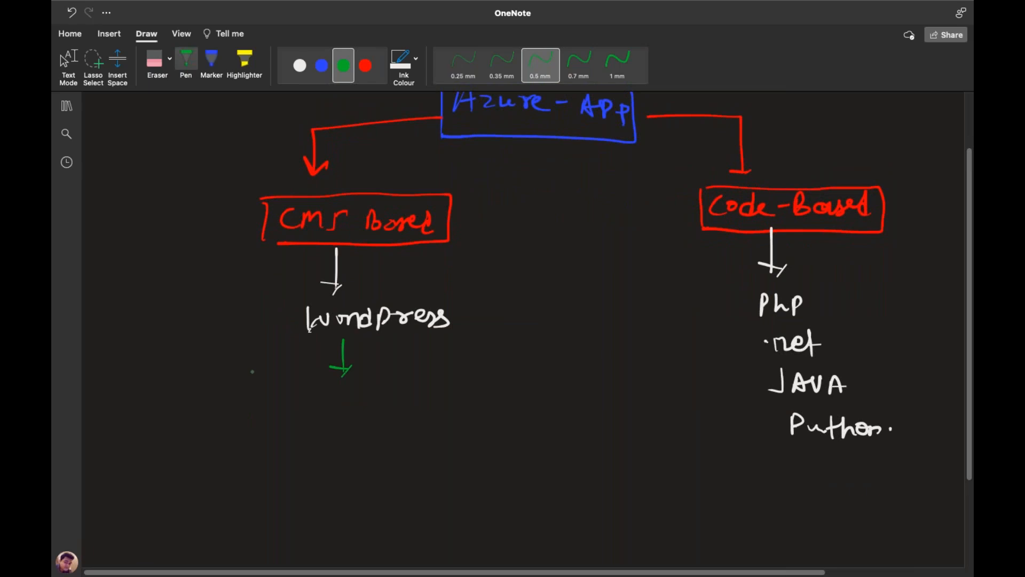
pyautogui.press('Escape')
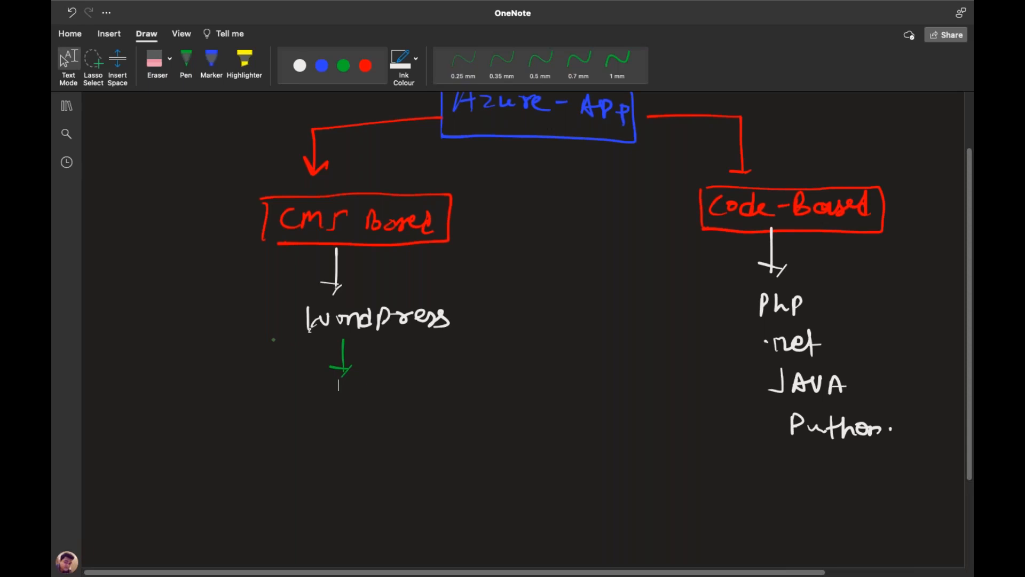
pyautogui.hotkey('ctrl', 'Left')
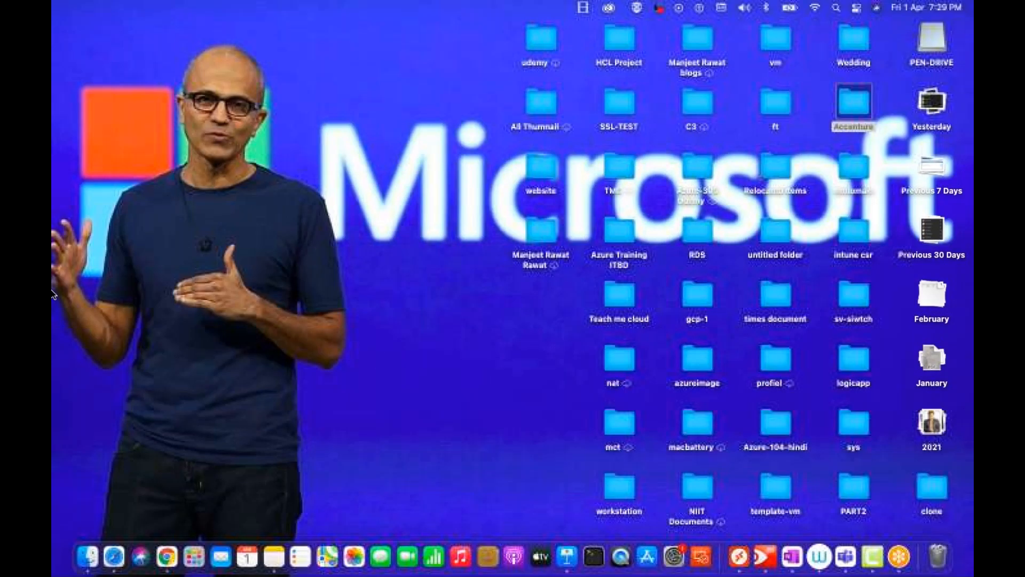
# Step: Go to the Azure All services tab and open Marketplace from the General category
pyautogui.hotkey('ctrl', 'Right')
pyautogui.hotkey('ctrl', 'Right')
pyautogui.click(159, 19)
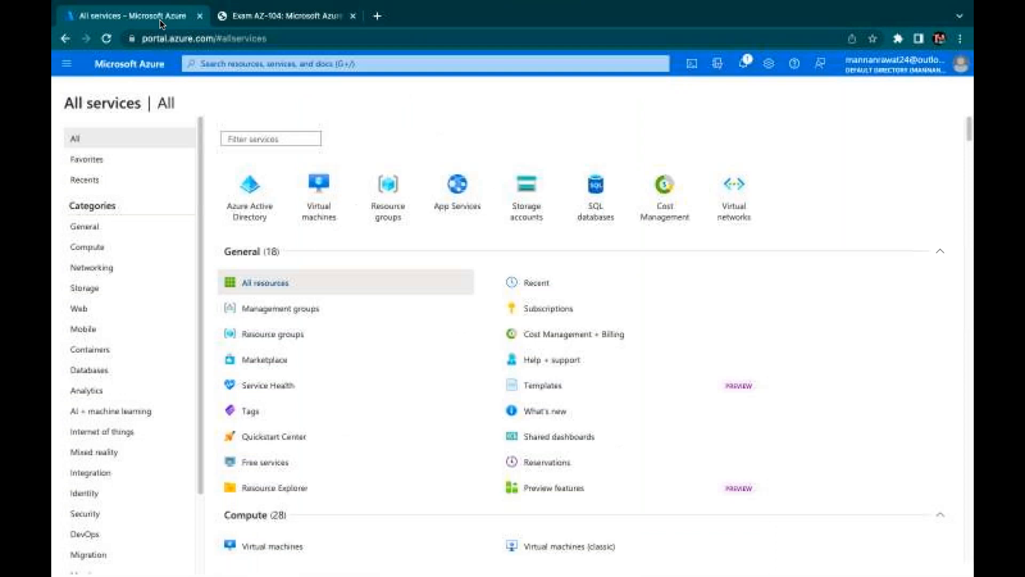
pyautogui.click(87, 228)
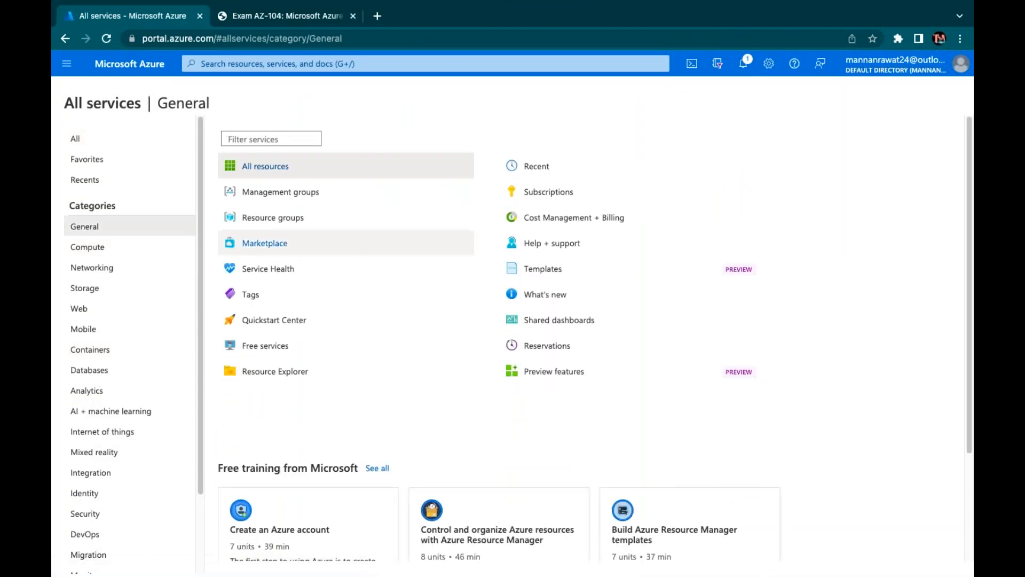
pyautogui.click(271, 245)
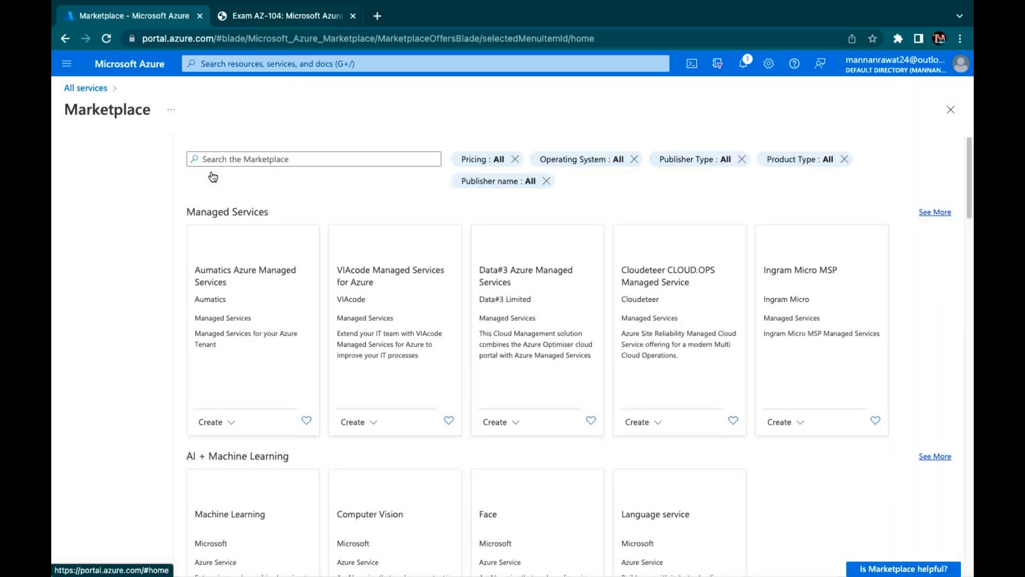
# Step: Search the Marketplace for 'wordpress' and choose Create on the WordPress App Service tile
pyautogui.click(243, 159)
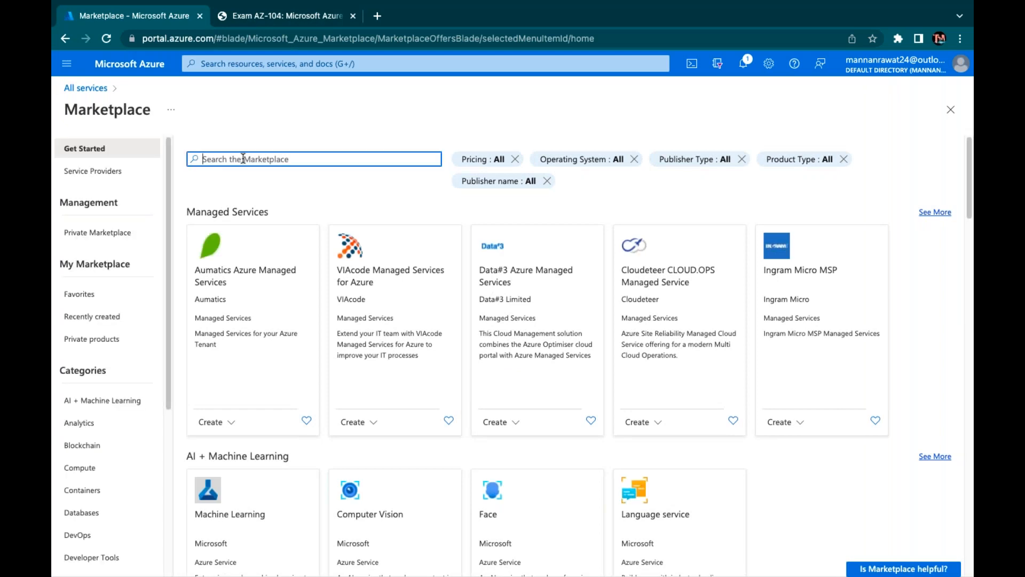
pyautogui.write('wordpress')
pyautogui.press('Return')
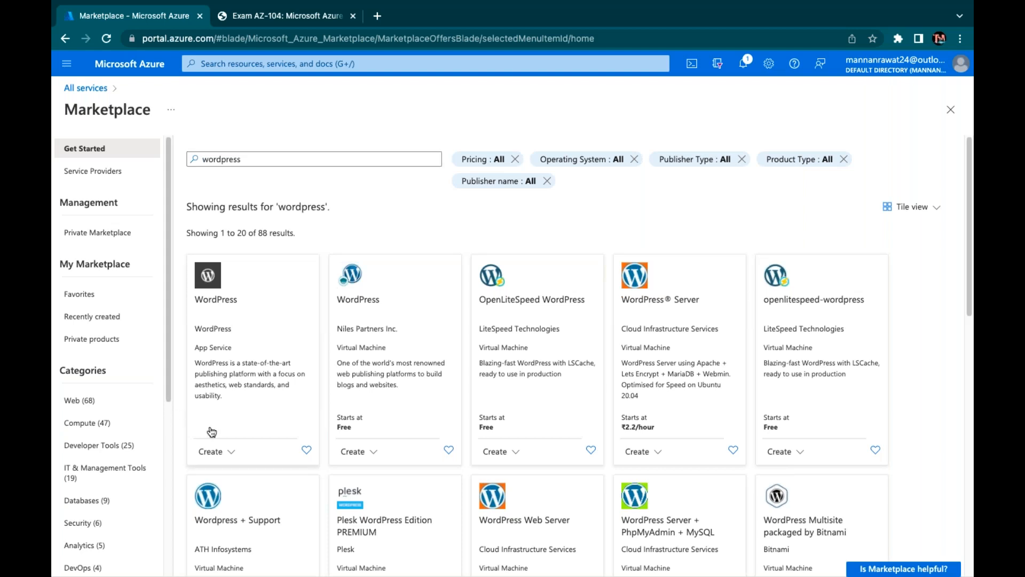
pyautogui.click(225, 452)
# Step: Start the WordPress App Service form and select the azure-az-104 resource group
pyautogui.click(221, 475)
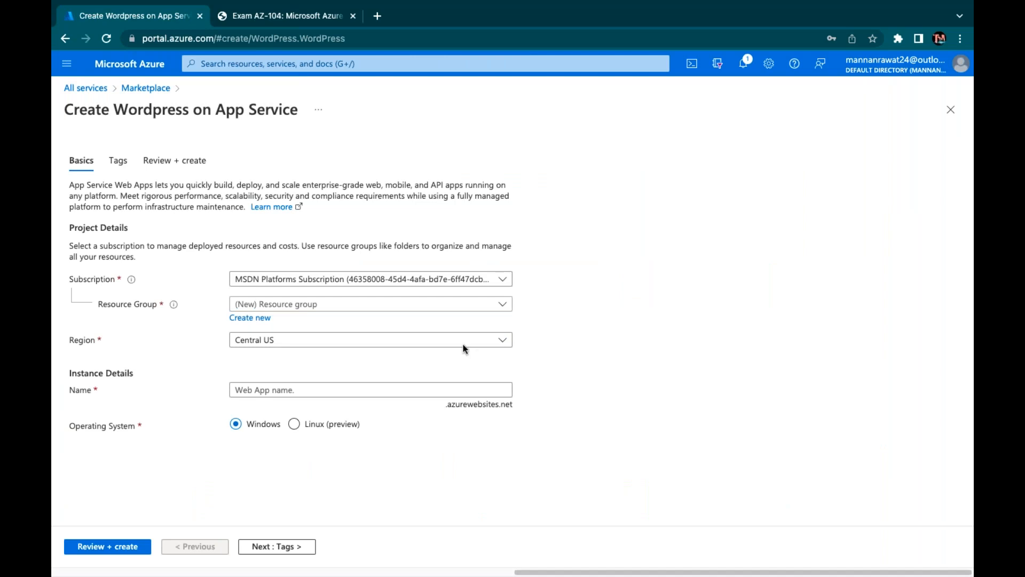
pyautogui.click(416, 308)
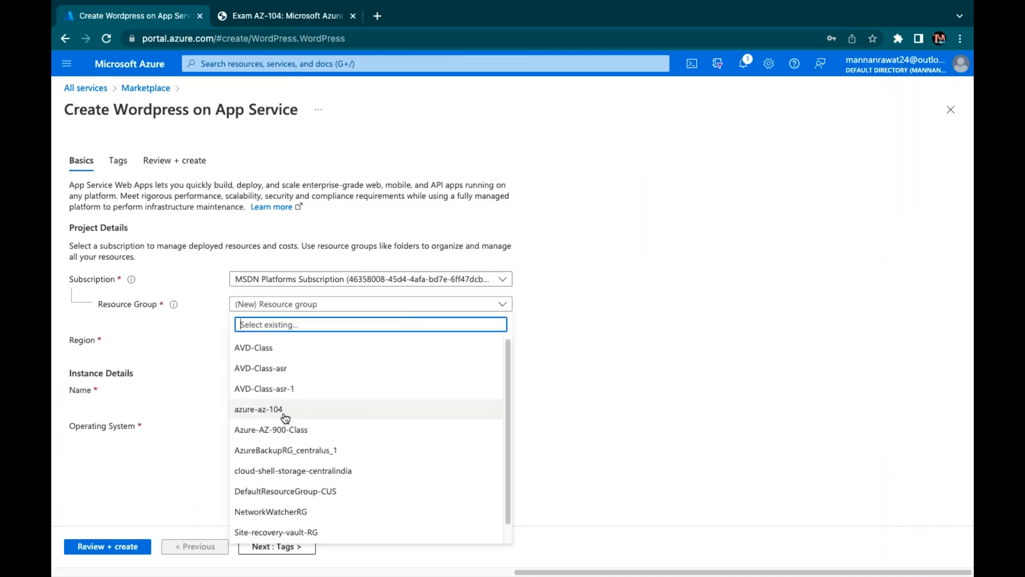
pyautogui.click(289, 427)
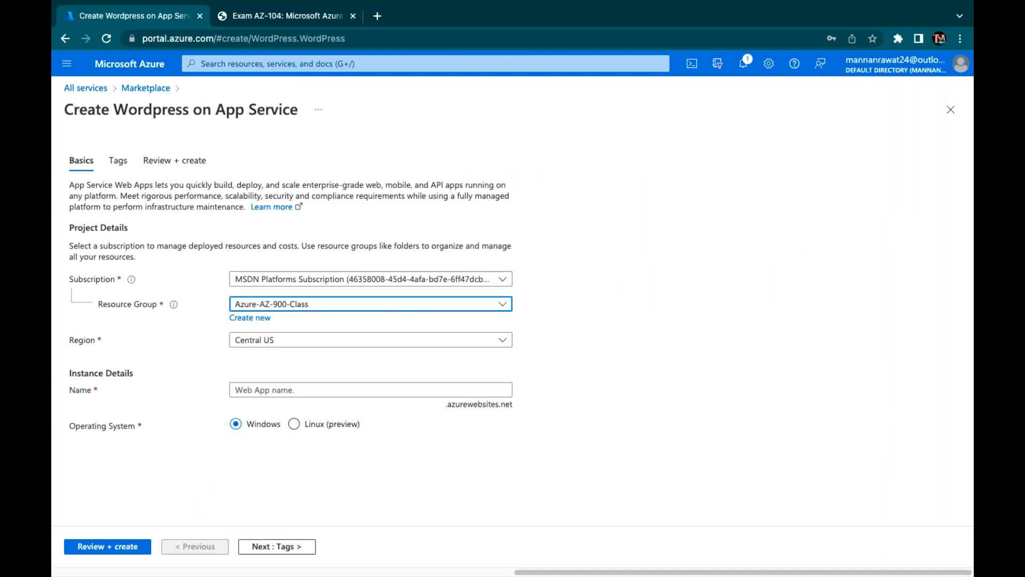
pyautogui.click(324, 307)
pyautogui.click(270, 426)
# Step: Name the web app classazpp-19888, correcting the last digit, and proceed to Tags
pyautogui.click(292, 383)
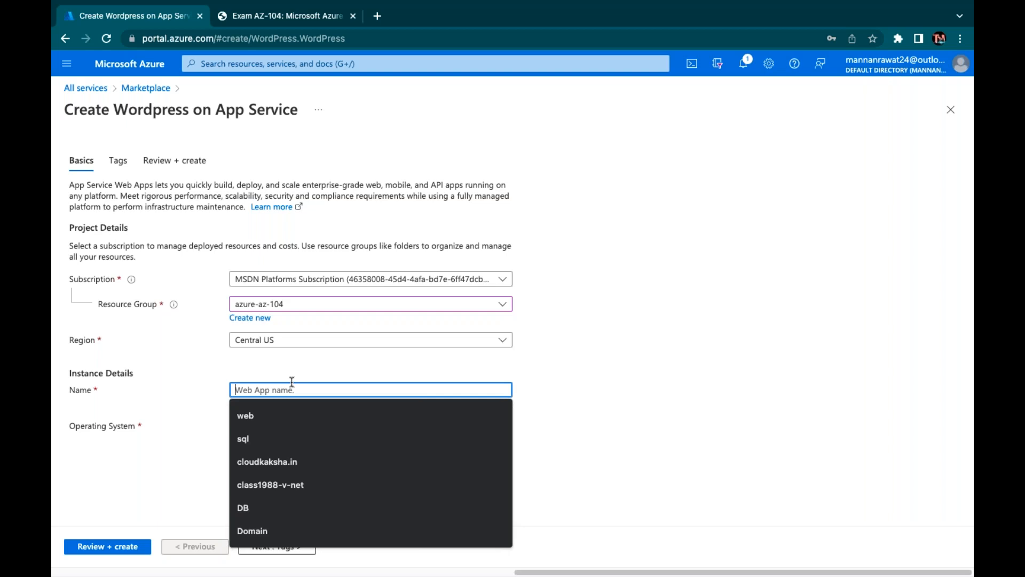
pyautogui.write('cl')
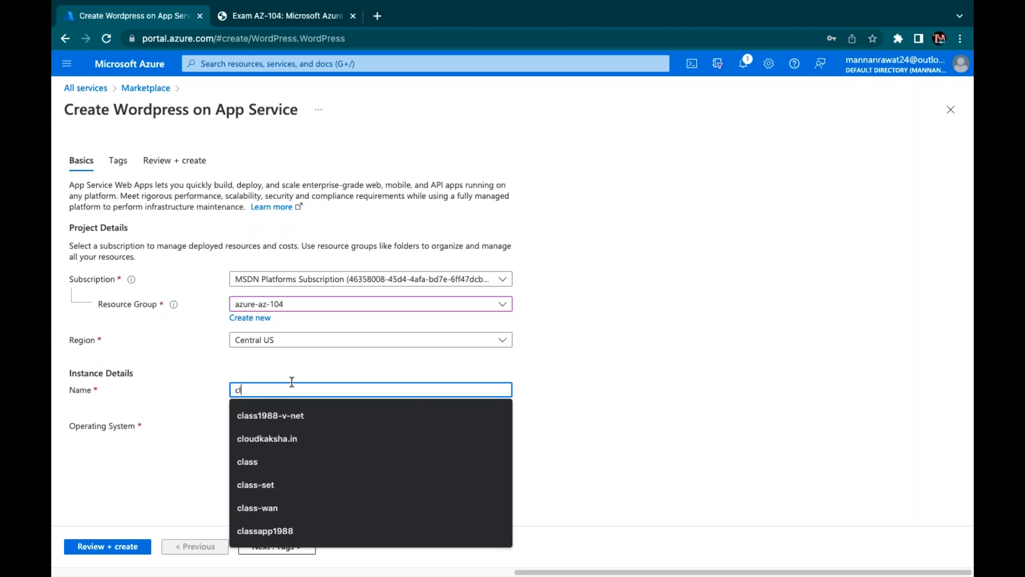
pyautogui.write('assazpp')
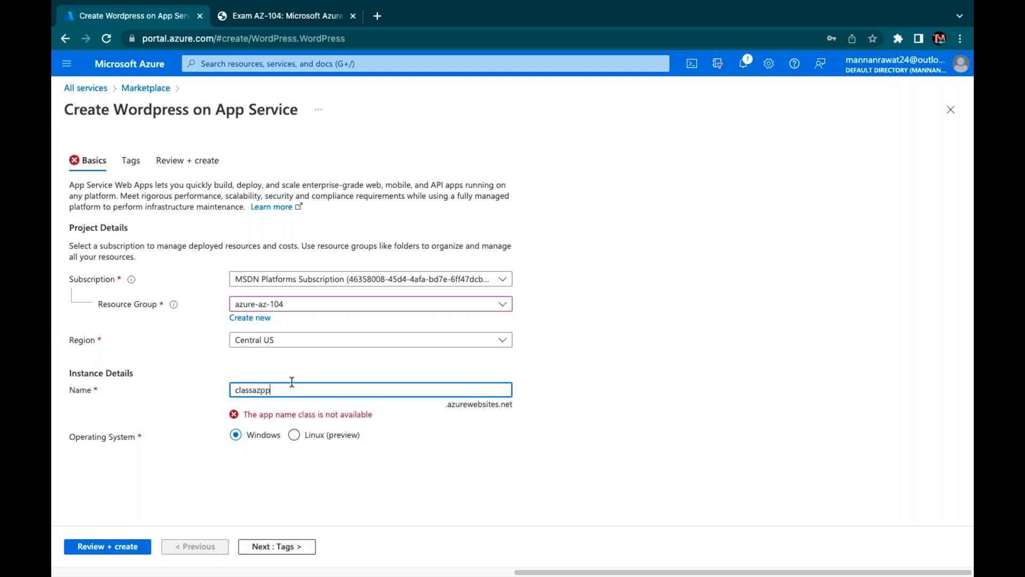
pyautogui.write('-19885')
pyautogui.press('BackSpace')
pyautogui.write('8')
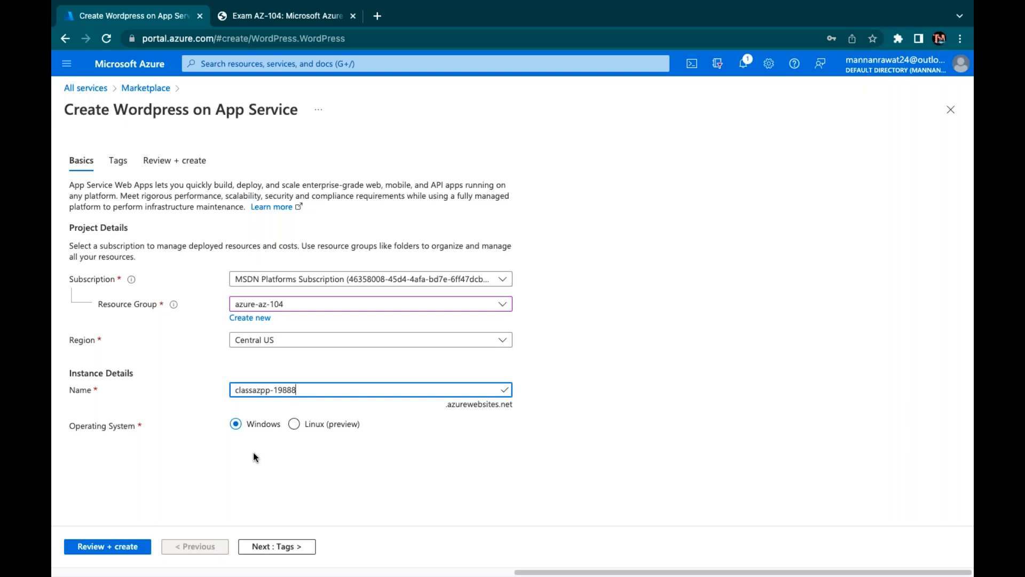
pyautogui.click(286, 546)
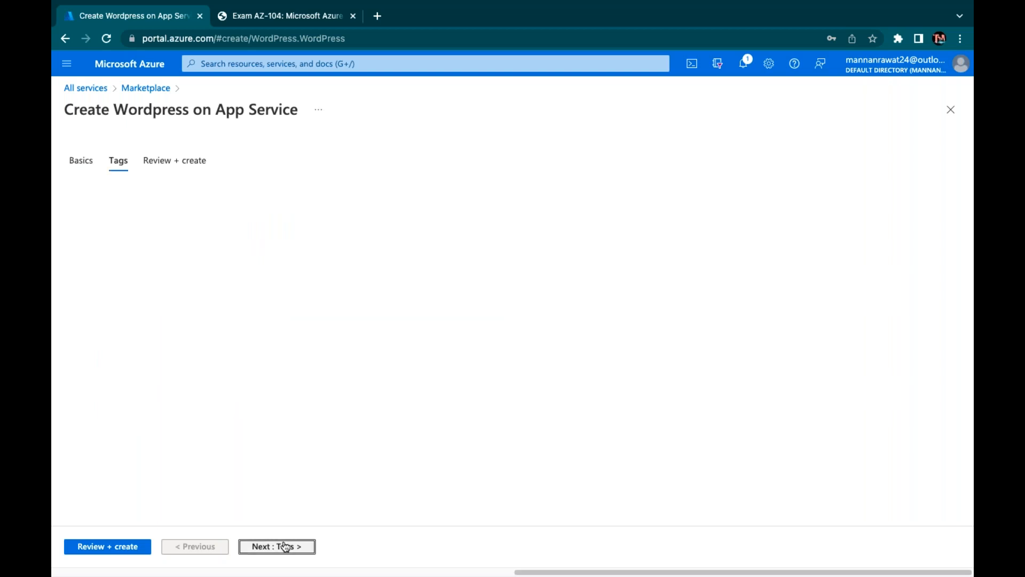
# Step: Go to Review + create, check the summary, and create the WordPress deployment
pyautogui.click(286, 546)
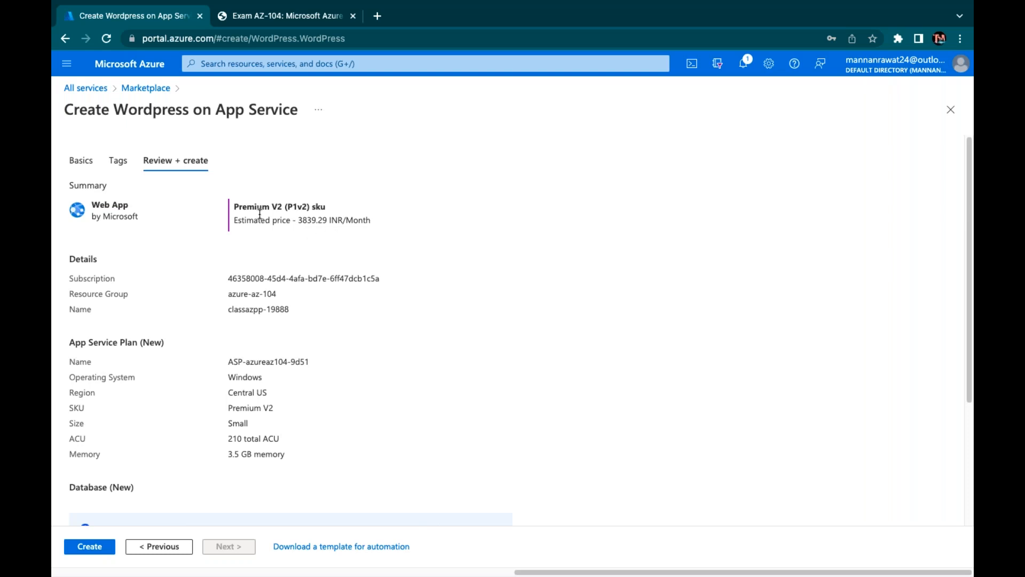
pyautogui.scroll(-3, 133, 475)
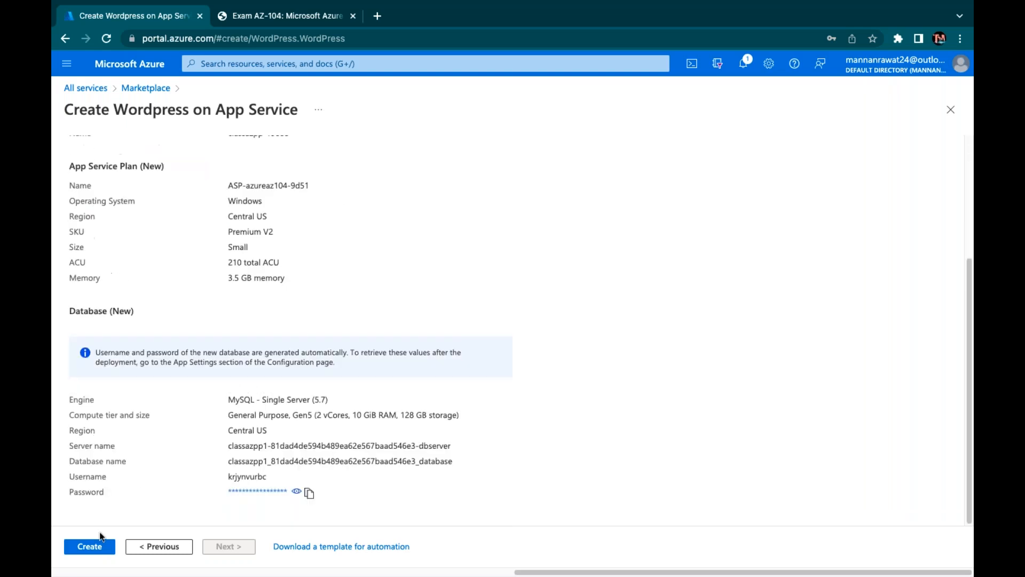
pyautogui.click(90, 546)
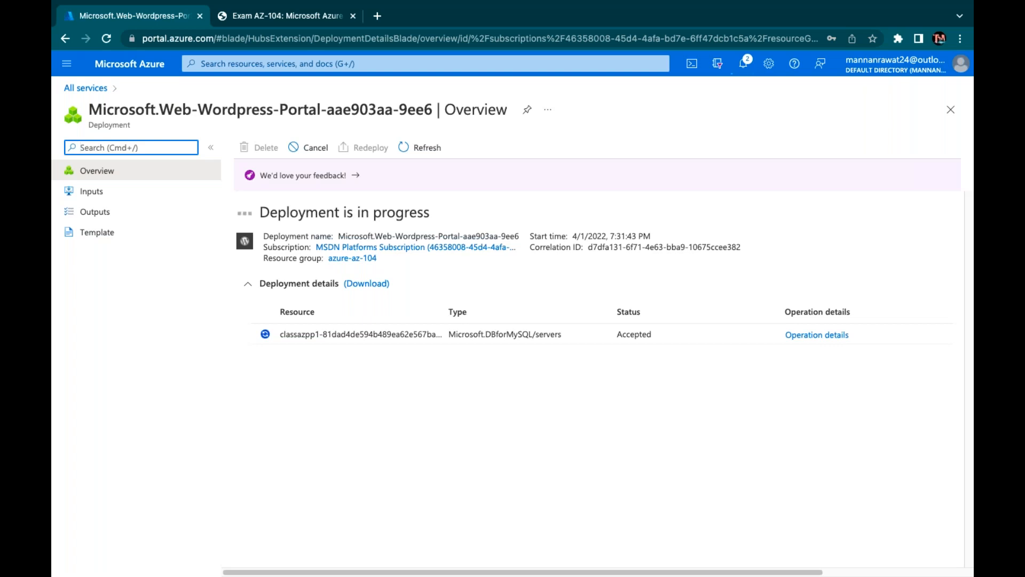
pyautogui.press('XF86AudioRaiseVolume')
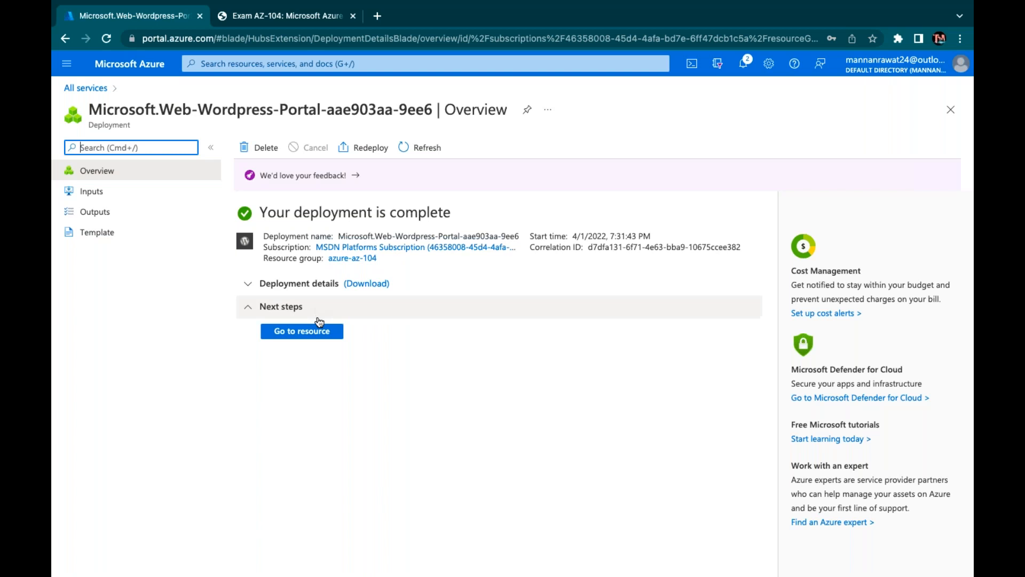
# Step: Open the newly deployed classazpp-19888 App Service from the completed deployment
pyautogui.click(302, 331)
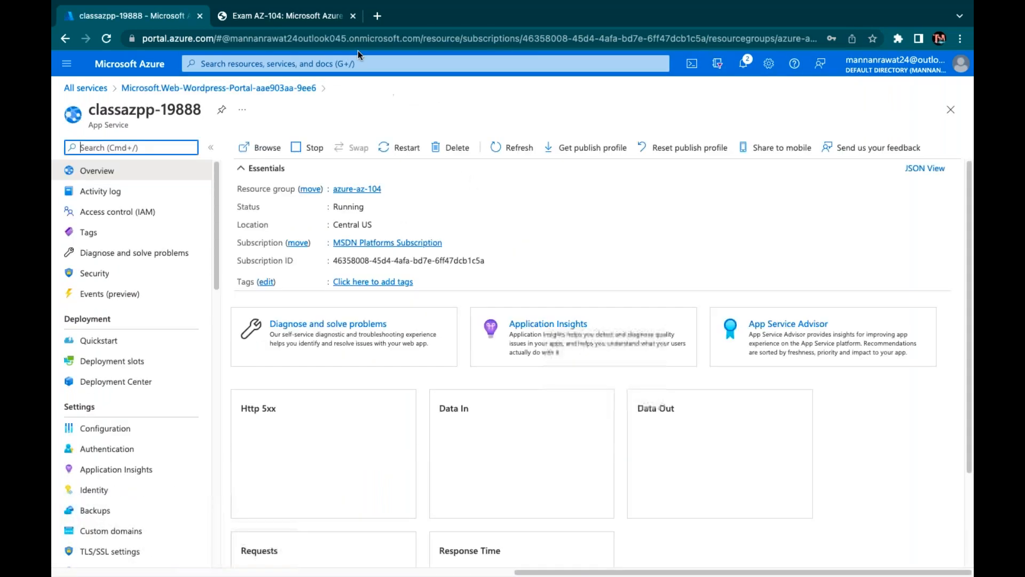
# Step: Close the Exam AZ-104 tab, copy the app's site URL, and paste it into a new tab
pyautogui.click(351, 16)
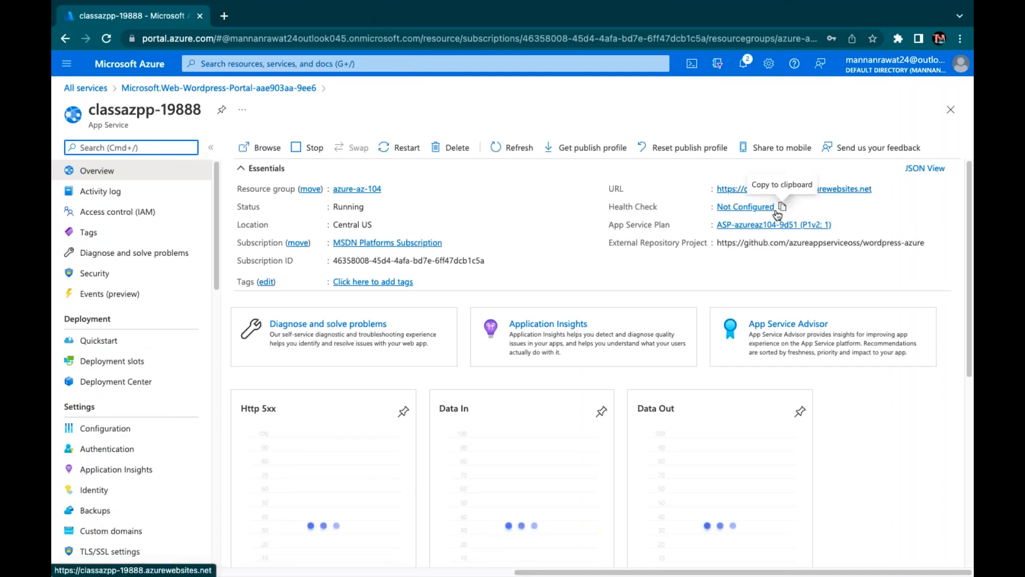
pyautogui.moveTo(772, 191)
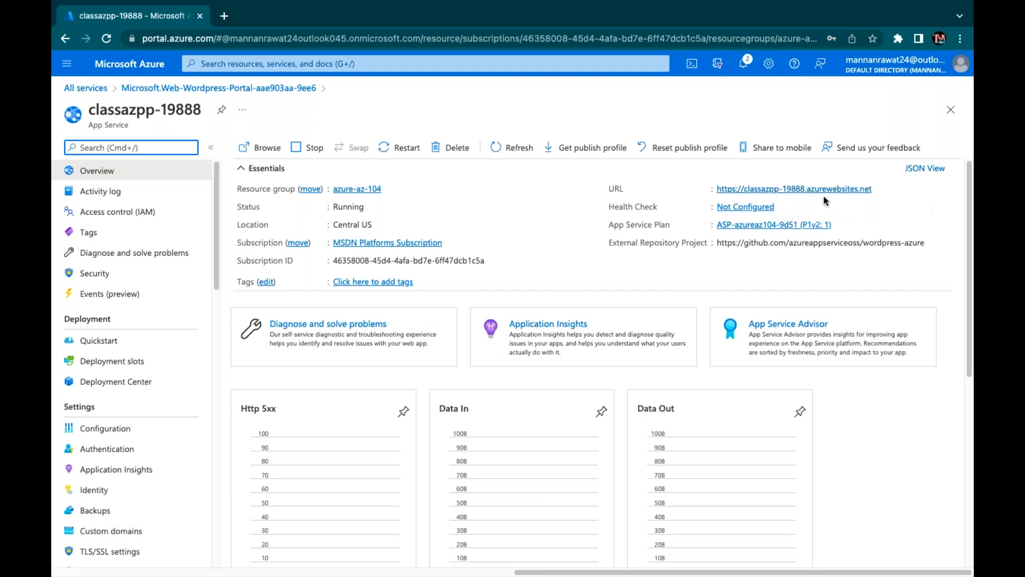
pyautogui.moveTo(852, 192)
pyautogui.click(880, 190)
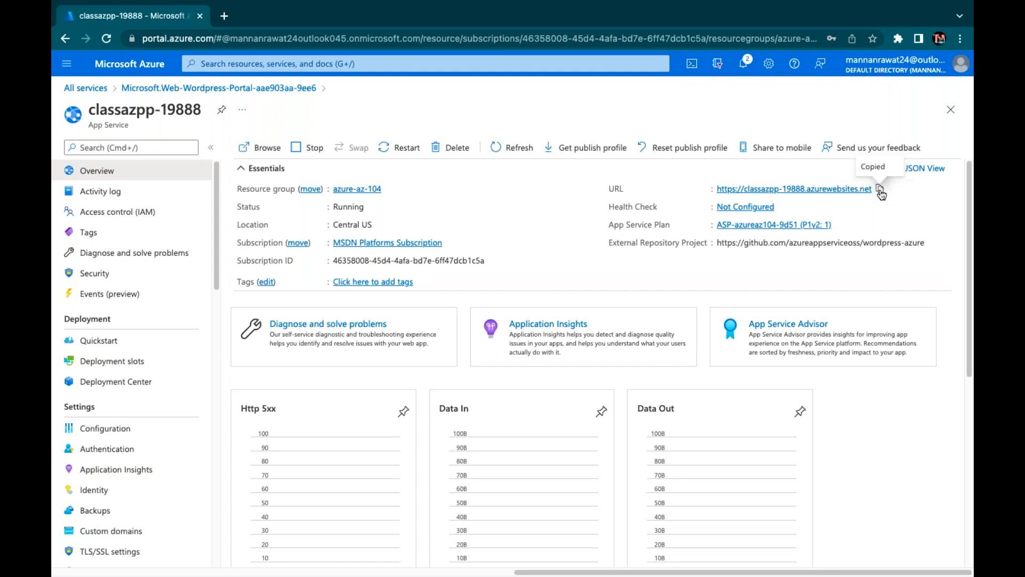
pyautogui.click(224, 16)
pyautogui.hotkey('ctrl', 'v')
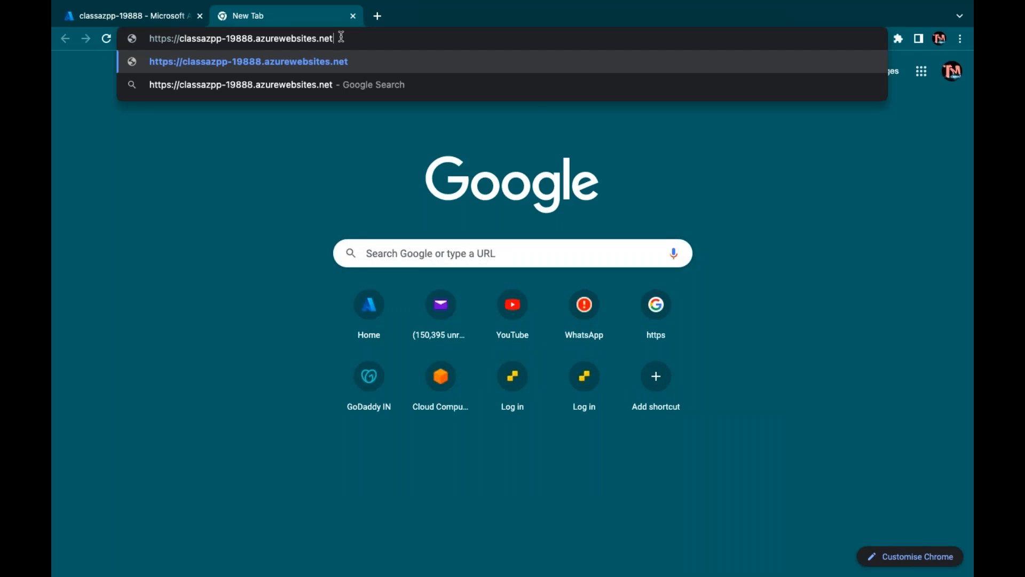
# Step: Load classazpp-19888.azurewebsites.net to reach the WordPress installation language list
pyautogui.press('Return')
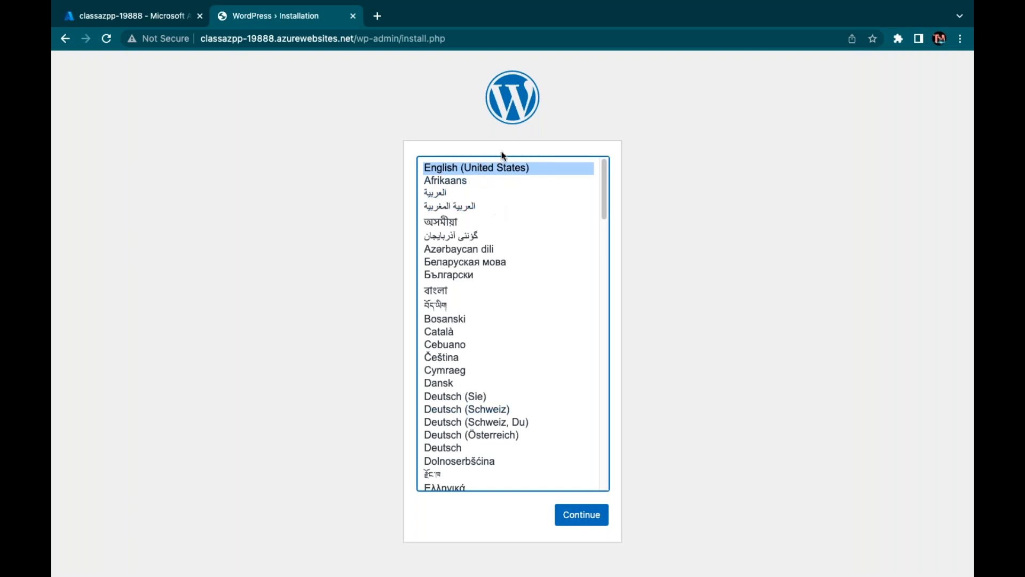
# Step: Continue in English (United States) and autofill site title Azureliveclass and the admin username
pyautogui.click(581, 515)
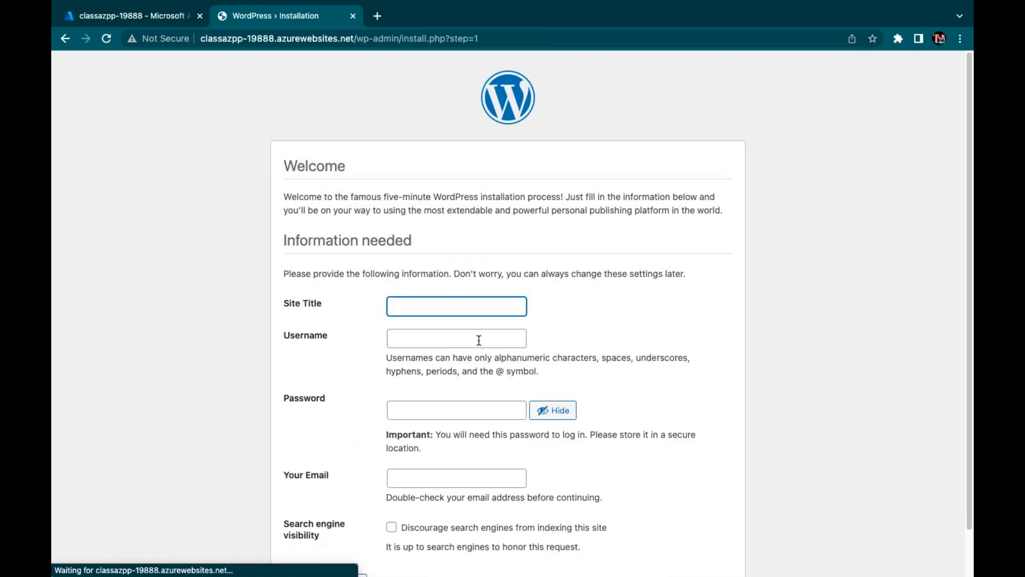
pyautogui.scroll(-1, 478, 338)
pyautogui.click(423, 256)
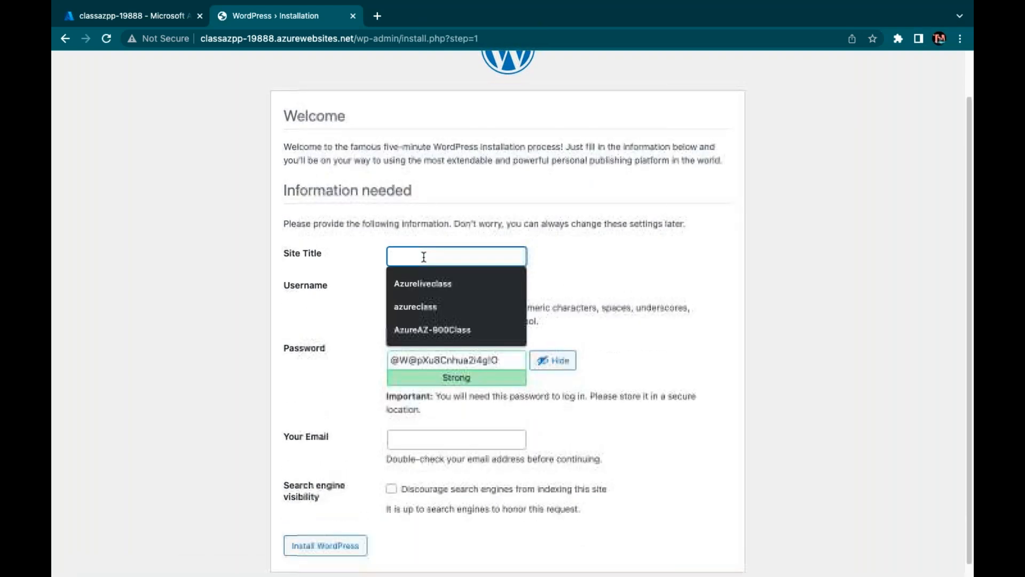
pyautogui.click(437, 286)
pyautogui.click(410, 287)
pyautogui.click(409, 313)
# Step: Replace the generated password with a weak one, confirm it, autofill the e-mail, and install
pyautogui.moveTo(506, 358); pyautogui.dragTo(377, 339)
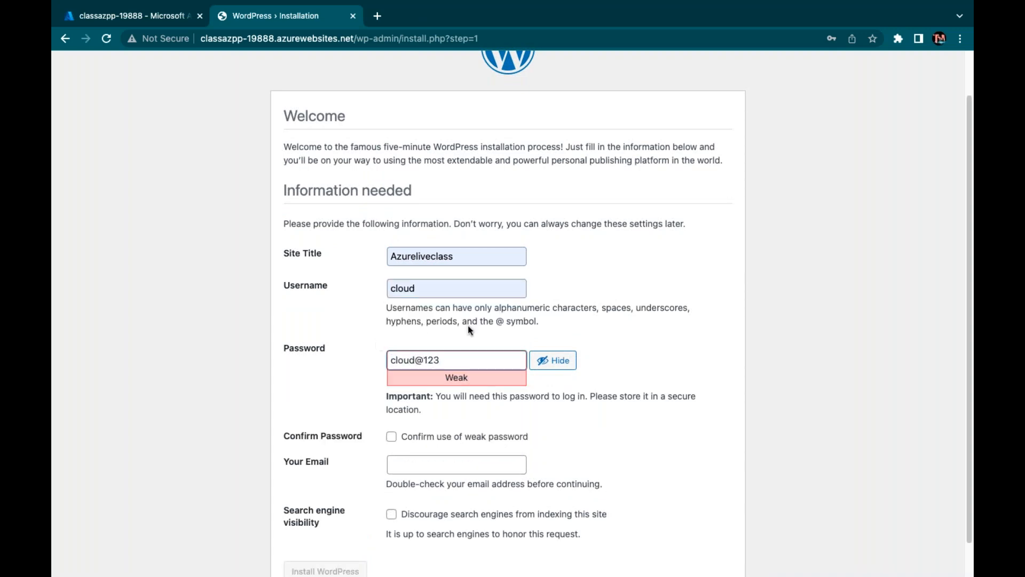
pyautogui.click(627, 350)
pyautogui.click(391, 436)
pyautogui.click(434, 468)
pyautogui.click(441, 498)
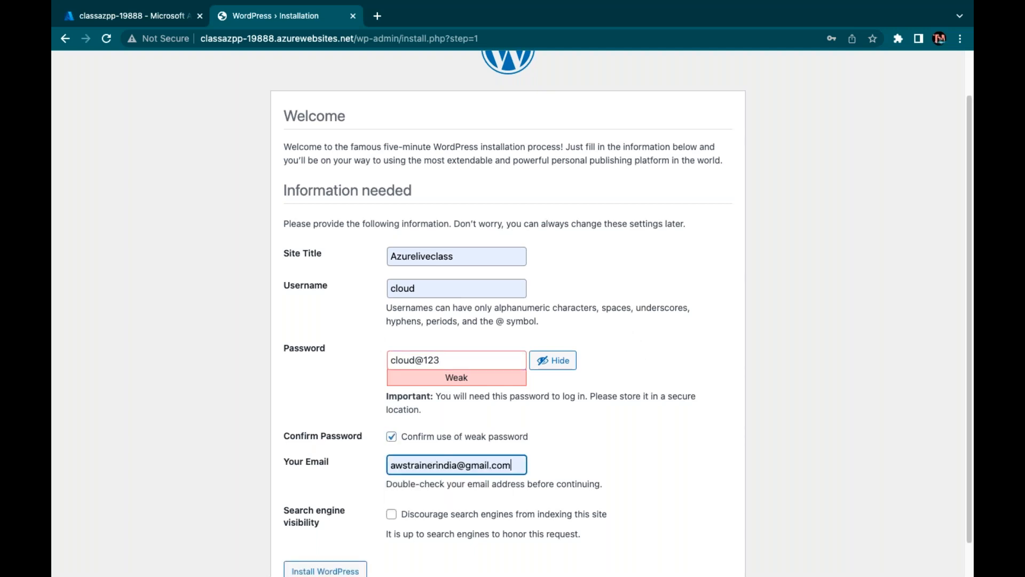
pyautogui.scroll(-2, 483, 462)
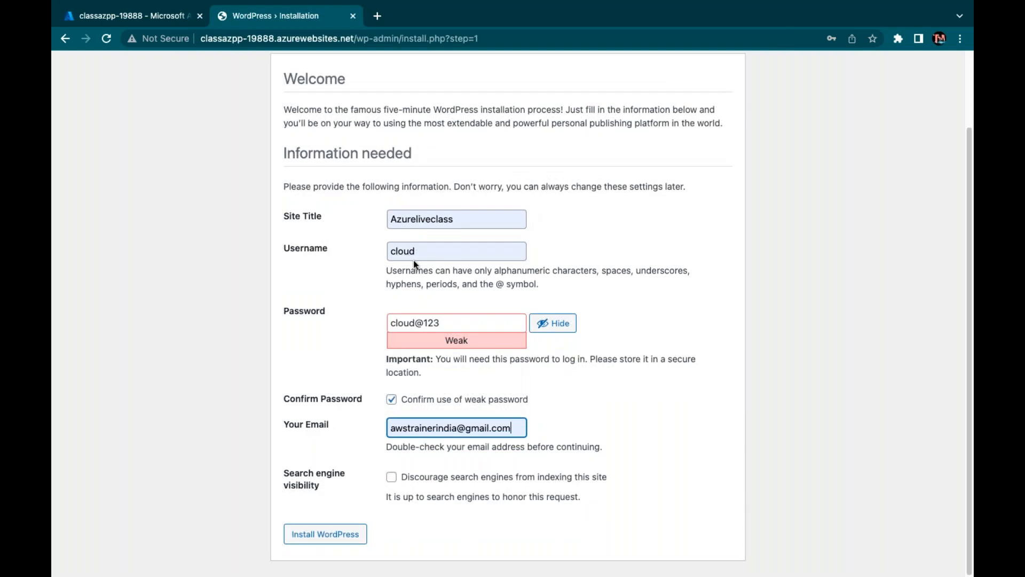
pyautogui.click(328, 538)
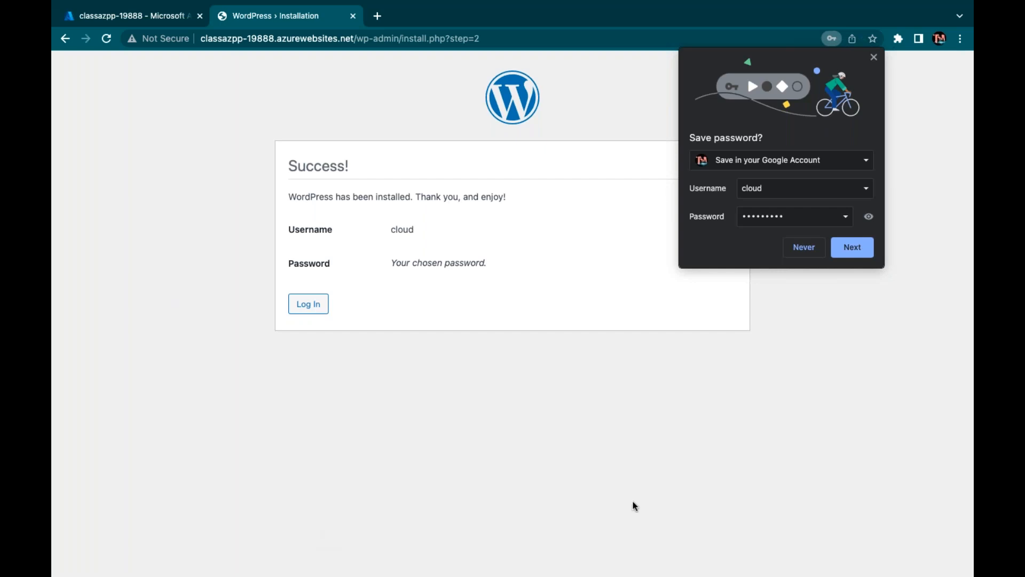
# Step: Decline Chrome's offer to save the password and go to the WordPress login page
pyautogui.click(800, 254)
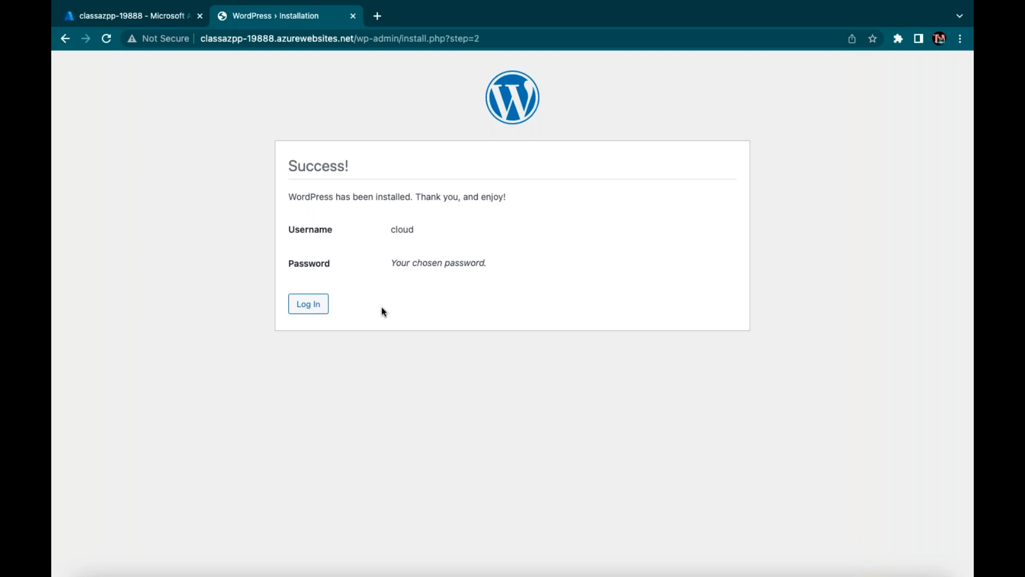
pyautogui.click(319, 305)
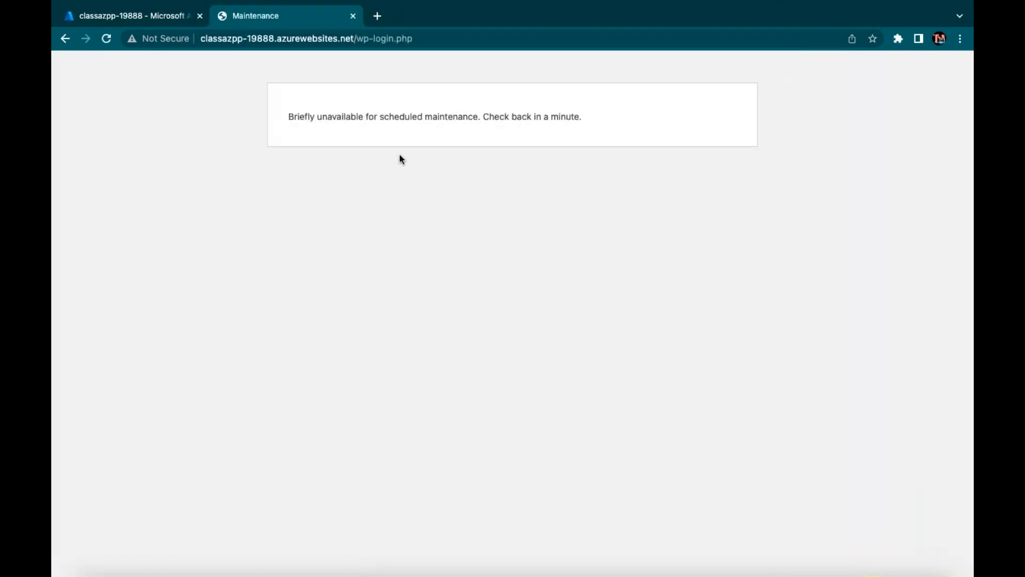
# Step: Retry the login page at /wp-login instead of /wp-login.php; maintenance notice persists
pyautogui.click(345, 36)
pyautogui.click(447, 39)
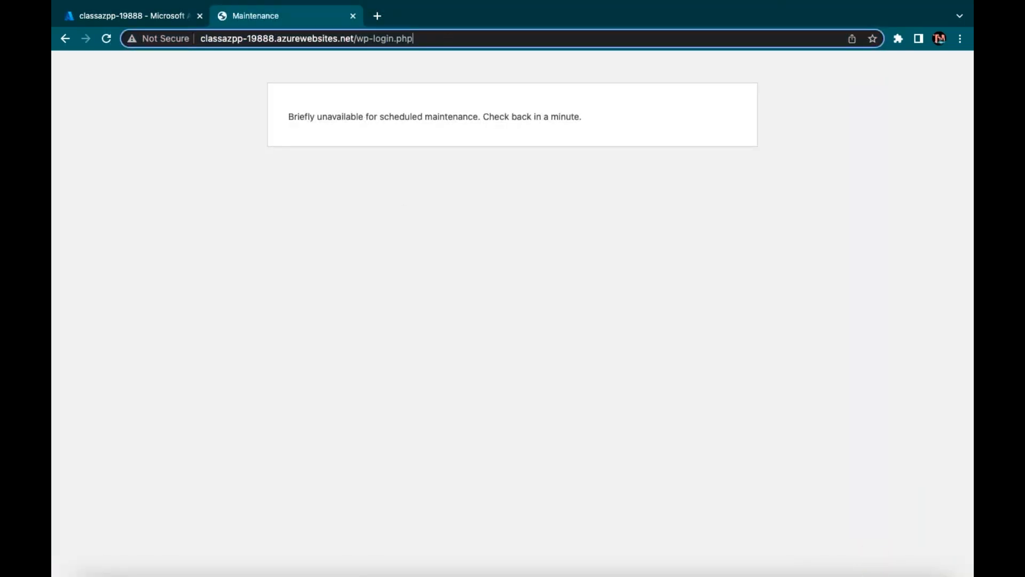
pyautogui.doubleClick(405, 39)
pyautogui.press('BackSpace')
pyautogui.press('BackSpace')
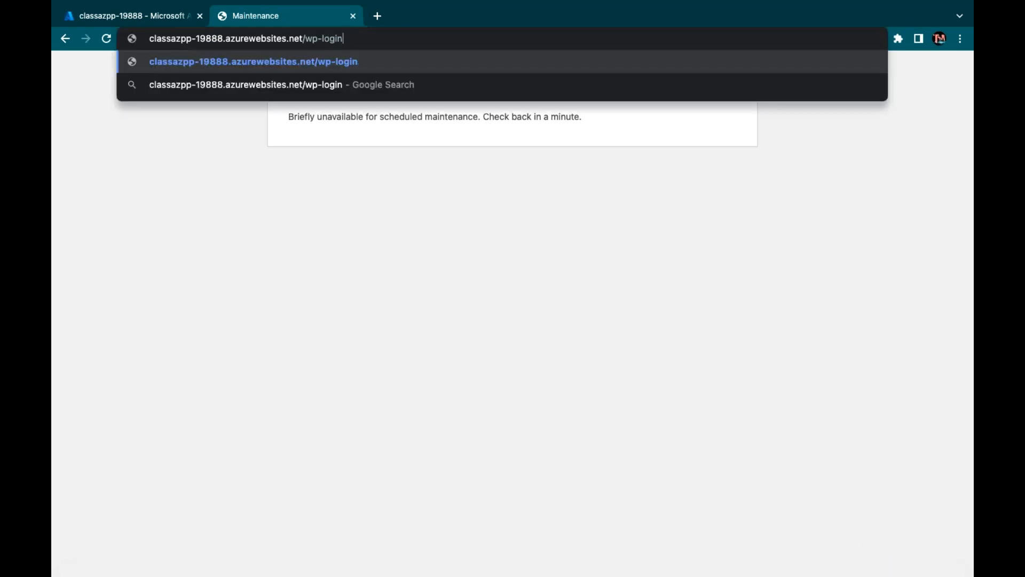
pyautogui.press('Return')
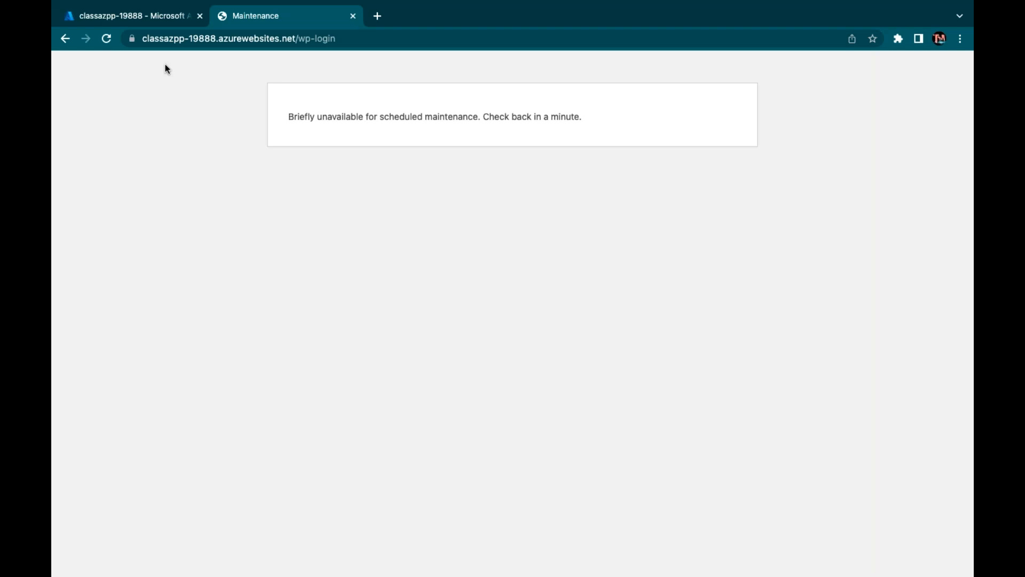
pyautogui.press('XF86AudioRaiseVolume')
# Step: Open the App Service plan's Scale up page and review Production tiers P1V3, P2V3 and P3V3
pyautogui.click(149, 17)
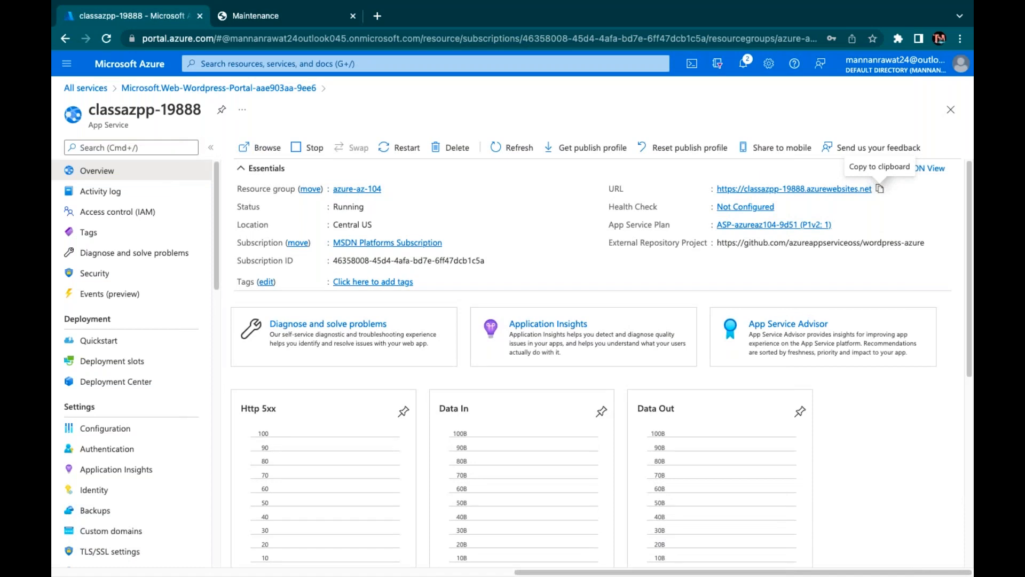
pyautogui.scroll(-5, 117, 459)
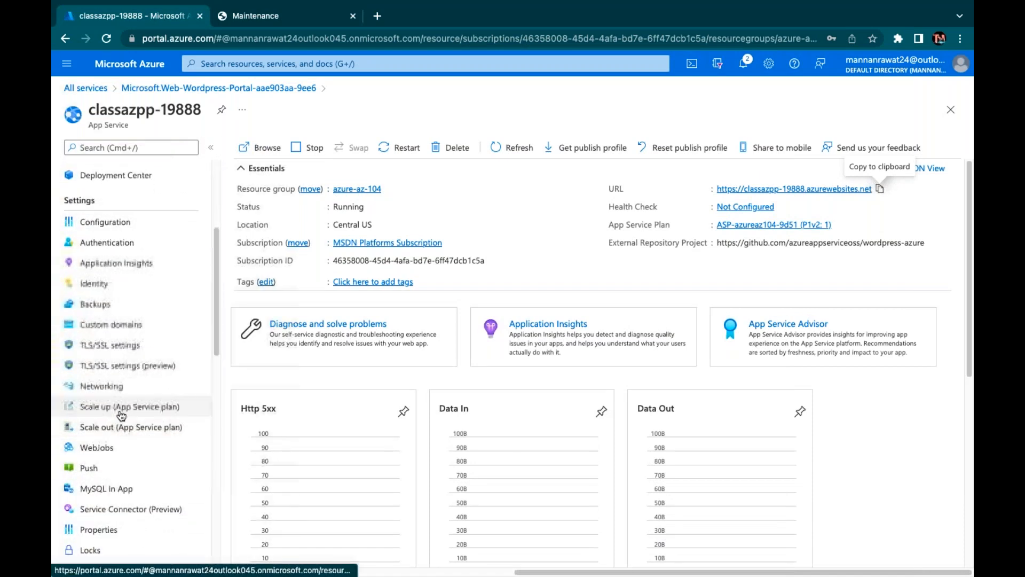
pyautogui.click(121, 416)
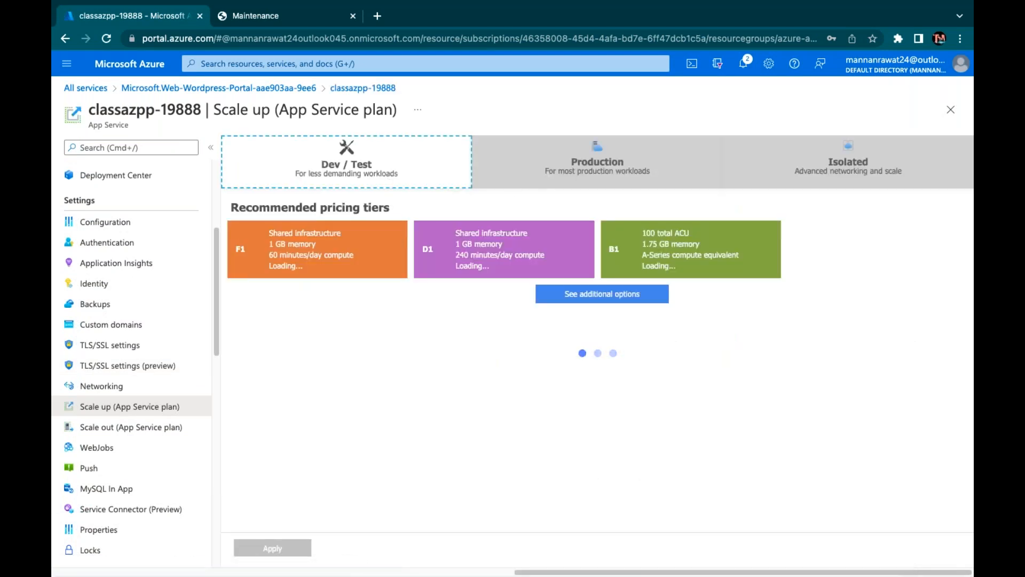
pyautogui.click(513, 184)
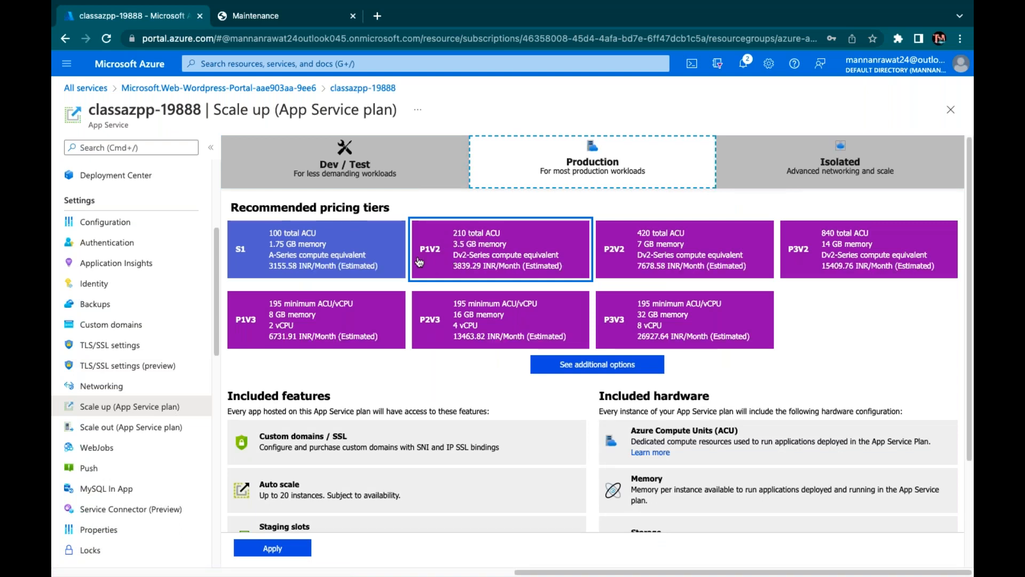
pyautogui.scroll(-3, 355, 269)
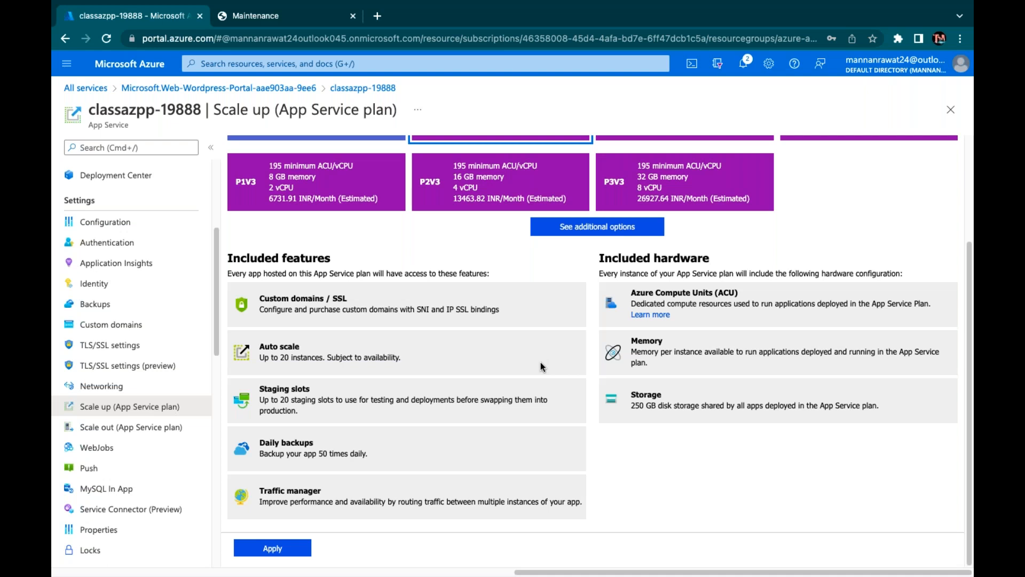
# Step: Reload the site's /wp-login address, see the 'Nothing here' page, and close that tab
pyautogui.moveTo(281, 15)
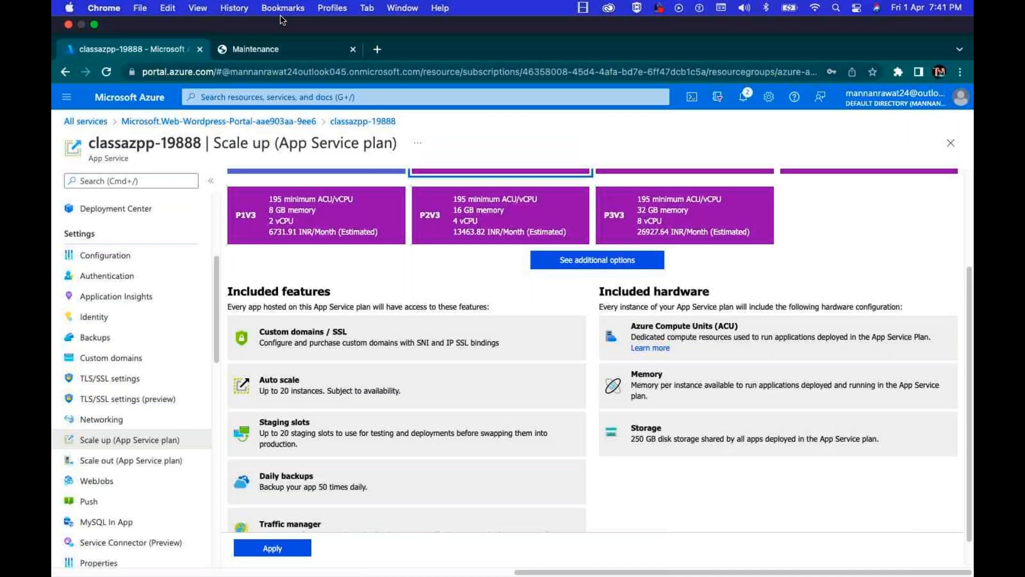
pyautogui.click(275, 47)
pyautogui.click(336, 72)
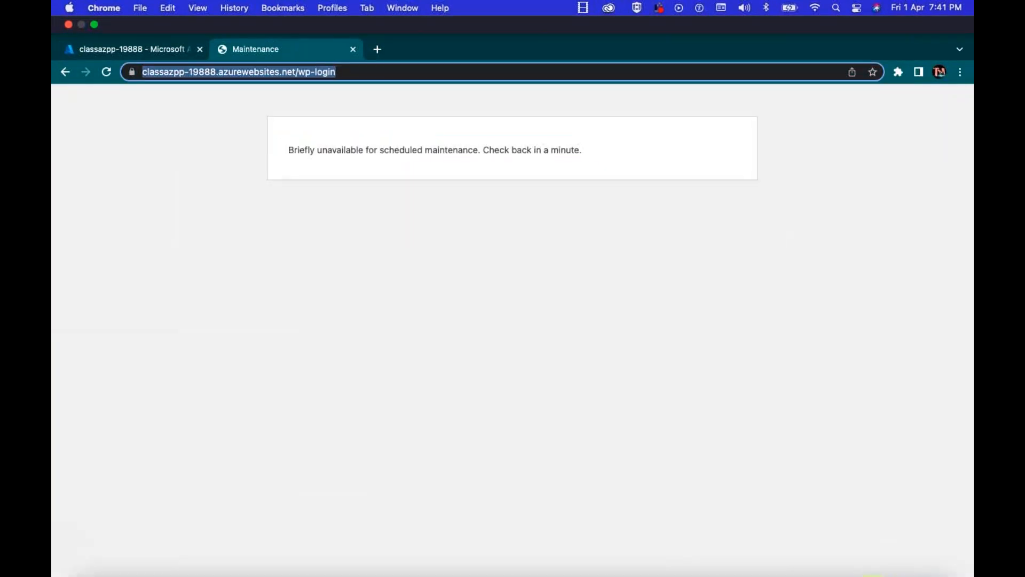
pyautogui.press('Return')
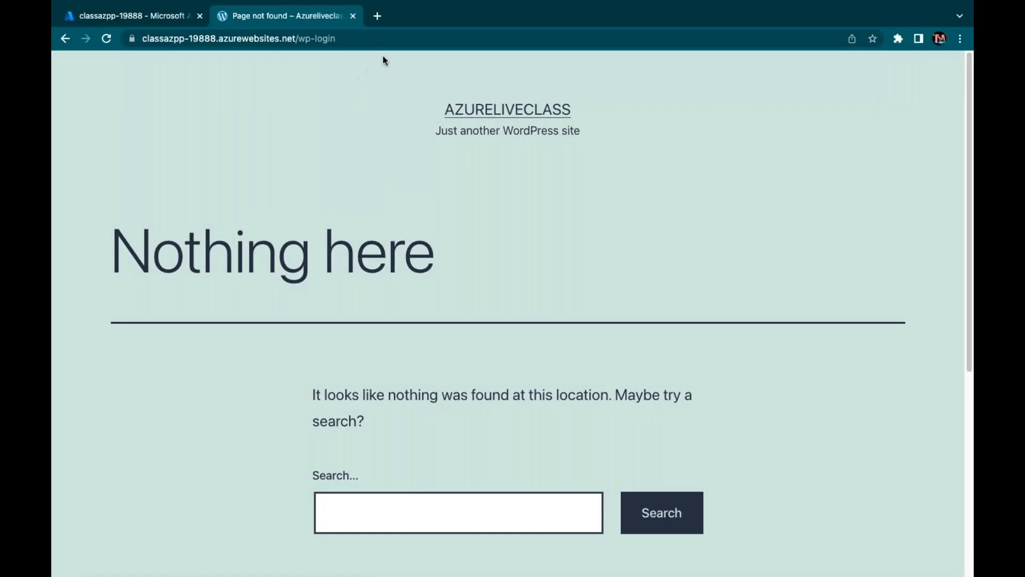
pyautogui.scroll(-6, 435, 171)
pyautogui.scroll(6, 445, 200)
pyautogui.click(353, 16)
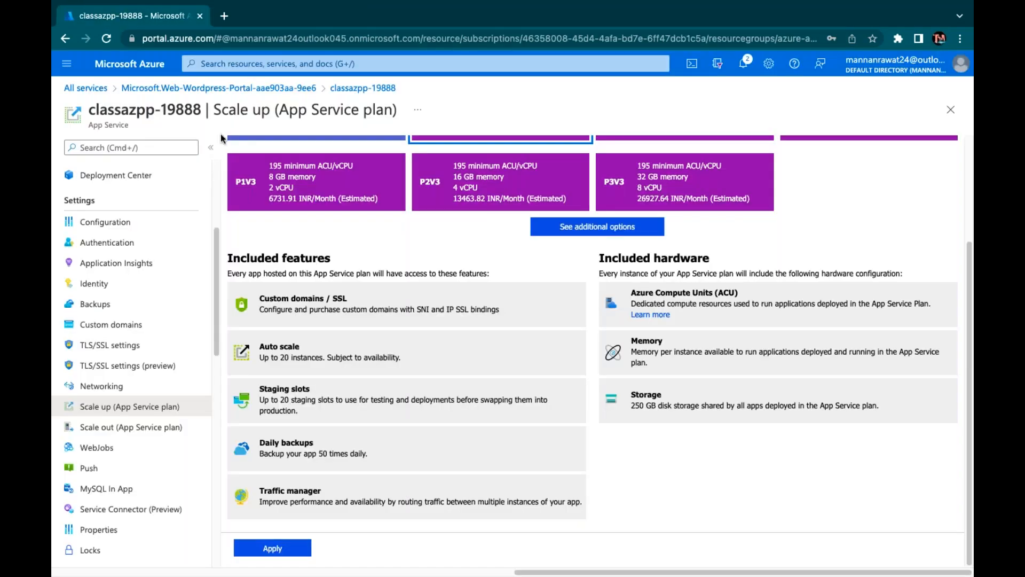
# Step: Copy the classazpp-19888 site URL from the Essentials section of the app's Overview
pyautogui.scroll(4, 150, 233)
pyautogui.click(106, 172)
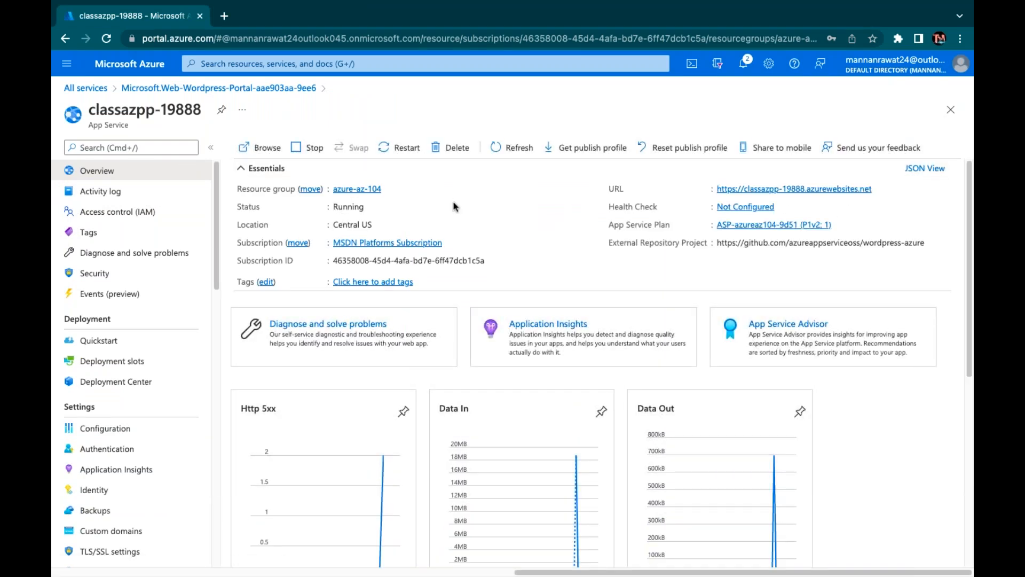
pyautogui.click(880, 189)
# Step: Load the copied site URL with /wp-admin appended in a new browser tab
pyautogui.click(225, 17)
pyautogui.press('super+v')
pyautogui.write('/')
pyautogui.write('wp')
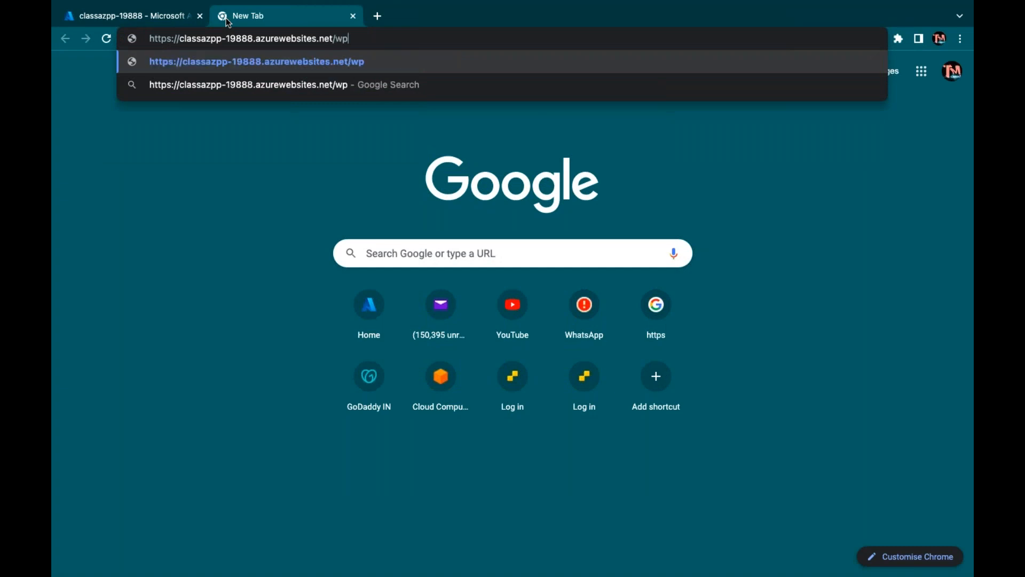
pyautogui.write('-admin')
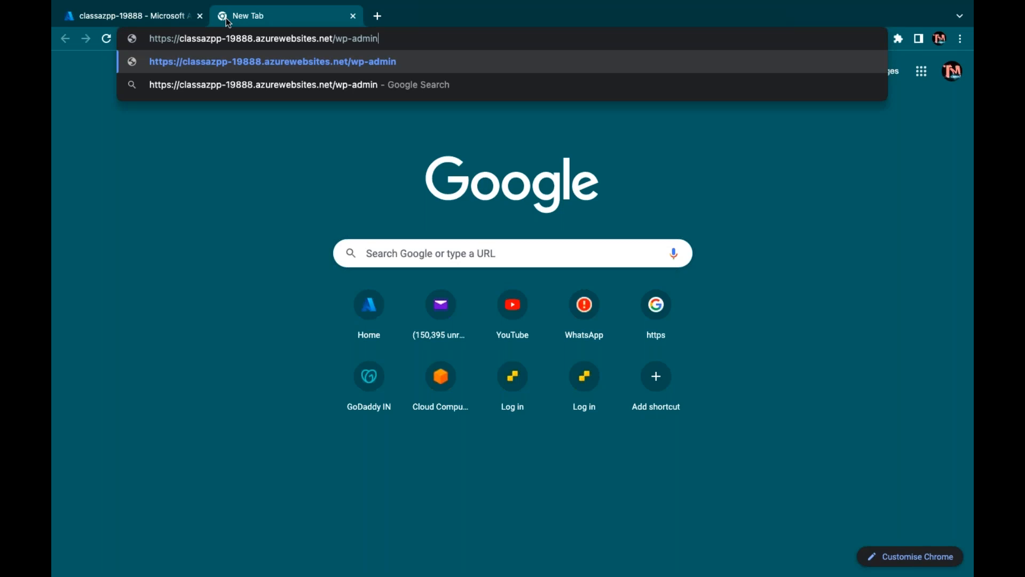
pyautogui.press('Return')
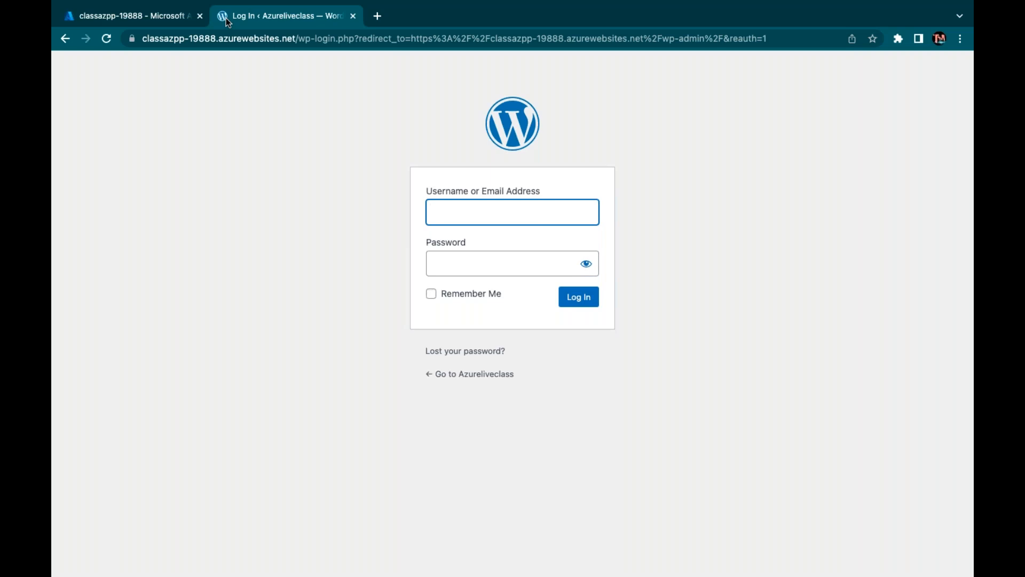
# Step: Log in with the admin username and password, then dismiss the Welcome to WordPress panel
pyautogui.write('cloud')
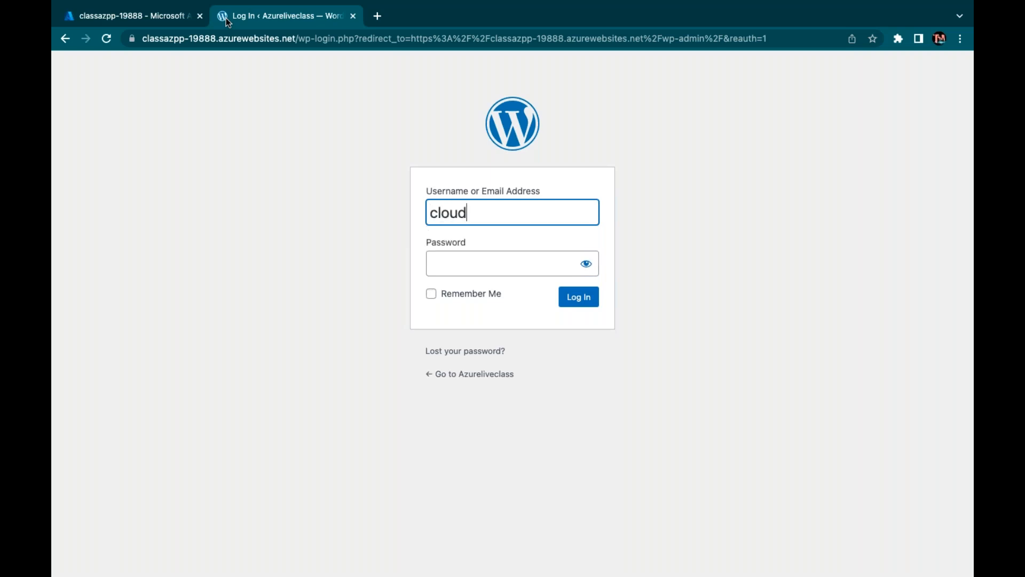
pyautogui.press('Tab')
pyautogui.write('•••••••')
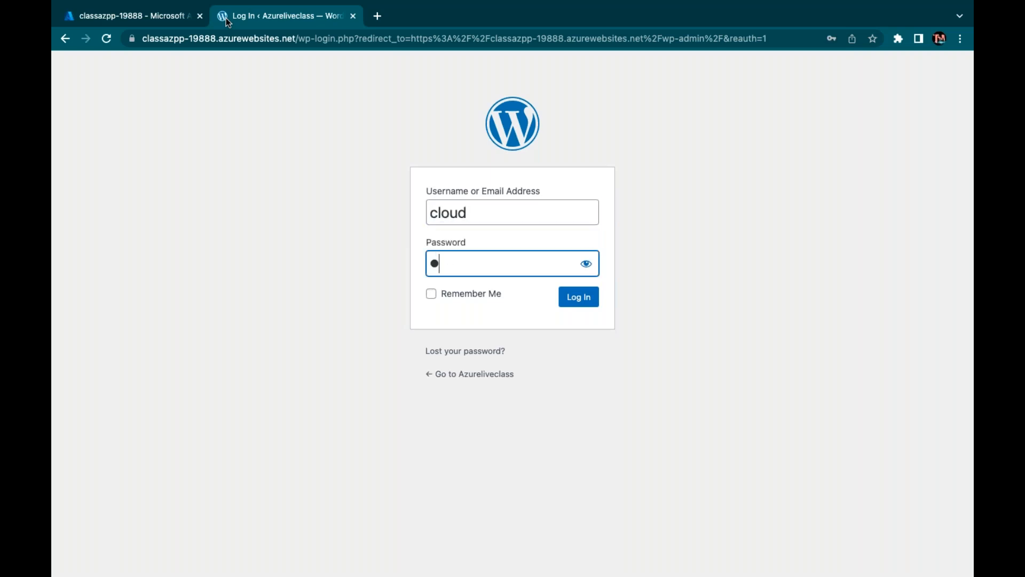
pyautogui.write('••')
pyautogui.press('Return')
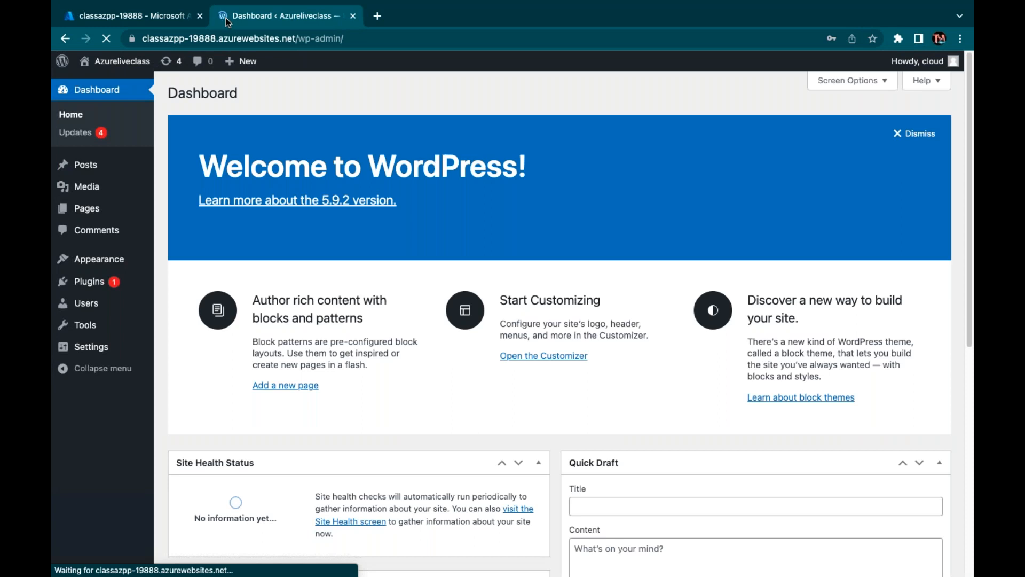
pyautogui.click(916, 135)
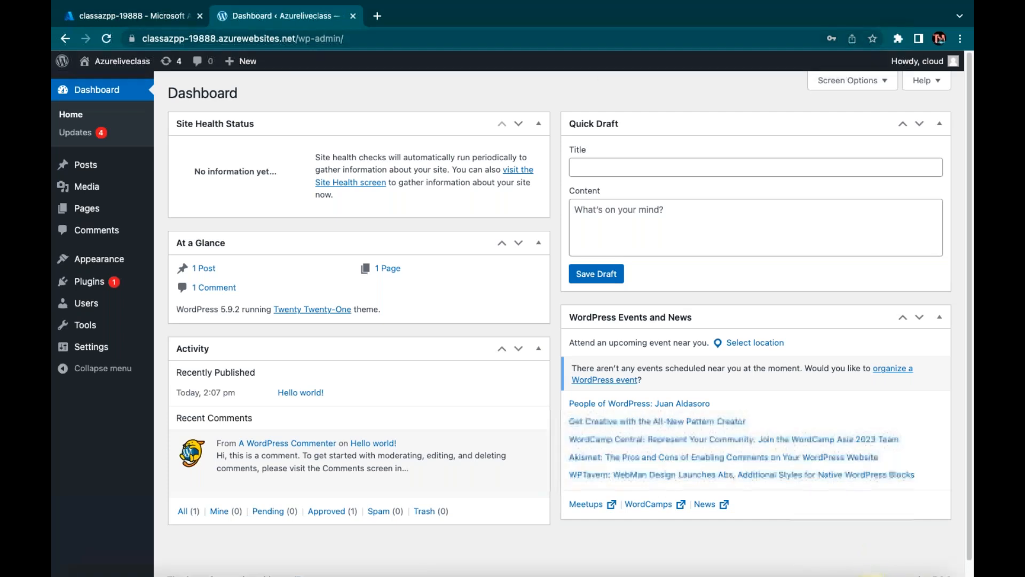
pyautogui.click(180, 37)
pyautogui.moveTo(180, 37); pyautogui.dragTo(174, 37)
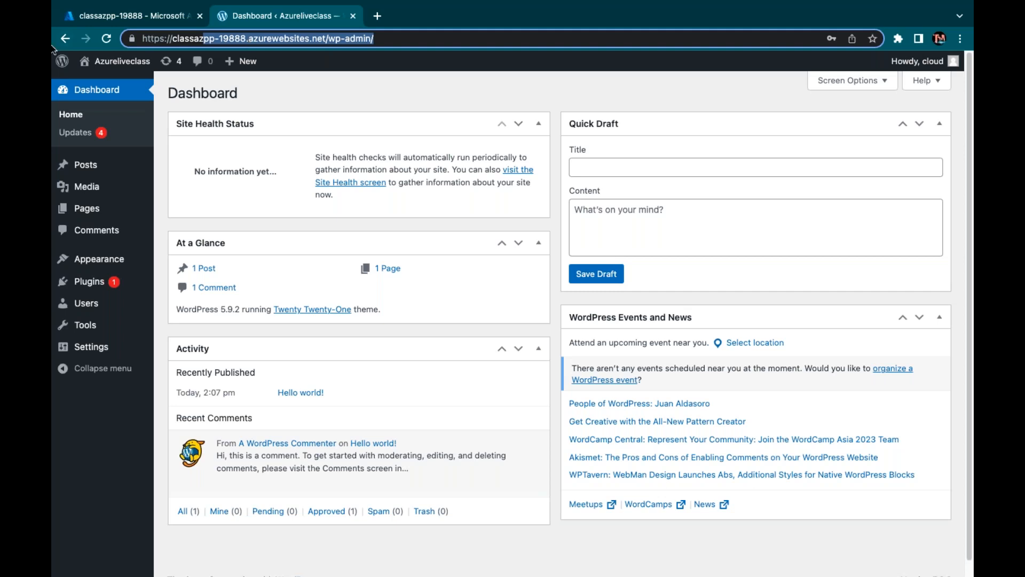
# Step: Trash the sample Hello world! post from All Posts and start a new post
pyautogui.click(91, 169)
pyautogui.click(91, 170)
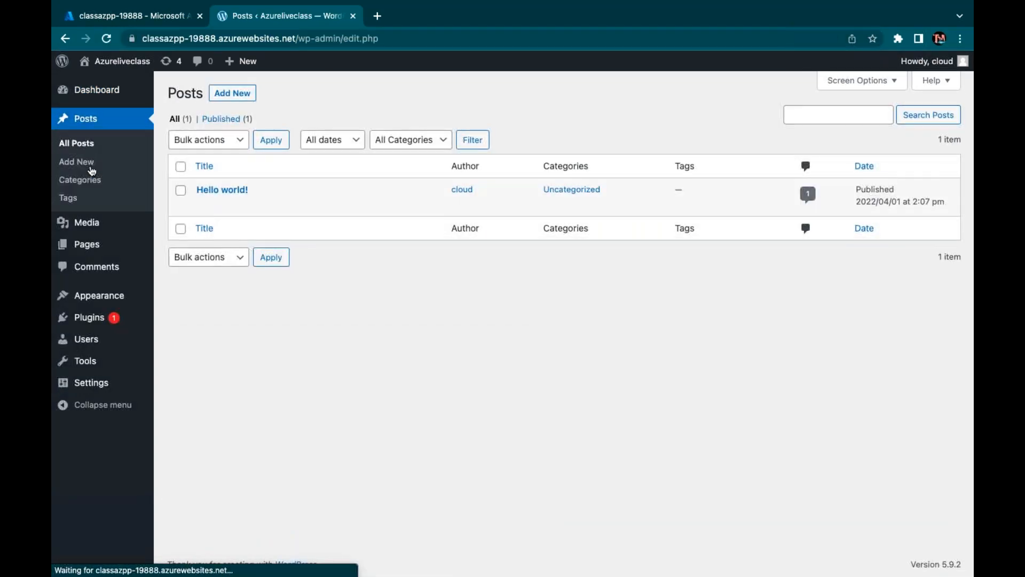
pyautogui.click(275, 207)
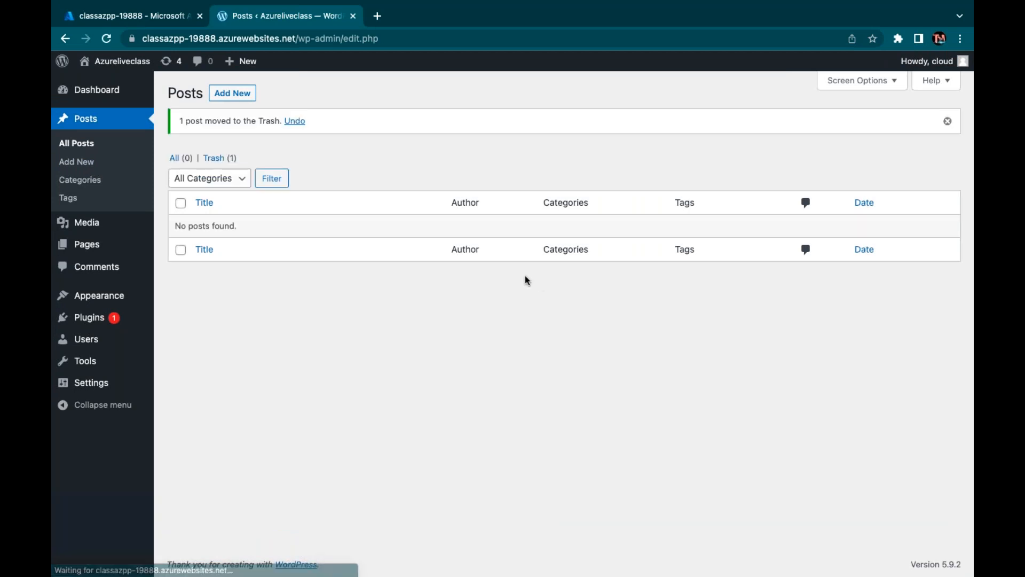
pyautogui.click(233, 96)
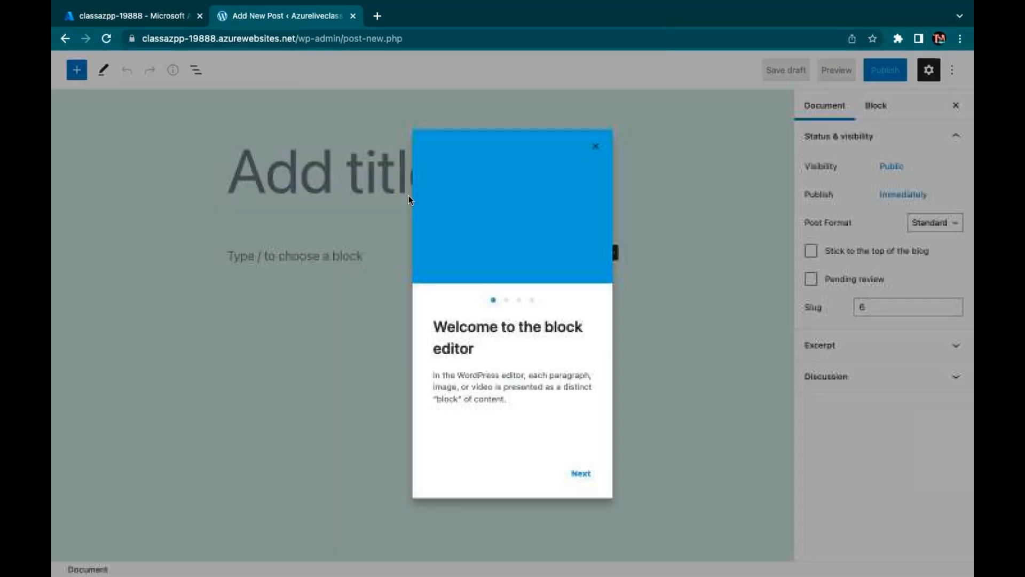
# Step: Title the post 'Azure AZ-104' and write the paragraph 'Online Class of Azure', fixing the typo
pyautogui.press('Escape')
pyautogui.click(305, 186)
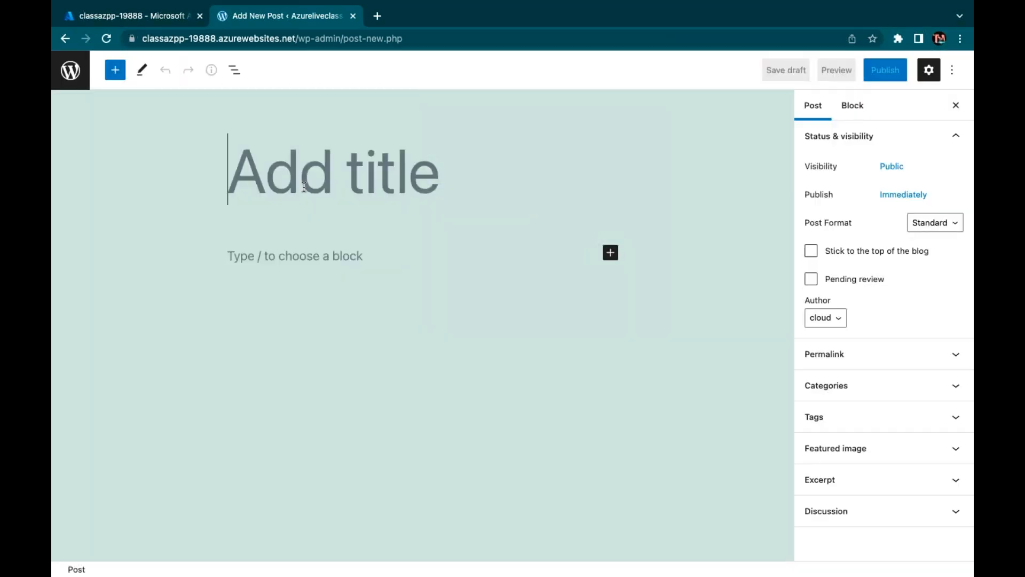
pyautogui.write('Azure A')
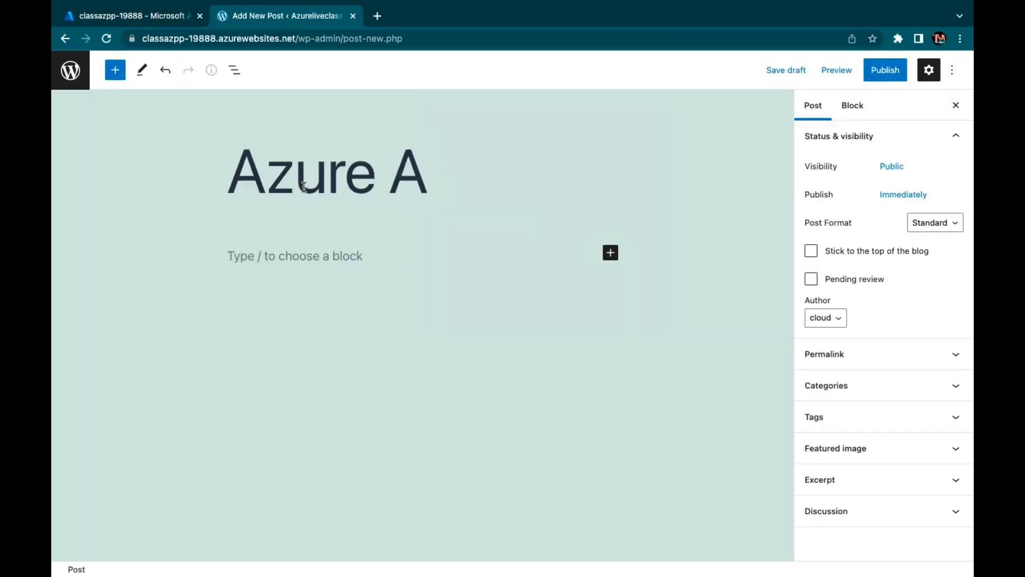
pyautogui.write('Z-104')
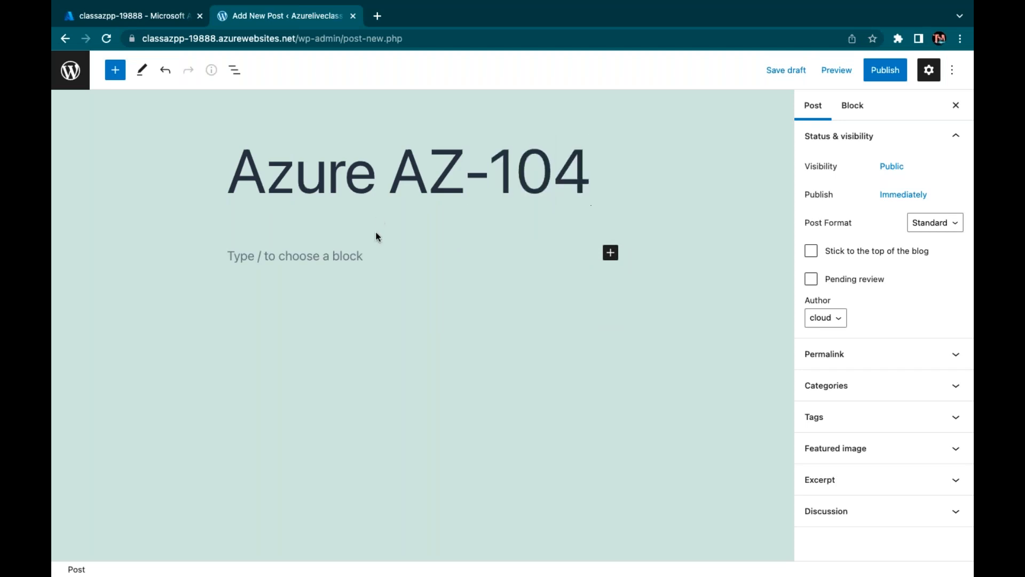
pyautogui.click(276, 258)
pyautogui.write('On')
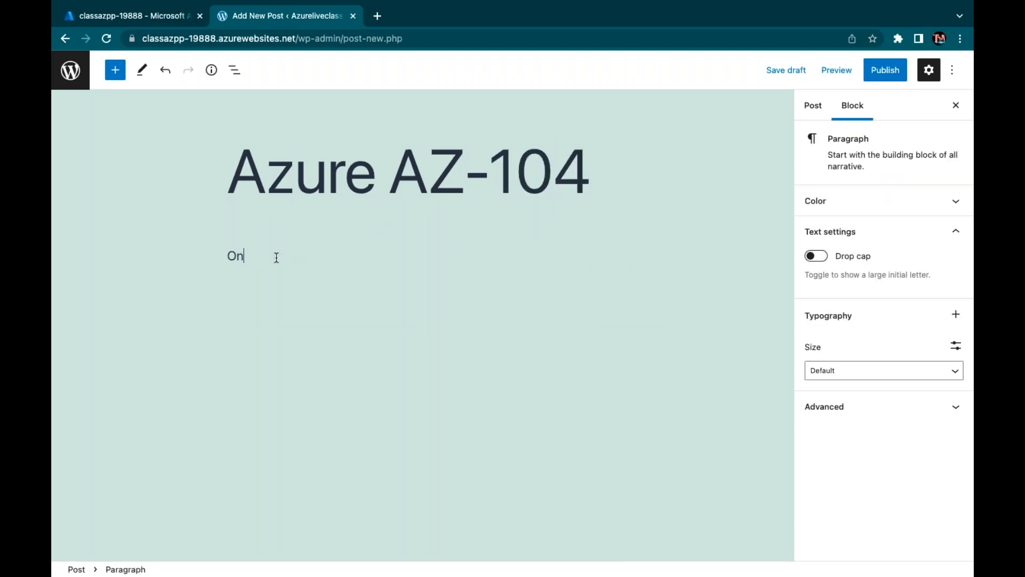
pyautogui.write('line Class')
pyautogui.write(' of Auzre')
pyautogui.press('BackSpace')
pyautogui.press('BackSpace')
pyautogui.press('BackSpace')
pyautogui.press('BackSpace')
pyautogui.press('BackSpace')
pyautogui.write('zure')
pyautogui.click(473, 202)
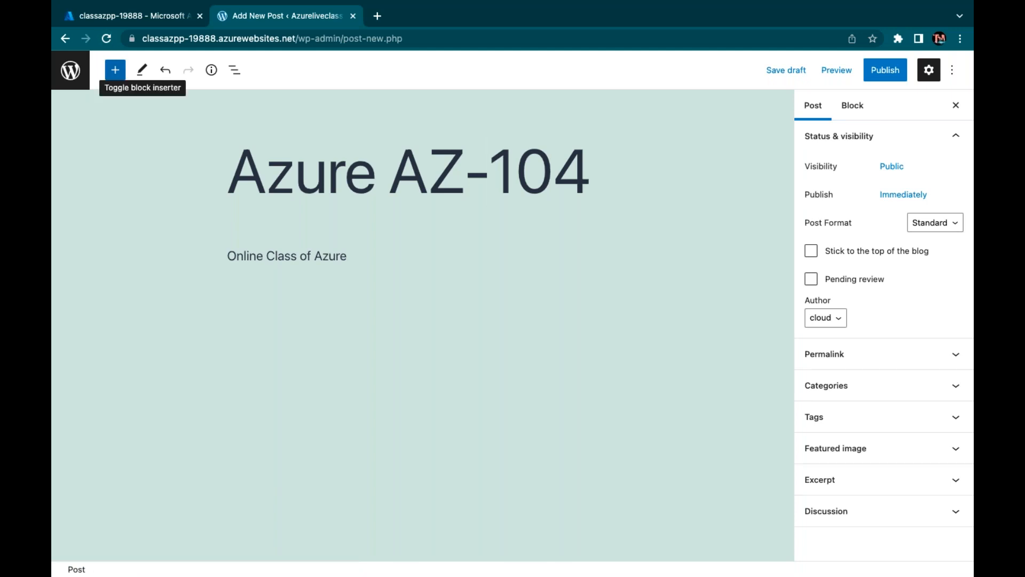
pyautogui.click(115, 70)
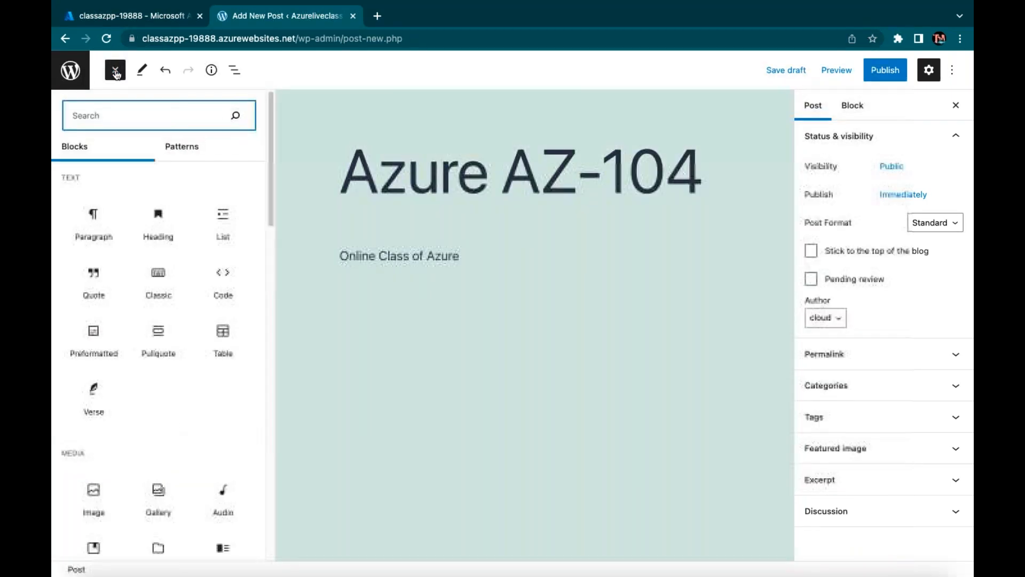
# Step: Add a Gallery block holding Azure virtual desktop logo.jpeg from the Desktop — iCloud folder
pyautogui.click(158, 494)
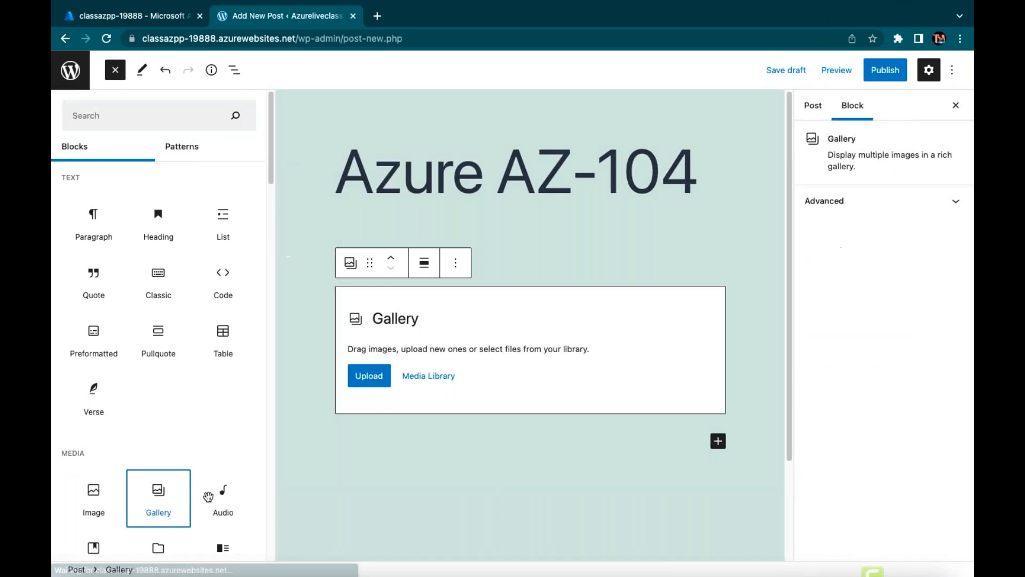
pyautogui.click(375, 374)
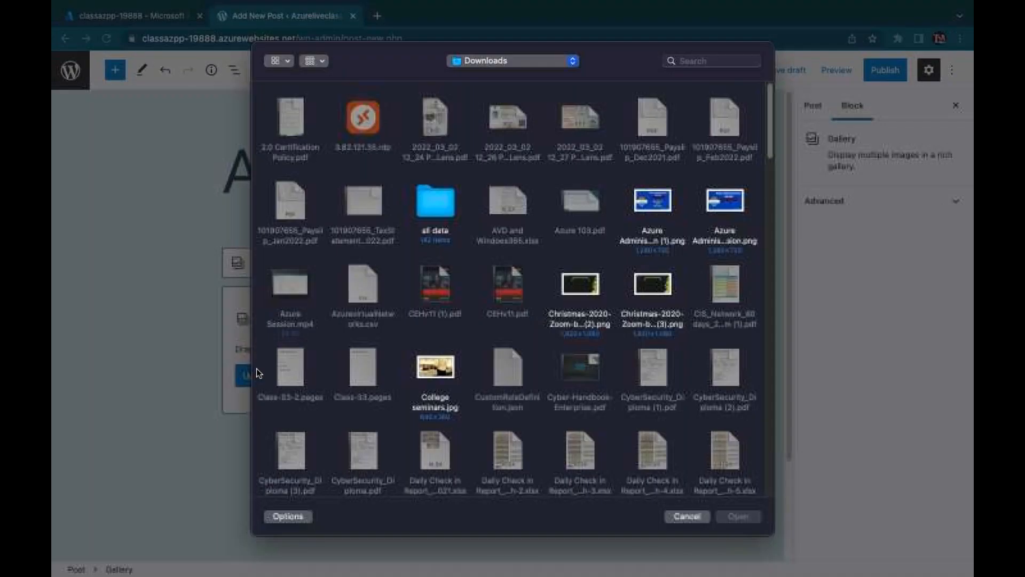
pyautogui.scroll(-15, 664, 342)
pyautogui.scroll(-20, 662, 341)
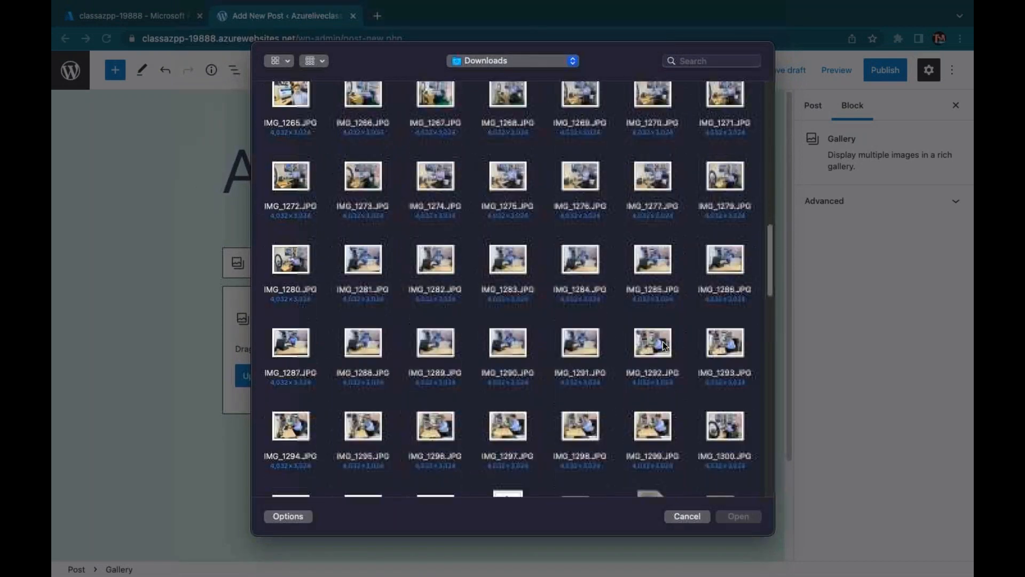
pyautogui.scroll(4, 662, 339)
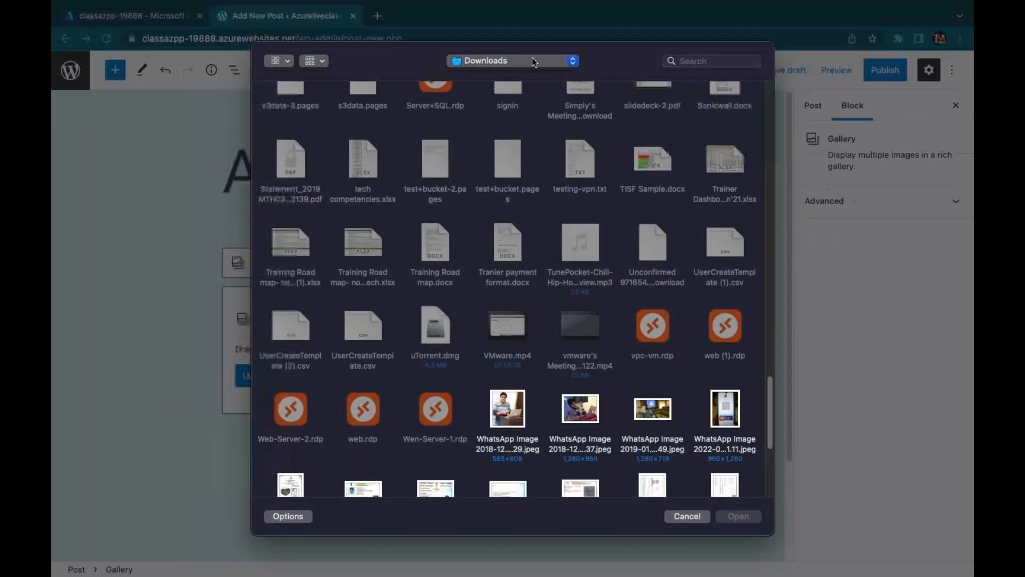
pyautogui.click(532, 60)
pyautogui.click(482, 192)
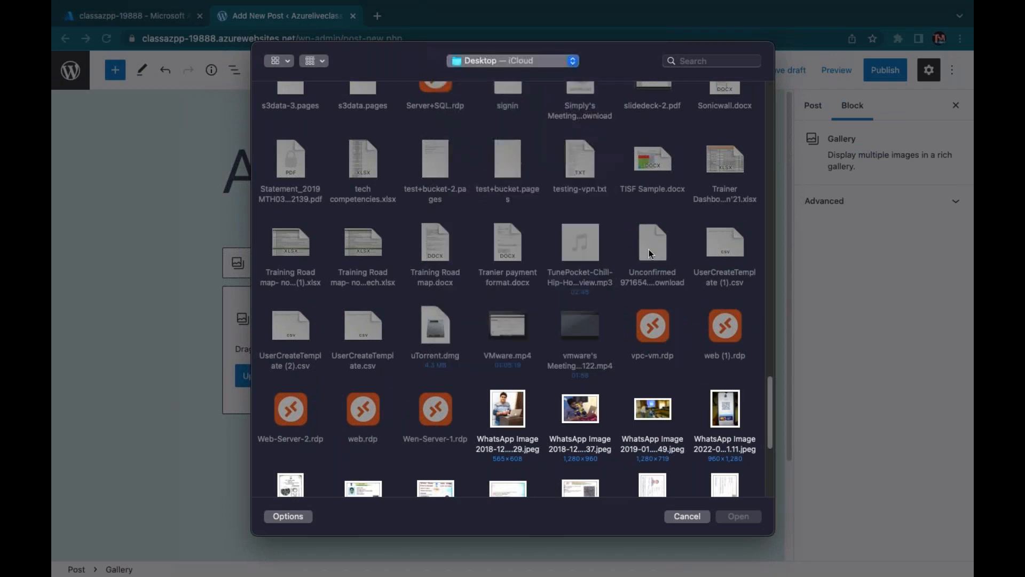
pyautogui.scroll(-5, 508, 362)
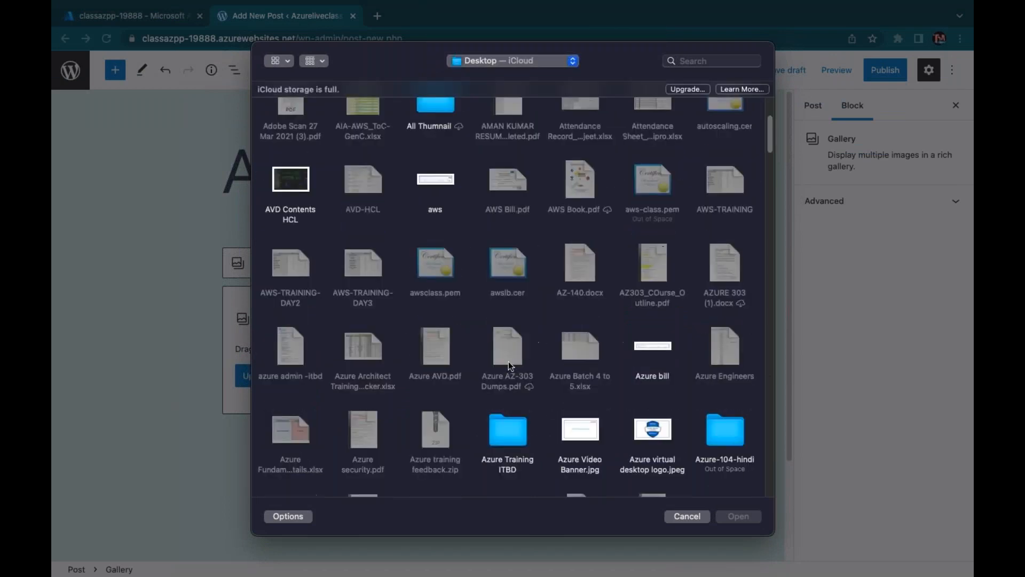
pyautogui.scroll(-3, 660, 387)
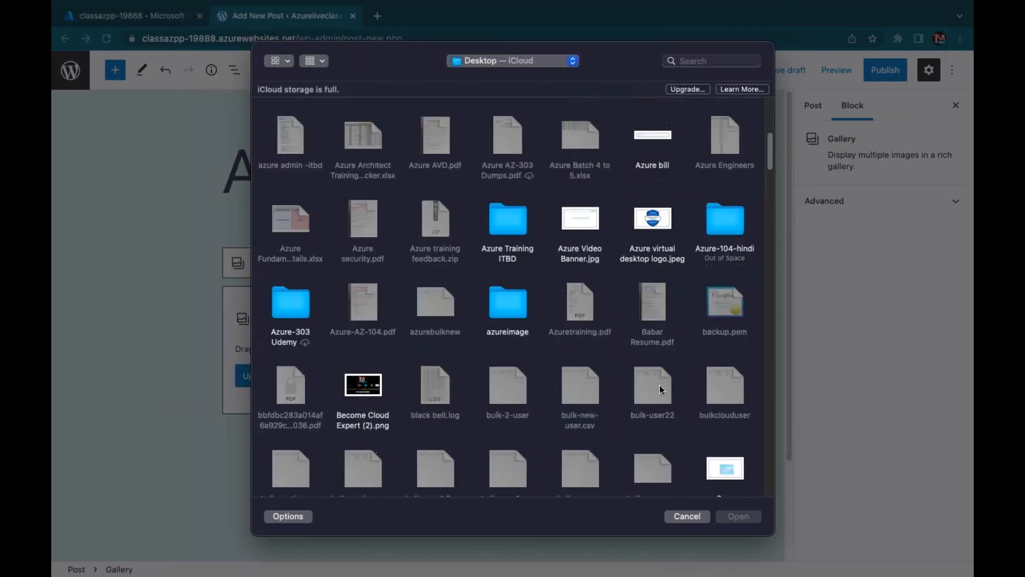
pyautogui.scroll(3, 659, 385)
pyautogui.doubleClick(652, 369)
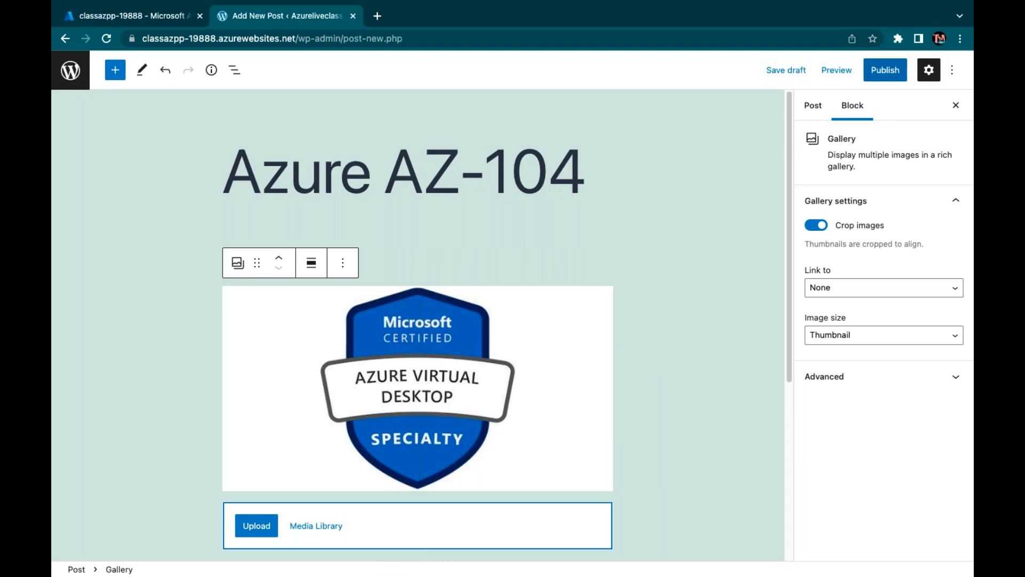
# Step: Publish the Azure AZ-104 post and copy its post address
pyautogui.click(888, 74)
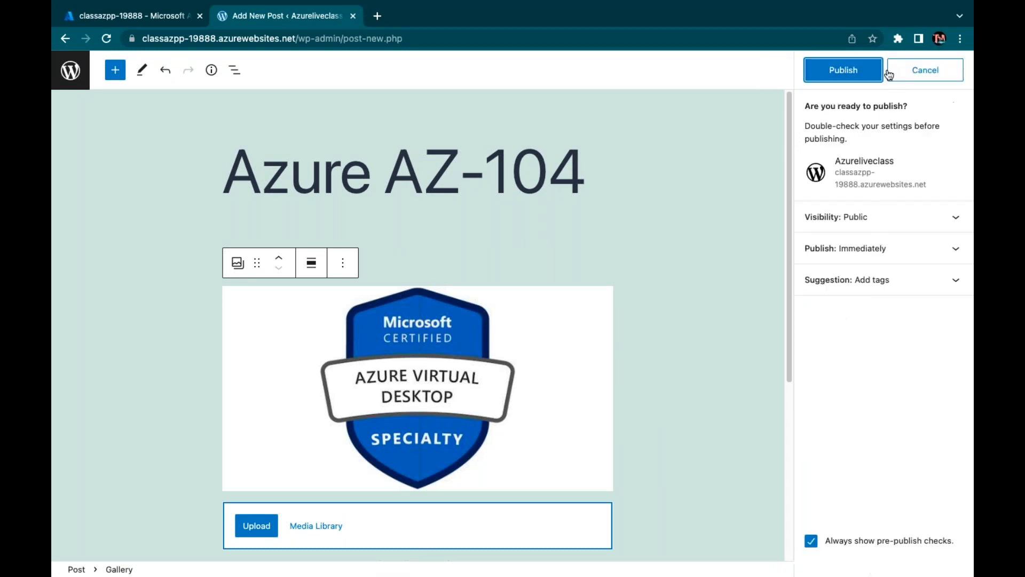
pyautogui.click(852, 70)
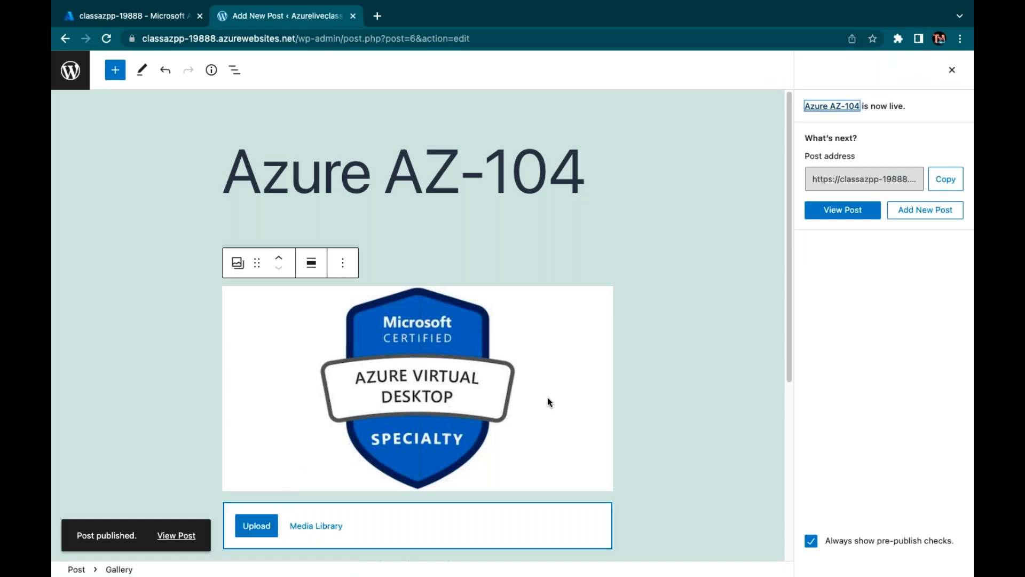
pyautogui.click(945, 179)
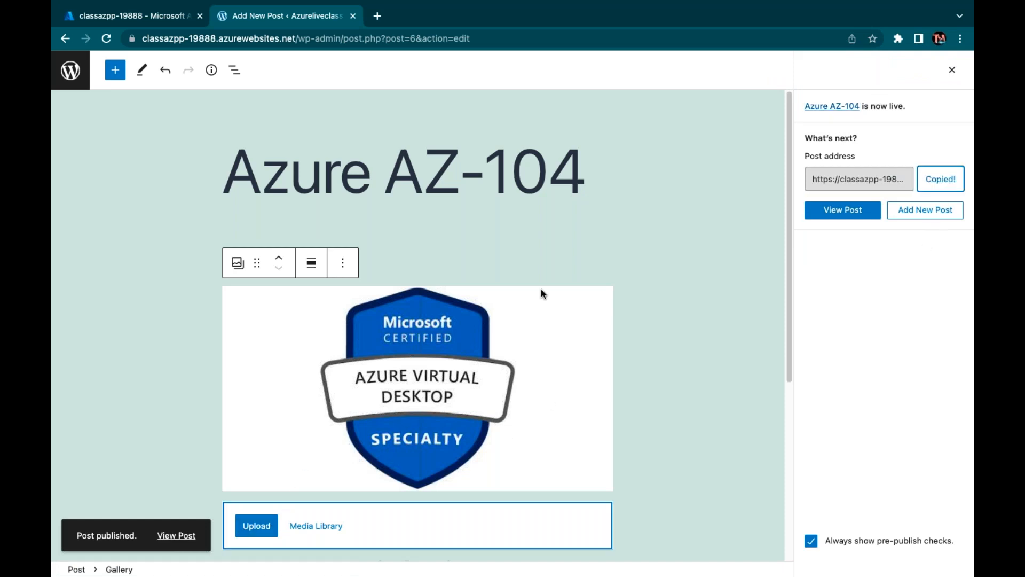
pyautogui.hotkey('ctrl', 'Left')
pyautogui.hotkey('ctrl', 'Left')
# Step: Load the copied Azure AZ-104 post URL in Safari to view the live post
pyautogui.click(113, 552)
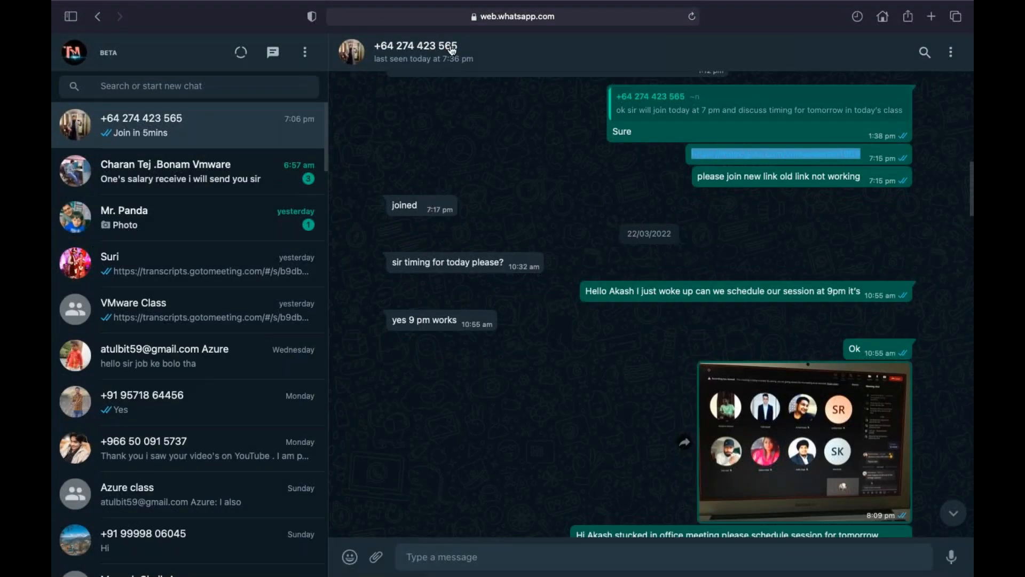
pyautogui.click(368, 17)
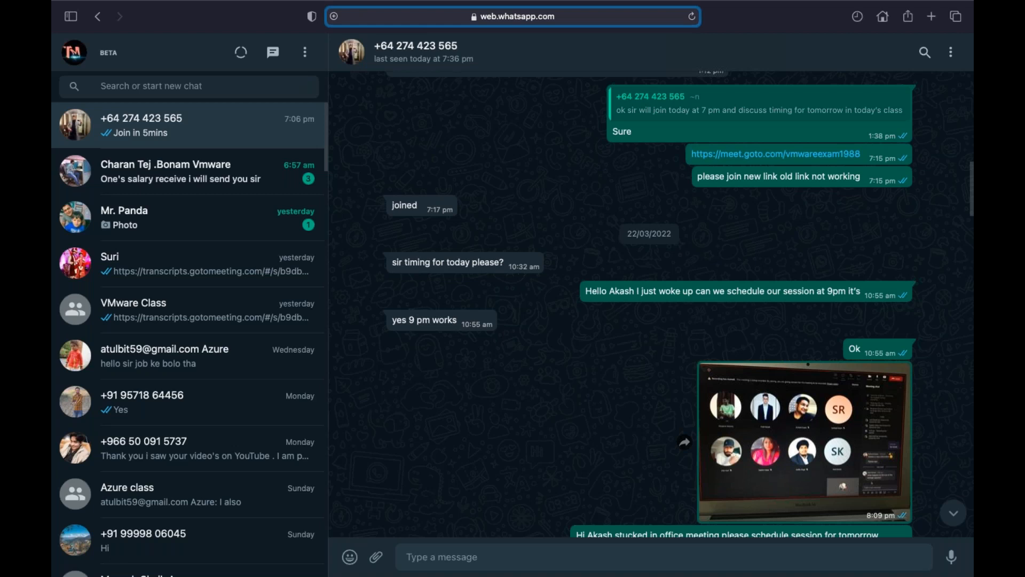
pyautogui.press('super+v')
pyautogui.press('Return')
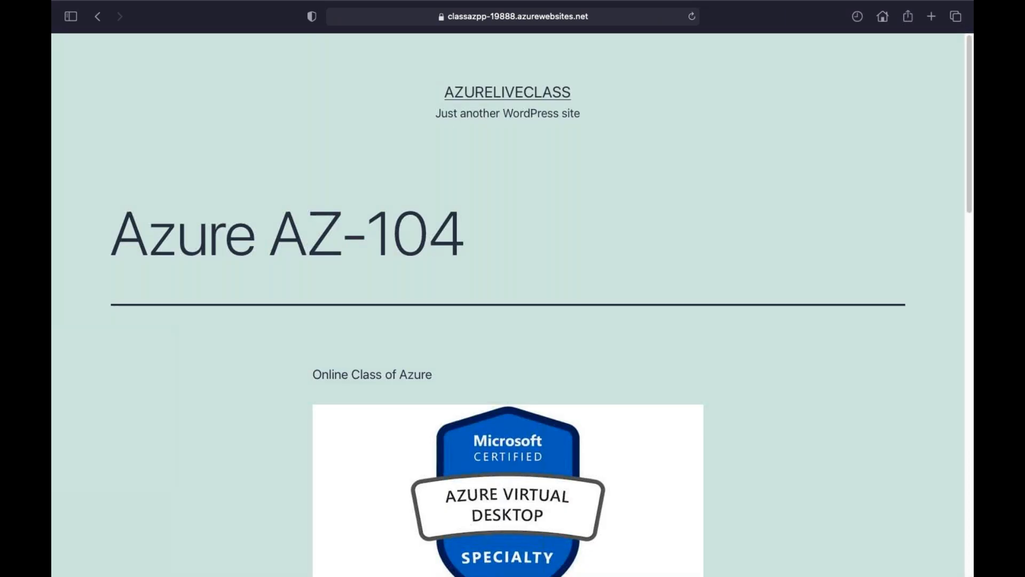
pyautogui.scroll(-5, 332, 261)
pyautogui.scroll(5, 331, 262)
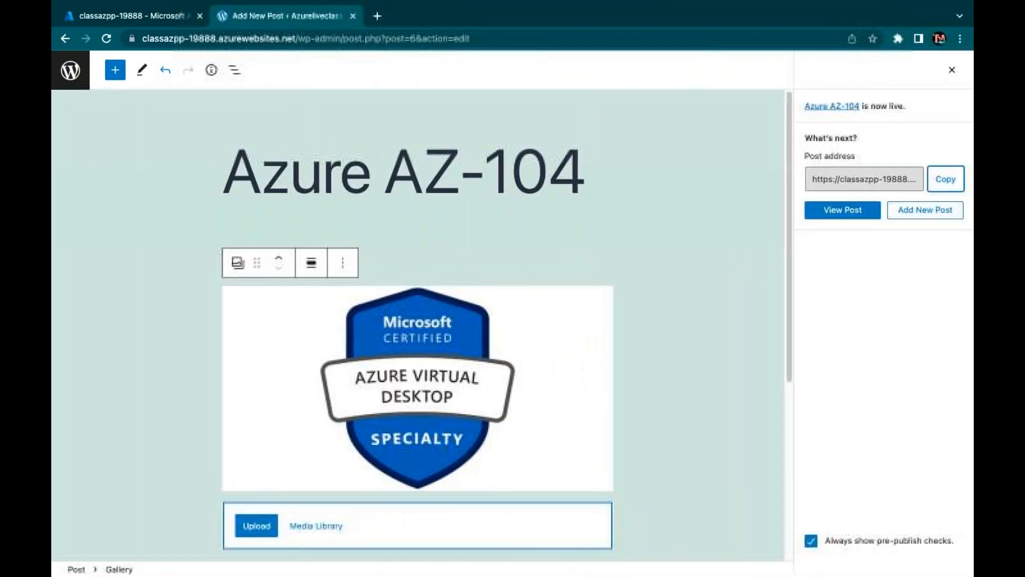
# Step: Go from the Azure deployment overview to the classazpp-19888 App Service
pyautogui.click(384, 16)
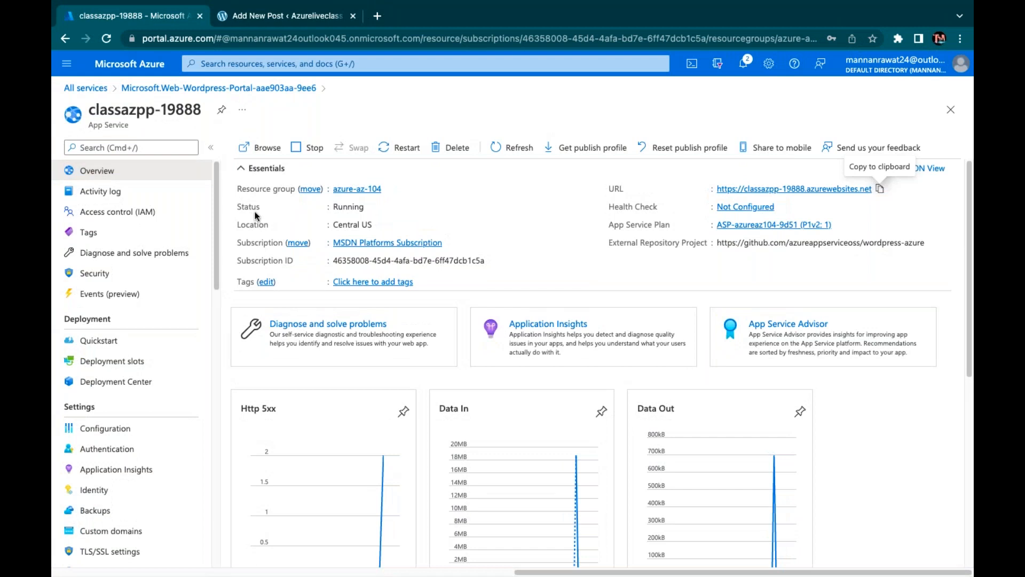
pyautogui.click(951, 110)
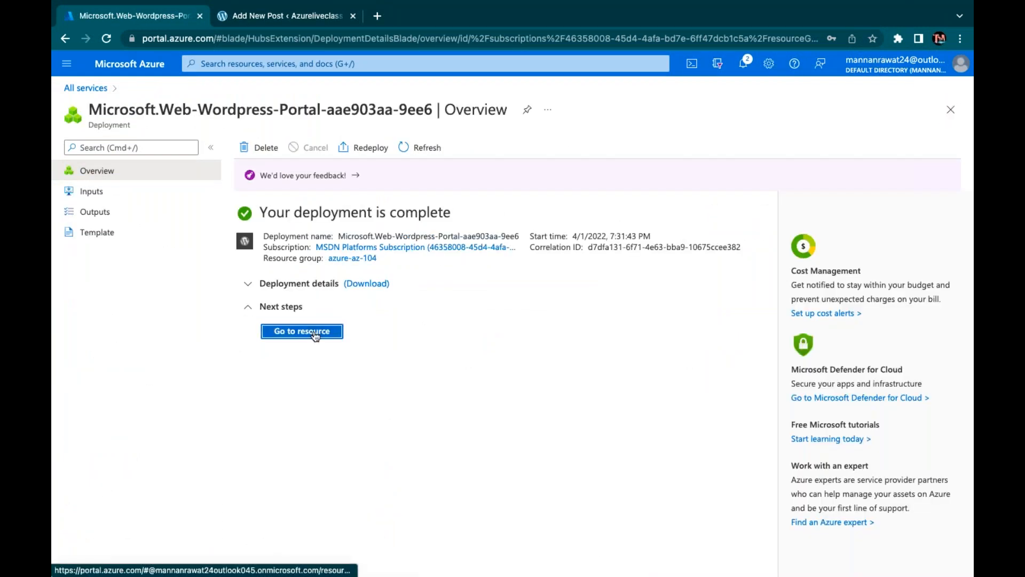
pyautogui.click(338, 330)
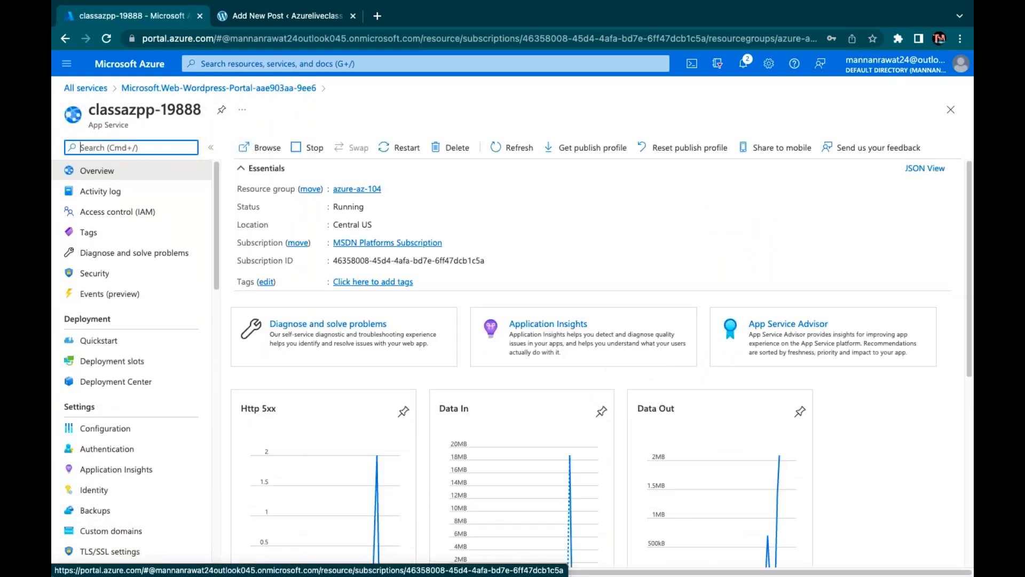
# Step: Open Configuration under Settings in the classazpp-19888 resource menu
pyautogui.scroll(-5, 240, 415)
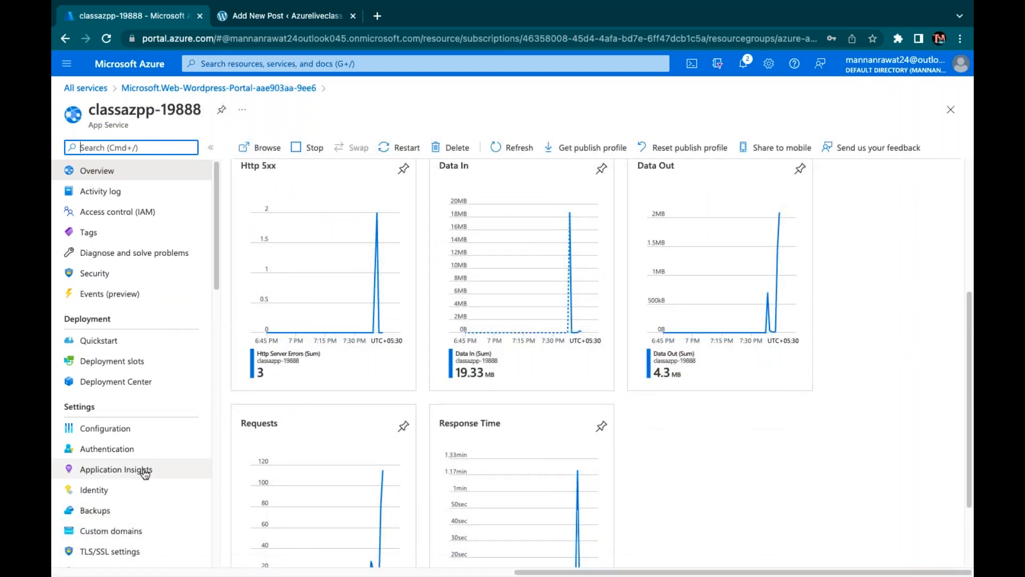
pyautogui.scroll(-9, 144, 473)
pyautogui.scroll(-7, 144, 473)
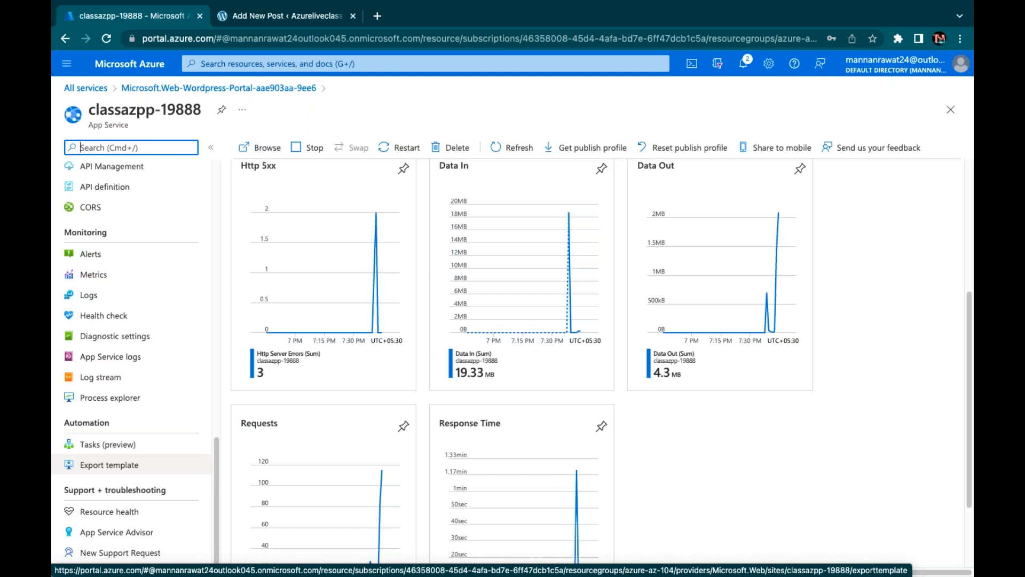
pyautogui.scroll(10, 127, 417)
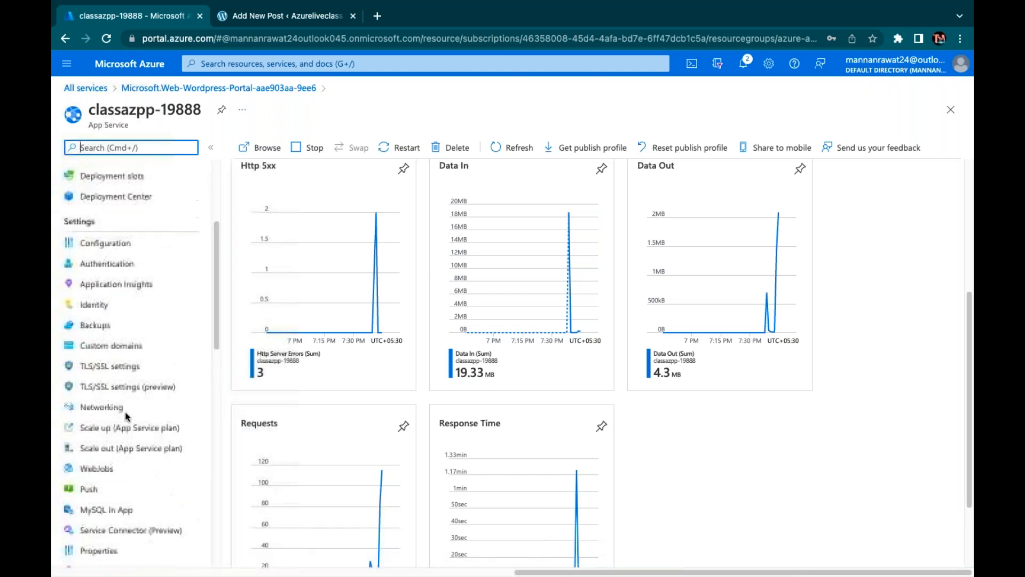
pyautogui.scroll(5, 127, 416)
pyautogui.scroll(-1, 130, 272)
pyautogui.scroll(-5, 128, 354)
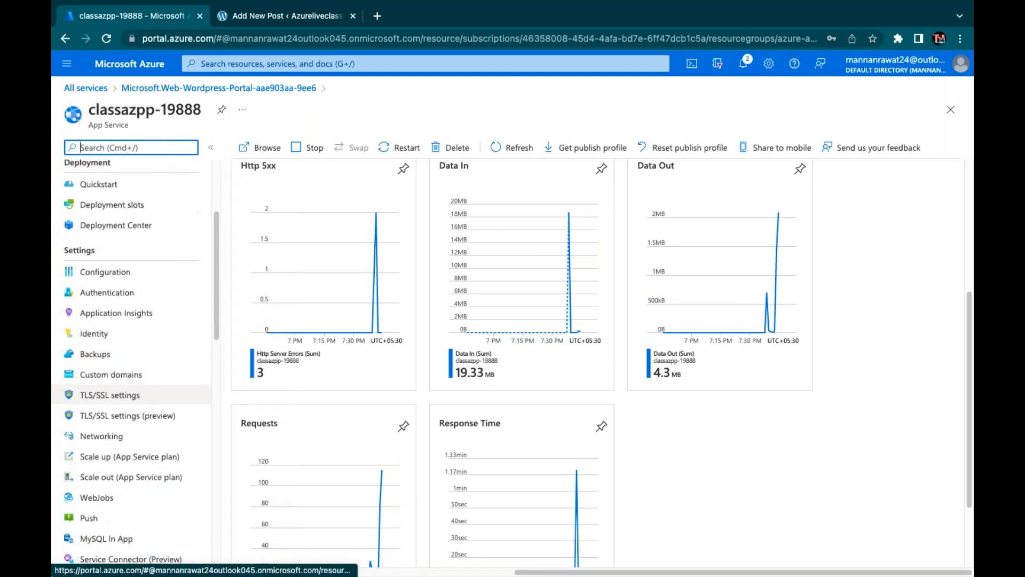
pyautogui.scroll(-2, 128, 392)
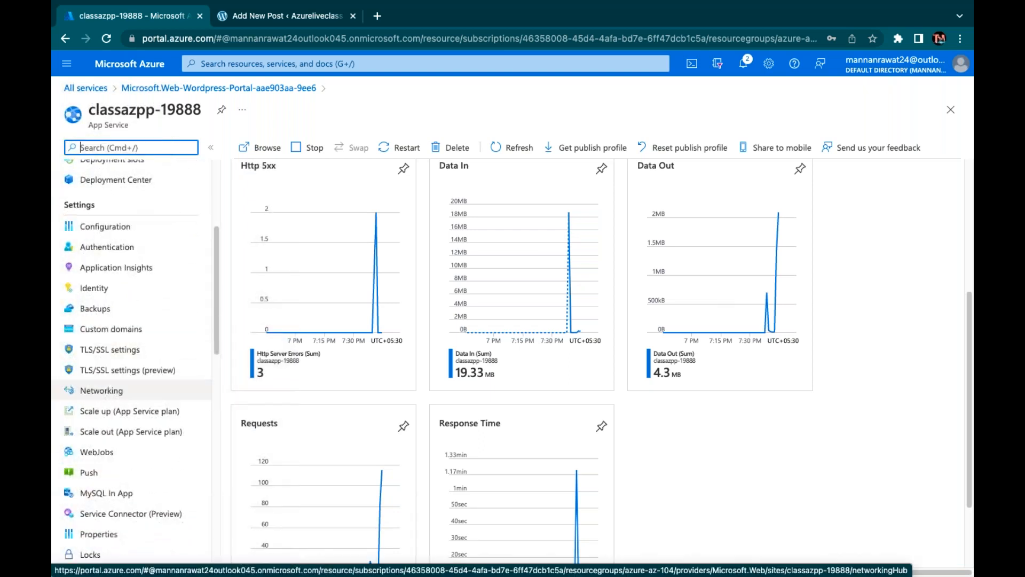
pyautogui.scroll(4, 111, 341)
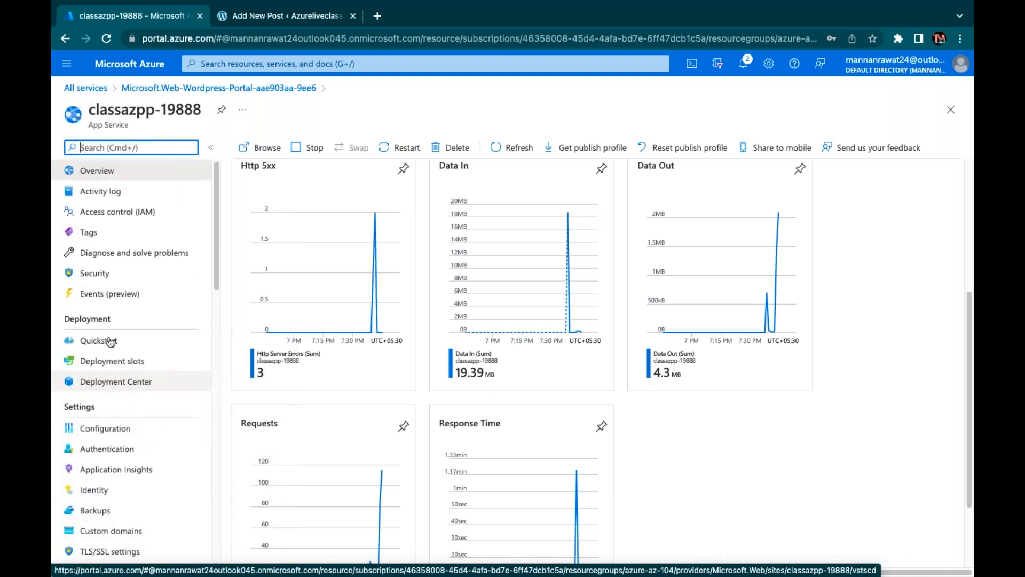
pyautogui.scroll(-5, 101, 480)
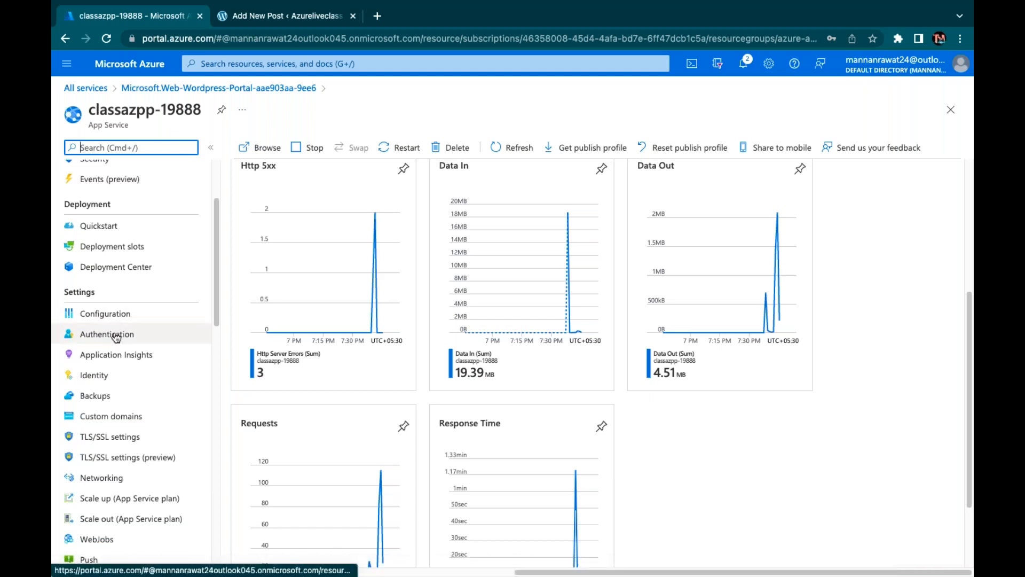
pyautogui.click(112, 315)
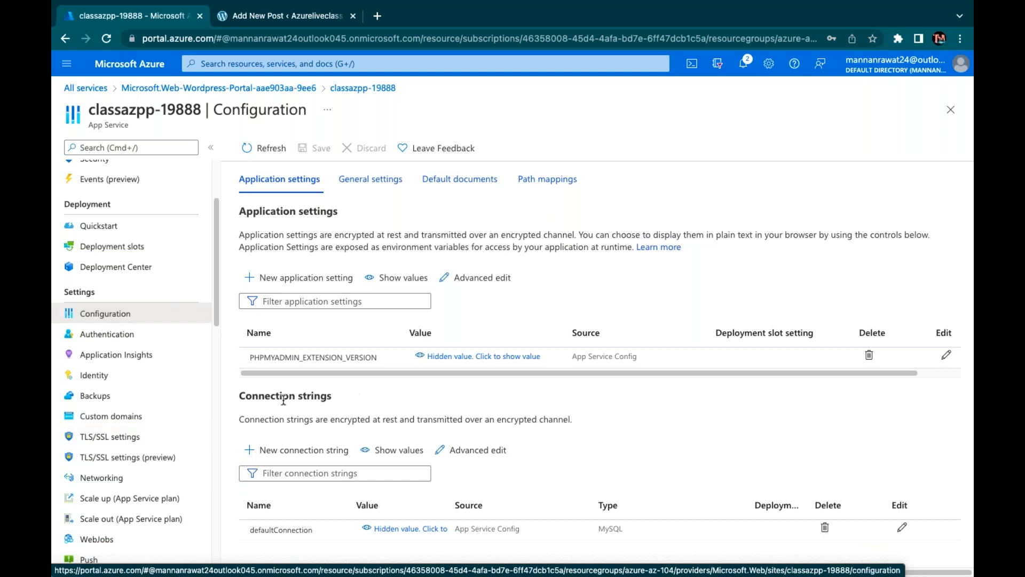
# Step: Open the Add/Edit connection string panel via New connection string
pyautogui.moveTo(332, 396); pyautogui.dragTo(251, 395)
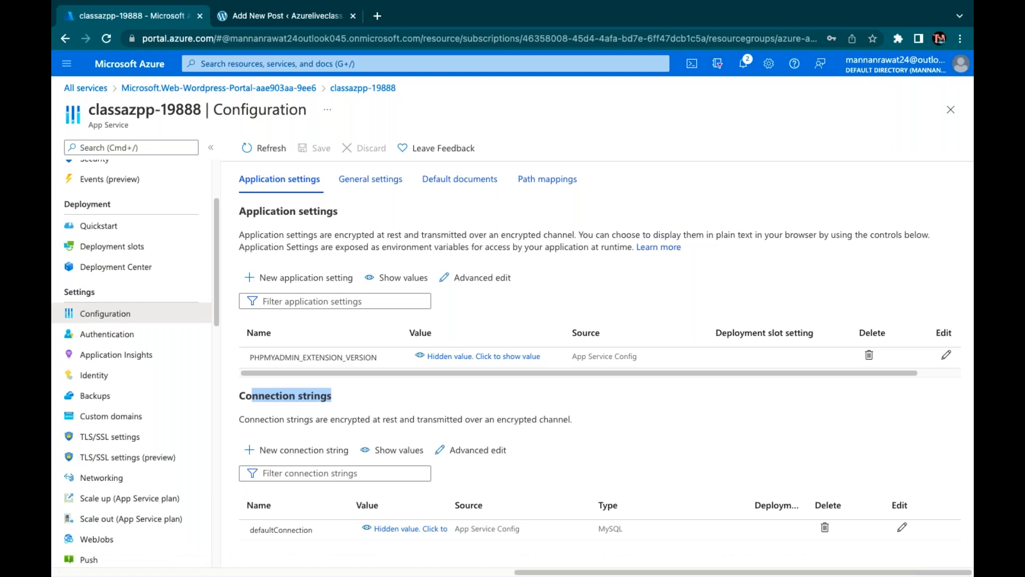
pyautogui.click(309, 455)
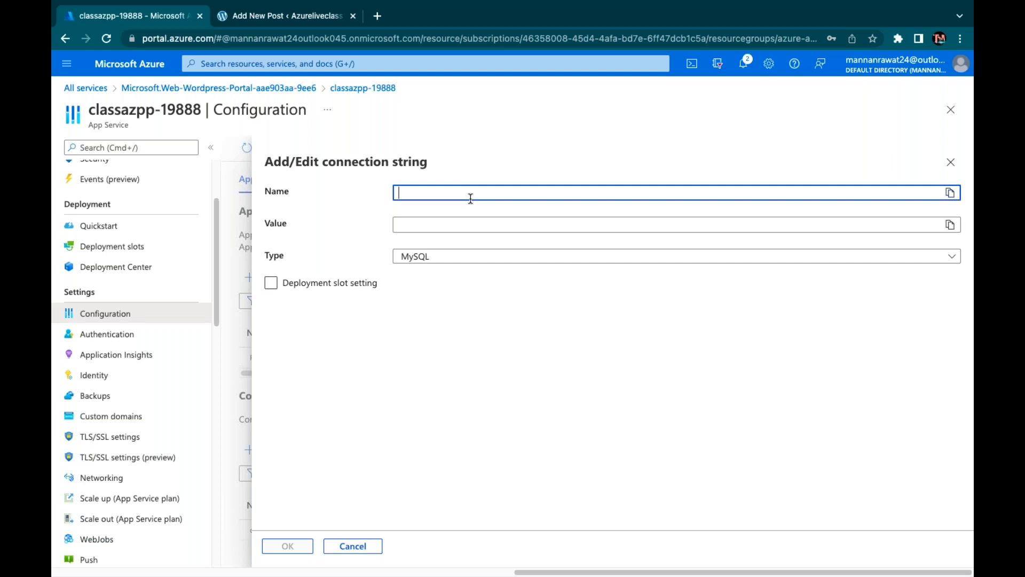
# Step: Close Configuration, return to classazpp-19888, and open its Authentication settings
pyautogui.click(951, 113)
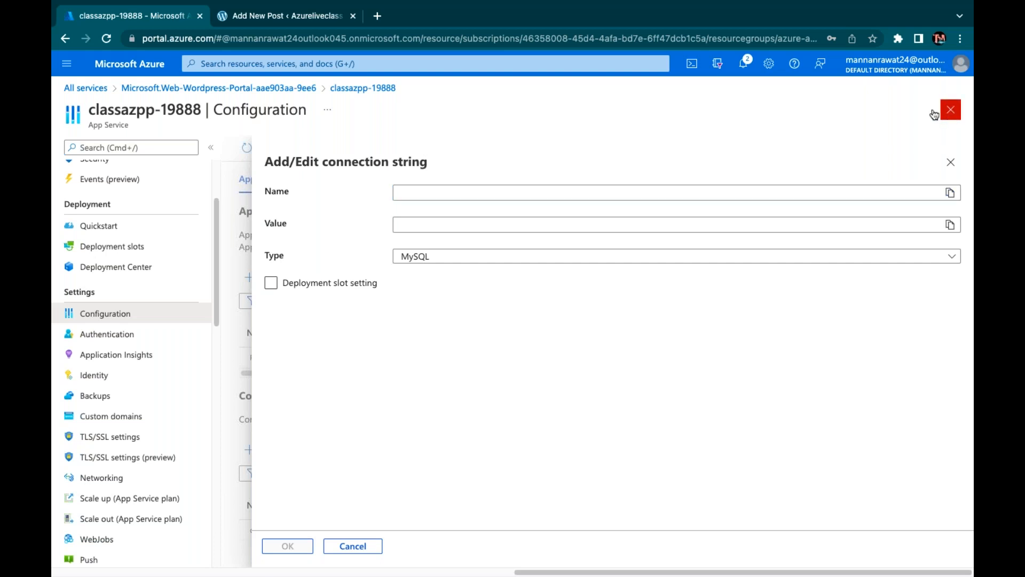
pyautogui.click(293, 332)
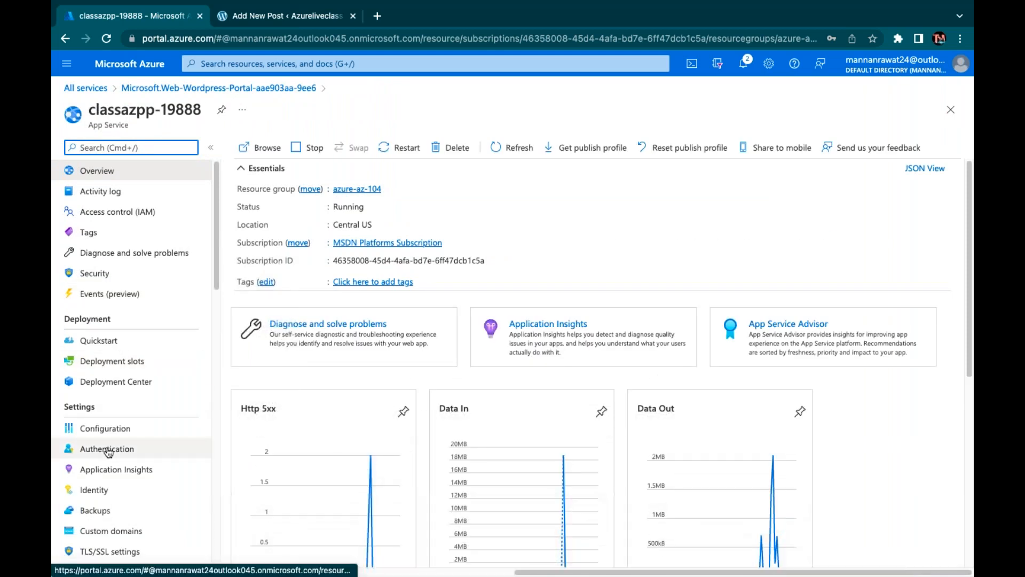
pyautogui.click(108, 452)
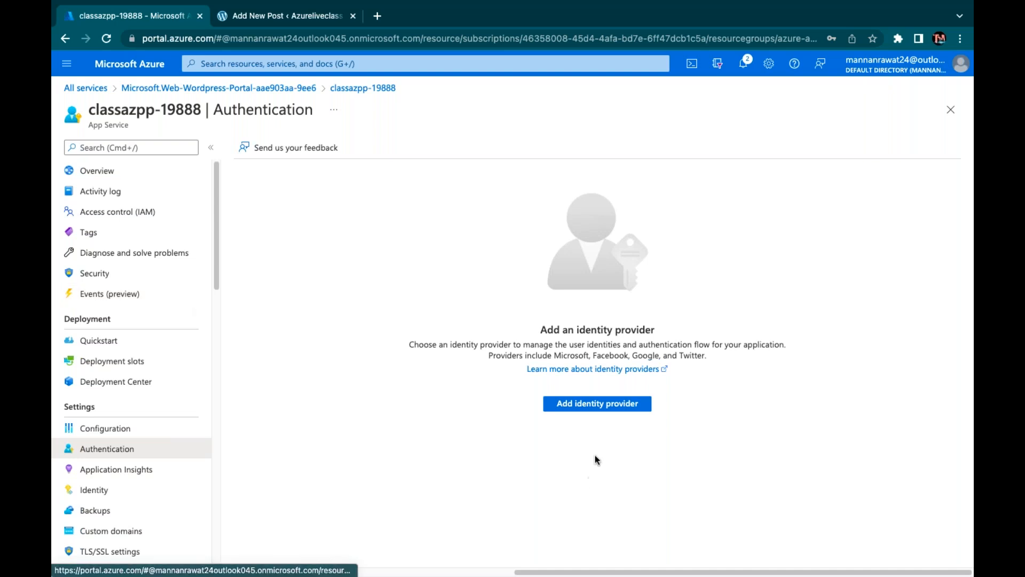
pyautogui.click(593, 407)
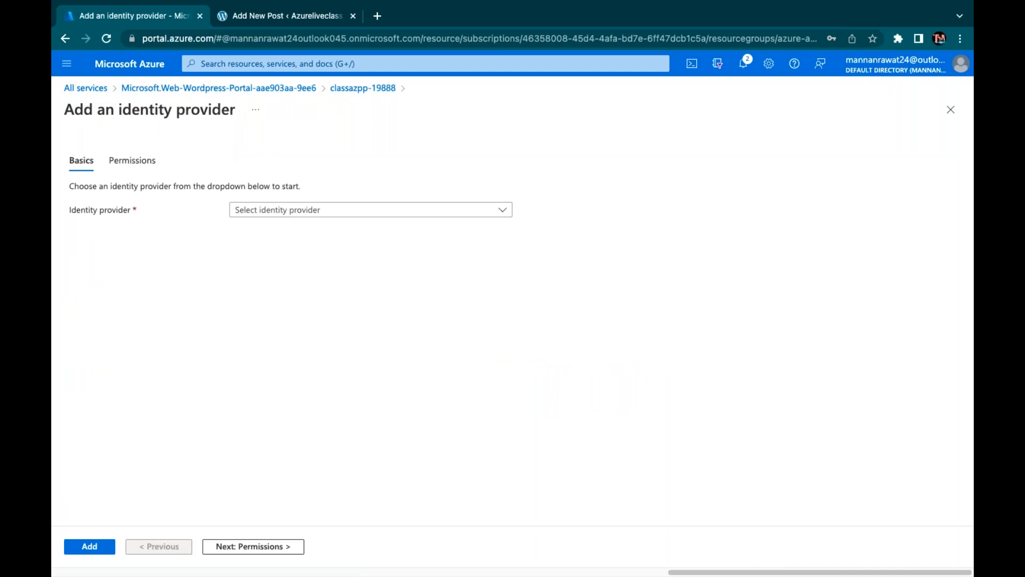
pyautogui.click(489, 209)
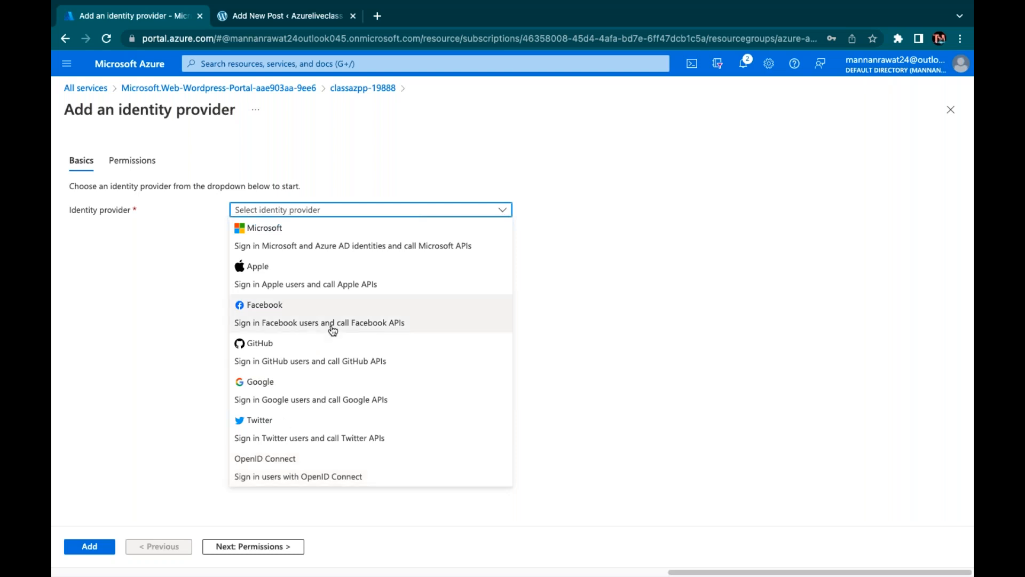
pyautogui.click(136, 163)
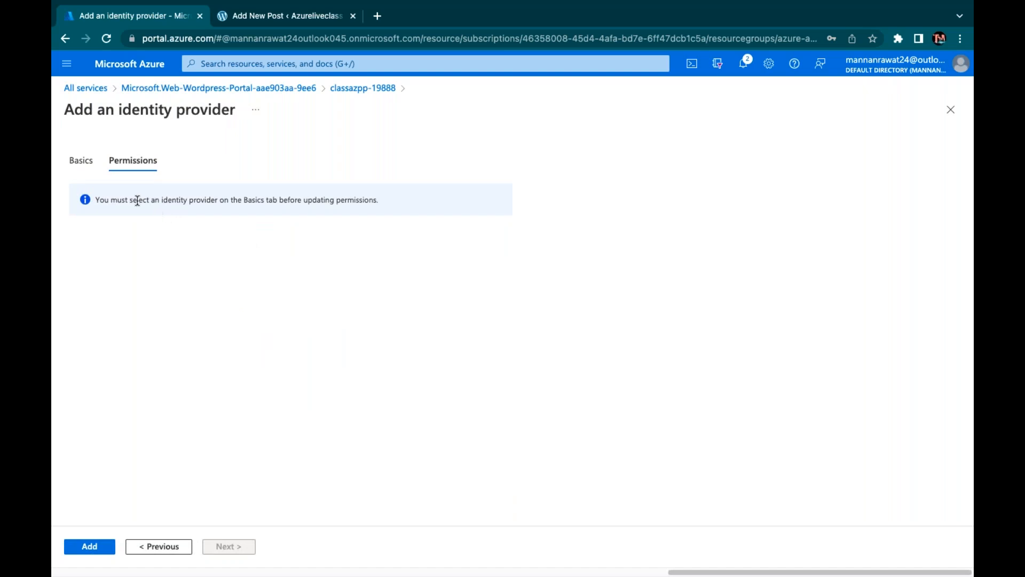
pyautogui.click(80, 161)
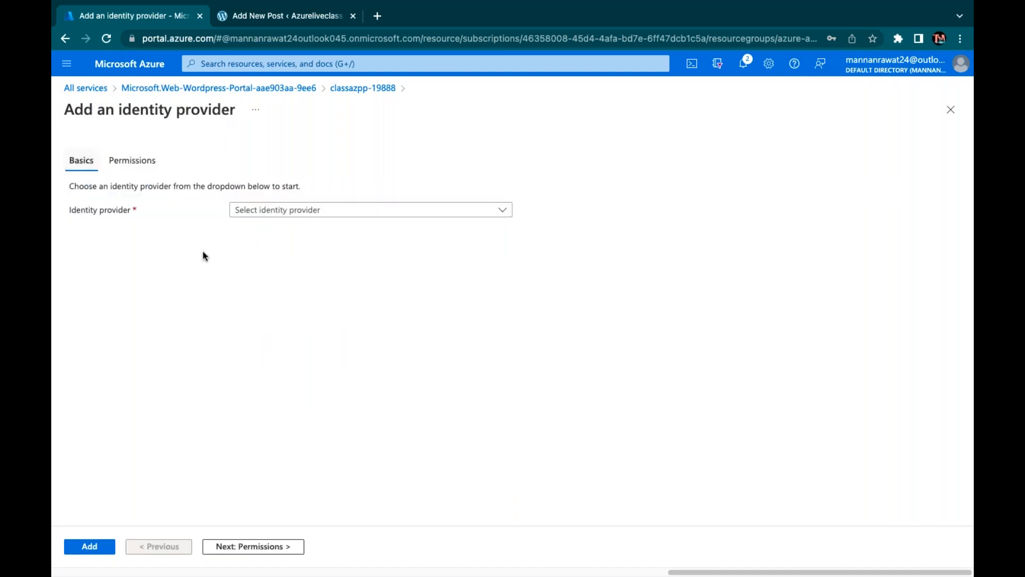
pyautogui.click(293, 215)
pyautogui.click(280, 307)
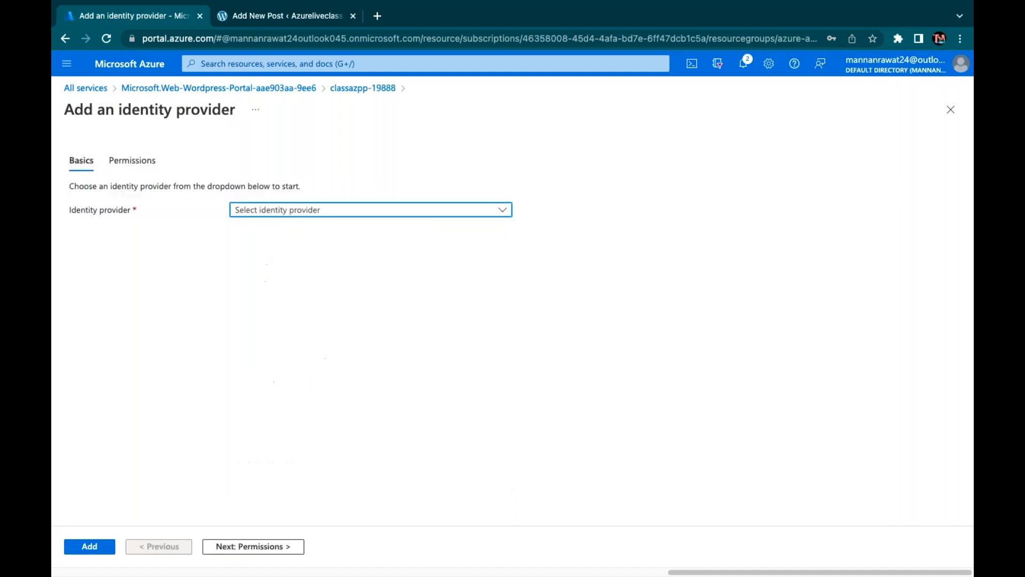
pyautogui.scroll(-1, 240, 364)
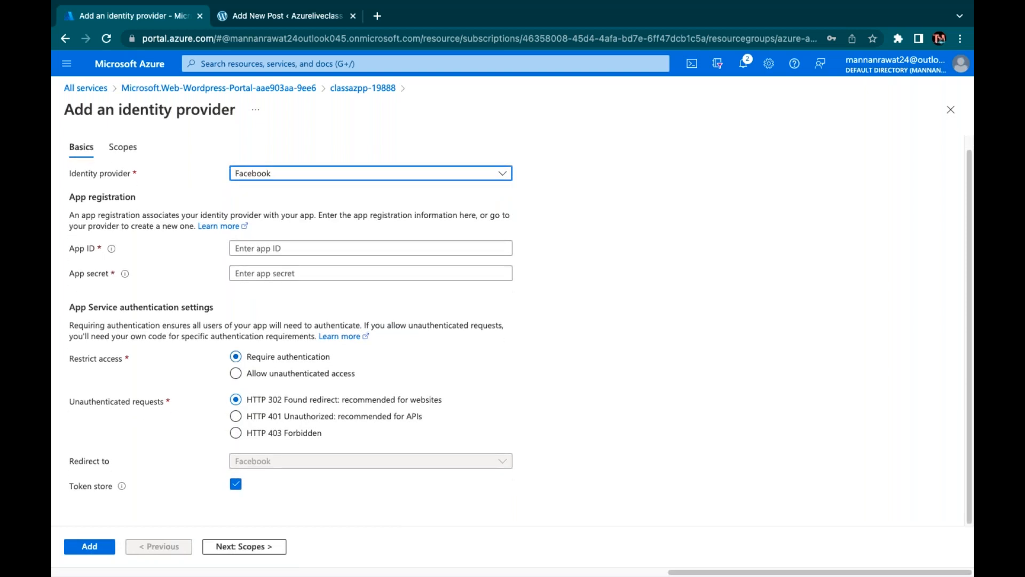
pyautogui.click(326, 376)
pyautogui.click(366, 88)
pyautogui.click(613, 111)
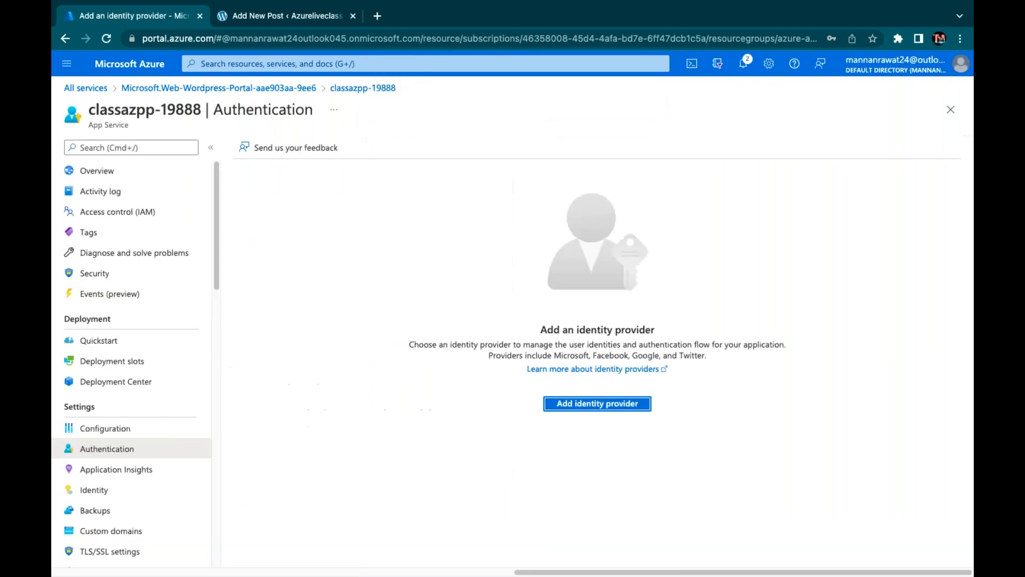
# Step: Open the classazpp-19888 Backups page under Settings
pyautogui.scroll(-1, 180, 230)
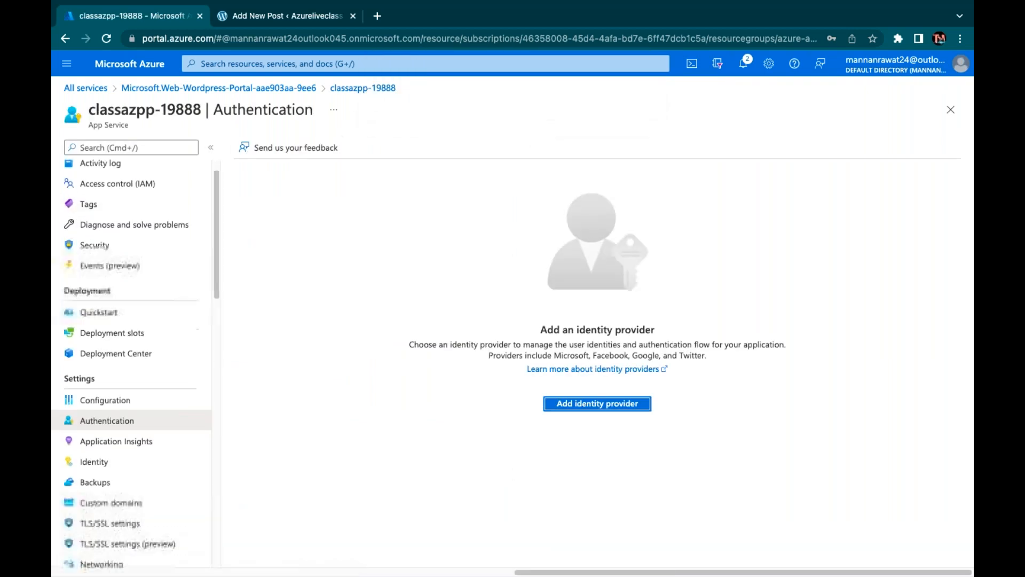
pyautogui.scroll(-4, 107, 385)
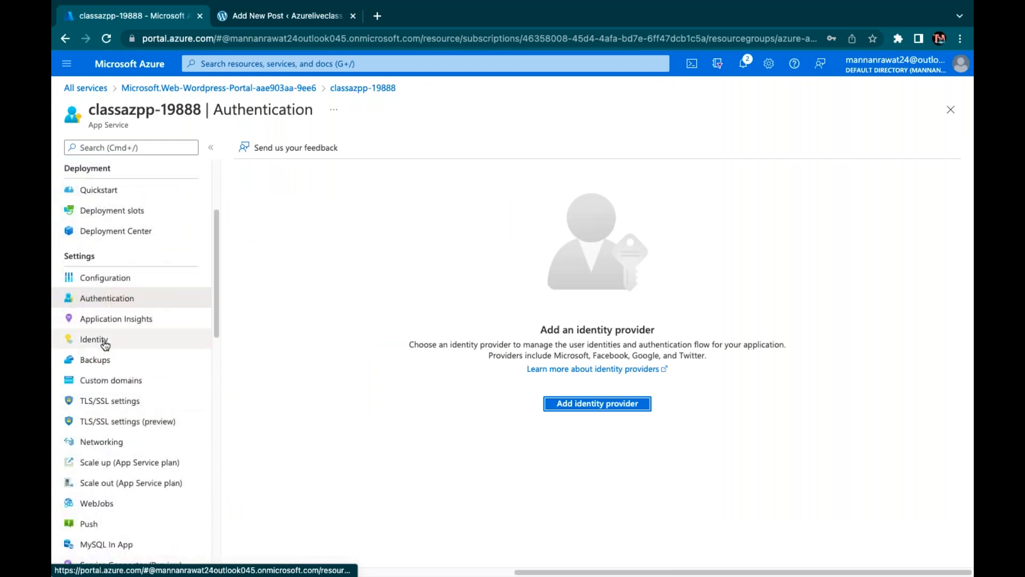
pyautogui.scroll(-2, 106, 344)
pyautogui.click(99, 313)
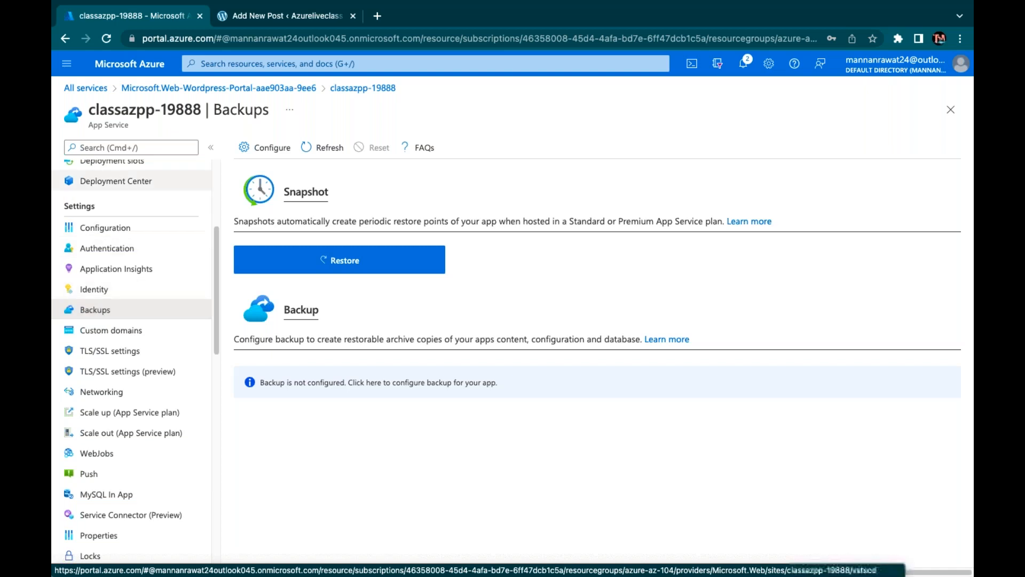
# Step: Turn Scheduled backup On with Backup Every 1 Days and Retention 30
pyautogui.click(276, 151)
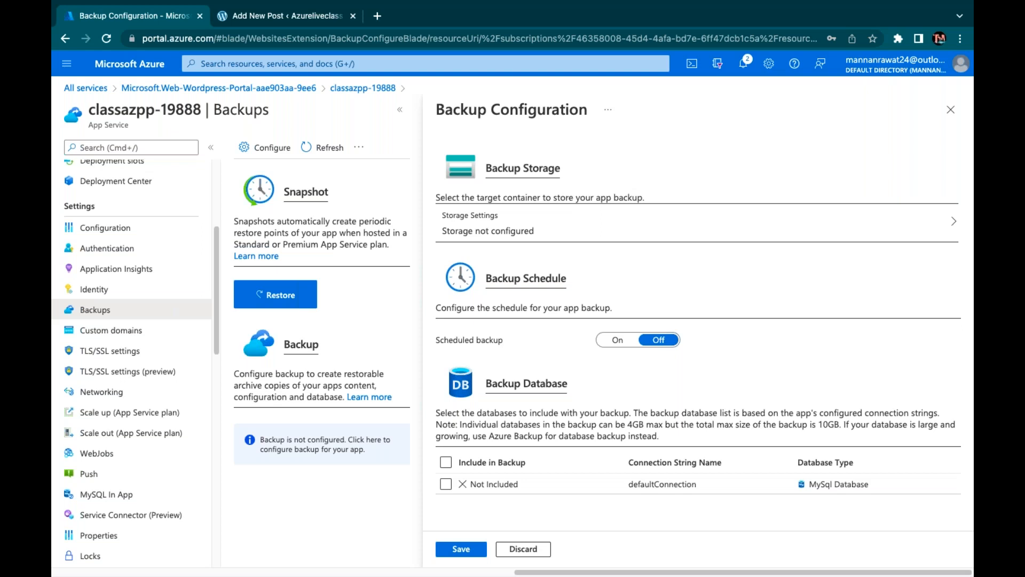
pyautogui.click(618, 340)
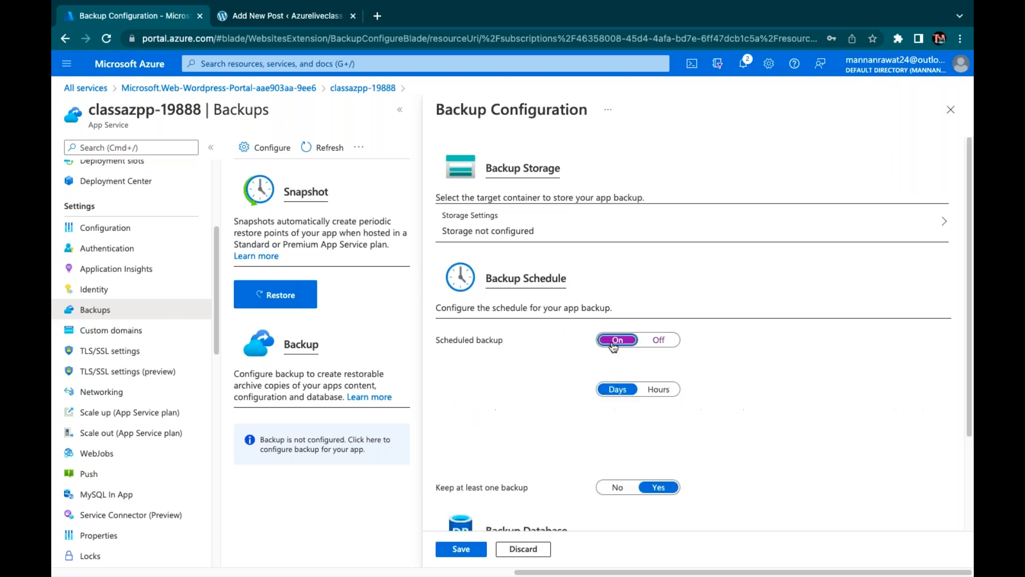
pyautogui.scroll(-3, 653, 321)
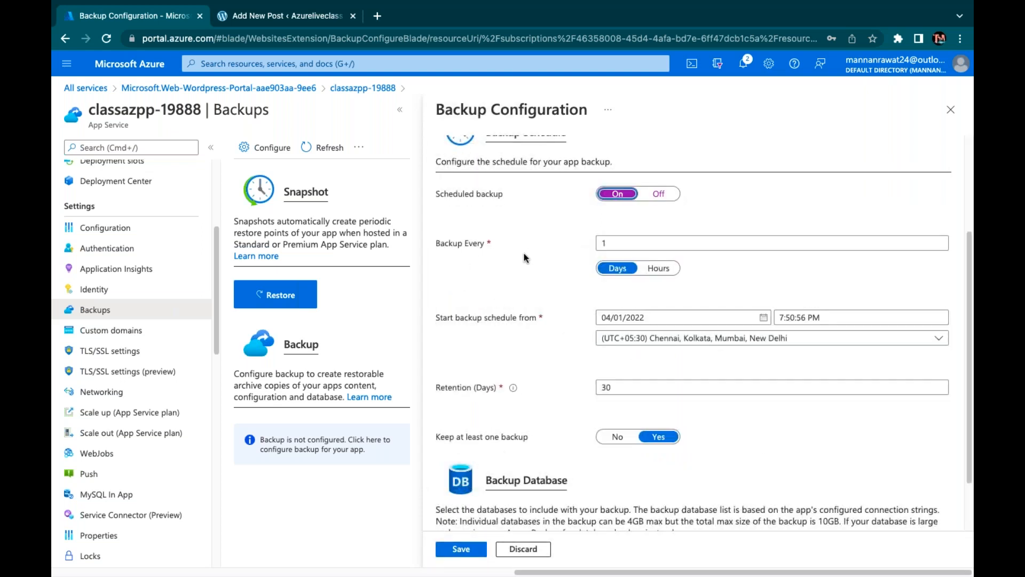
pyautogui.click(646, 267)
pyautogui.click(618, 269)
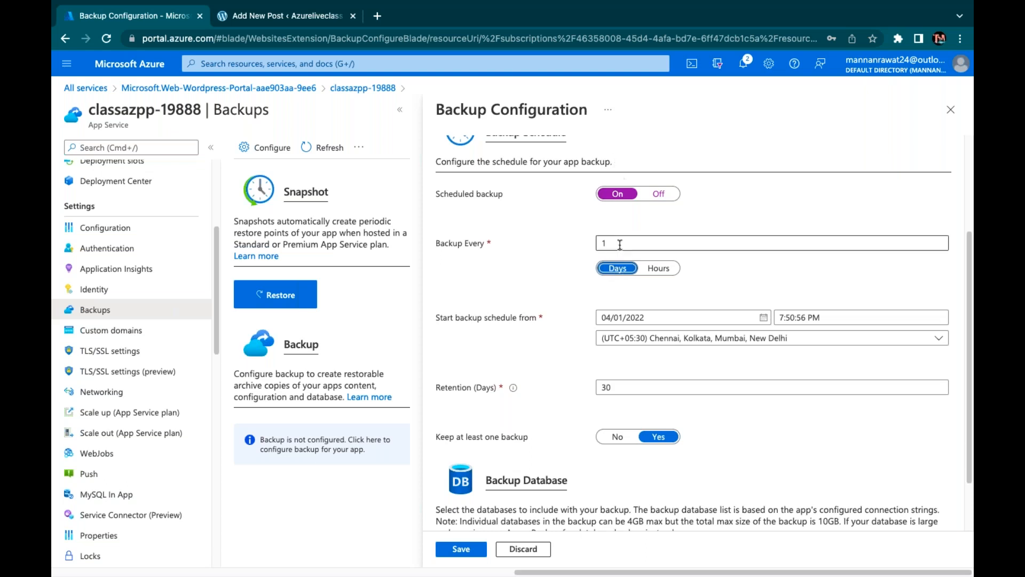
pyautogui.click(612, 244)
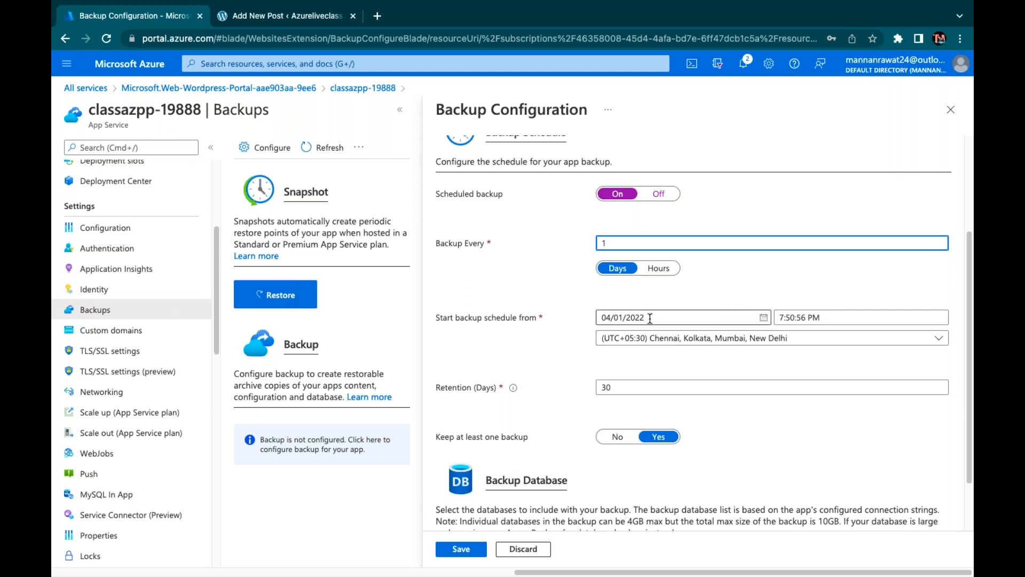
pyautogui.click(836, 316)
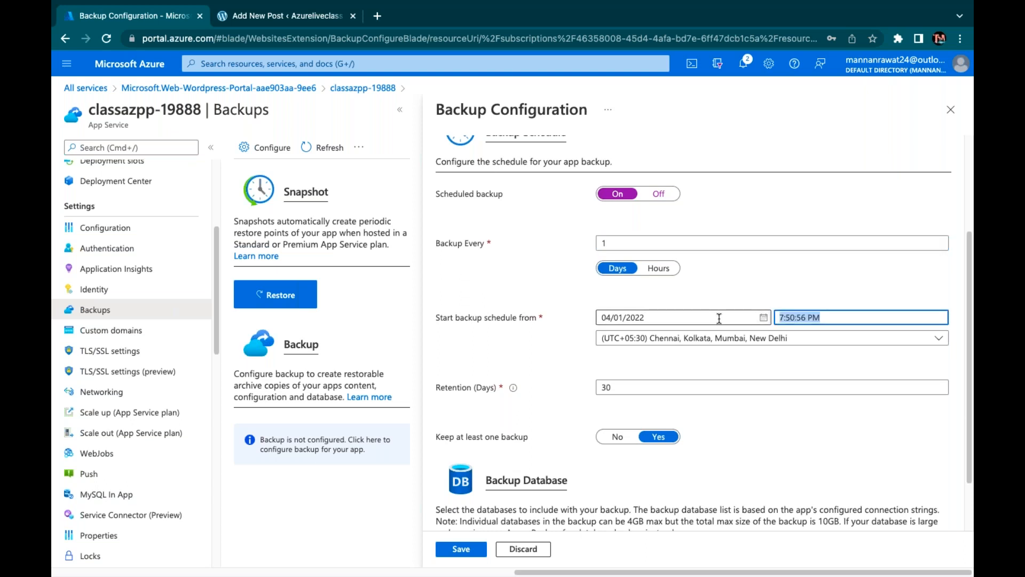
pyautogui.click(865, 318)
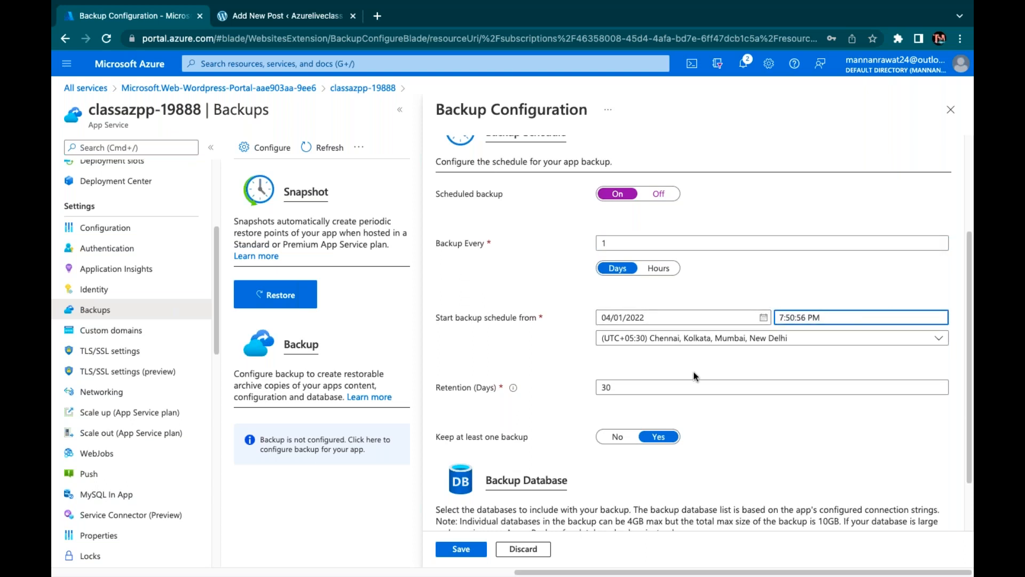
pyautogui.scroll(-1, 473, 341)
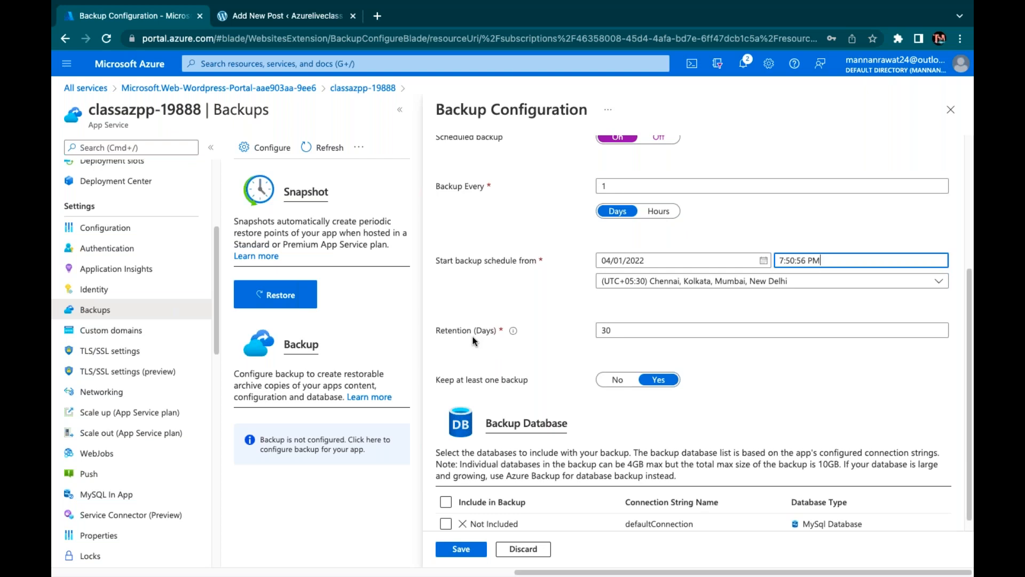
# Step: Keep Retention at 30 days and save the daily backup schedule starting 04/01/2022
pyautogui.click(687, 319)
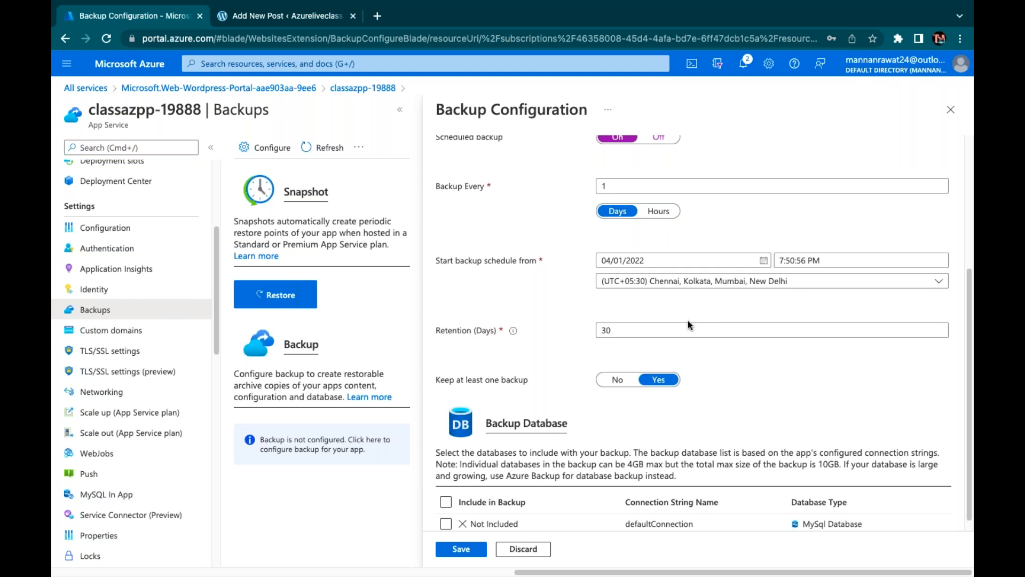
pyautogui.click(648, 335)
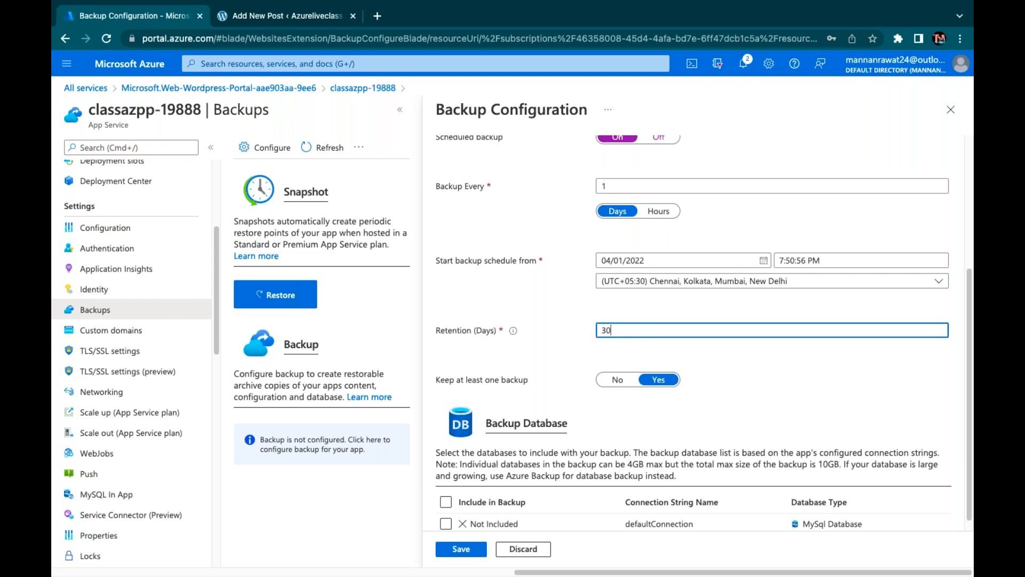
pyautogui.scroll(-2, 614, 363)
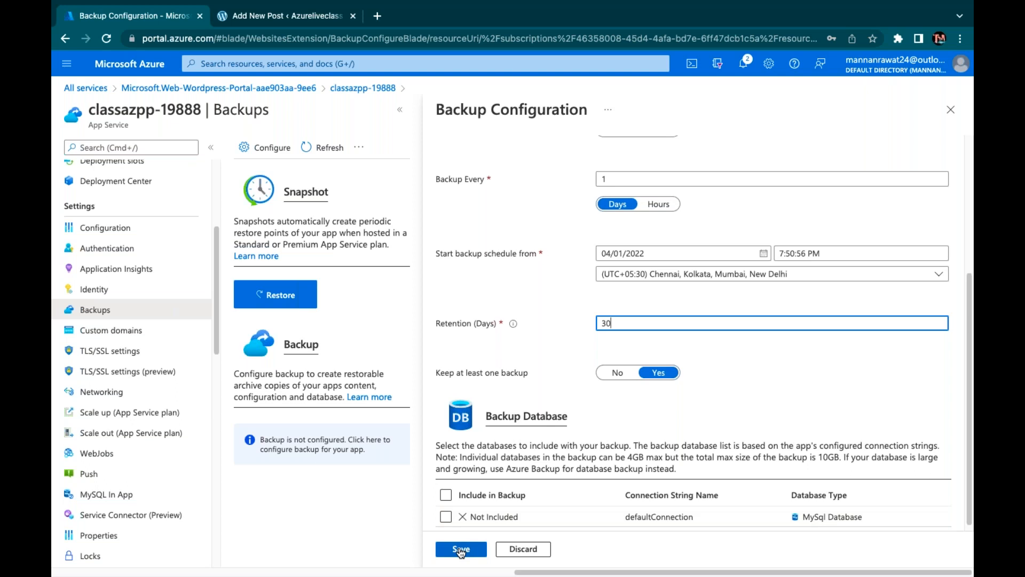
pyautogui.click(462, 549)
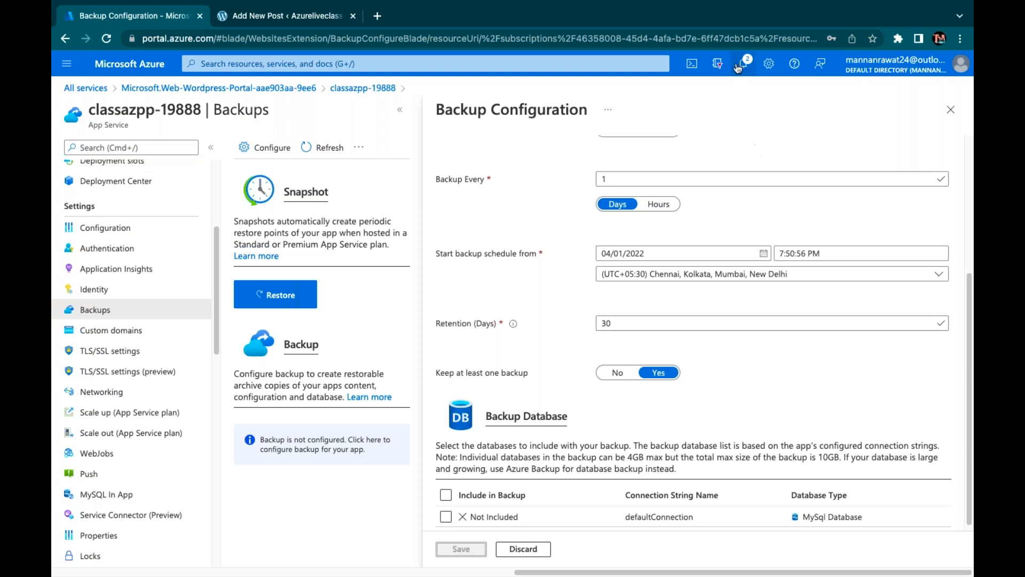
# Step: Check recent notifications, then open Storage Settings to list backup storage accounts (none yet)
pyautogui.click(746, 64)
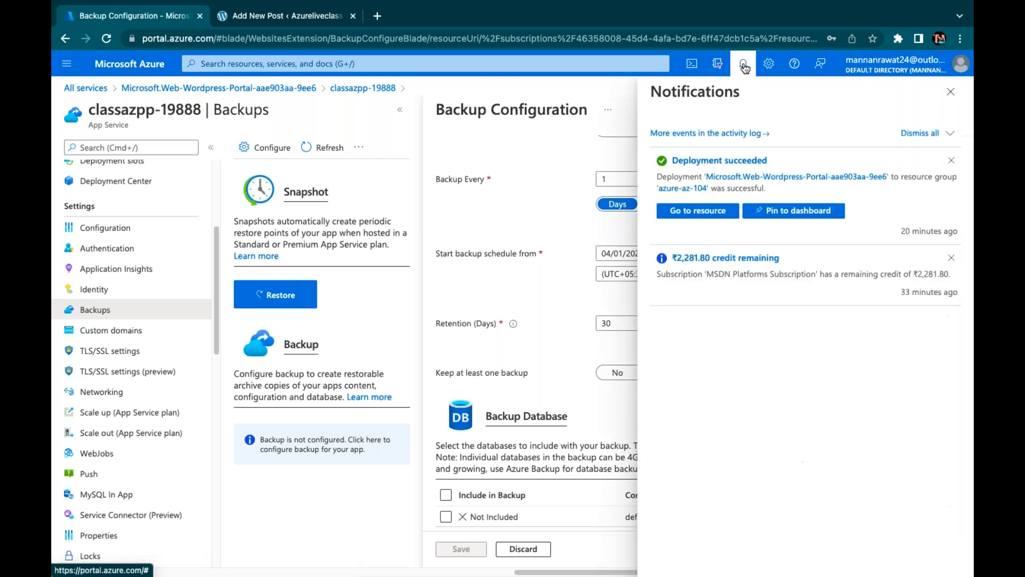
pyautogui.click(946, 99)
pyautogui.scroll(4, 693, 331)
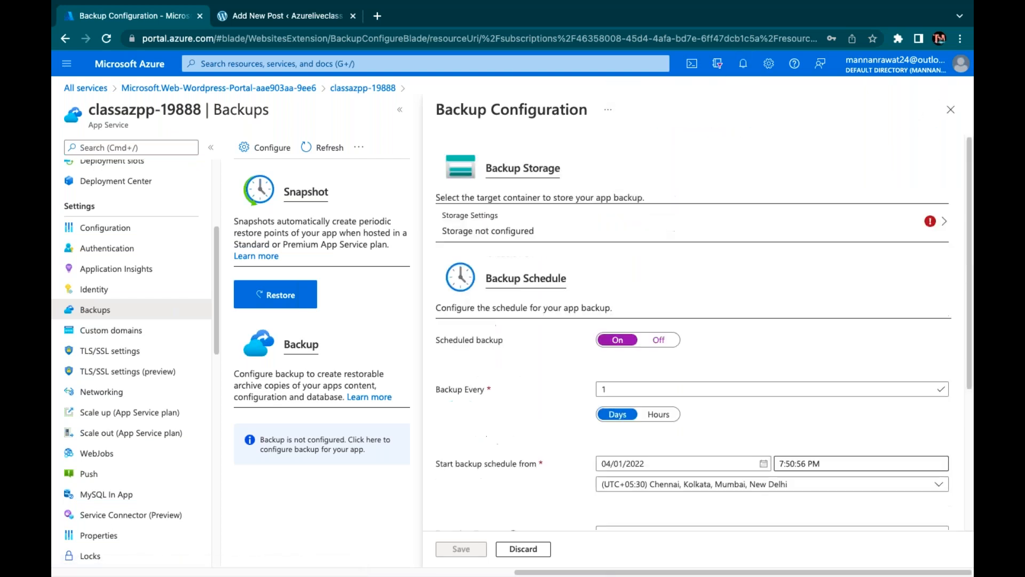
pyautogui.click(727, 227)
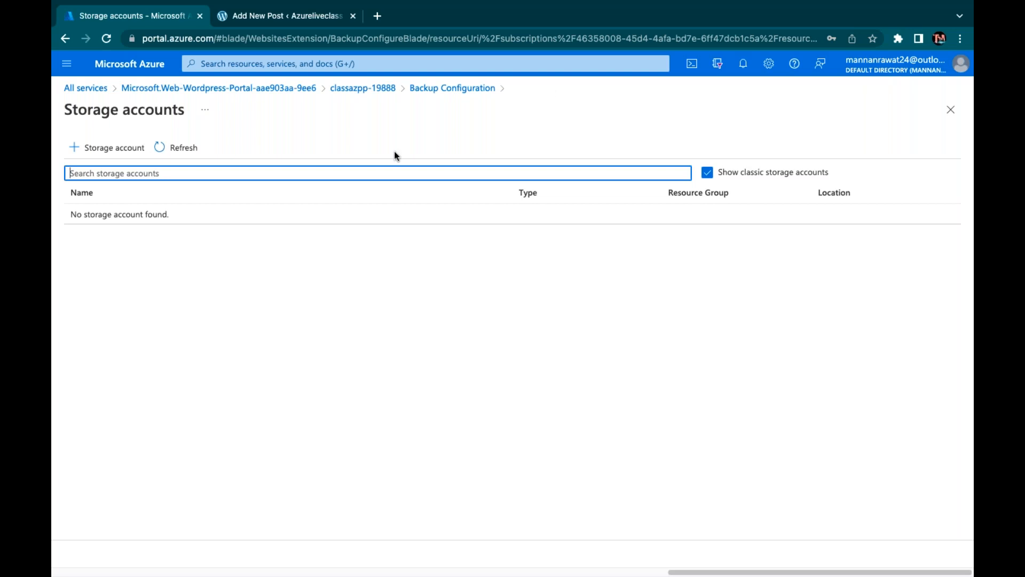
# Step: Name a new storage account appbackupstorage1988 and keep locally-redundant (LRS) replication in East US
pyautogui.click(128, 148)
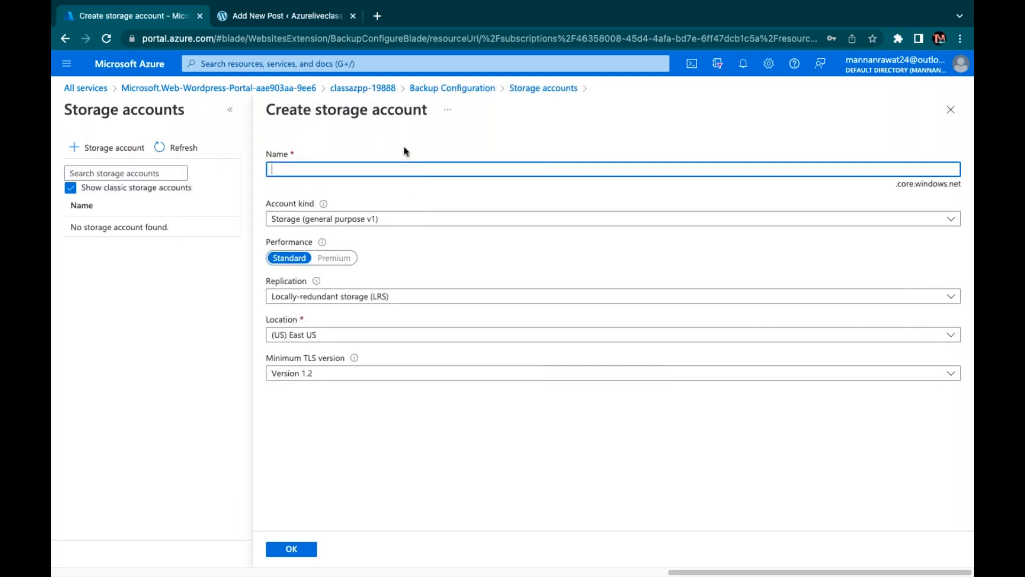
pyautogui.write('appbackup')
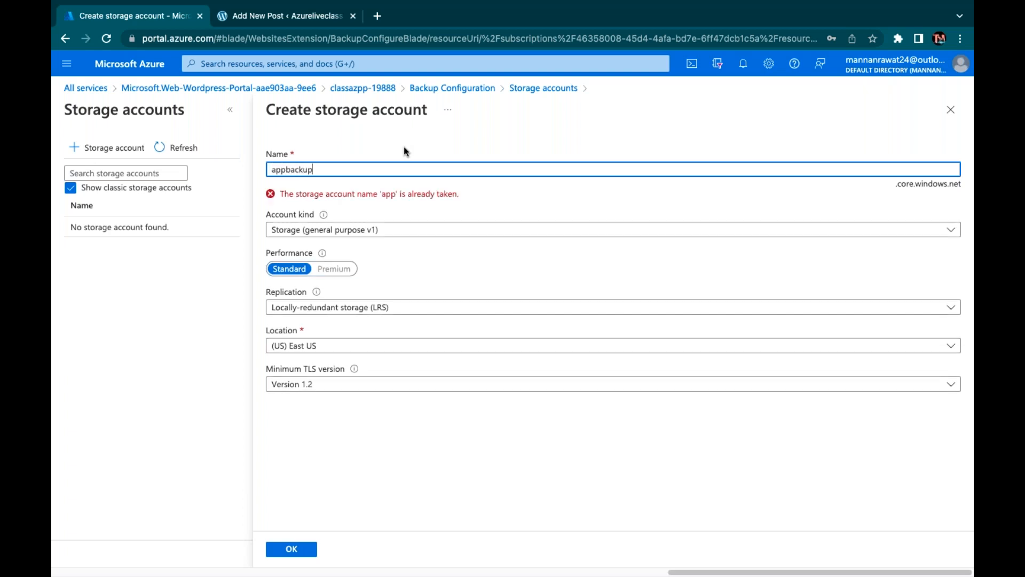
pyautogui.write('-storage')
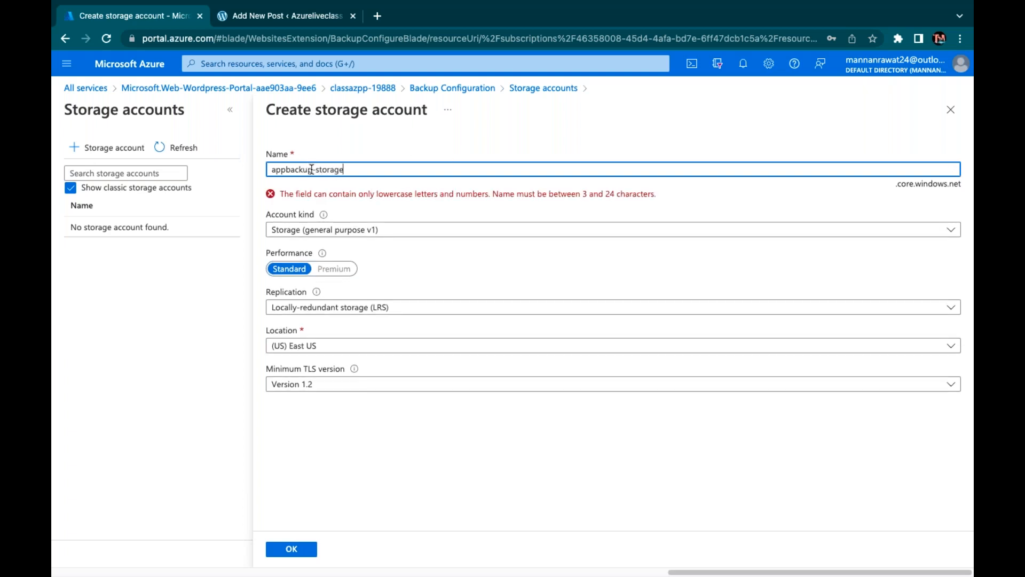
pyautogui.press('BackSpace')
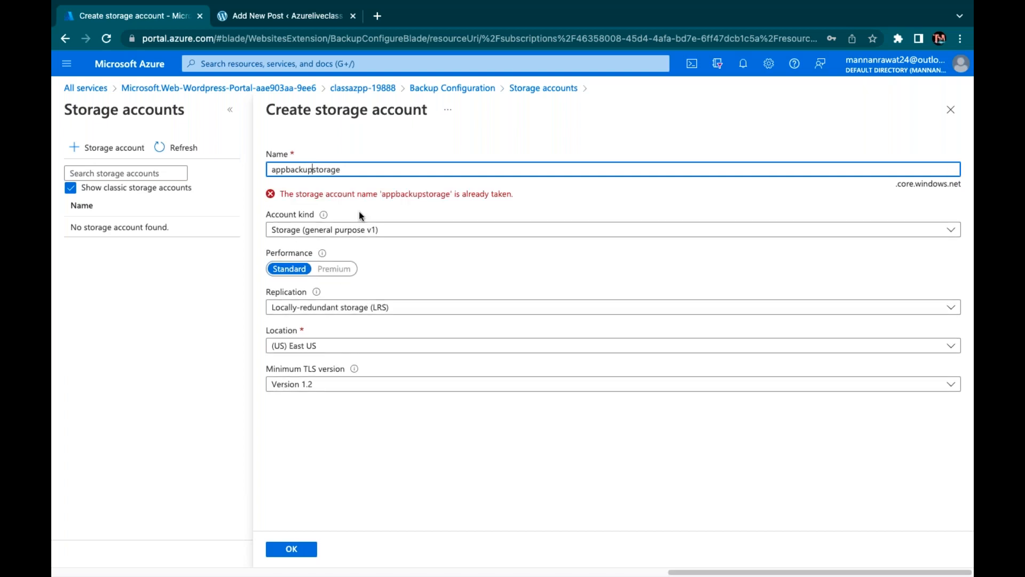
pyautogui.write('1988')
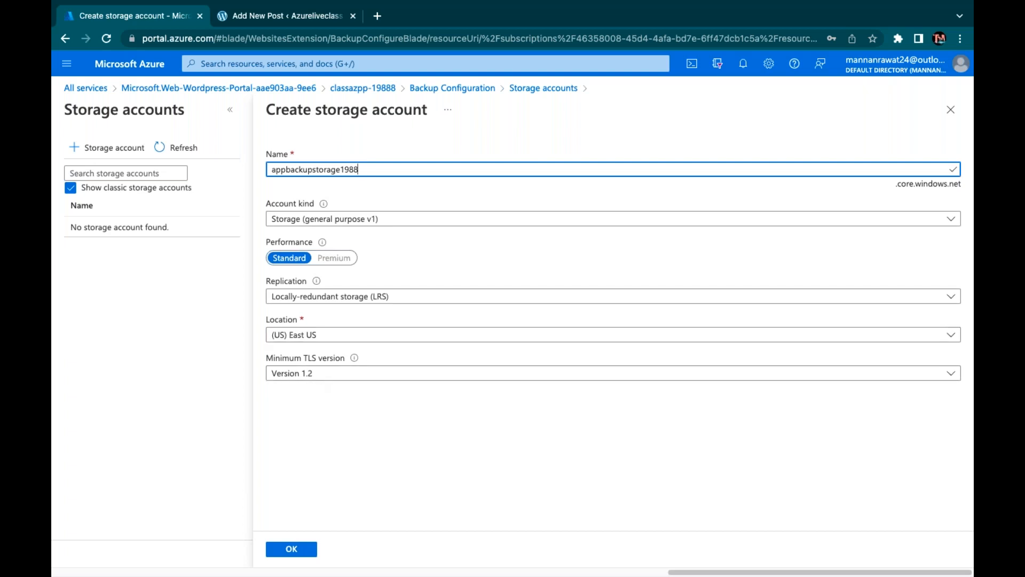
pyautogui.click(305, 296)
pyautogui.click(304, 297)
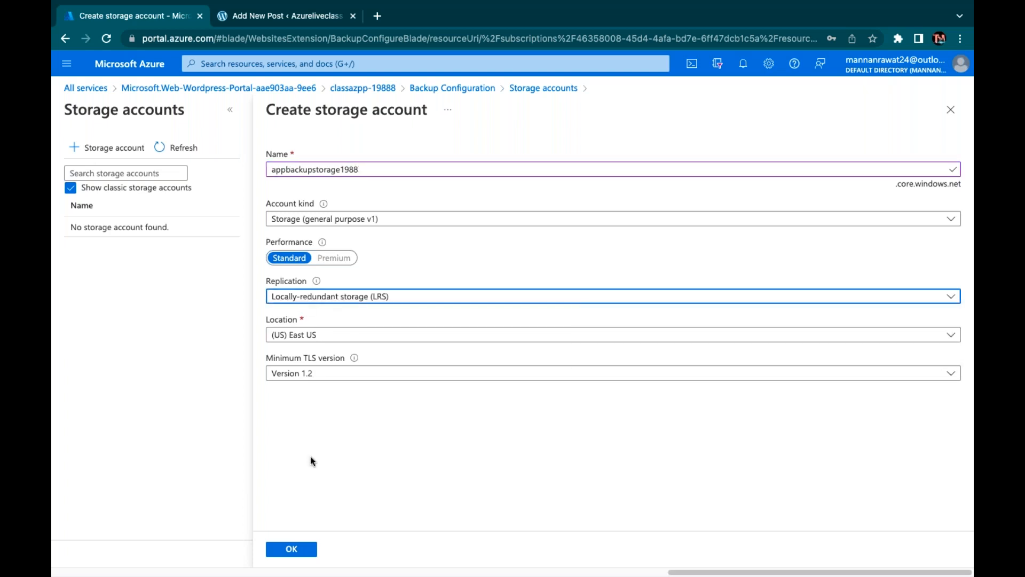
# Step: Create the appbackupstorage1988 storage account in resource group azure-az-104, East US
pyautogui.click(292, 550)
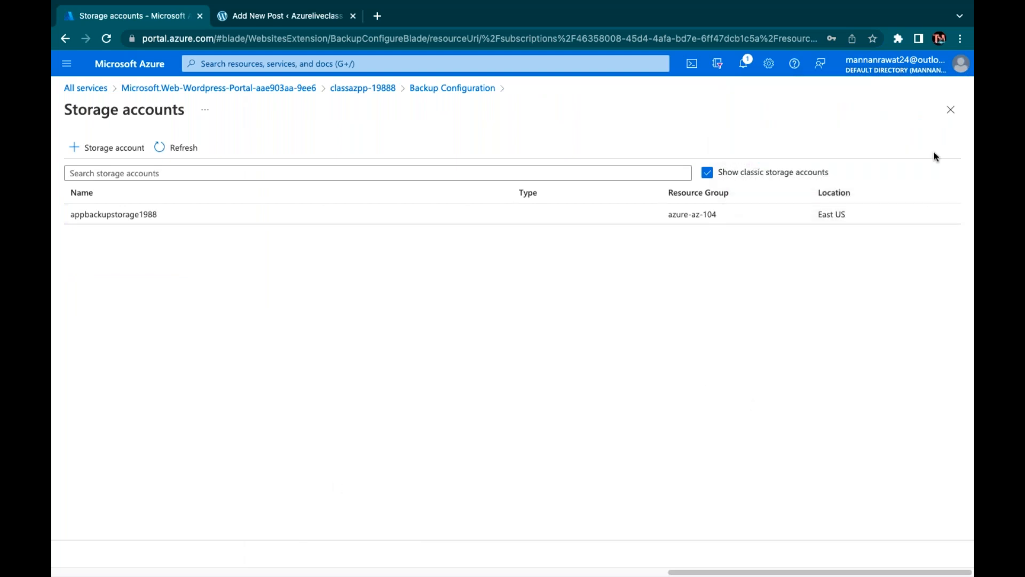
# Step: Reopen the backup storage choices and open the containers of appbackupstorage1988
pyautogui.click(113, 216)
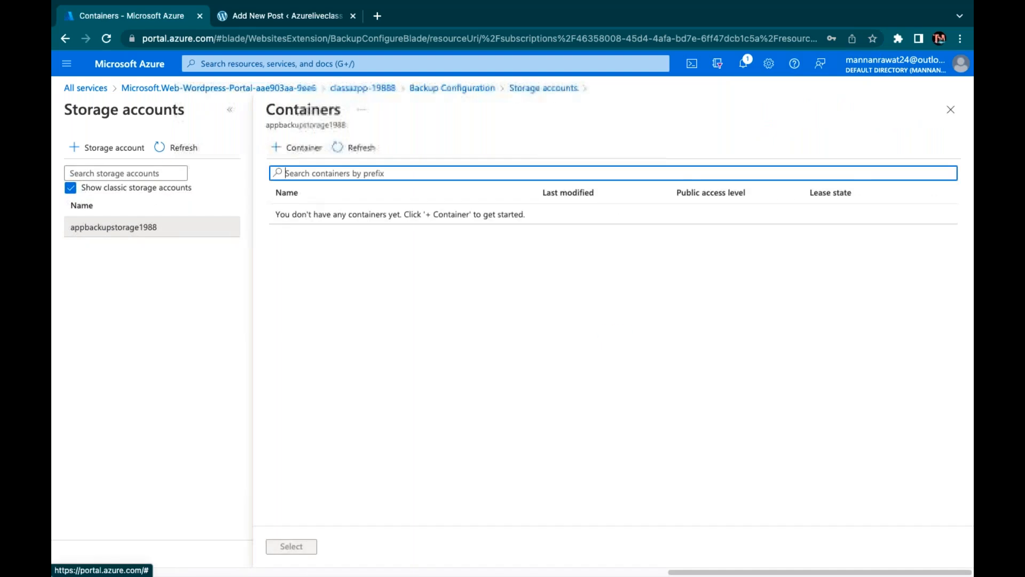
pyautogui.click(950, 111)
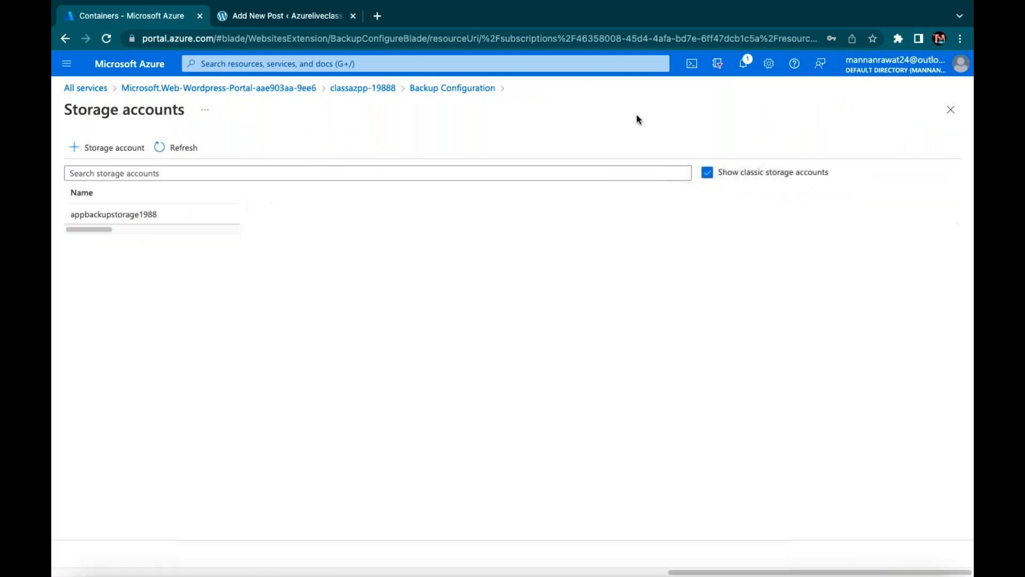
pyautogui.click(454, 89)
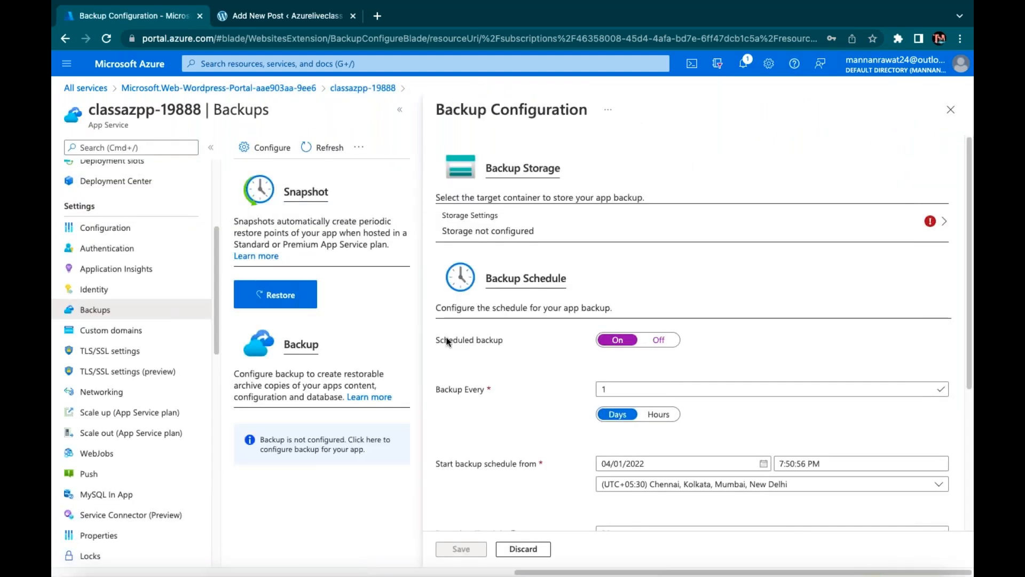
pyautogui.click(567, 229)
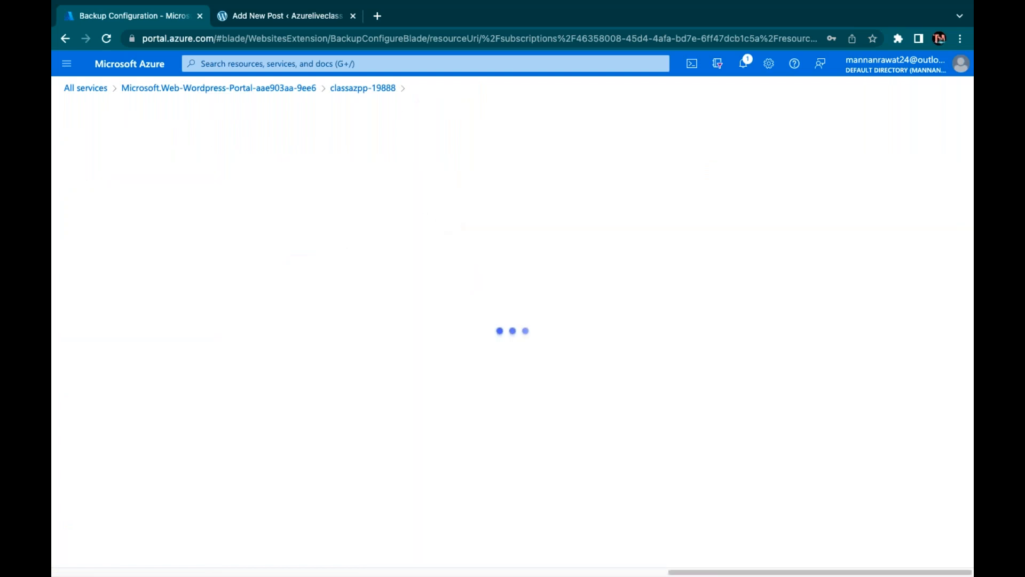
pyautogui.click(104, 217)
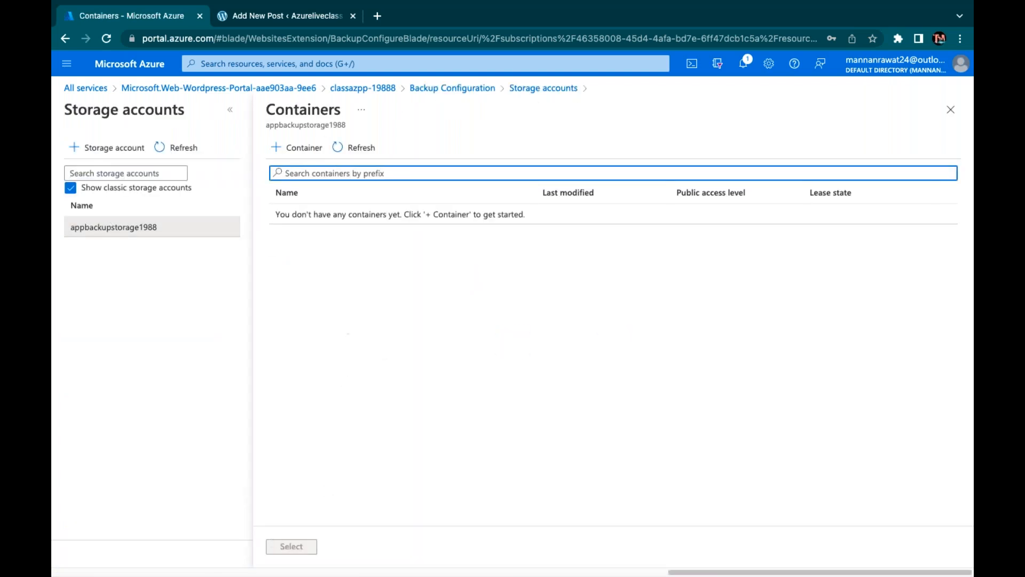
# Step: Create container backup1988 and select it as the app's backup storage
pyautogui.click(298, 146)
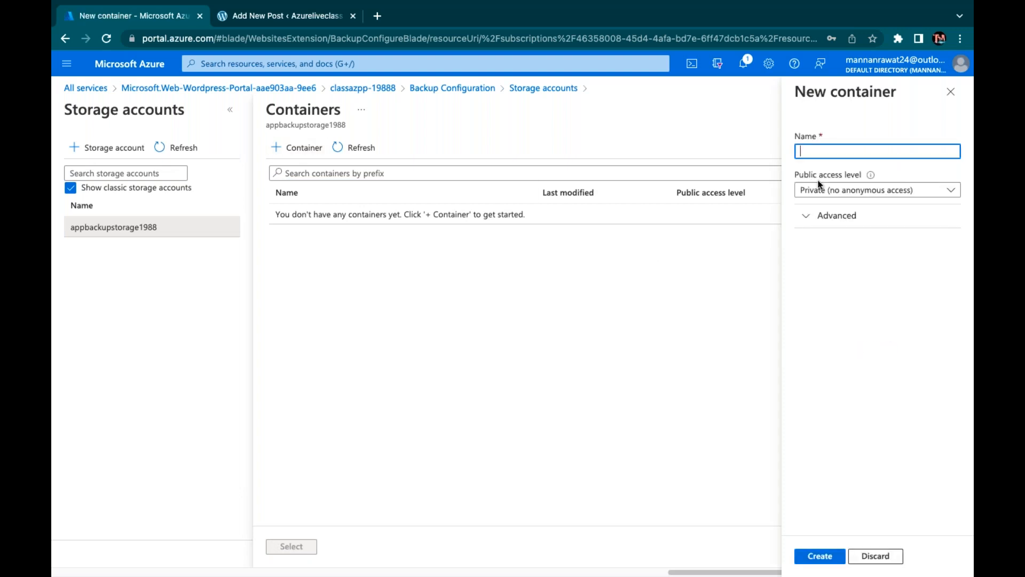
pyautogui.write('backup1988')
pyautogui.click(819, 558)
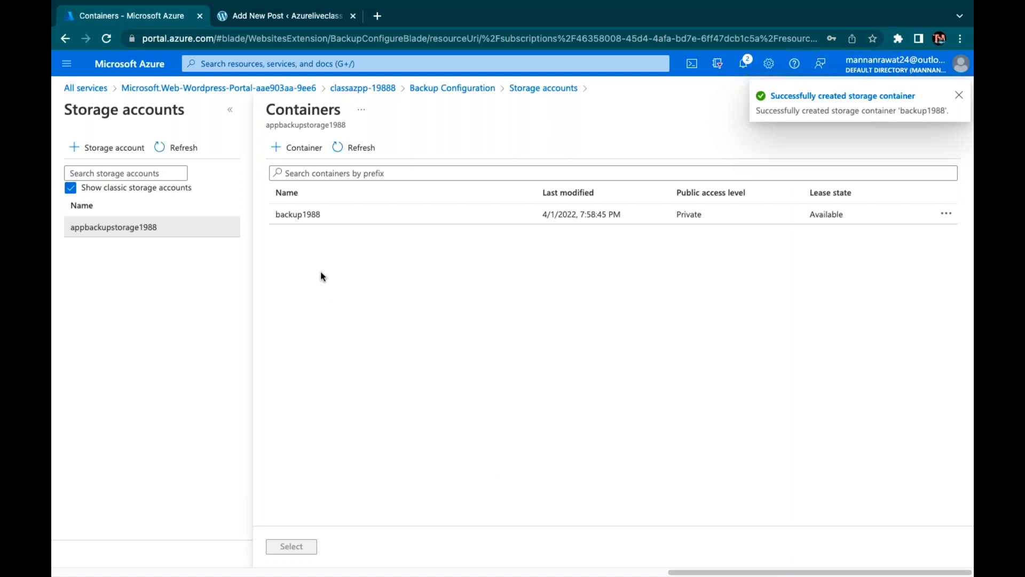
pyautogui.click(290, 215)
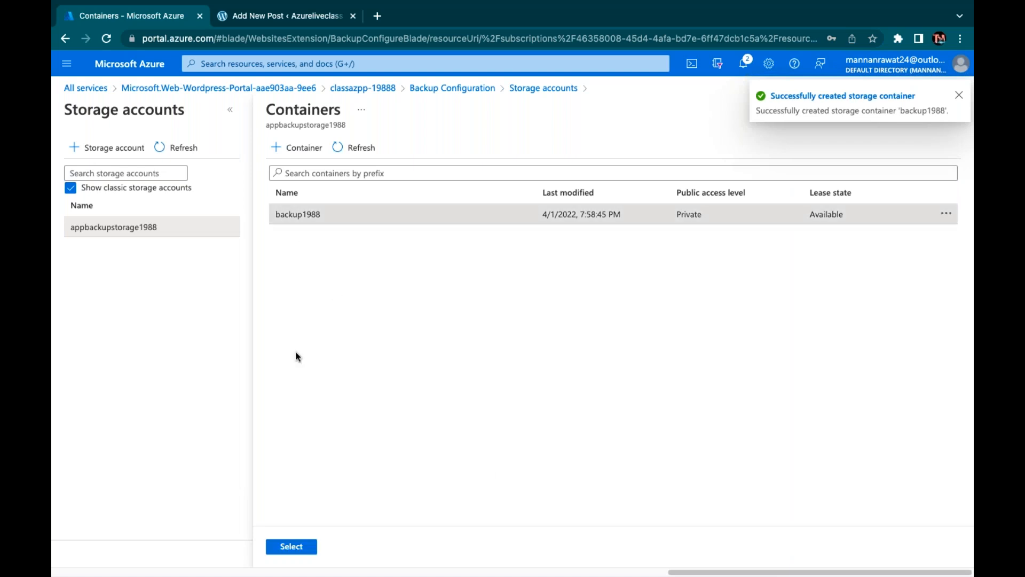
pyautogui.click(294, 547)
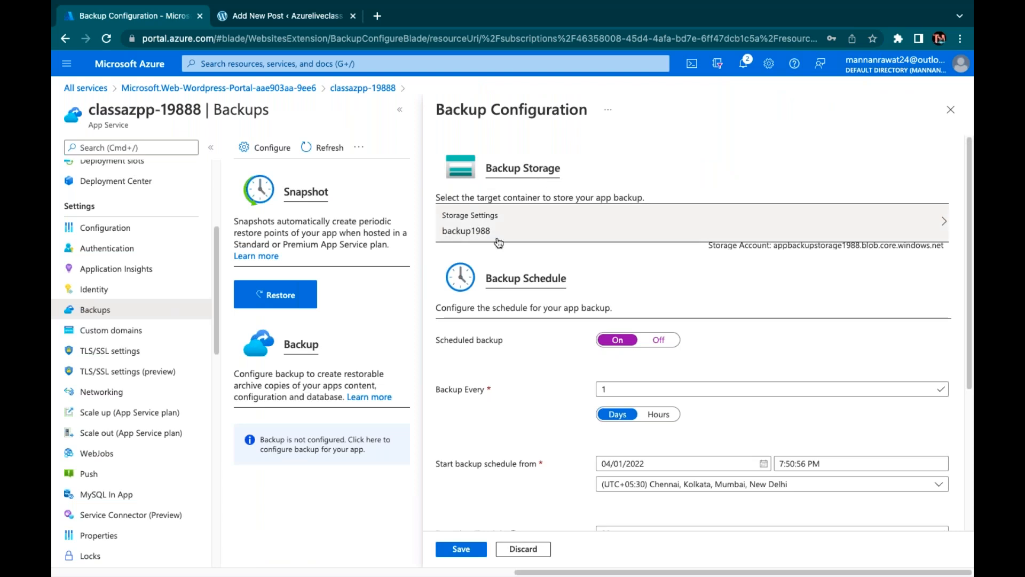
pyautogui.scroll(-4, 473, 360)
# Step: Save the daily backup configuration, starting the first backup, and go to Custom domains
pyautogui.click(446, 553)
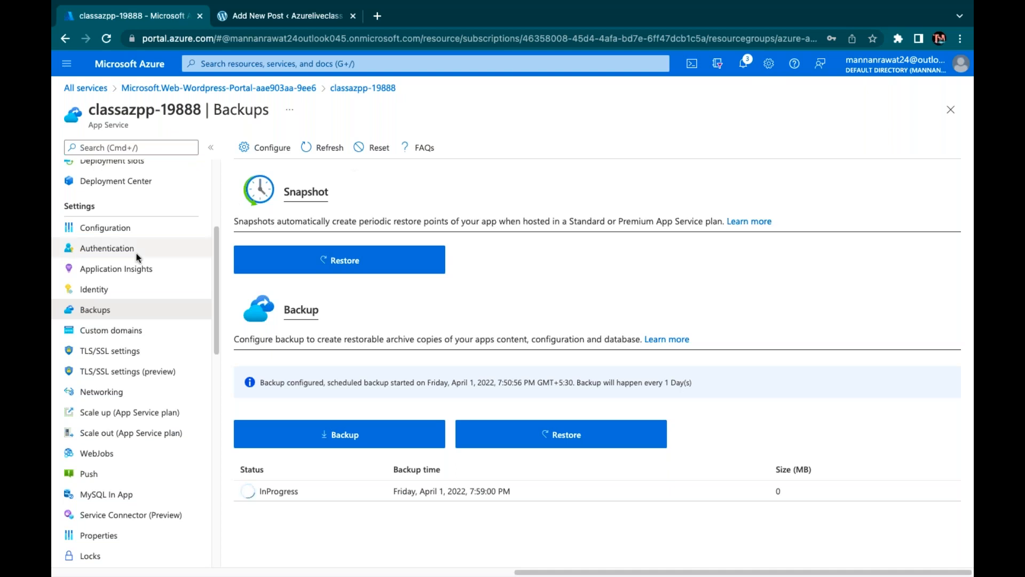
pyautogui.click(98, 330)
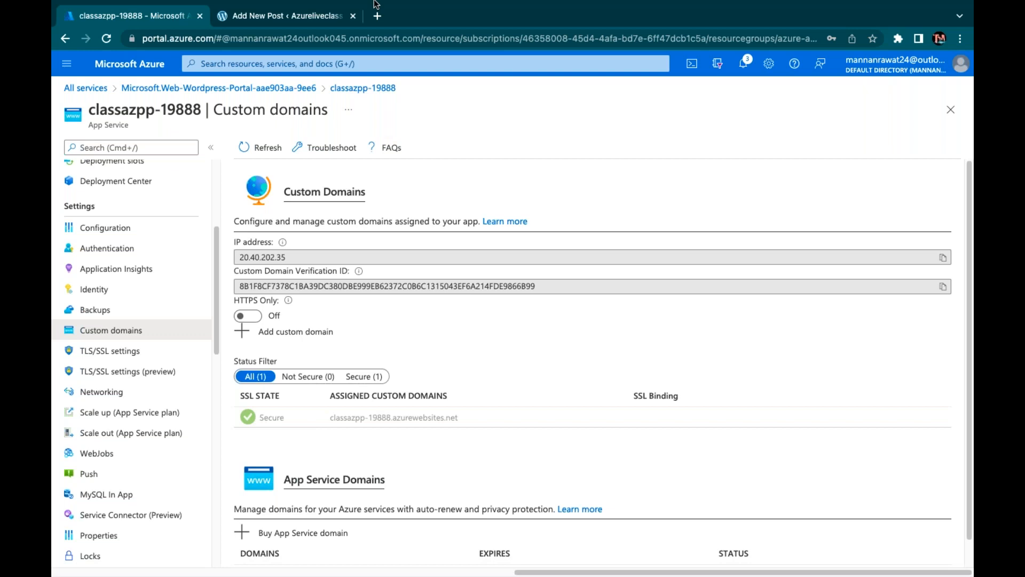
# Step: Open a new blank browser tab alongside the Azure portal
pyautogui.moveTo(469, 5)
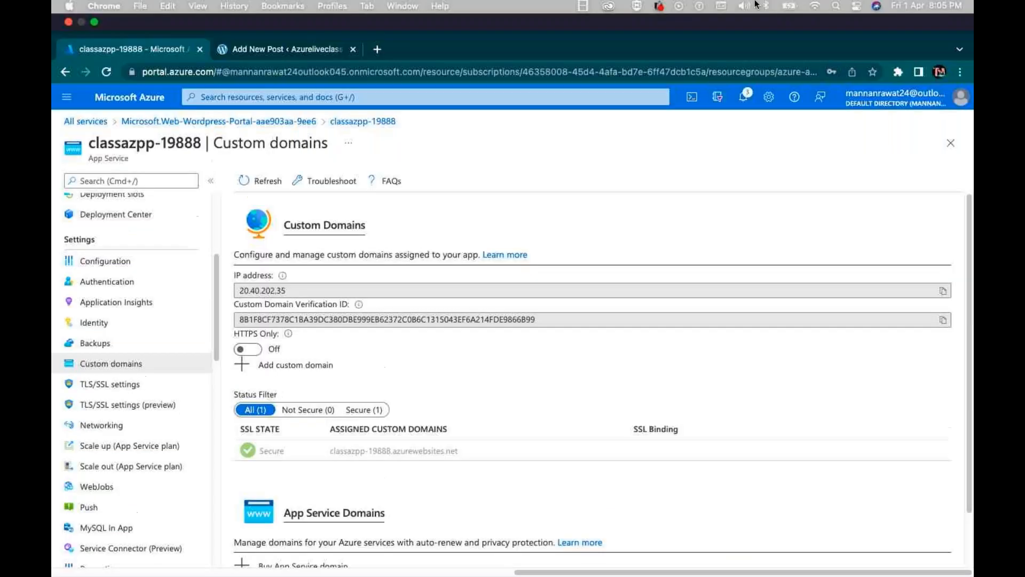
pyautogui.click(379, 48)
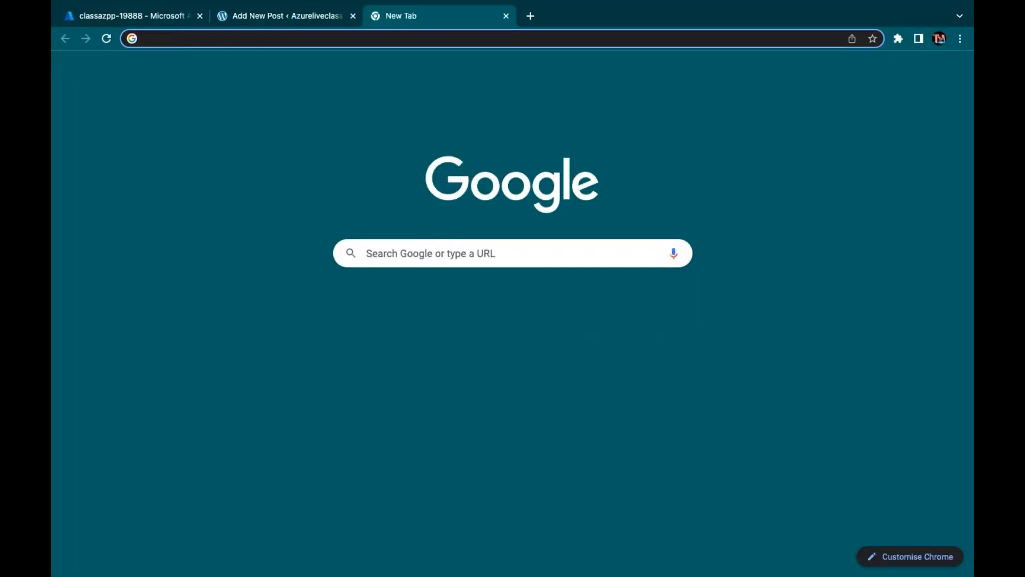
# Step: Check GoDaddy My Products for domains teachmecloud.in and cloudkaksha.in, then return to Azure
pyautogui.write('goda')
pyautogui.press('Return')
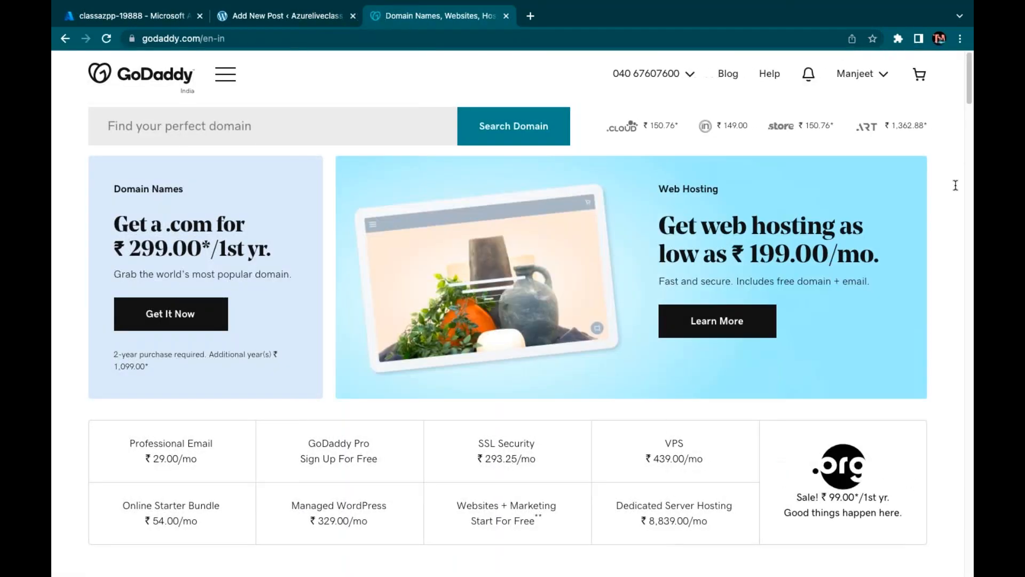
pyautogui.click(864, 75)
pyautogui.click(741, 205)
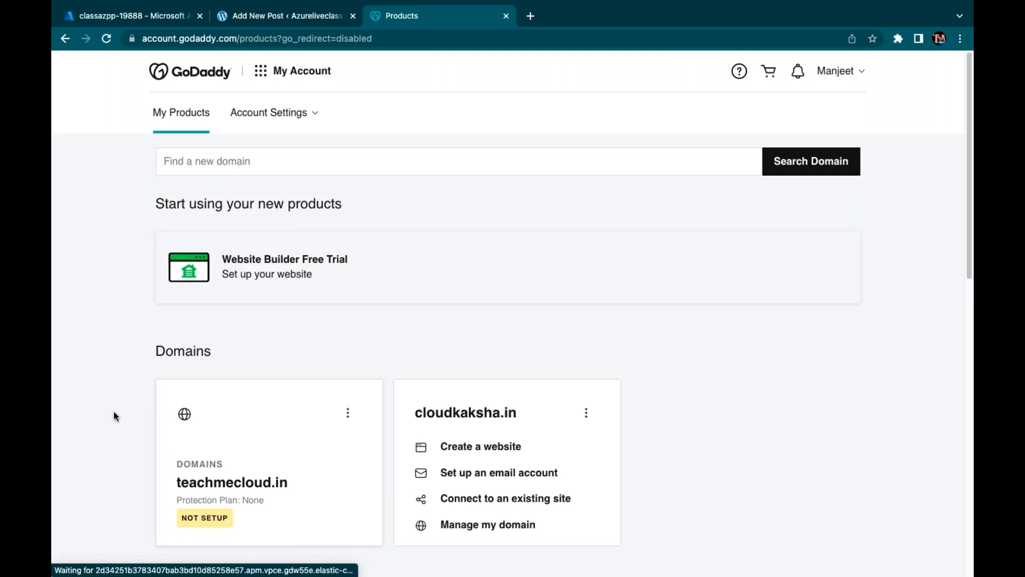
pyautogui.scroll(-4, 114, 411)
pyautogui.scroll(-3, 223, 353)
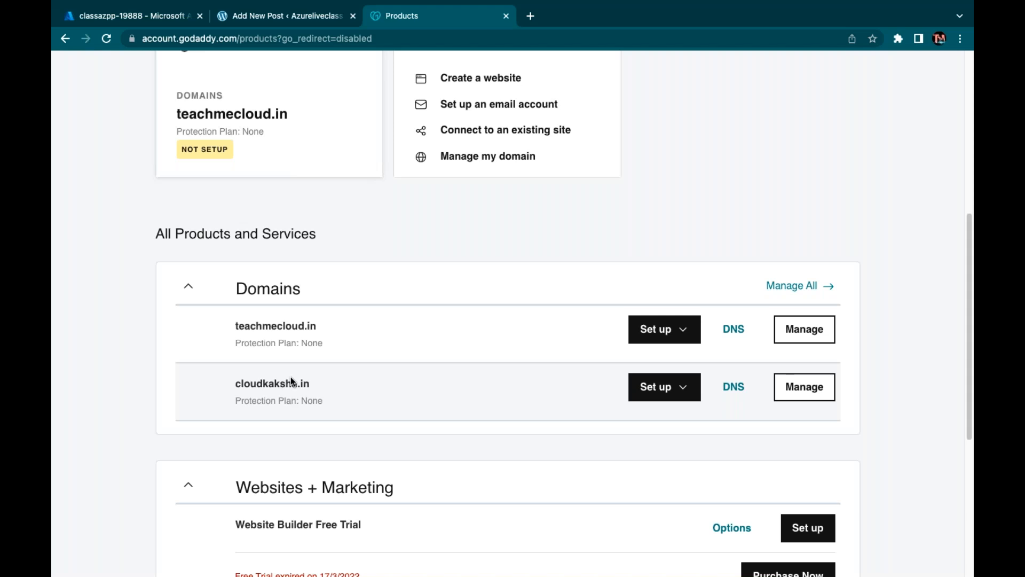
pyautogui.click(146, 17)
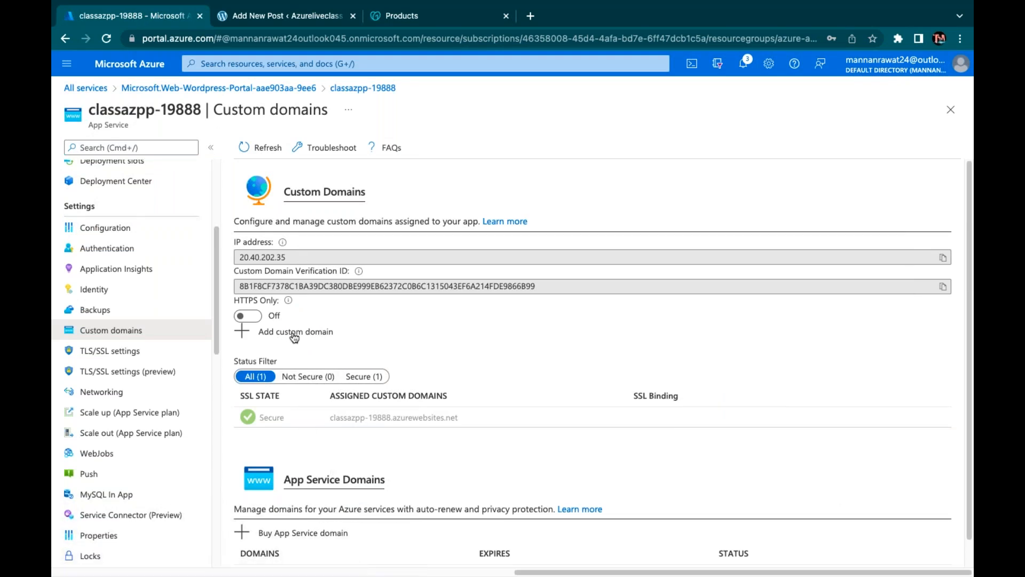
# Step: Enter cloudkaksha.in as a new custom domain and validate hostname availability and ownership
pyautogui.scroll(-1, 279, 475)
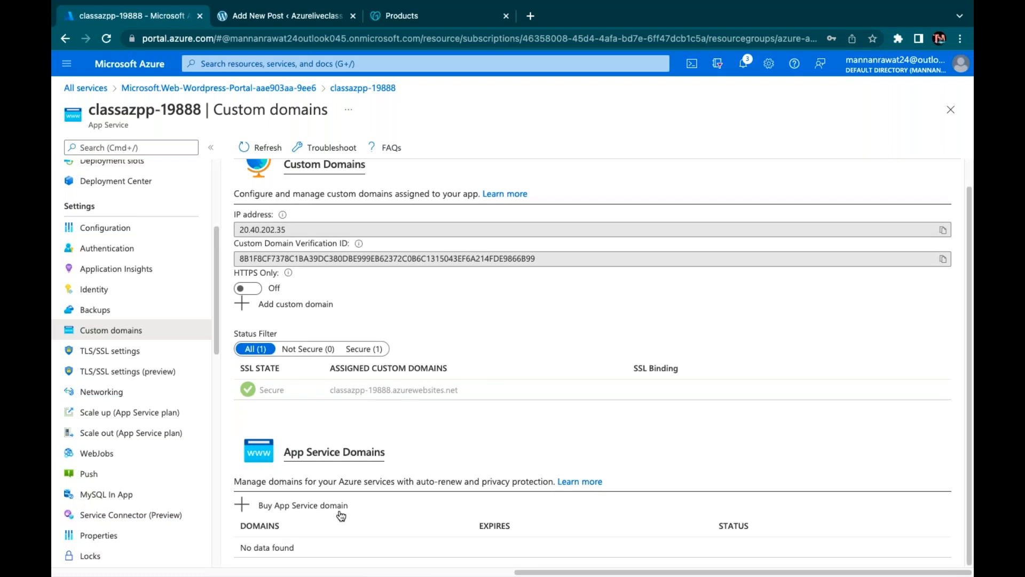
pyautogui.click(294, 306)
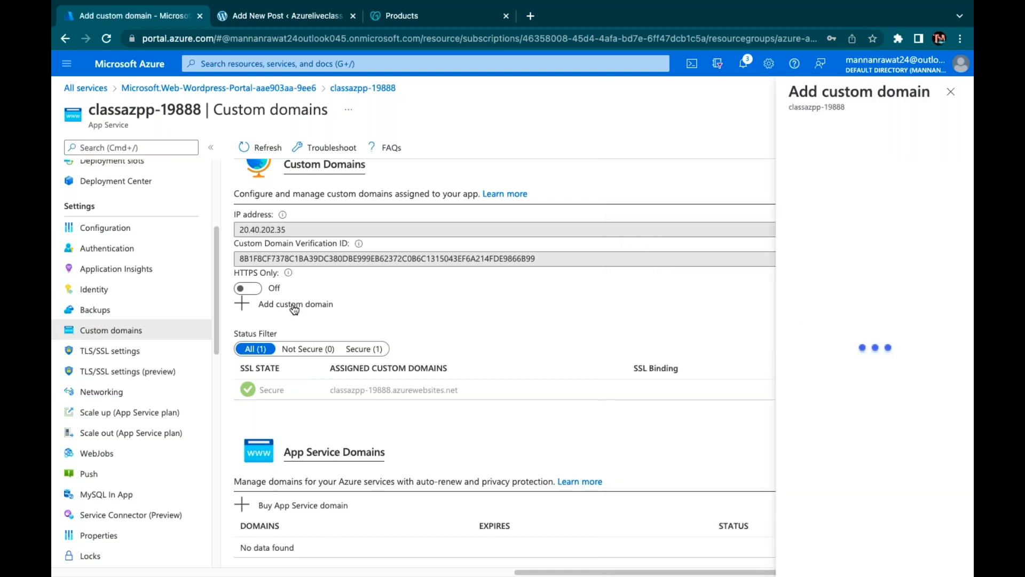
pyautogui.click(842, 151)
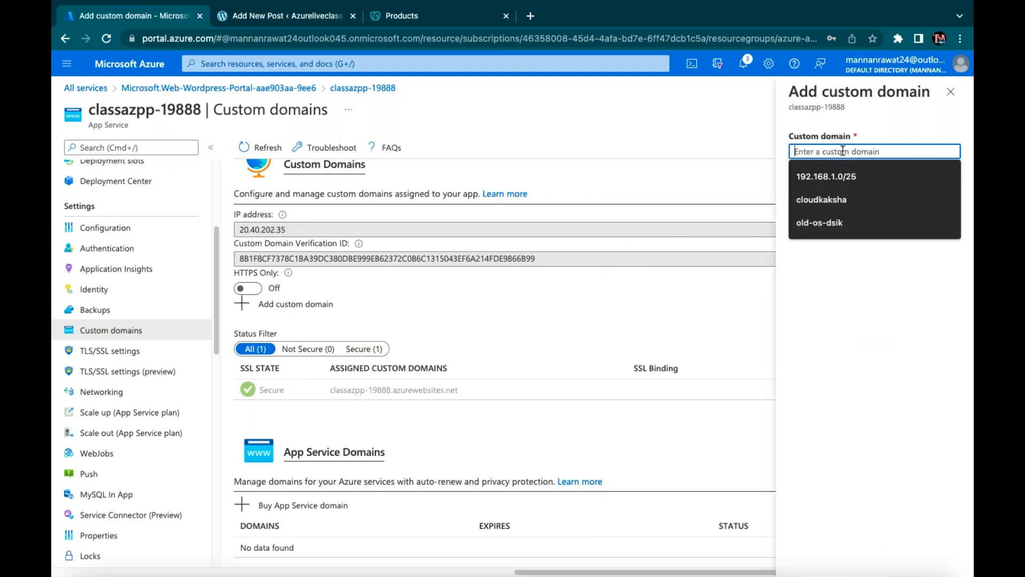
pyautogui.click(815, 200)
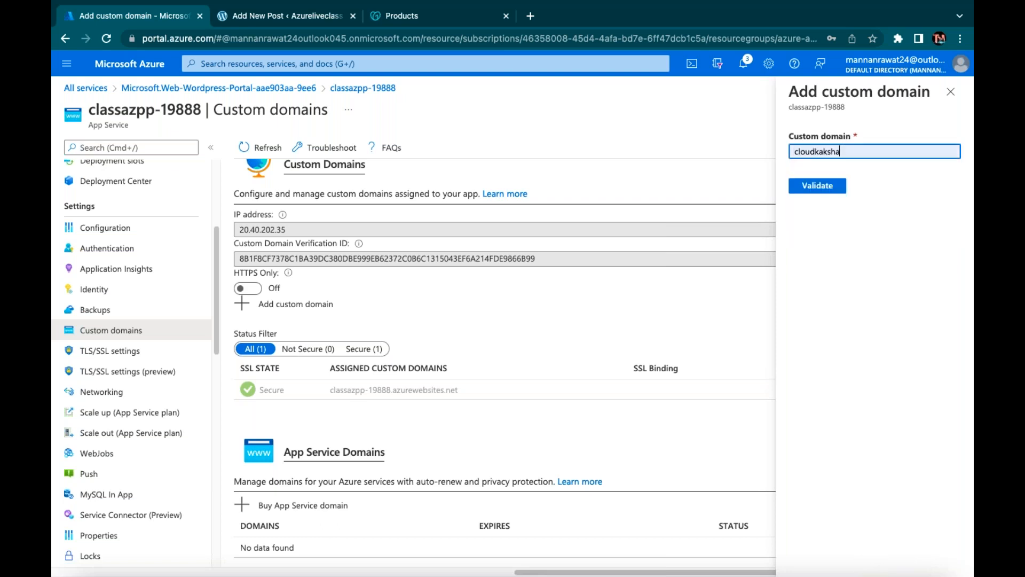
pyautogui.click(857, 155)
pyautogui.write('.in')
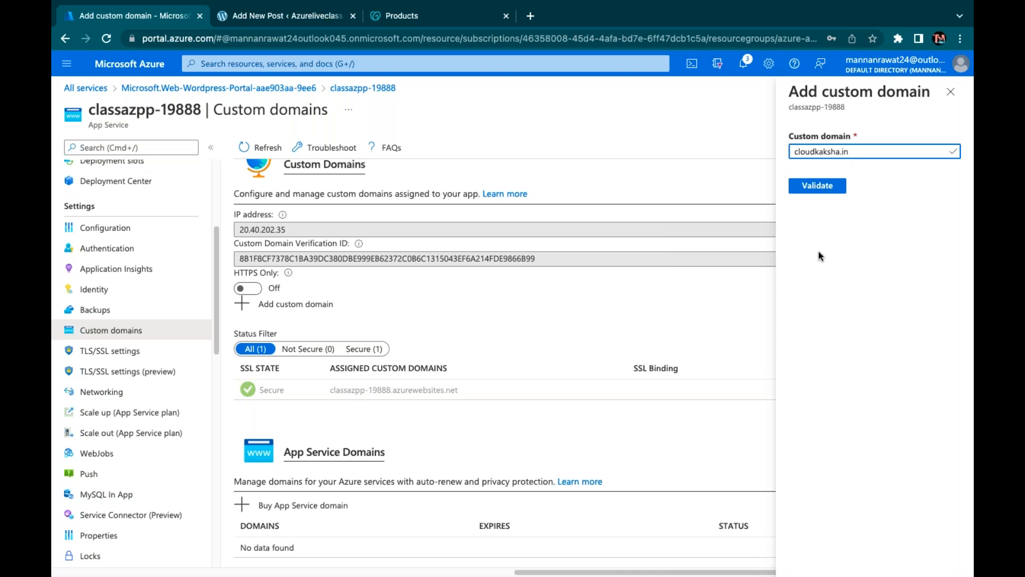
pyautogui.click(814, 189)
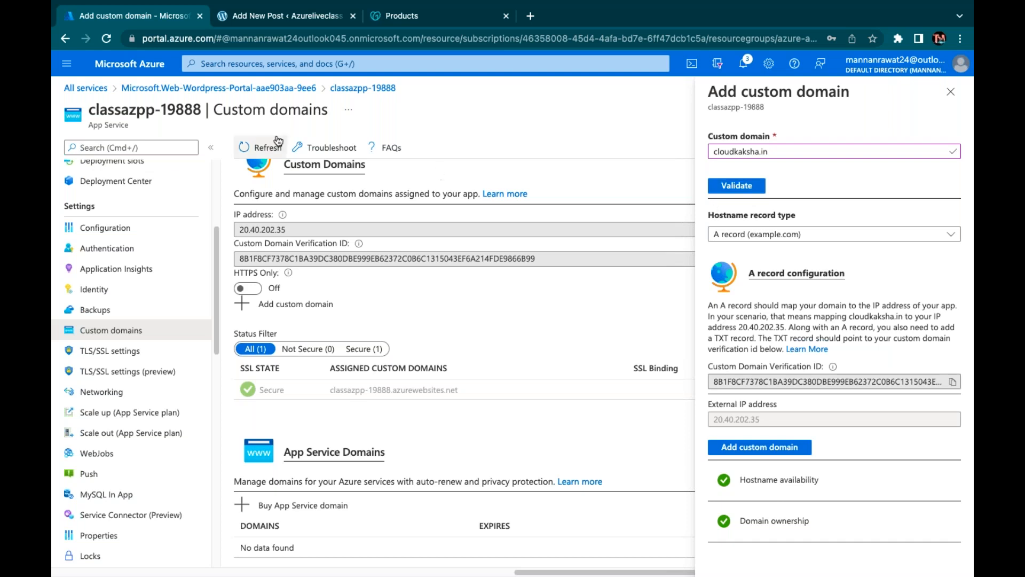
# Step: Open Azure Home in a second tab, dismiss the credit notice, and open Azure Active Directory
pyautogui.click(136, 69)
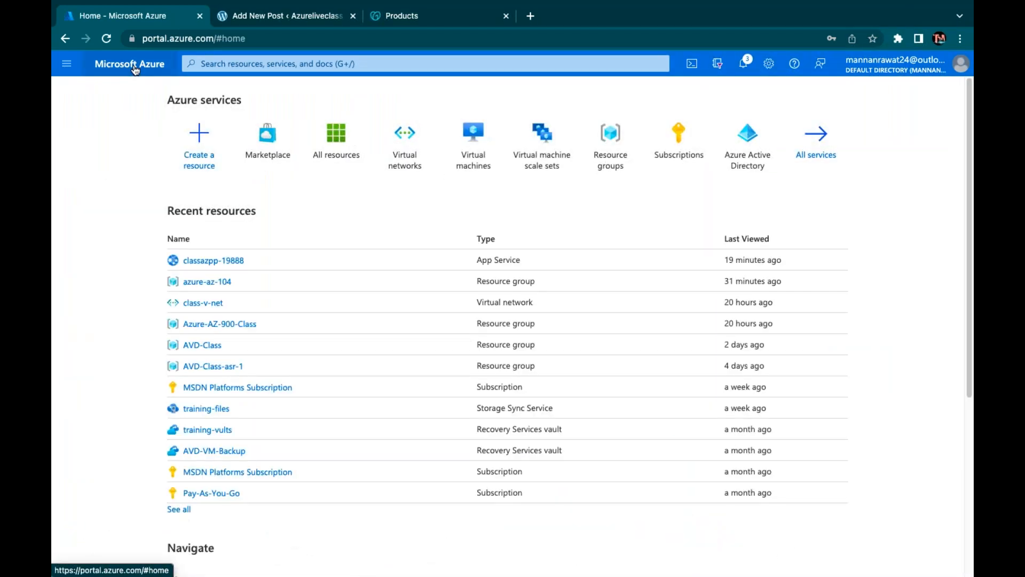
pyautogui.rightClick(135, 65)
pyautogui.click(164, 72)
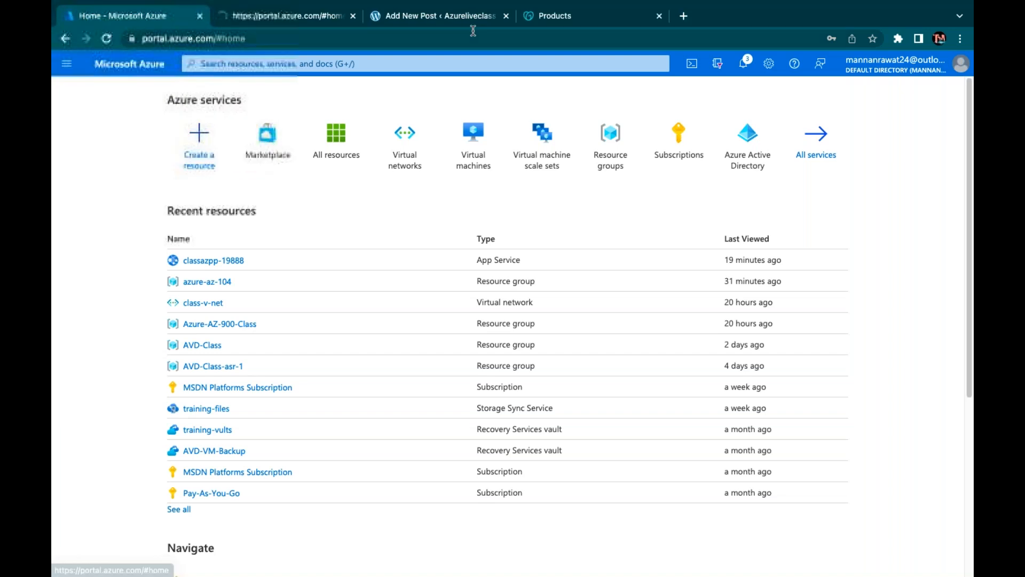
pyautogui.click(270, 16)
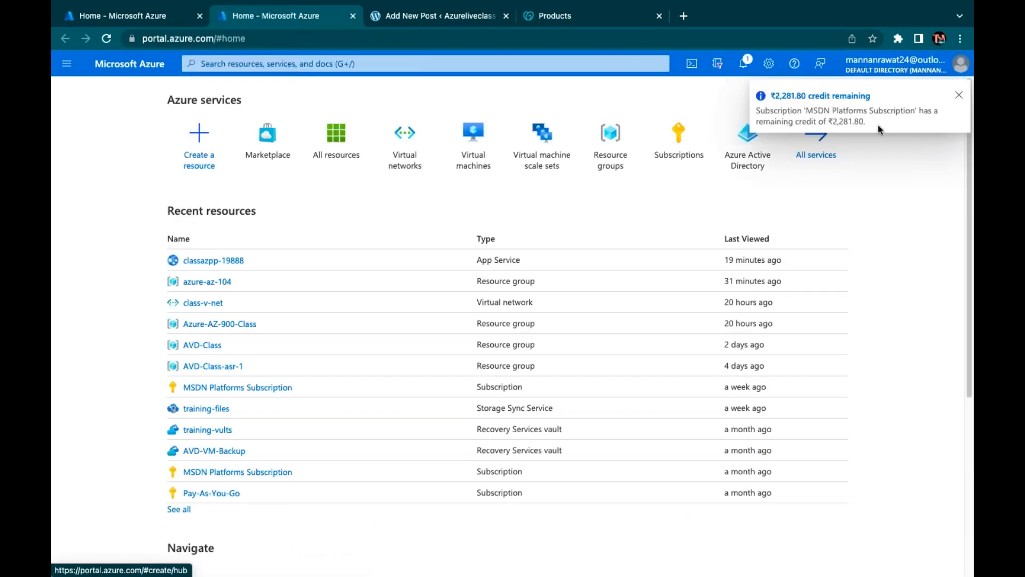
pyautogui.click(959, 96)
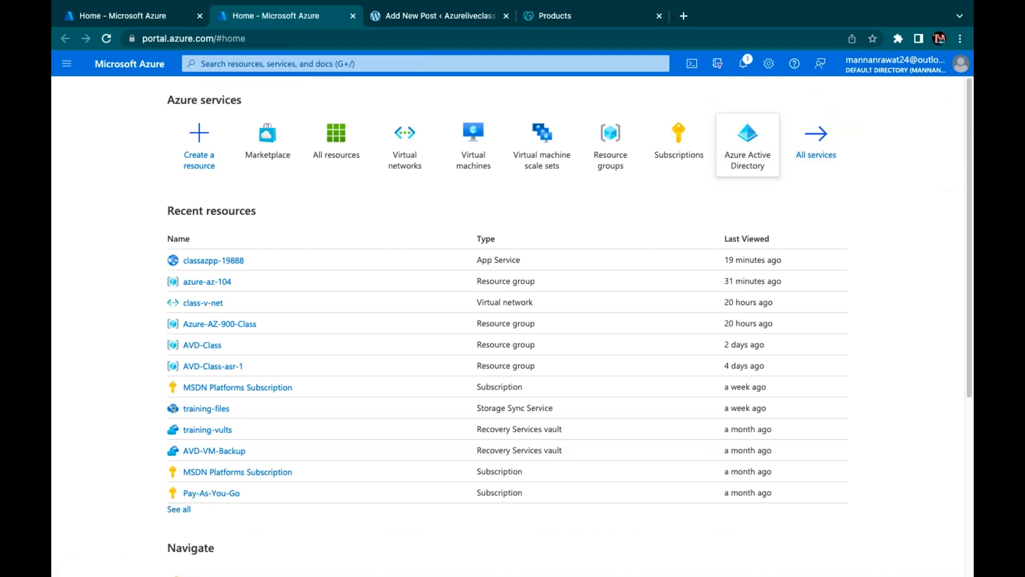
pyautogui.click(744, 159)
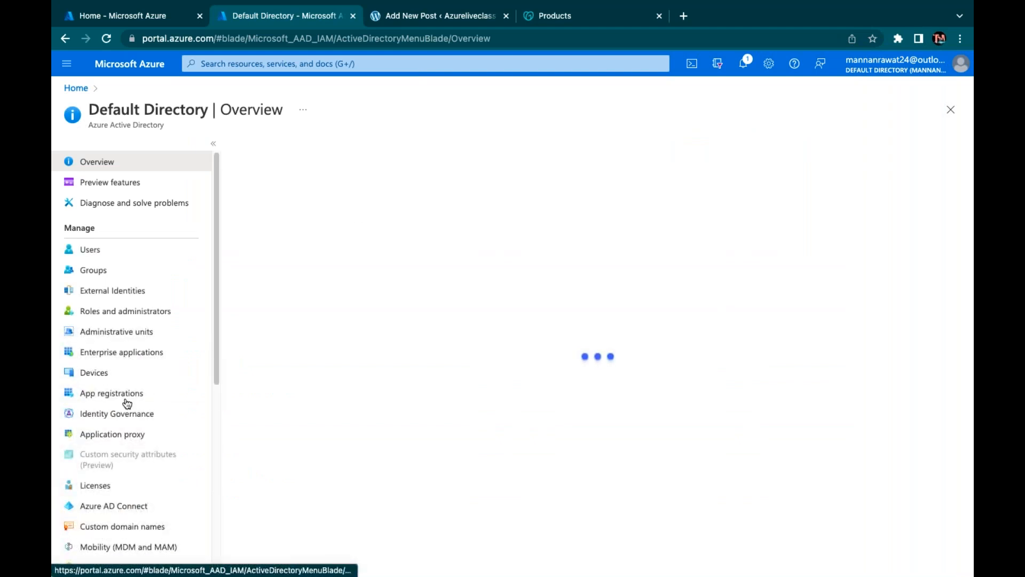
# Step: Open cloudkaksha.in under Custom domain names and delete it, entering 'cloudkaksha.in' to confirm
pyautogui.scroll(-2, 115, 459)
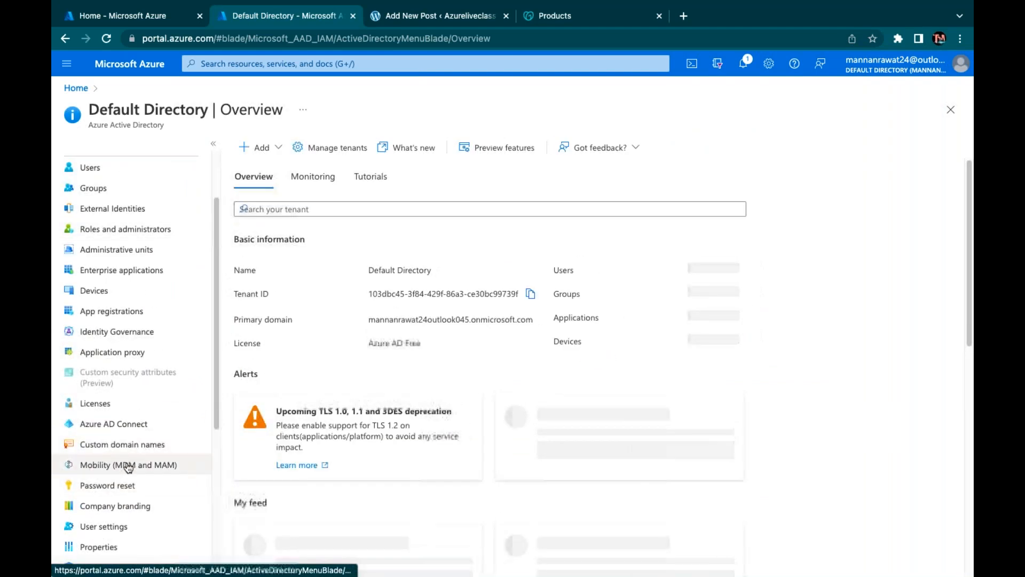
pyautogui.click(107, 447)
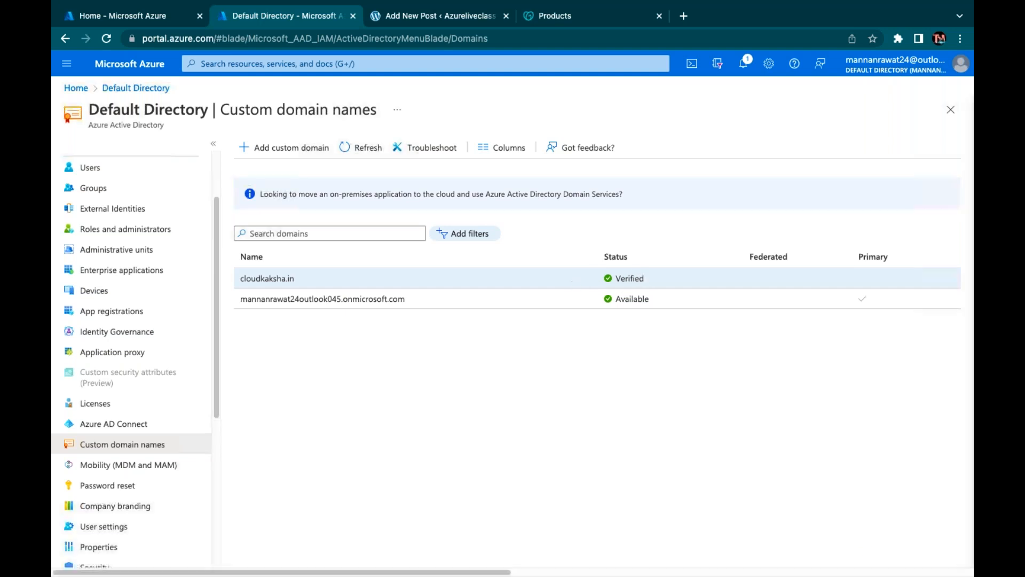
pyautogui.click(575, 286)
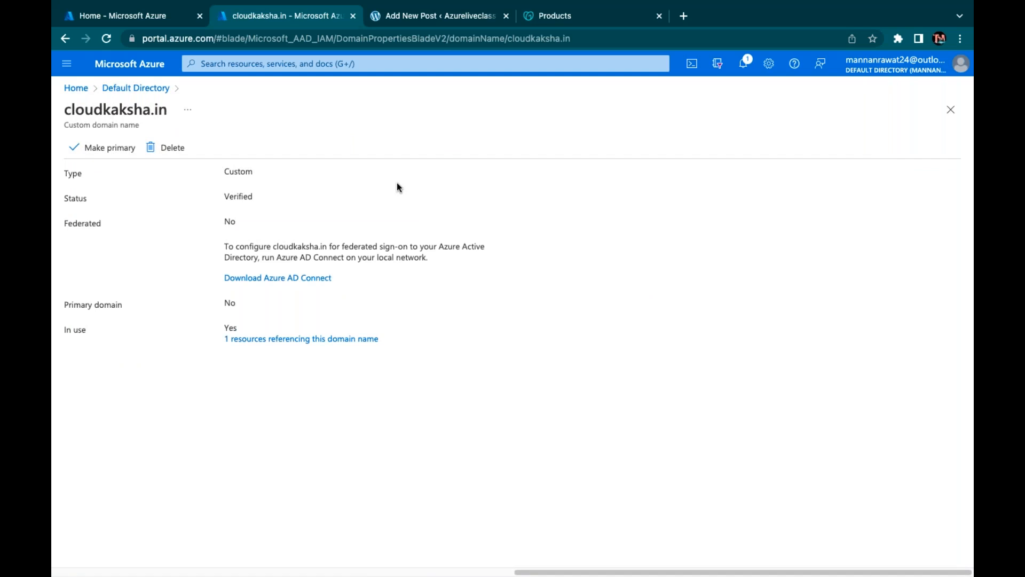
pyautogui.click(163, 152)
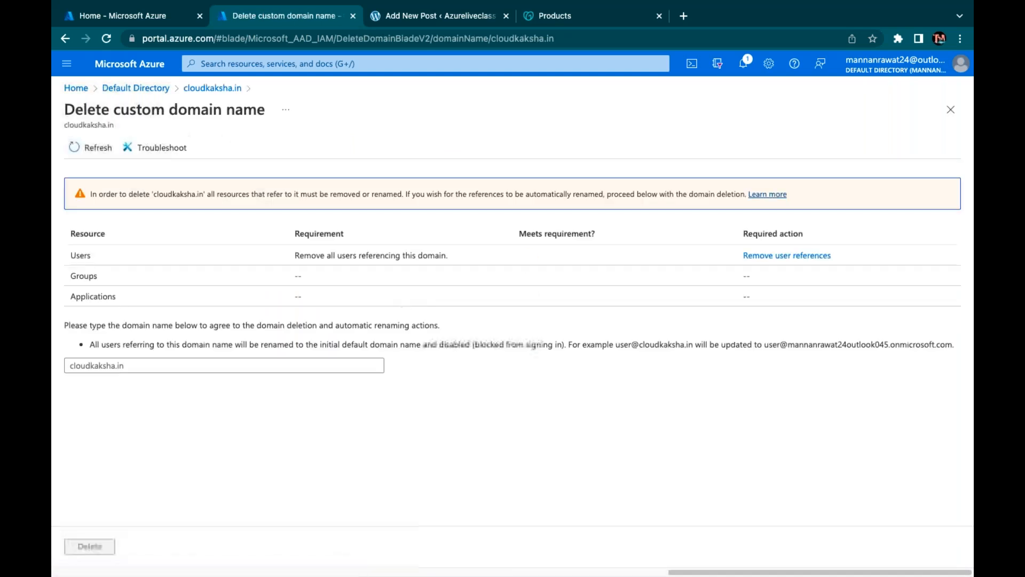
pyautogui.click(145, 366)
pyautogui.write('cloud')
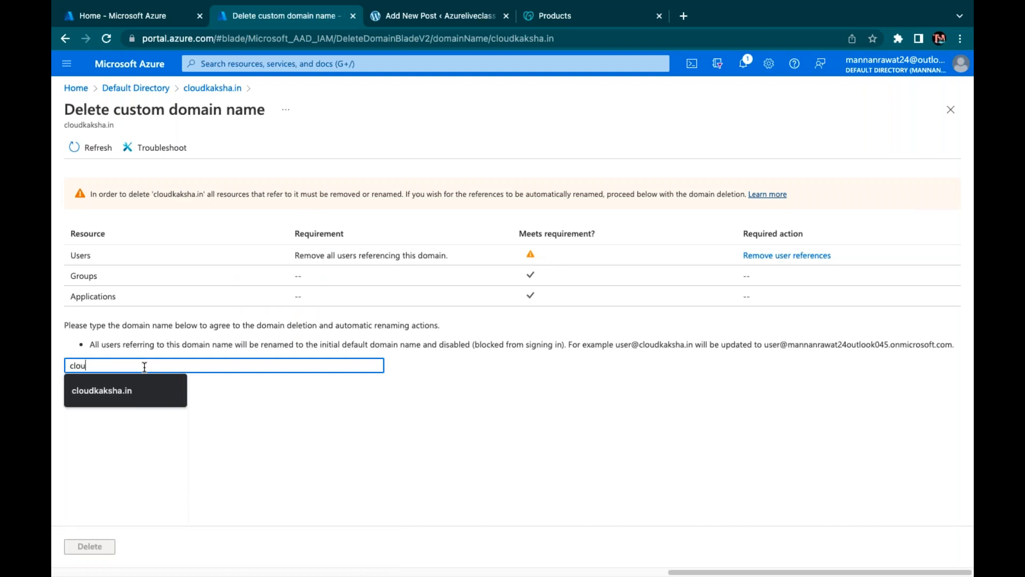
pyautogui.click(99, 406)
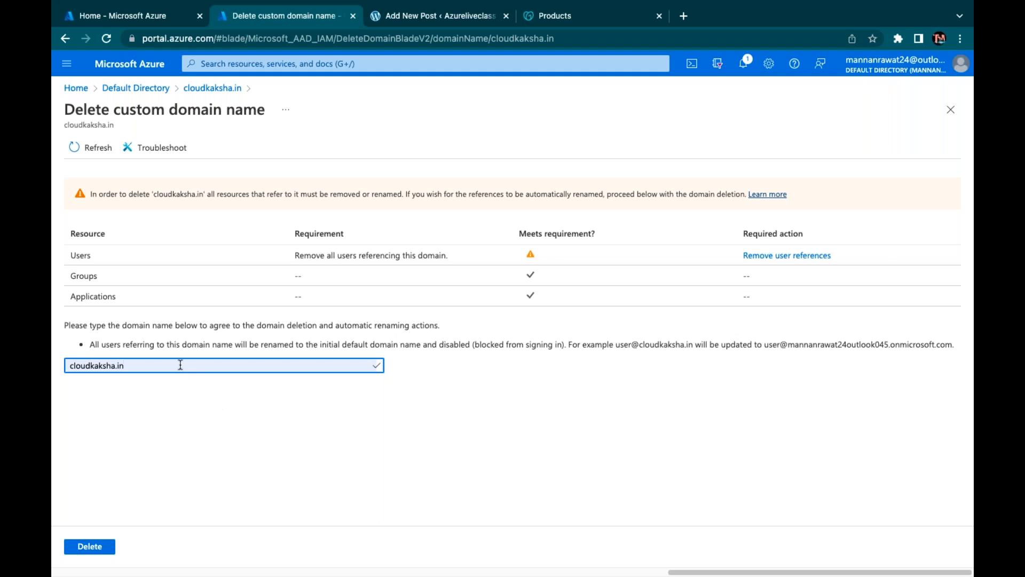
pyautogui.click(88, 546)
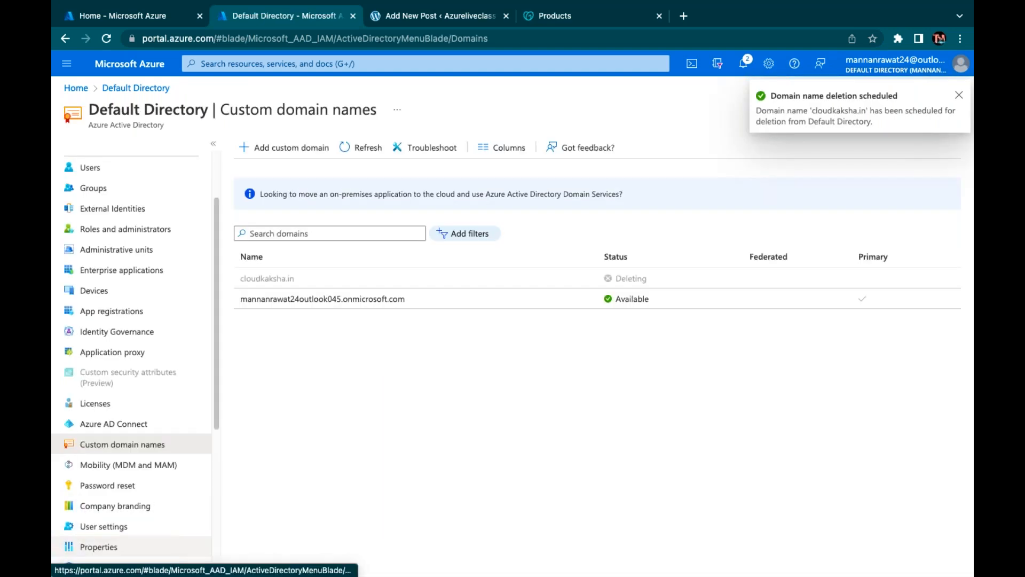
# Step: Refresh the custom domain names list until cloudkaksha.in disappears, then return to the Azure Home tab
pyautogui.click(360, 148)
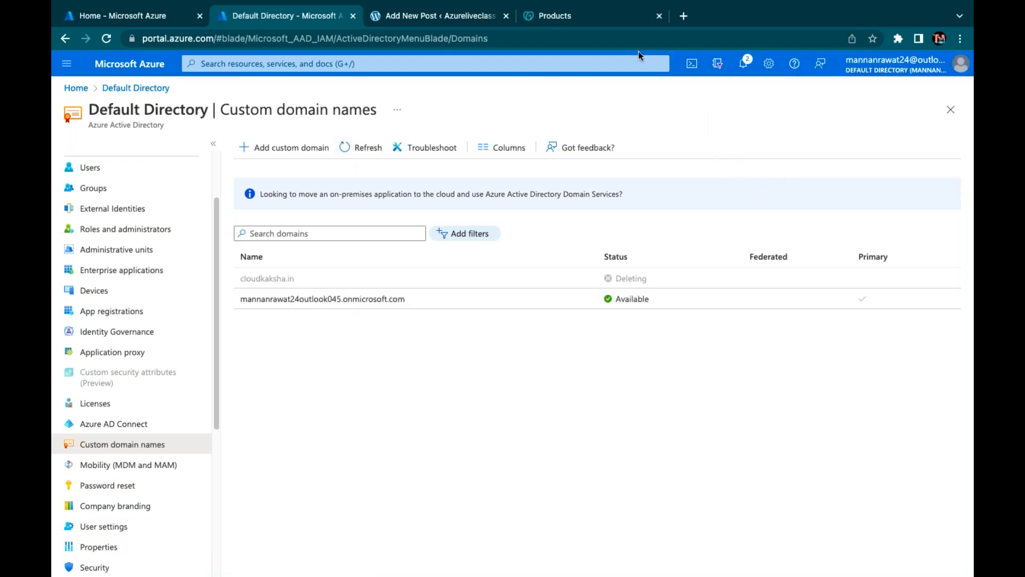
pyautogui.press('super+l')
pyautogui.press('Return')
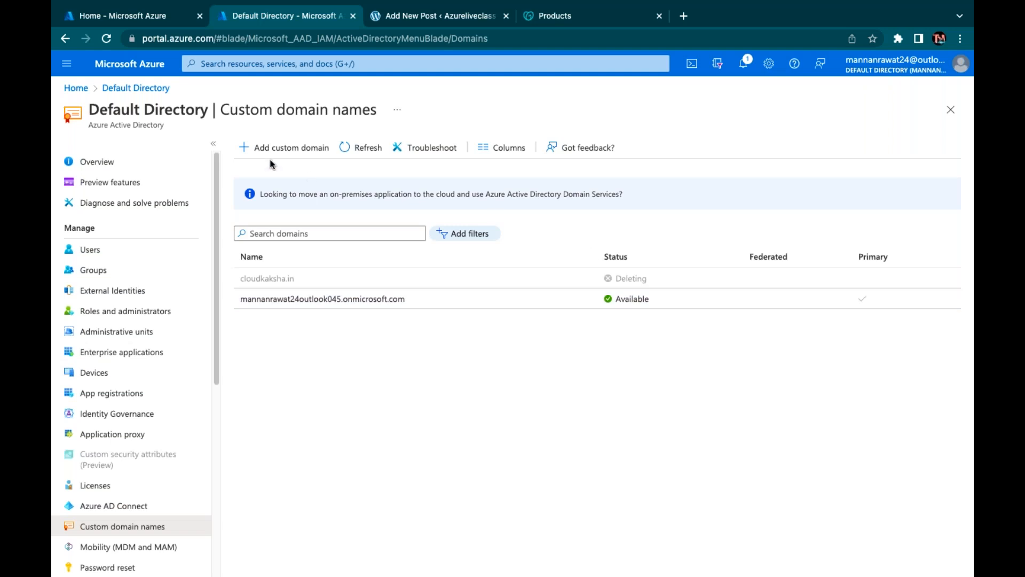
pyautogui.click(360, 148)
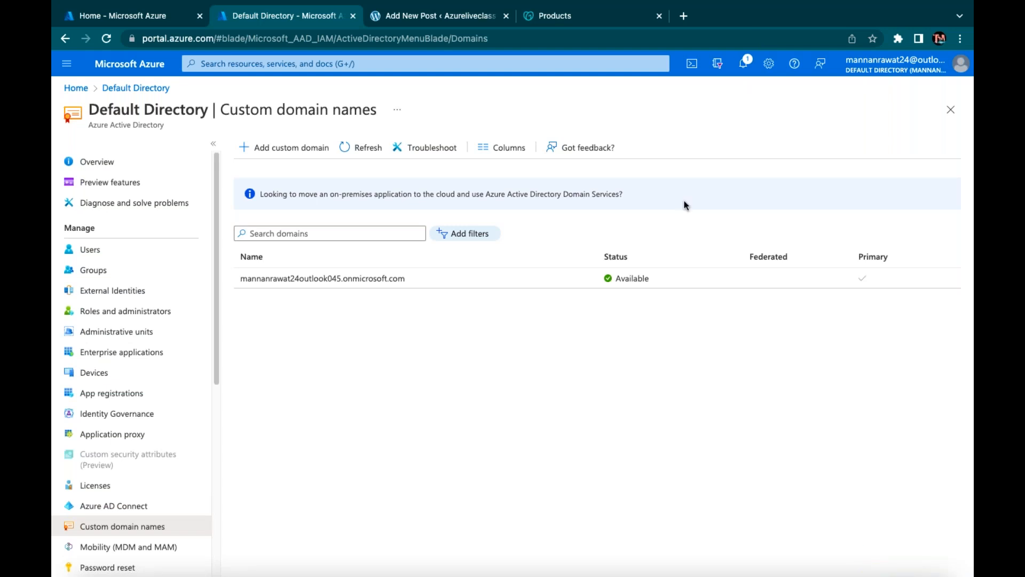
pyautogui.click(359, 146)
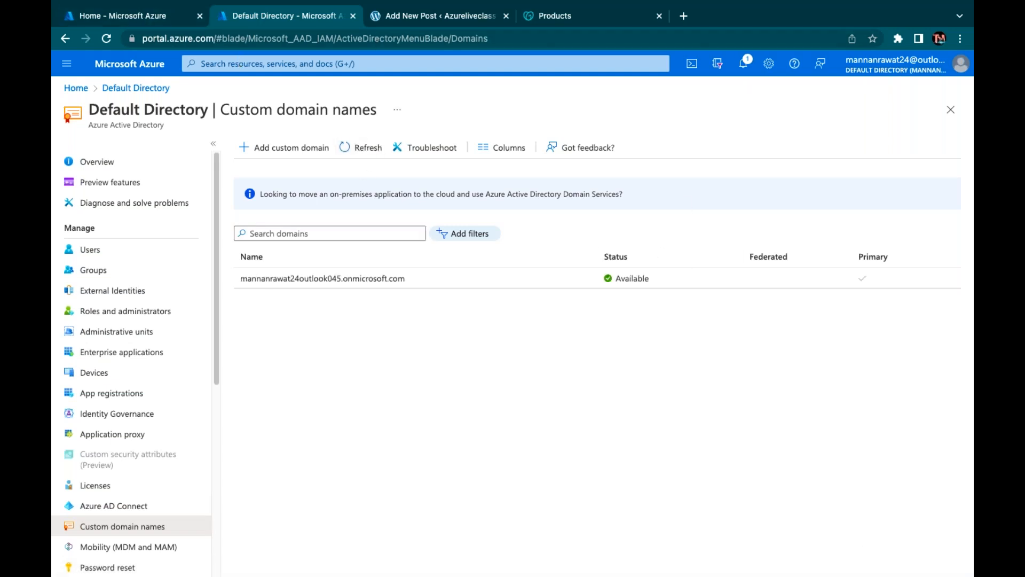
pyautogui.click(191, 16)
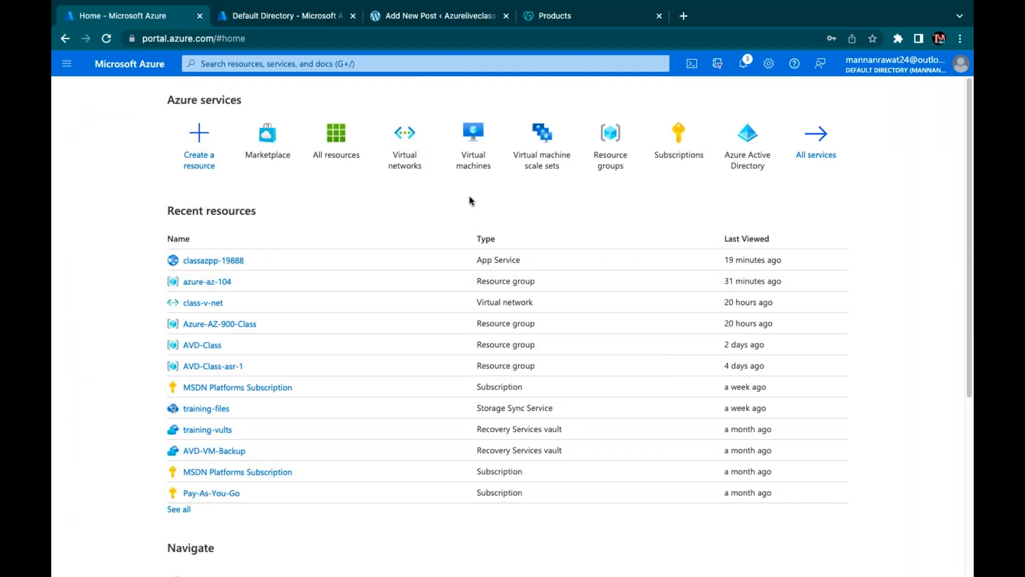
# Step: Go to the Custom domains settings of the classazpp-19888 App Service
pyautogui.click(214, 260)
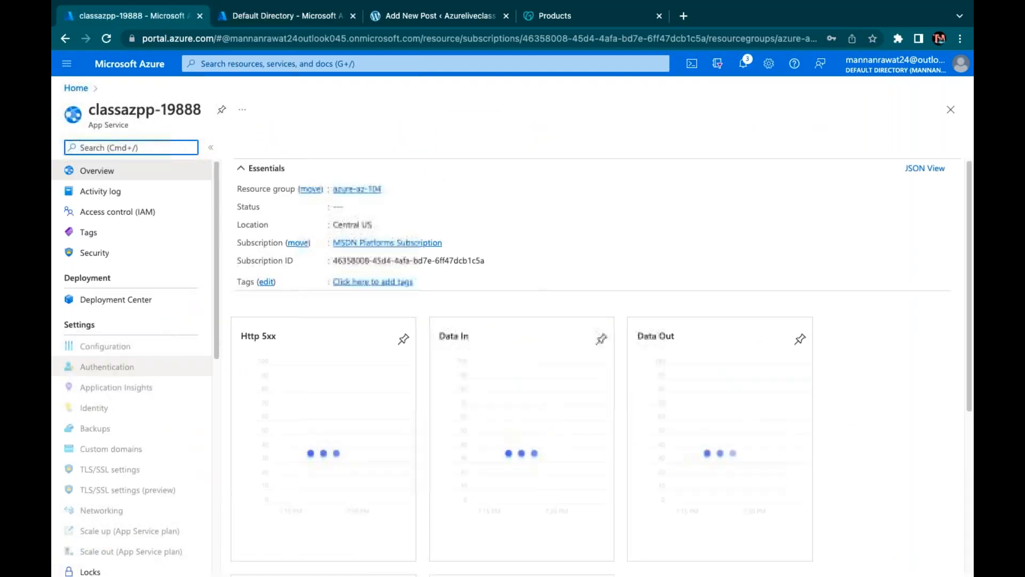
pyautogui.scroll(-3, 108, 427)
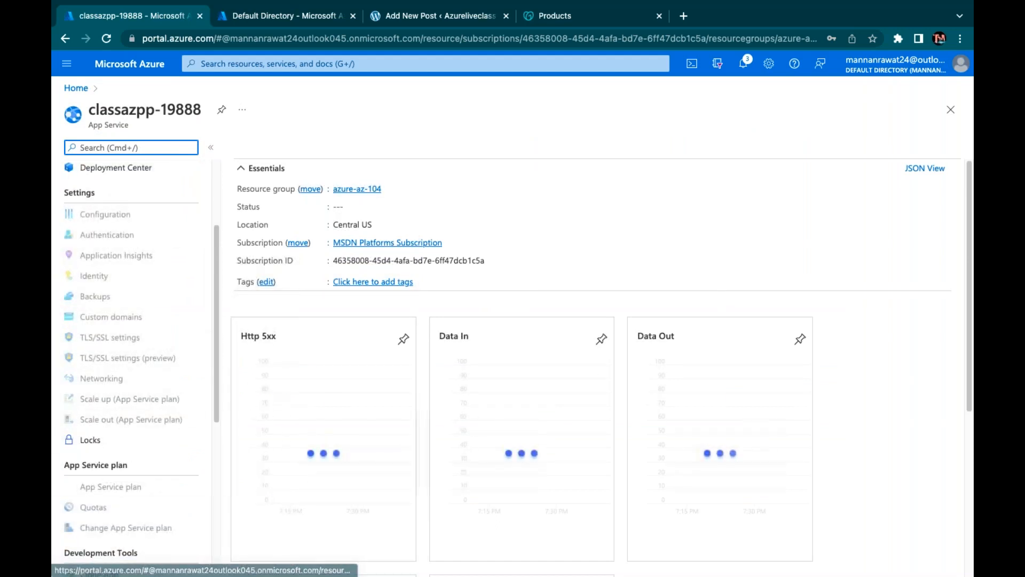
pyautogui.scroll(2, 99, 416)
pyautogui.click(120, 405)
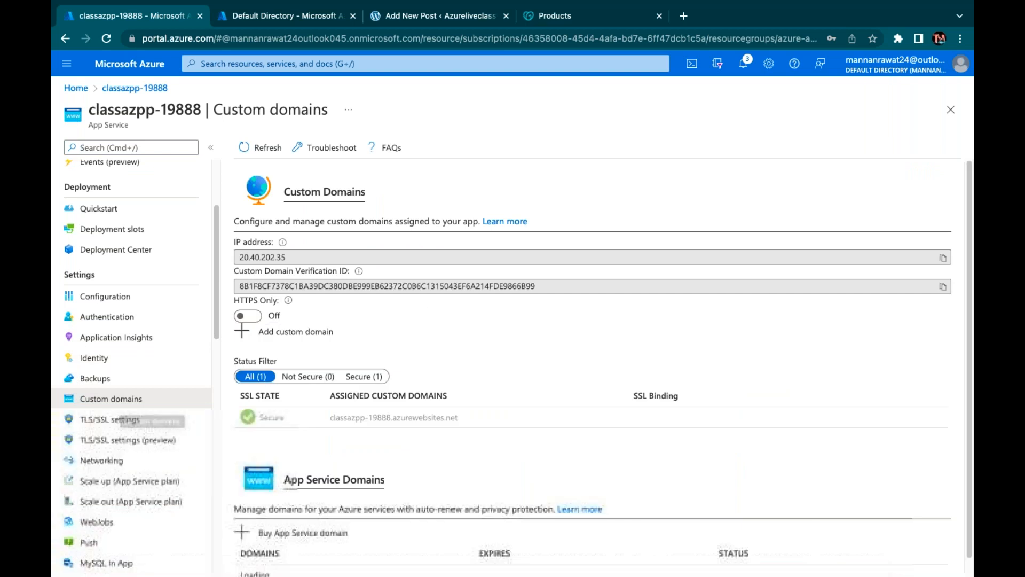
# Step: Enter and validate cloudkaksha.in in Add custom domain, then close that panel
pyautogui.click(296, 332)
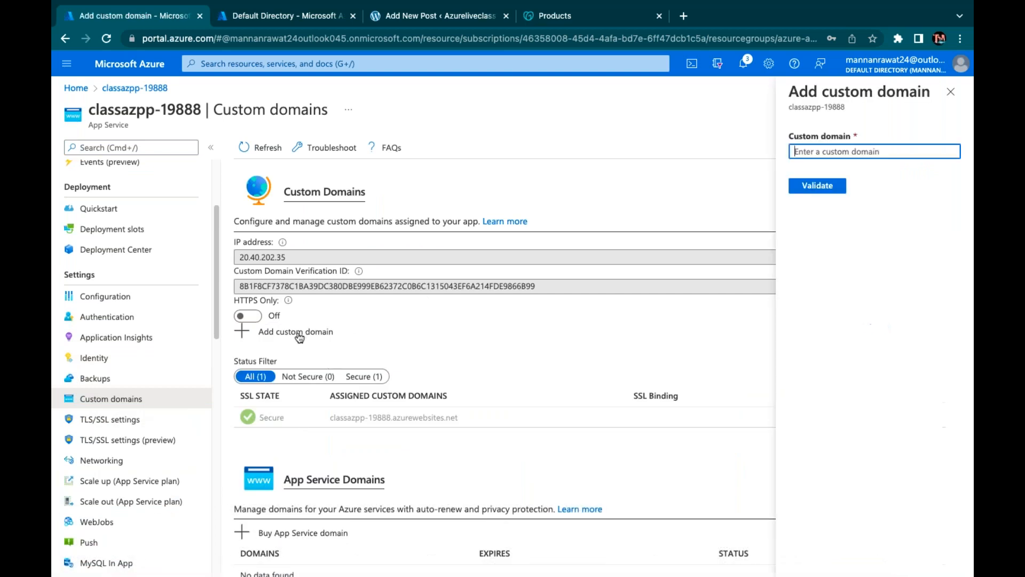
pyautogui.write('cloudk')
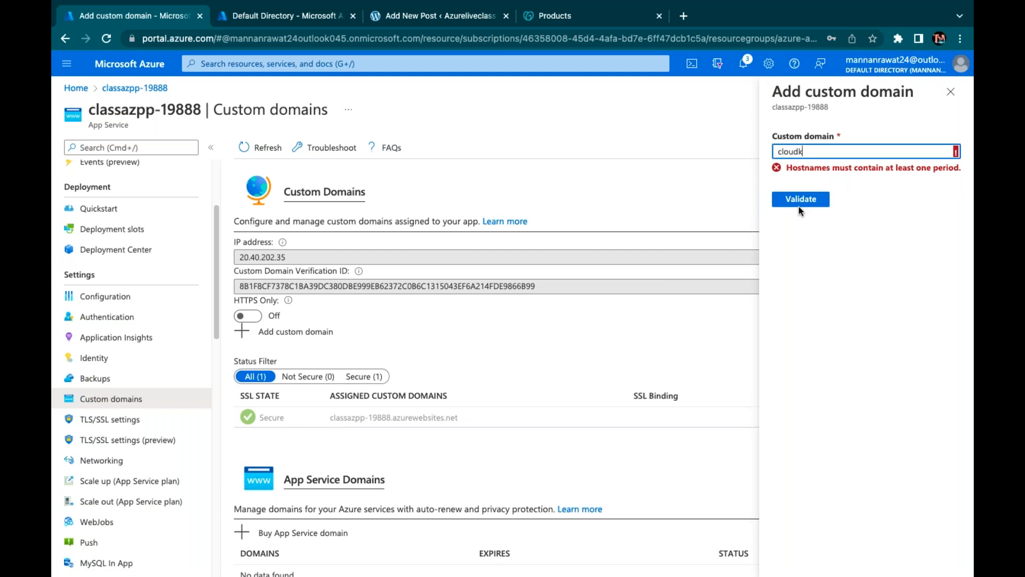
pyautogui.write('aksha.in')
pyautogui.click(816, 187)
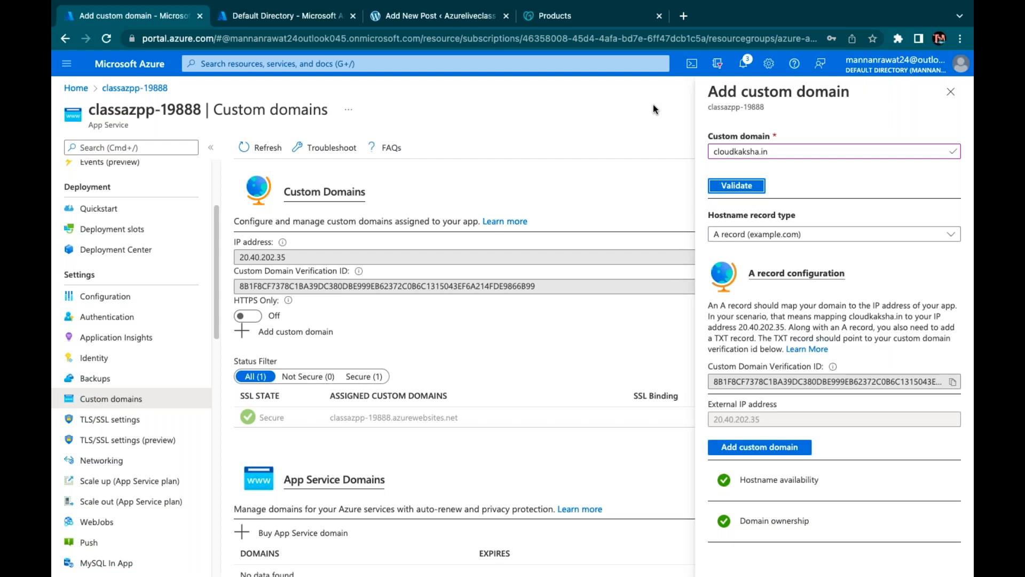
pyautogui.click(950, 91)
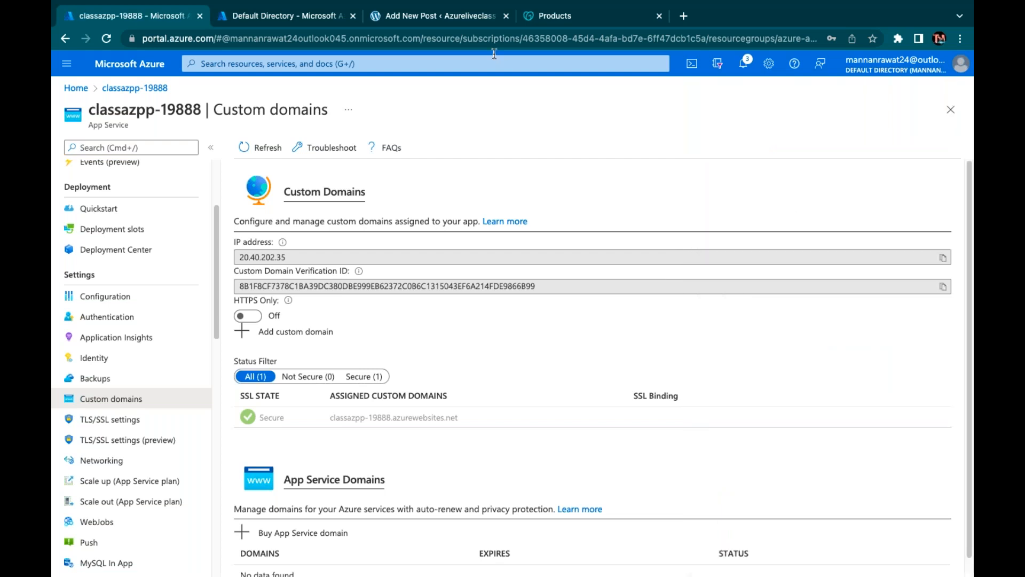
pyautogui.click(492, 38)
pyautogui.press('Return')
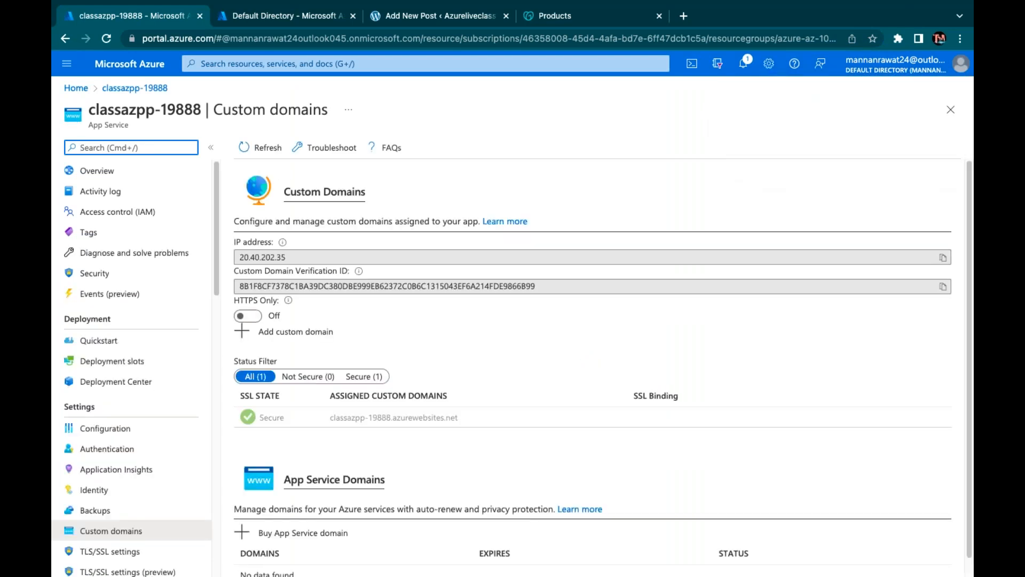
pyautogui.click(262, 147)
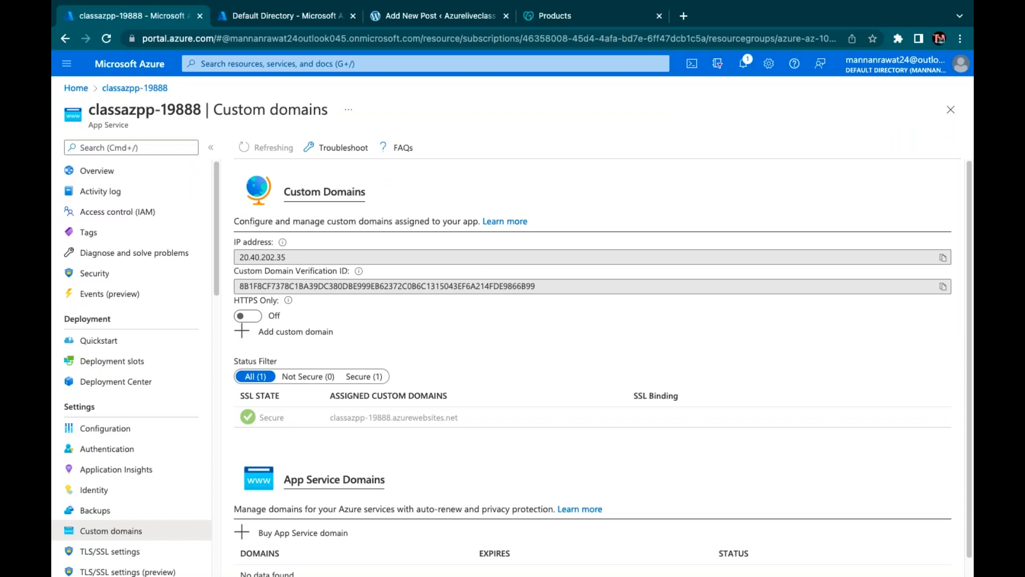
pyautogui.click(115, 172)
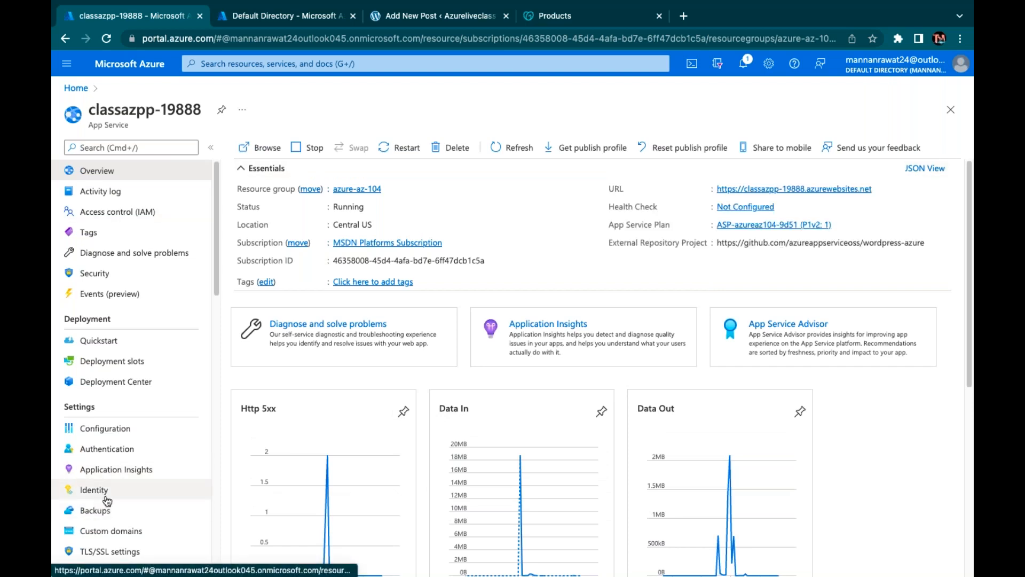
pyautogui.click(102, 531)
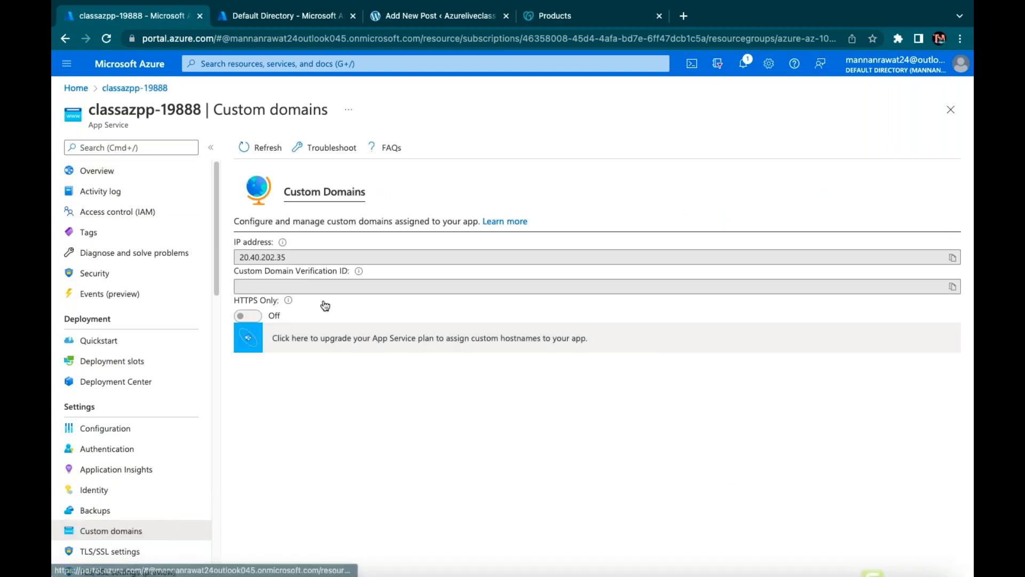
pyautogui.click(309, 331)
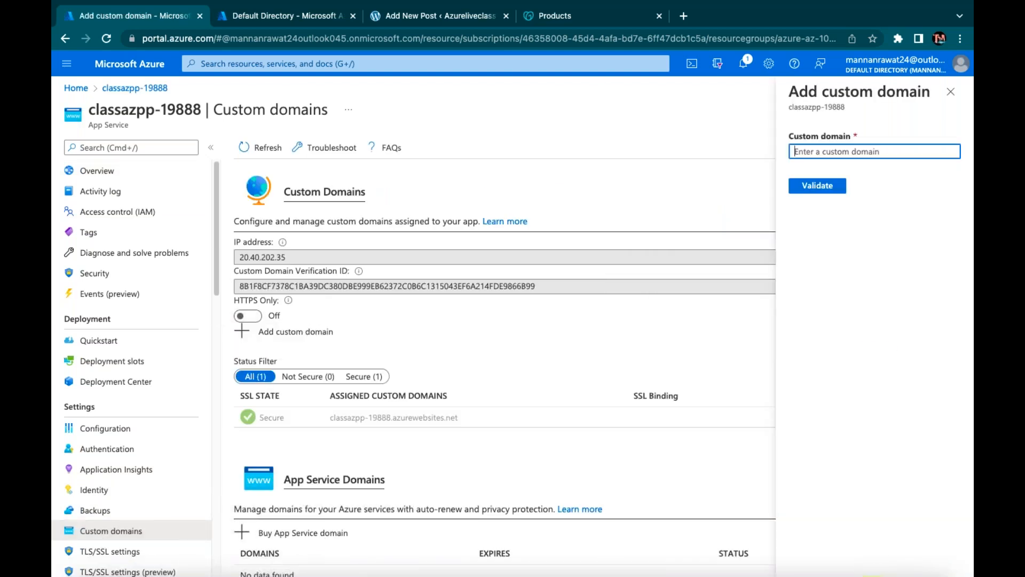
pyautogui.write('cloud')
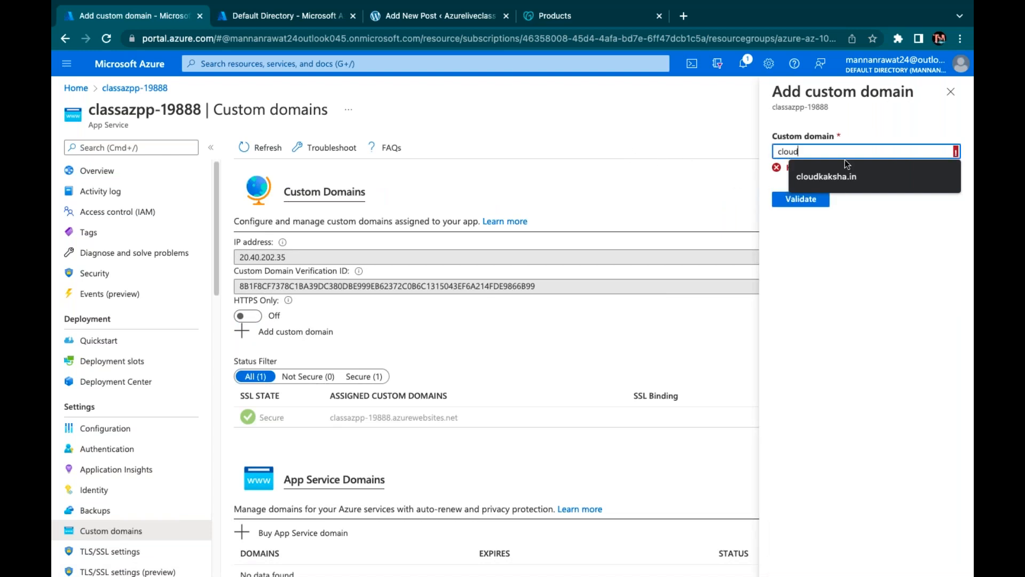
pyautogui.press('Down')
pyautogui.press('Return')
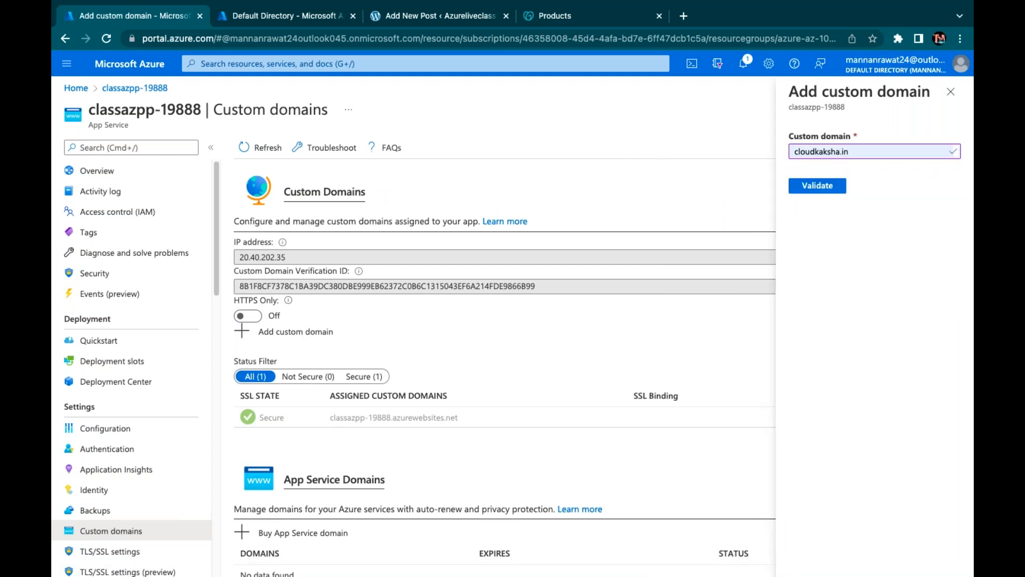
pyautogui.click(819, 189)
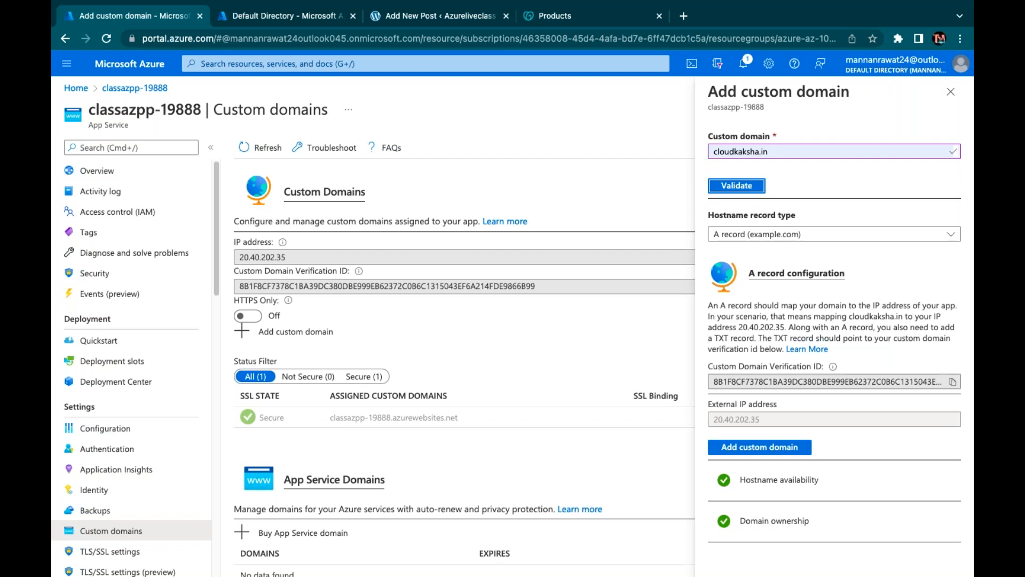
pyautogui.click(951, 98)
pyautogui.click(381, 42)
pyautogui.press('Return')
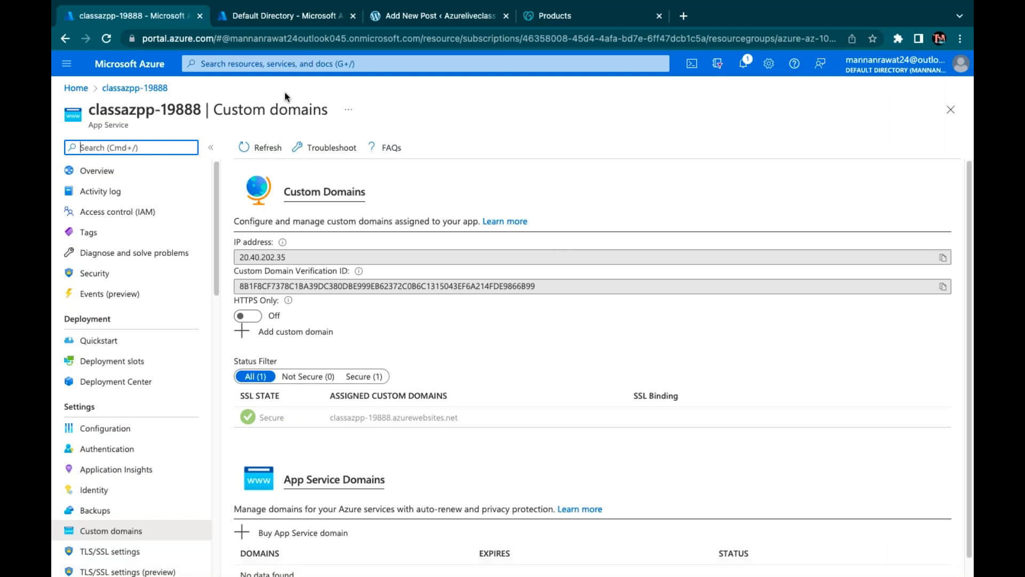
# Step: Reload the Azure portal page
pyautogui.press('super+l')
pyautogui.press('Return')
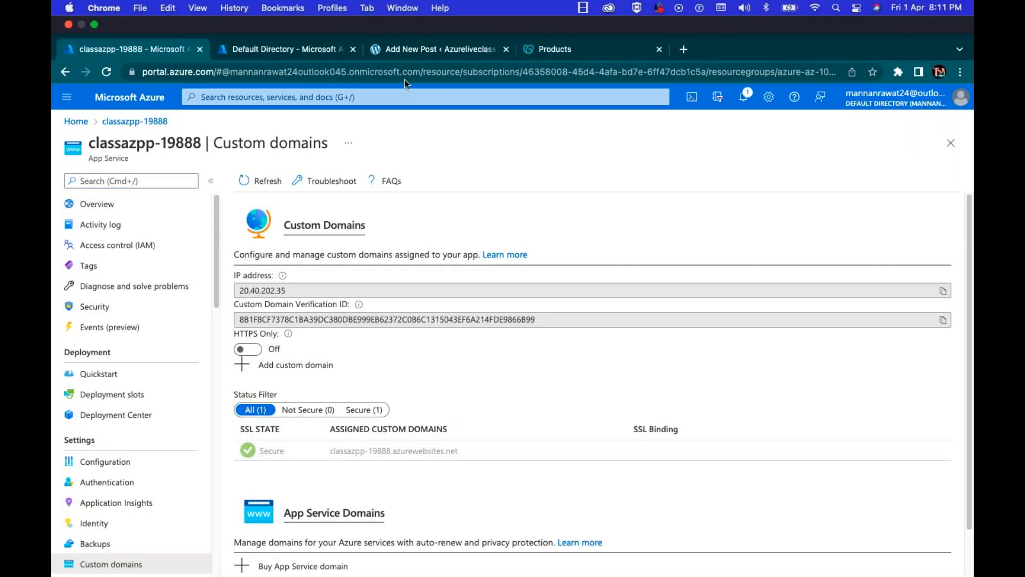
pyautogui.click(405, 79)
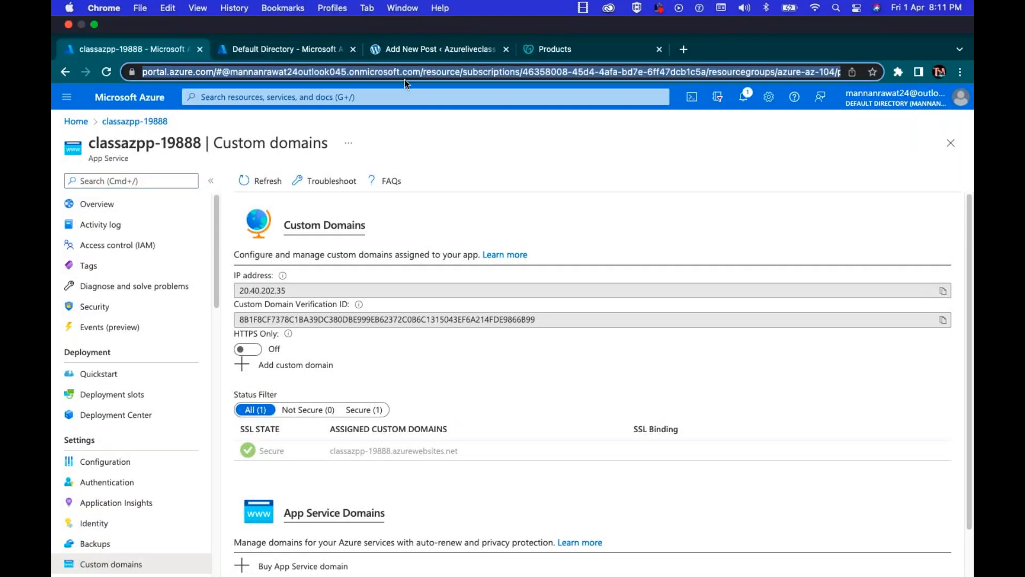
pyautogui.press('Return')
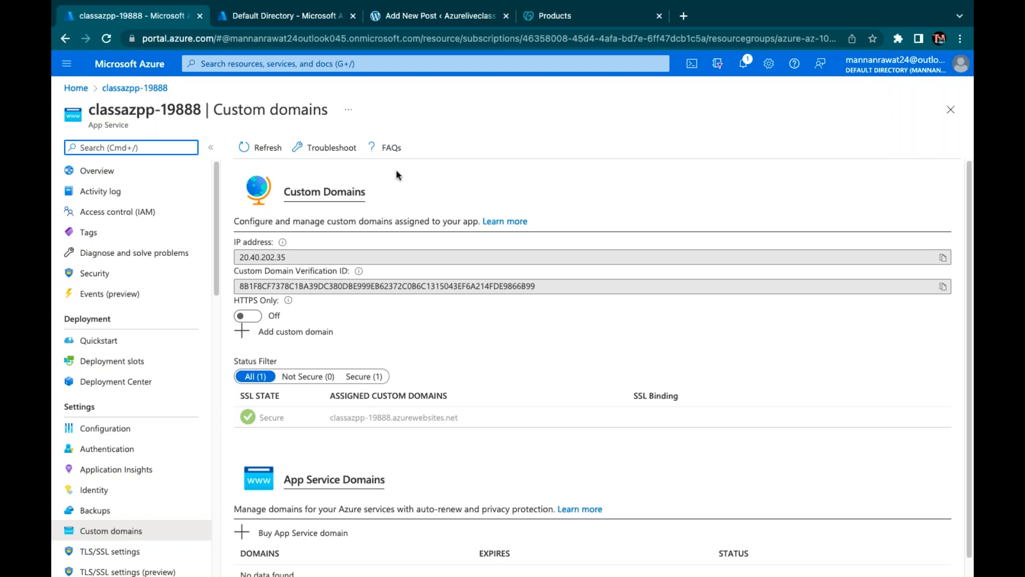
# Step: Begin a new custom domain, then switch to the Default Directory tab
pyautogui.click(309, 337)
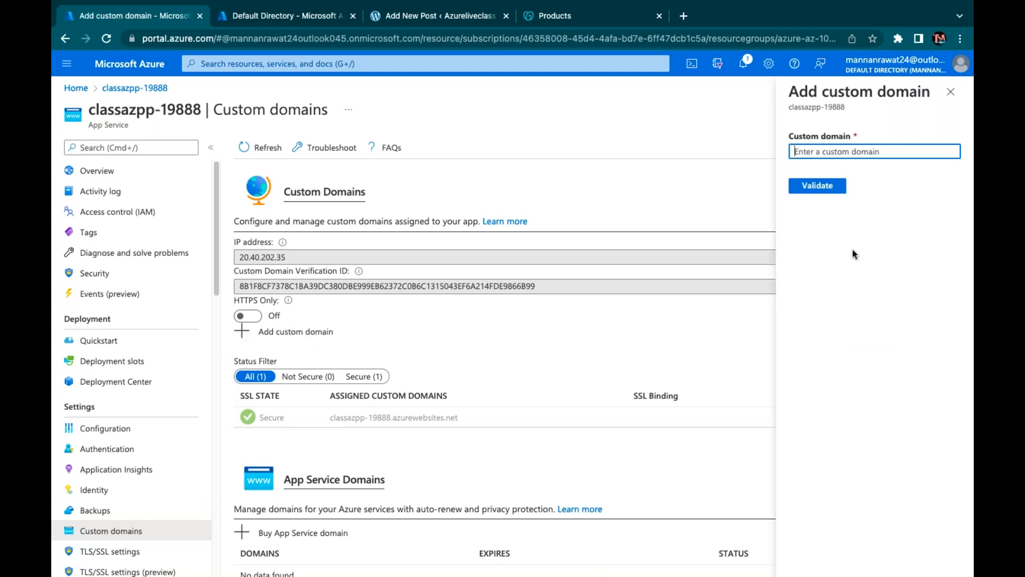
pyautogui.click(302, 17)
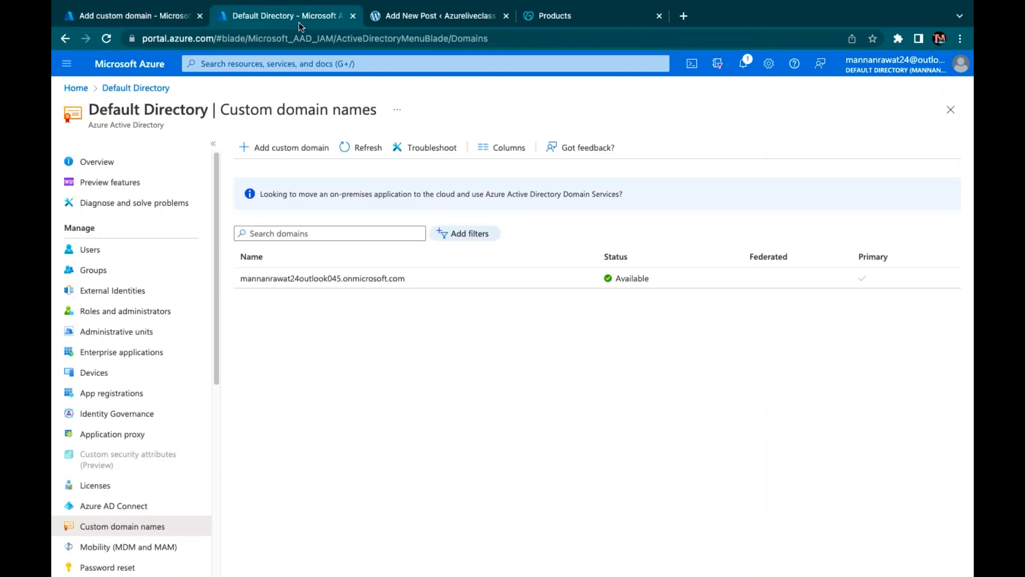
pyautogui.click(732, 159)
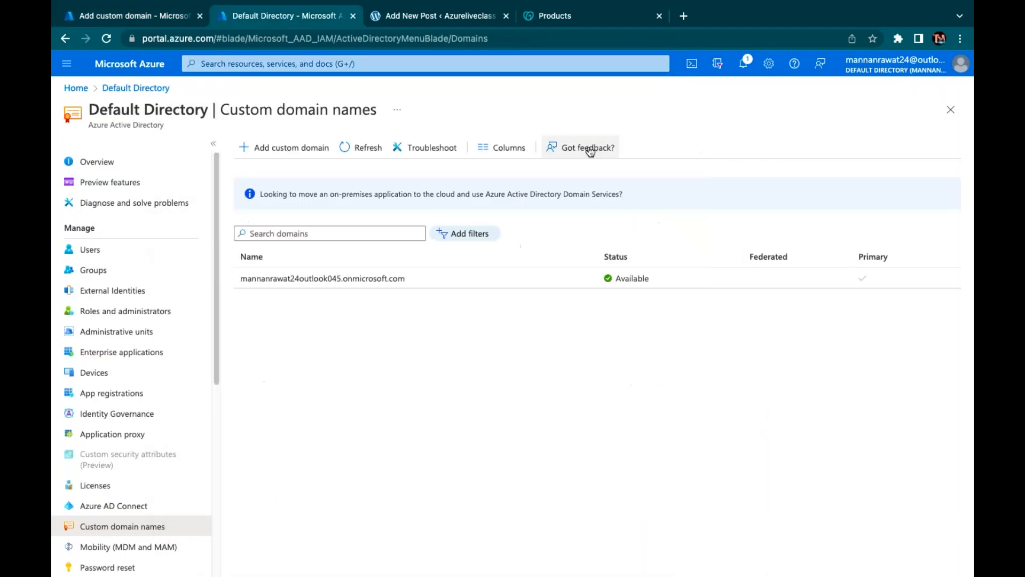
# Step: Validate and add cloudkaksha.in as a classazpp-19888 custom domain, then view the app's Overview
pyautogui.click(126, 16)
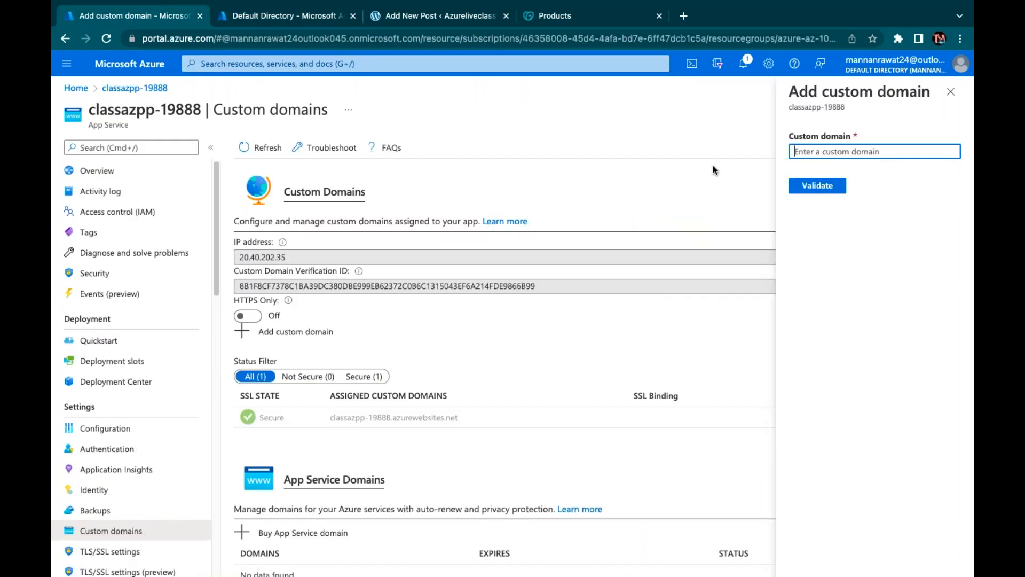
pyautogui.click(827, 152)
pyautogui.write('cli')
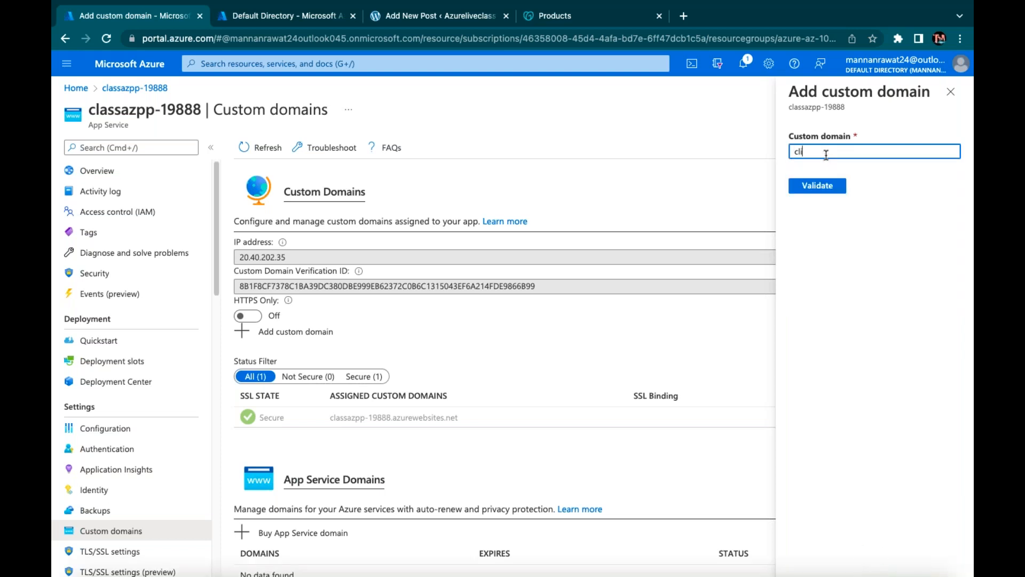
pyautogui.press('BackSpace')
pyautogui.press('BackSpace')
pyautogui.press('BackSpace')
pyautogui.write('cloudkaksha.in')
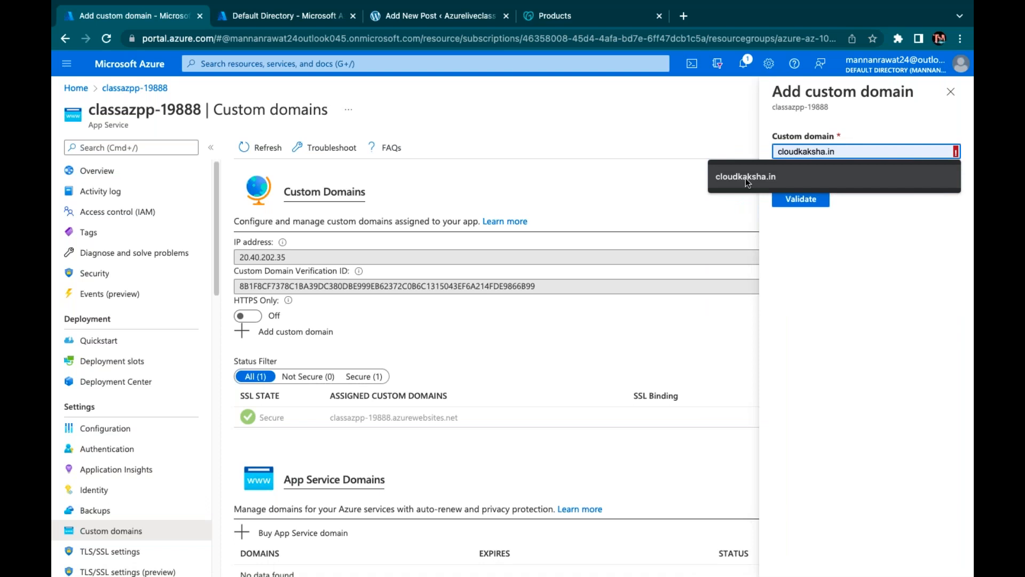
pyautogui.click(745, 177)
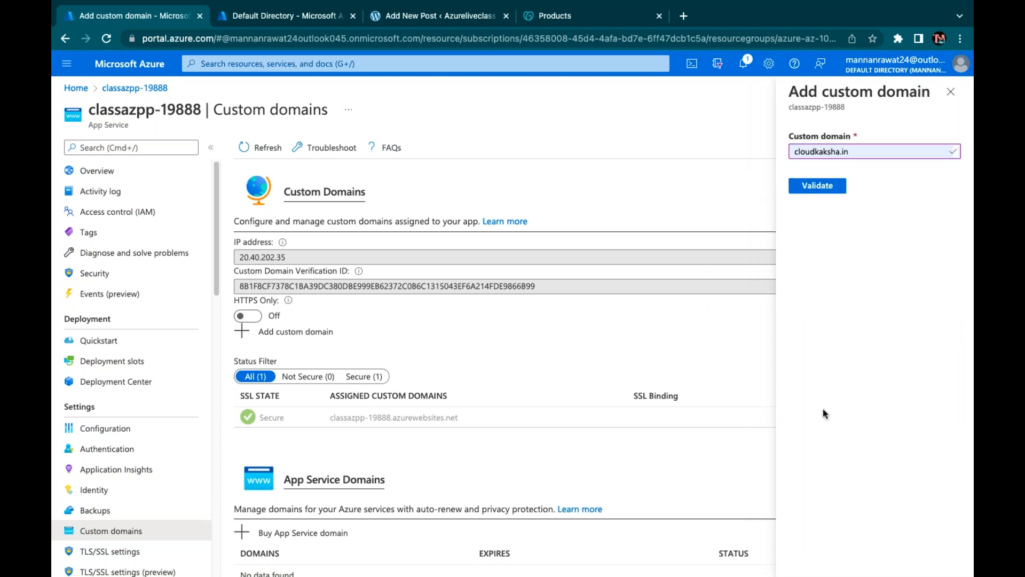
pyautogui.click(825, 190)
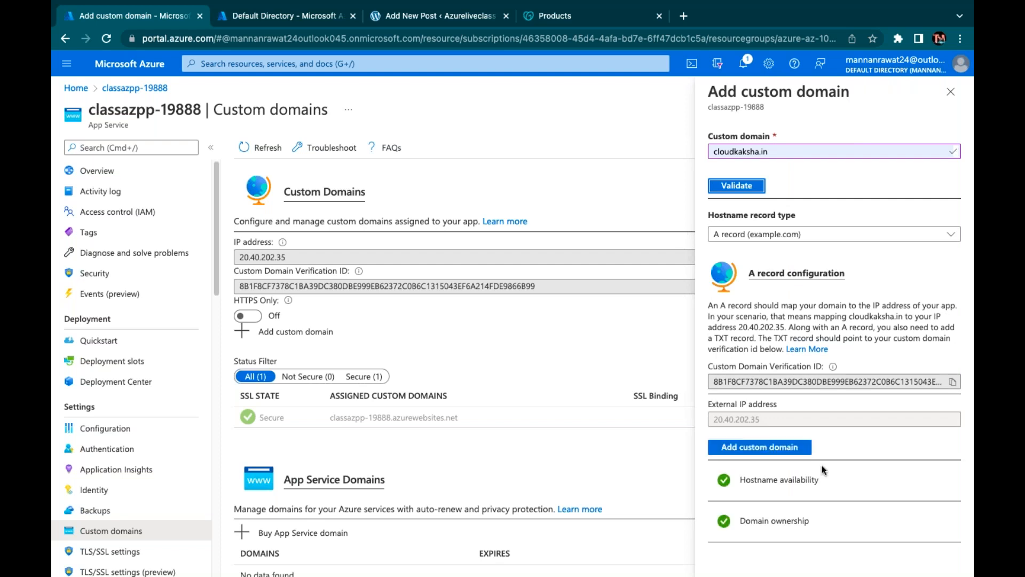
pyautogui.click(764, 448)
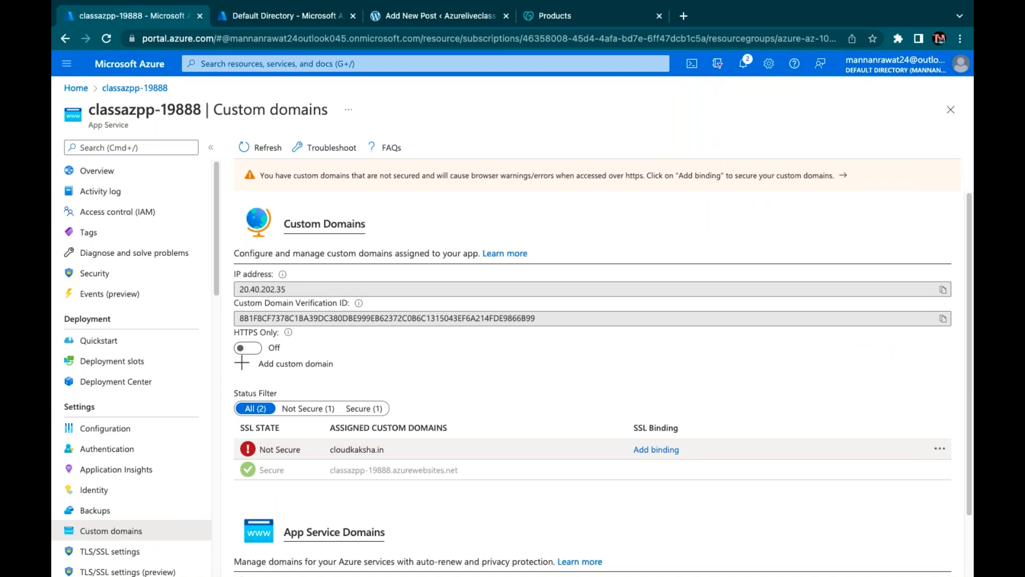
pyautogui.click(133, 172)
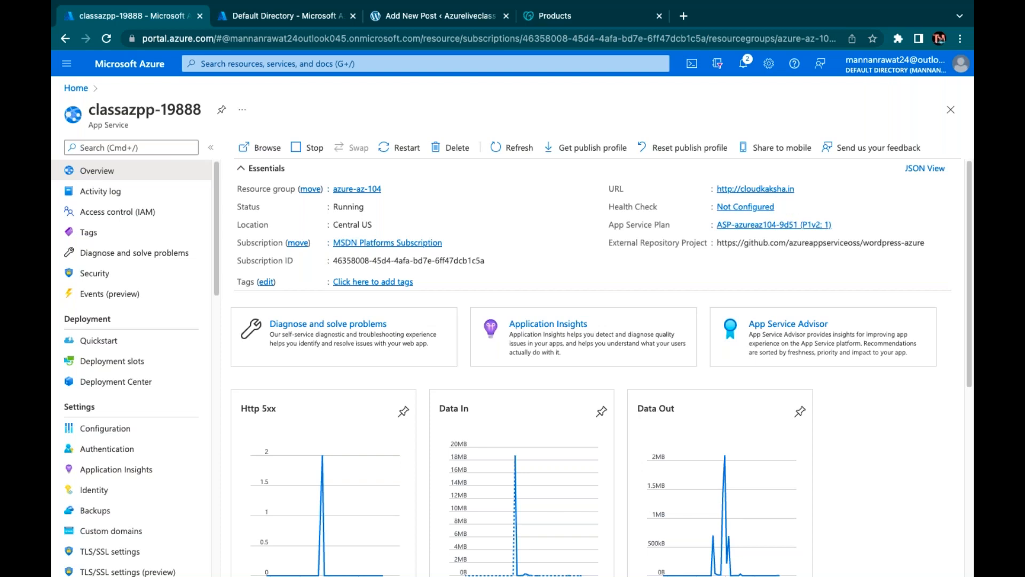
# Step: Load the copied cloudkaksha.in URL in a new tab, where it still shows a 404 page
pyautogui.click(802, 189)
pyautogui.click(684, 17)
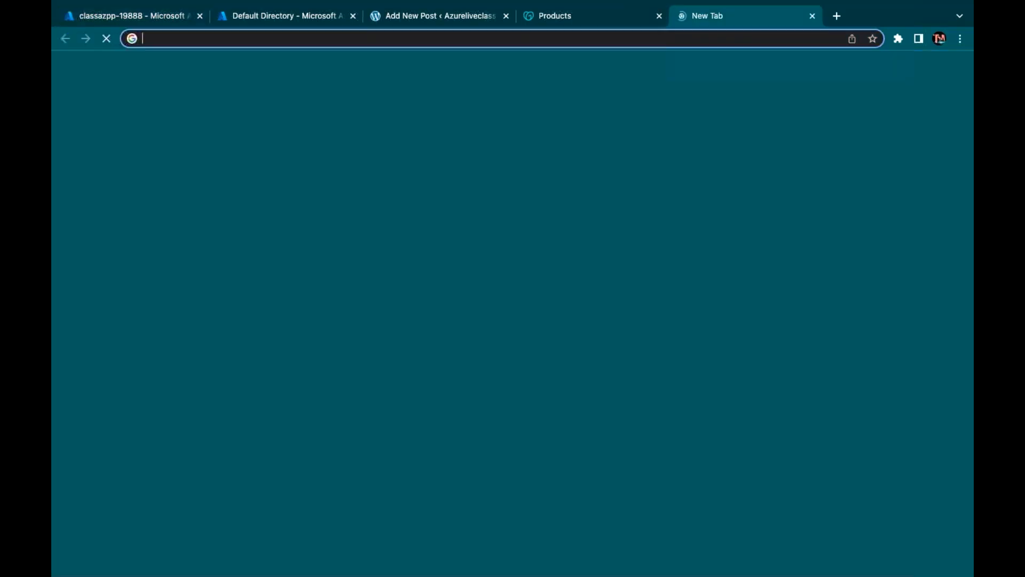
pyautogui.hotkey('ctrl', 'v')
pyautogui.press('Return')
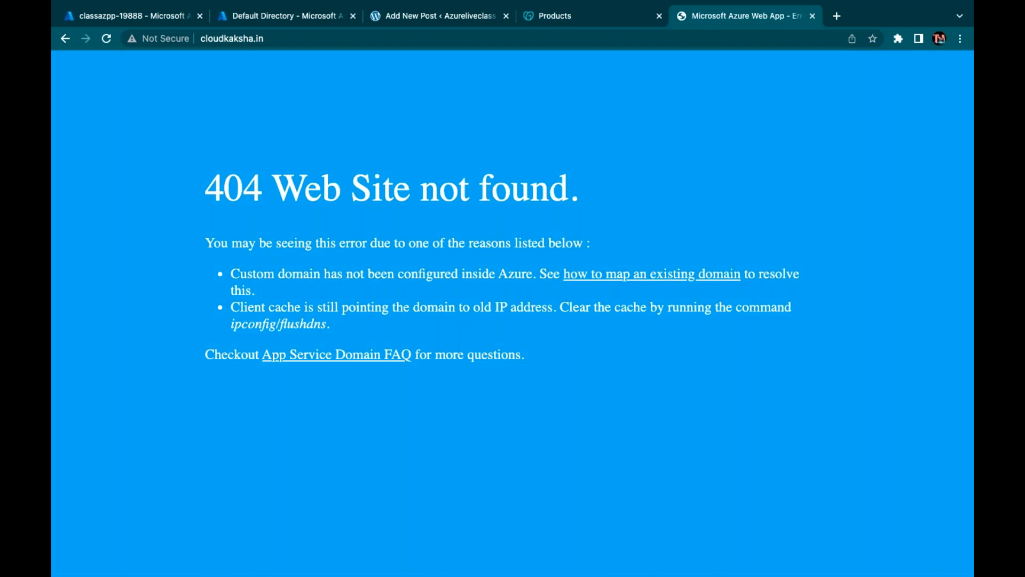
pyautogui.click(106, 39)
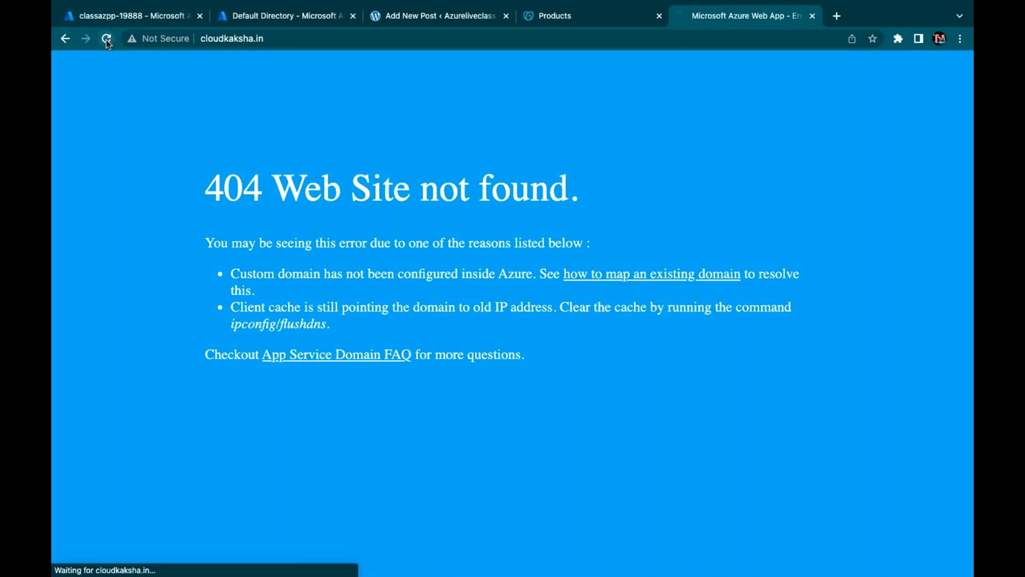
# Step: Return to the portal tab and sign out from the account menu
pyautogui.click(272, 17)
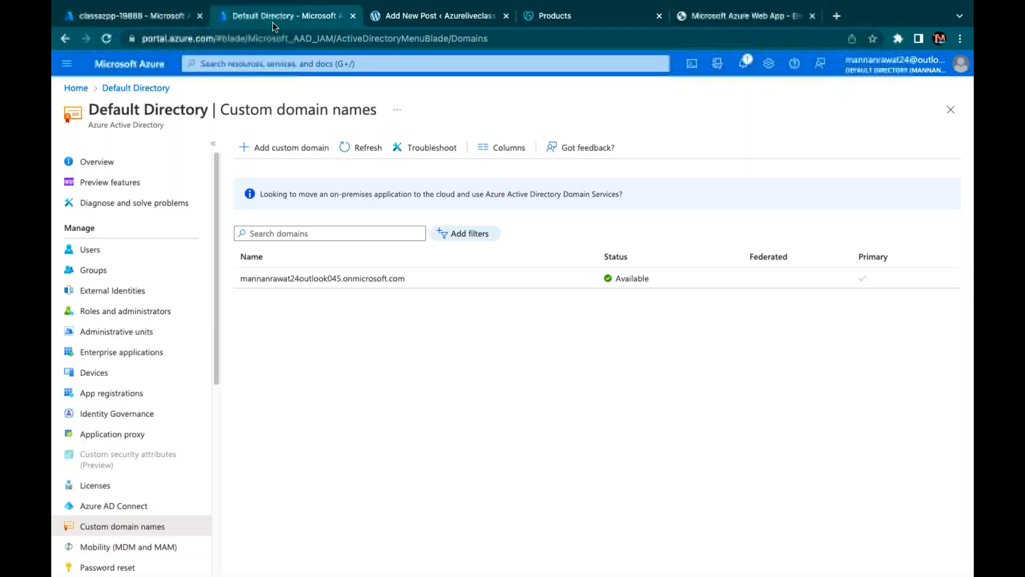
pyautogui.click(145, 9)
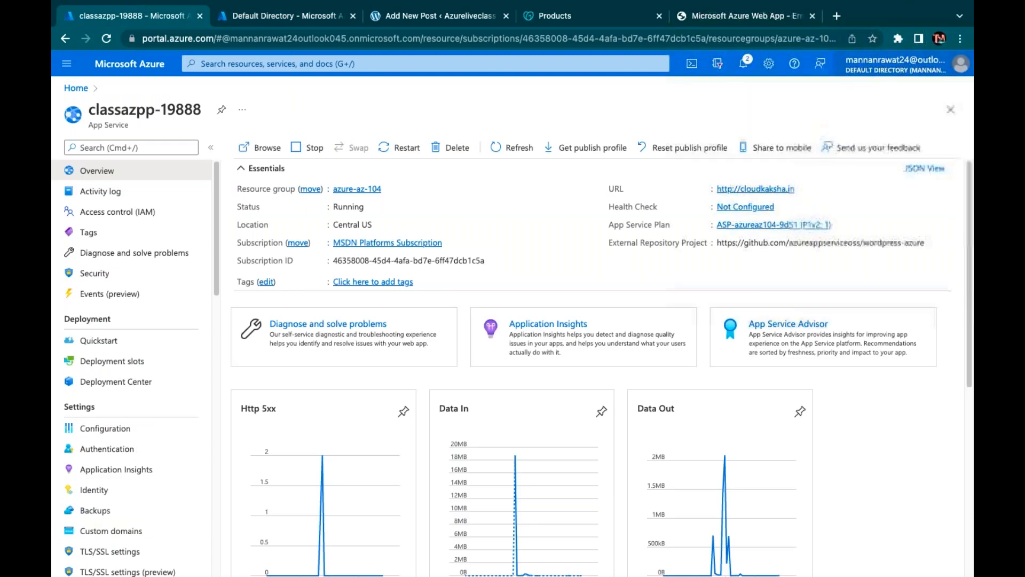
pyautogui.click(961, 64)
pyautogui.click(949, 89)
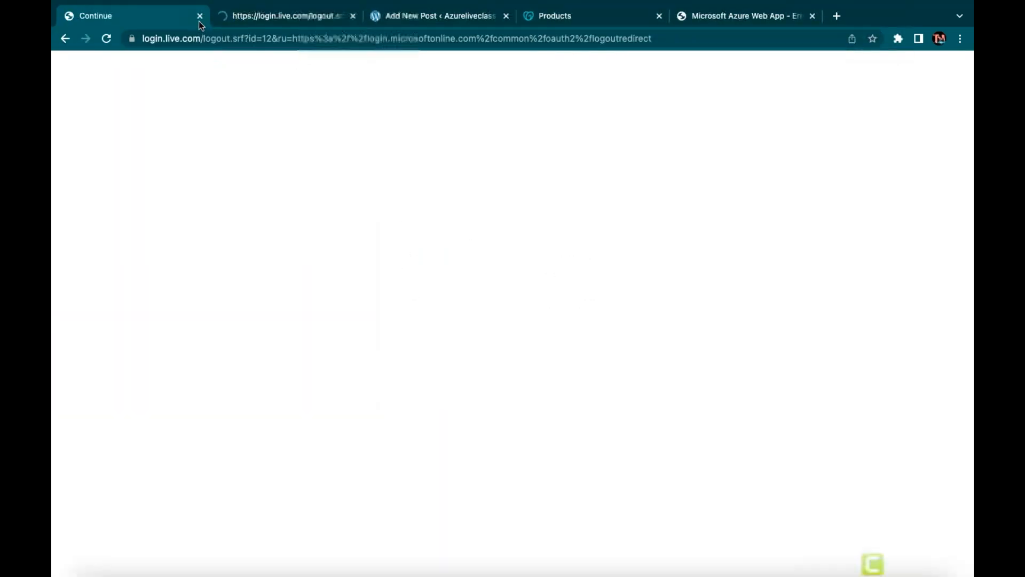
# Step: Pick the first listed account and submit its password
pyautogui.click(200, 18)
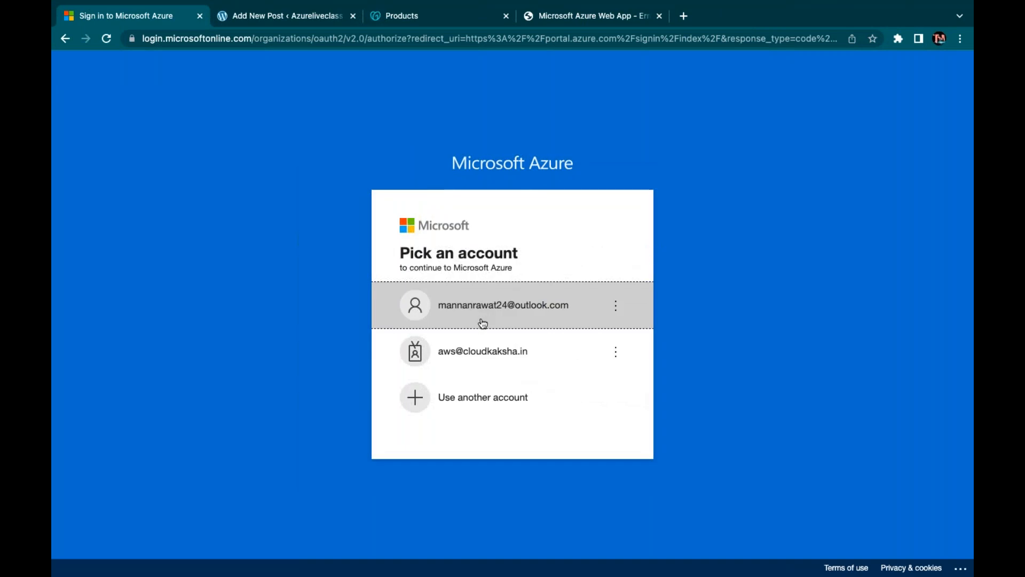
pyautogui.click(494, 299)
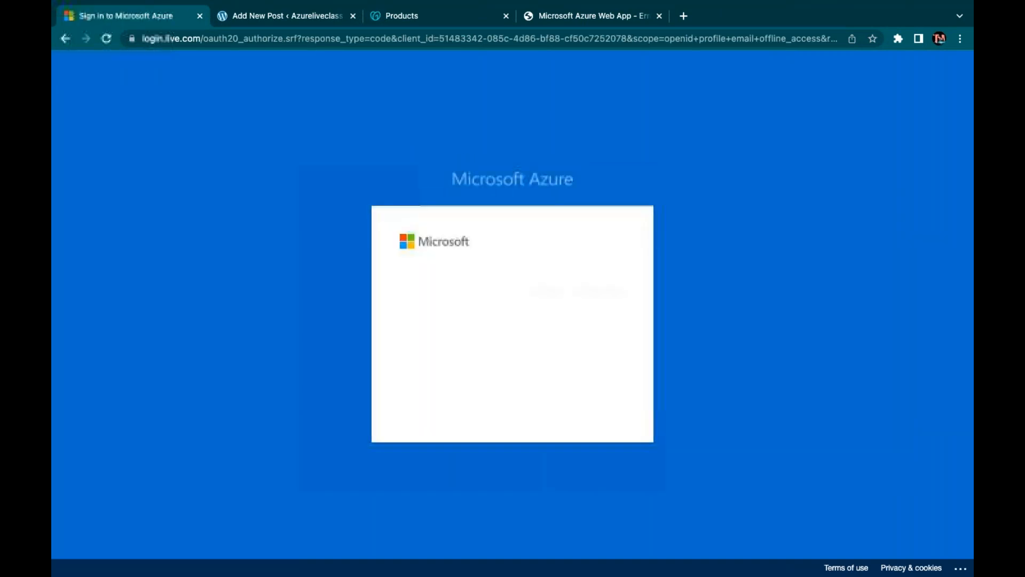
pyautogui.write('•')
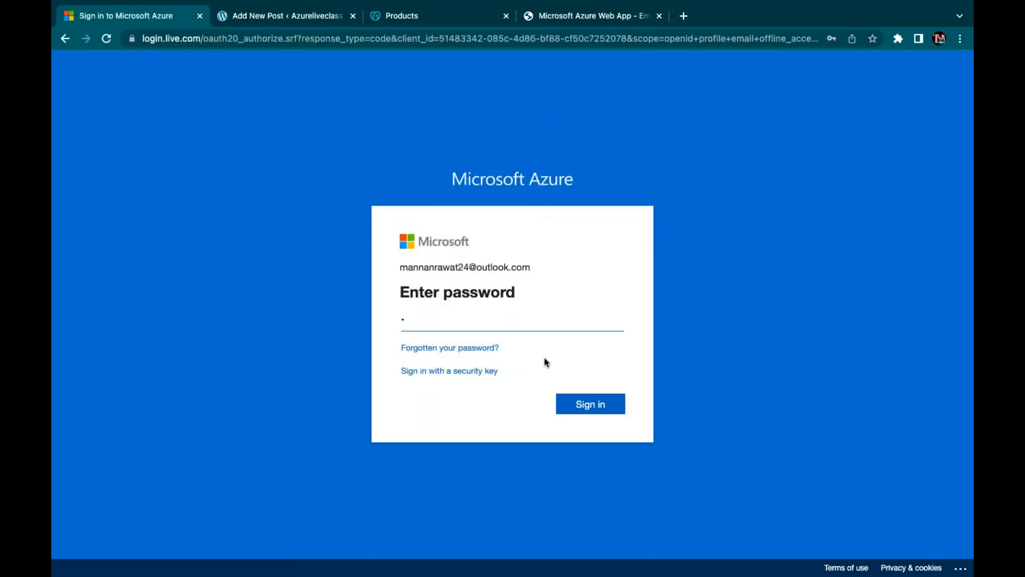
pyautogui.press('BackSpace')
pyautogui.write('•••••••••')
pyautogui.press('Return')
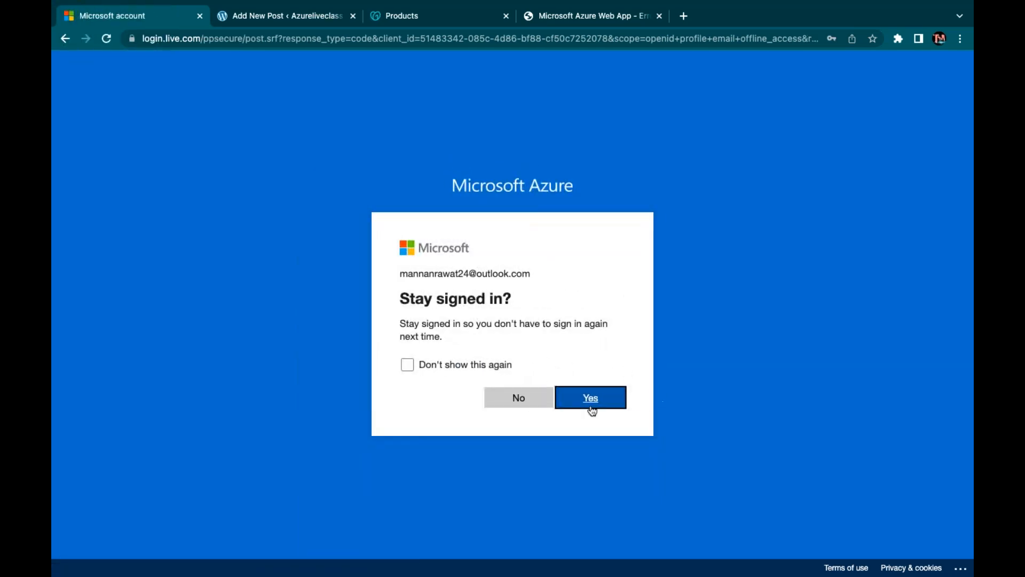
# Step: Decline staying signed in and verify with the texted code
pyautogui.click(520, 400)
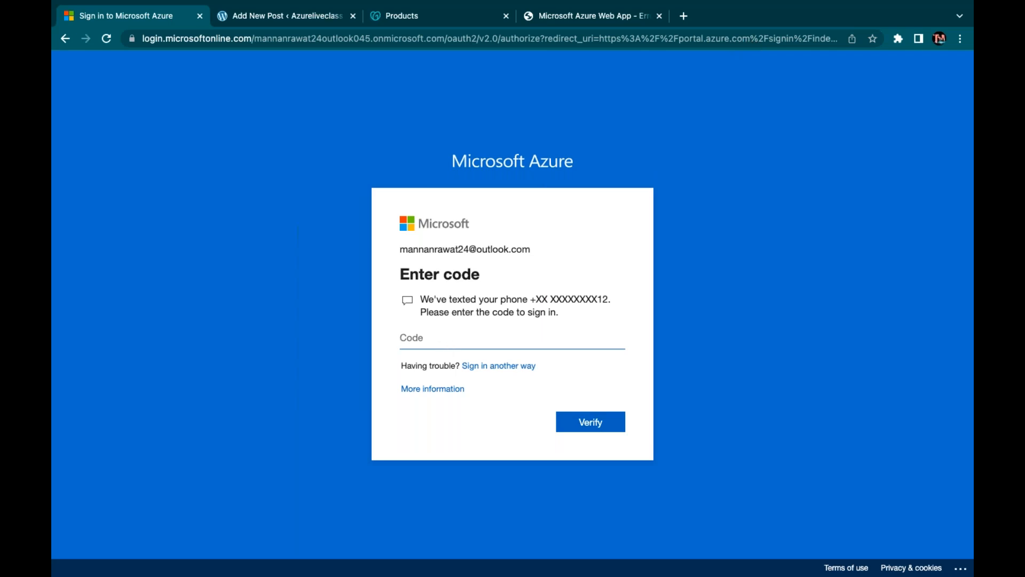
pyautogui.click(605, 427)
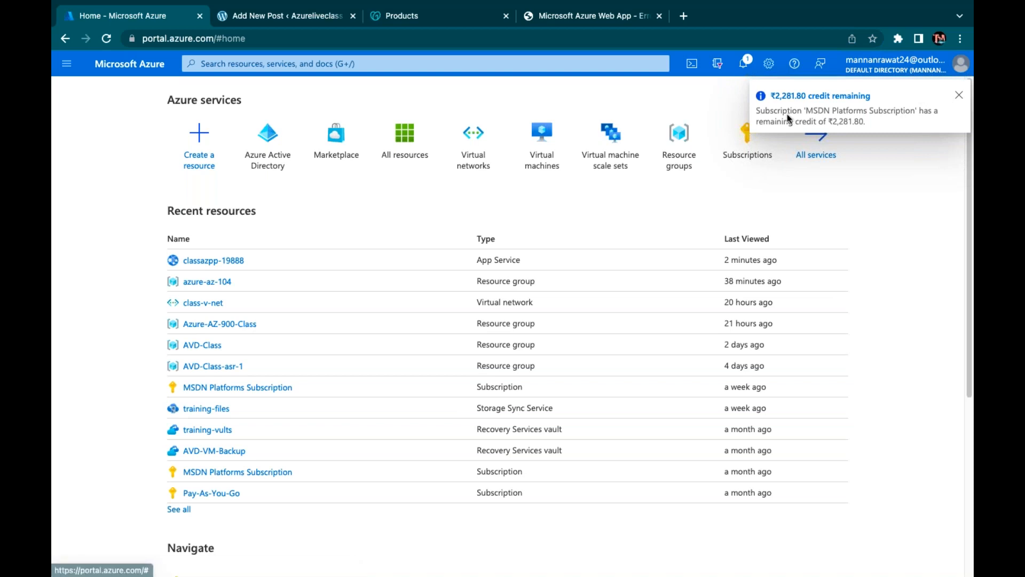
# Step: Go through All services > Web > App Services to classazpp-19888's Custom domains page
pyautogui.click(958, 96)
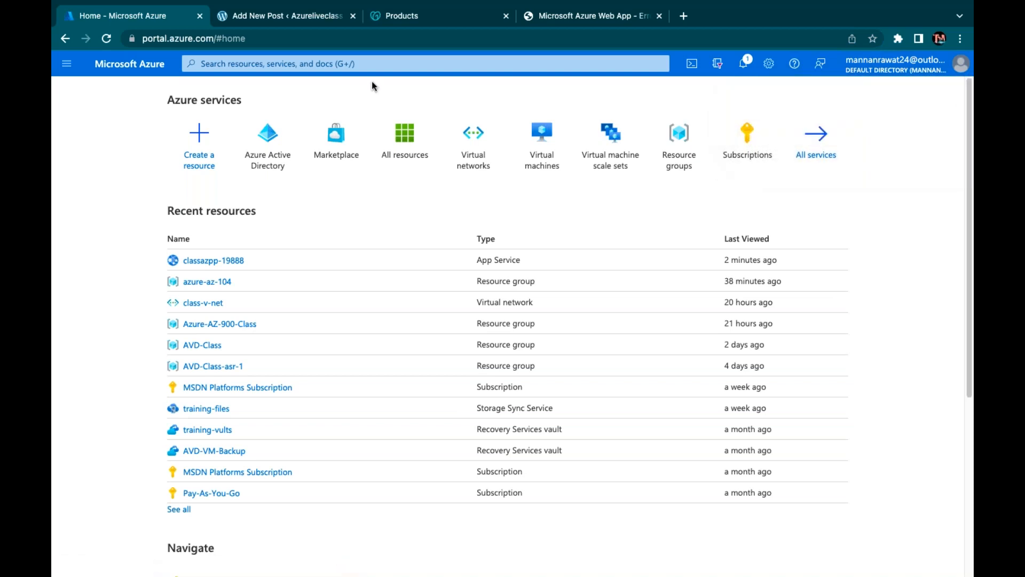
pyautogui.click(816, 139)
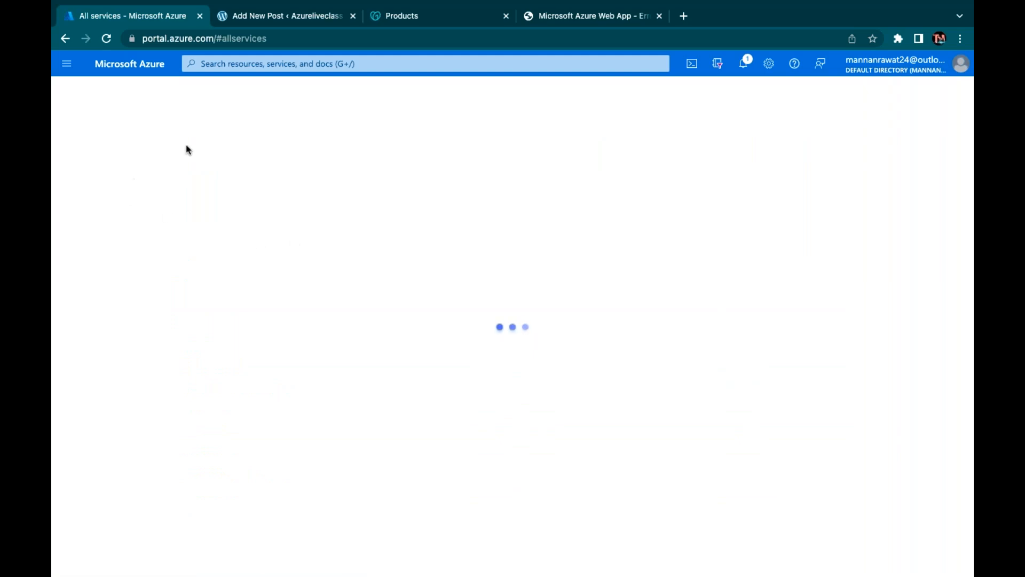
pyautogui.click(353, 16)
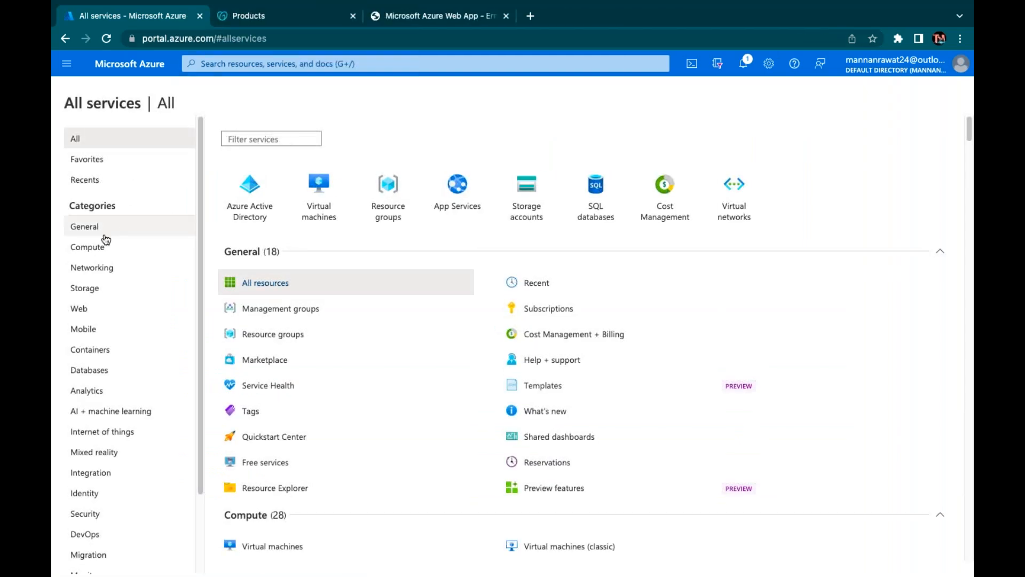
pyautogui.click(89, 306)
pyautogui.click(272, 167)
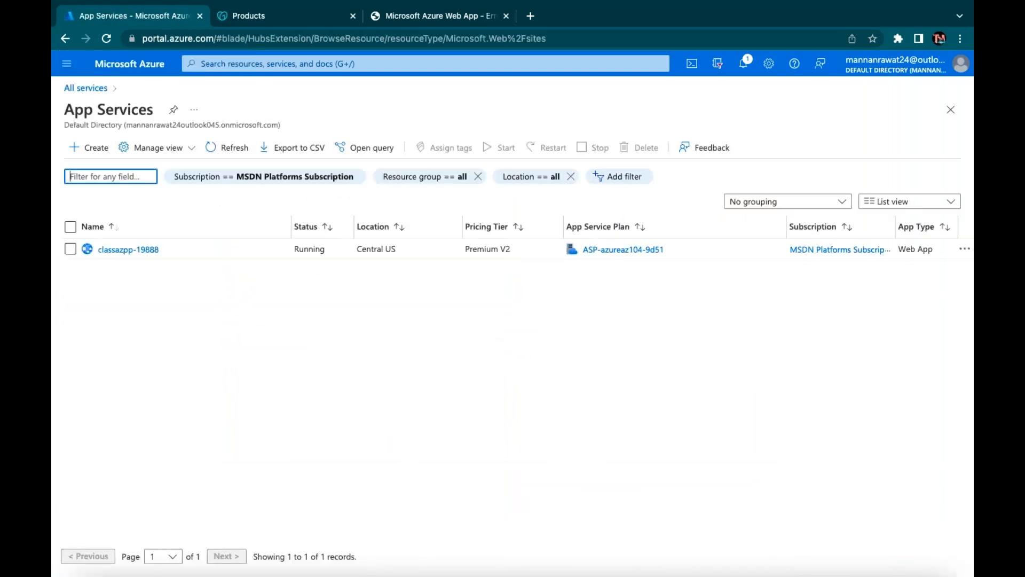
pyautogui.click(128, 250)
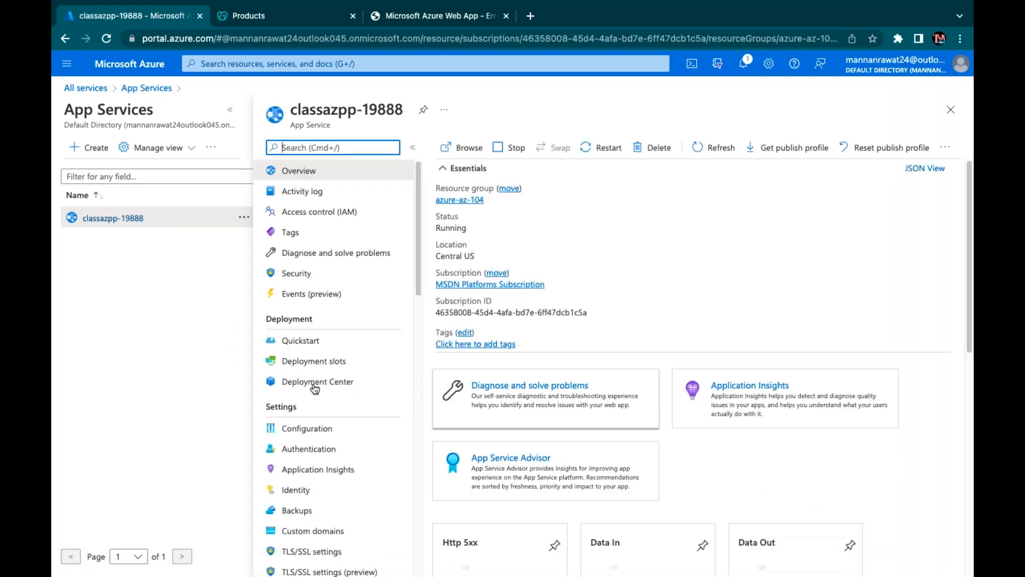
pyautogui.scroll(-2, 304, 513)
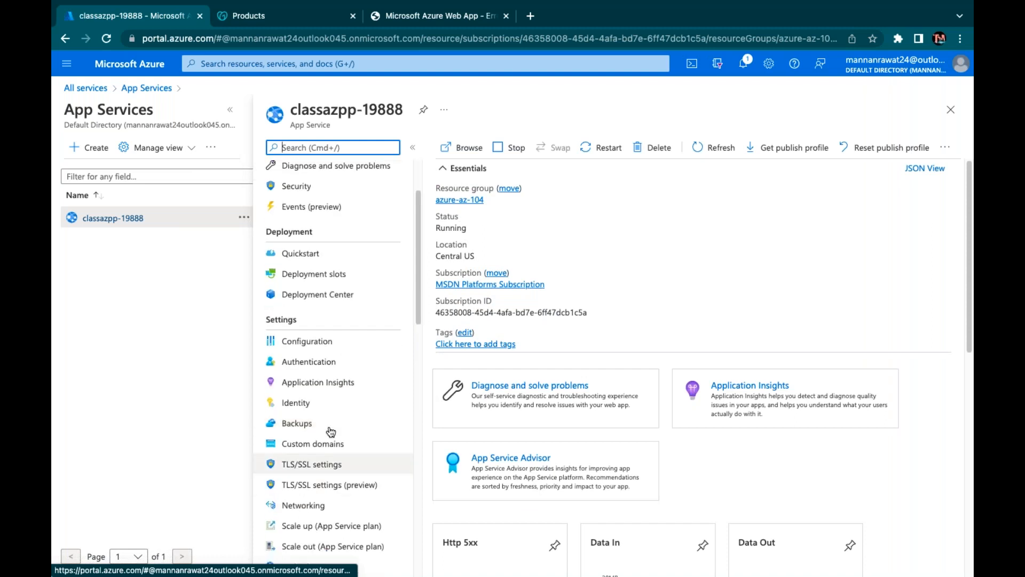
pyautogui.click(332, 446)
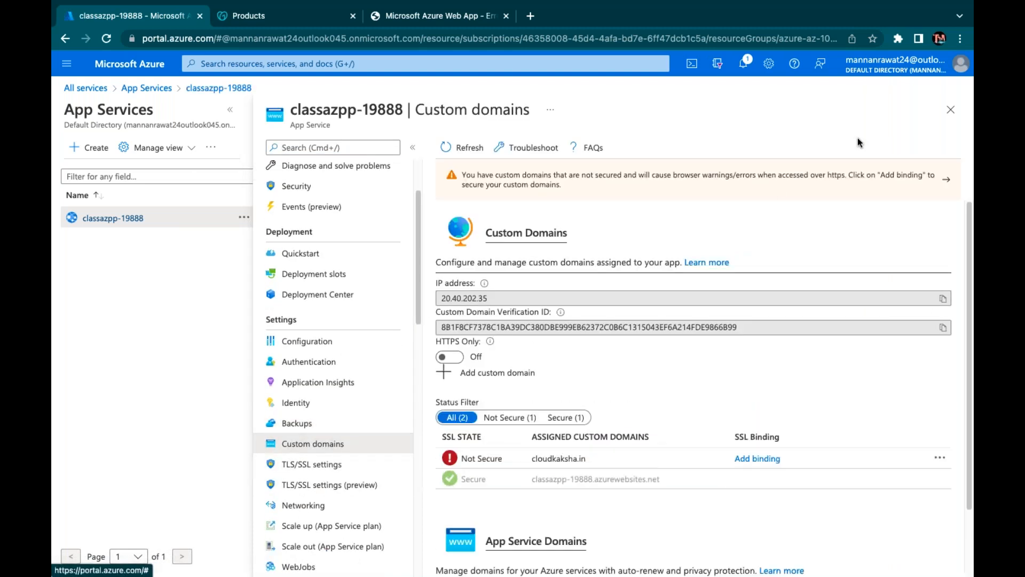
# Step: Remove the Not Secure cloudkaksha.in custom domain from classazpp-19888
pyautogui.click(942, 461)
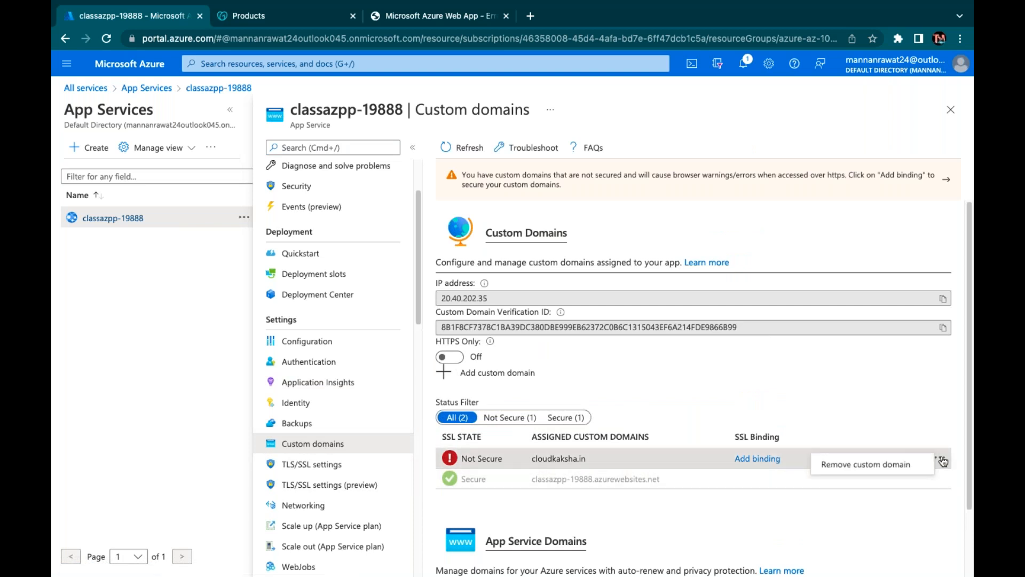
pyautogui.click(864, 464)
pyautogui.click(484, 532)
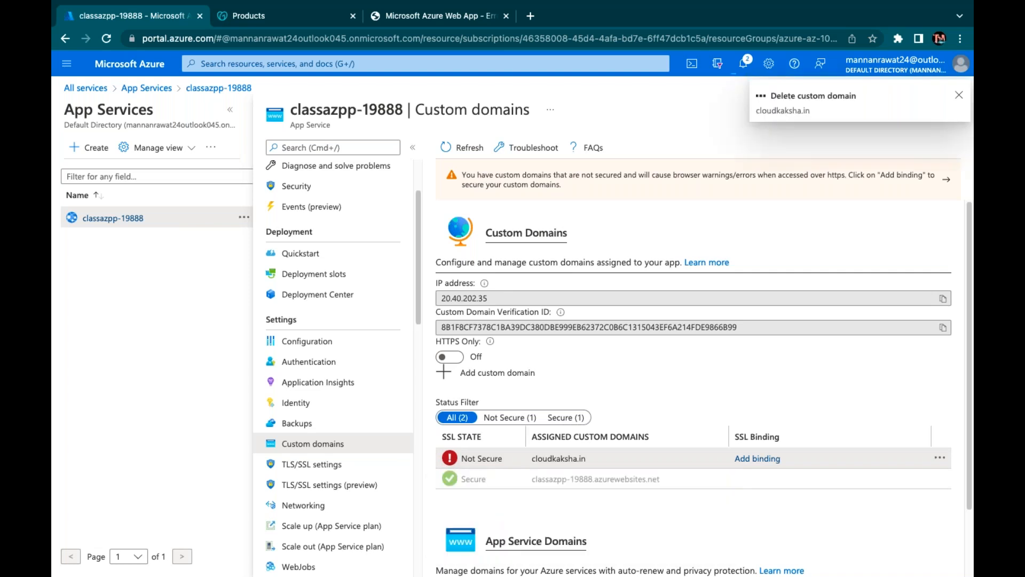
# Step: Validate cloudkaksha.in again in Add custom domain, then close the web app site tab
pyautogui.click(496, 381)
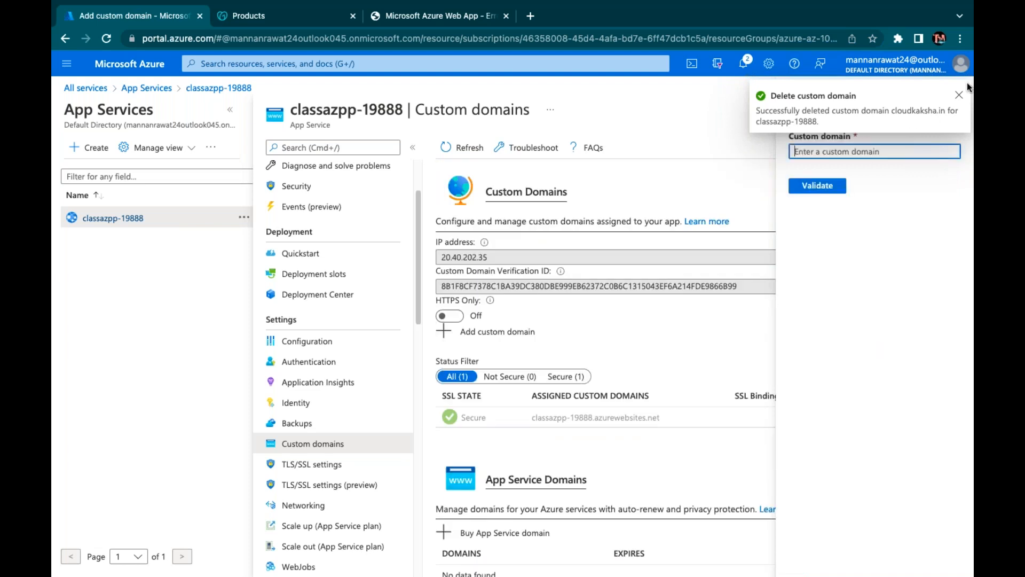
pyautogui.click(960, 96)
pyautogui.click(811, 149)
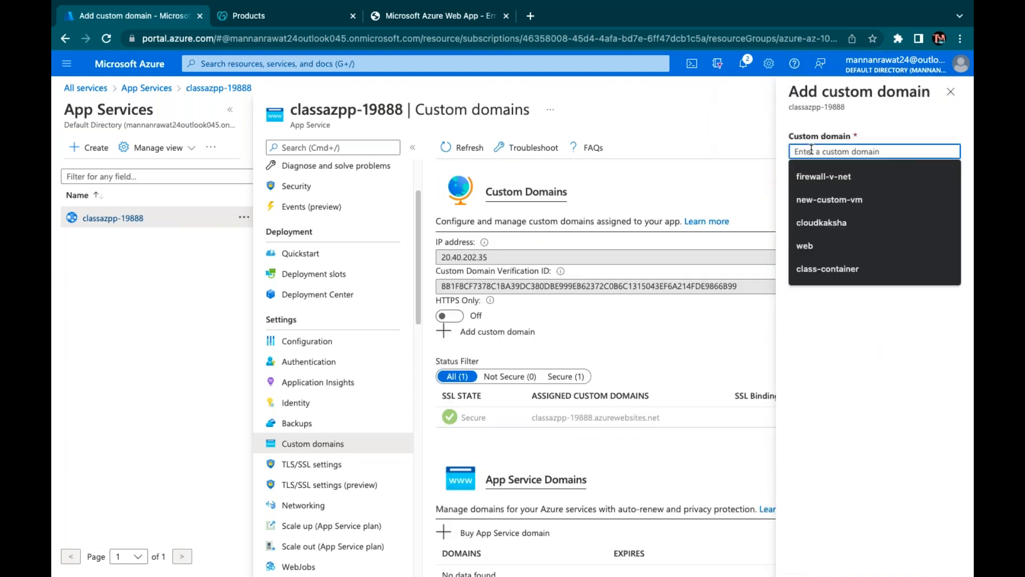
pyautogui.write('cloudkaksha.in')
pyautogui.click(822, 186)
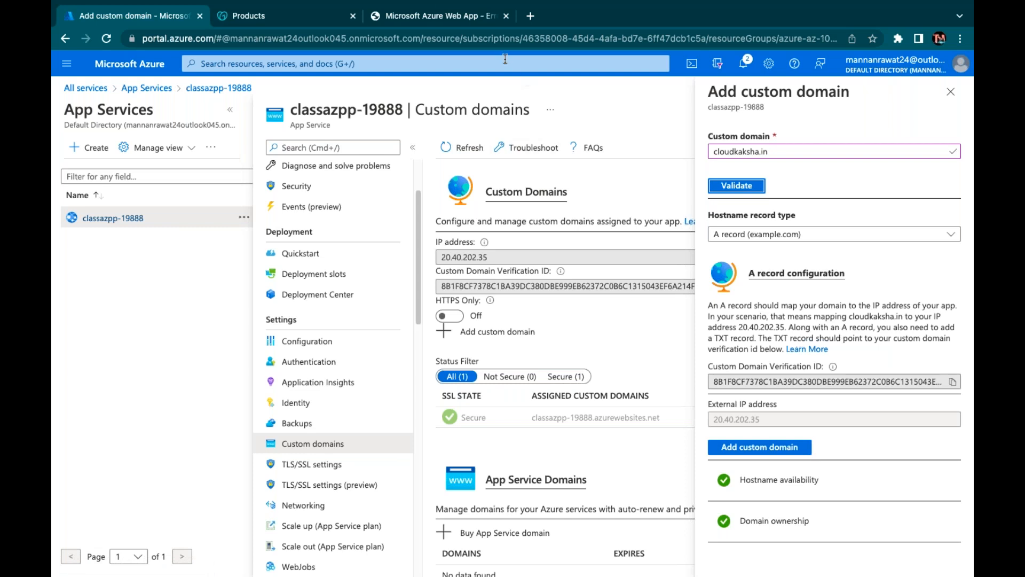
pyautogui.click(443, 19)
pyautogui.click(506, 16)
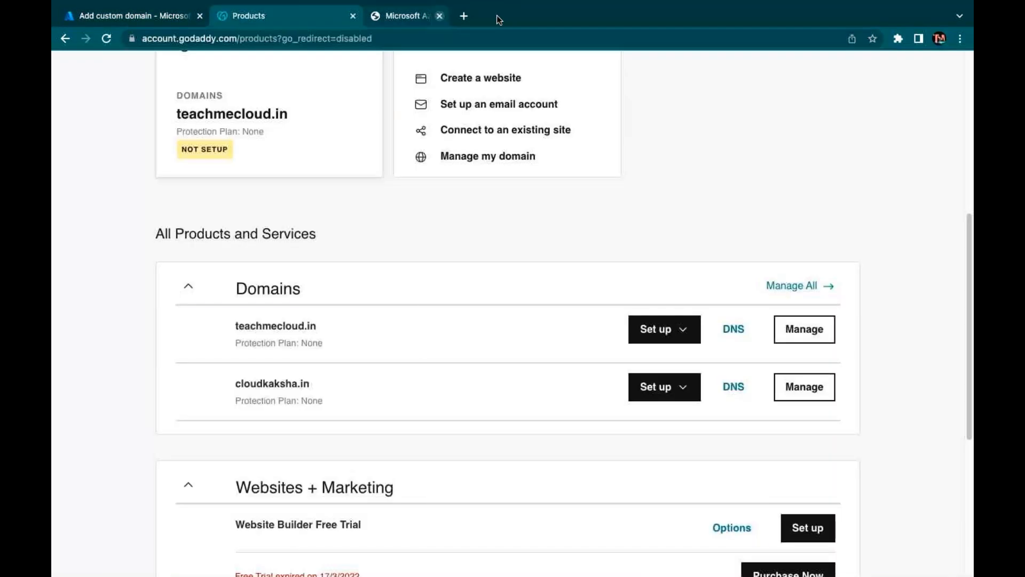
# Step: Go from GoDaddy Products to cloudkaksha.in's Manage Domain, then Manage DNS, closing the chat popup
pyautogui.scroll(-2, 408, 273)
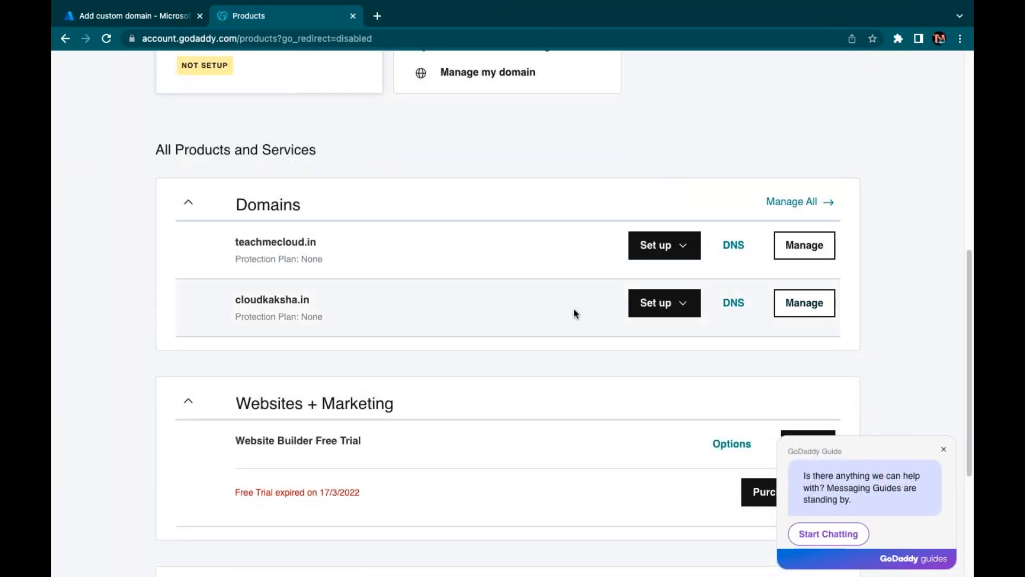
pyautogui.click(805, 312)
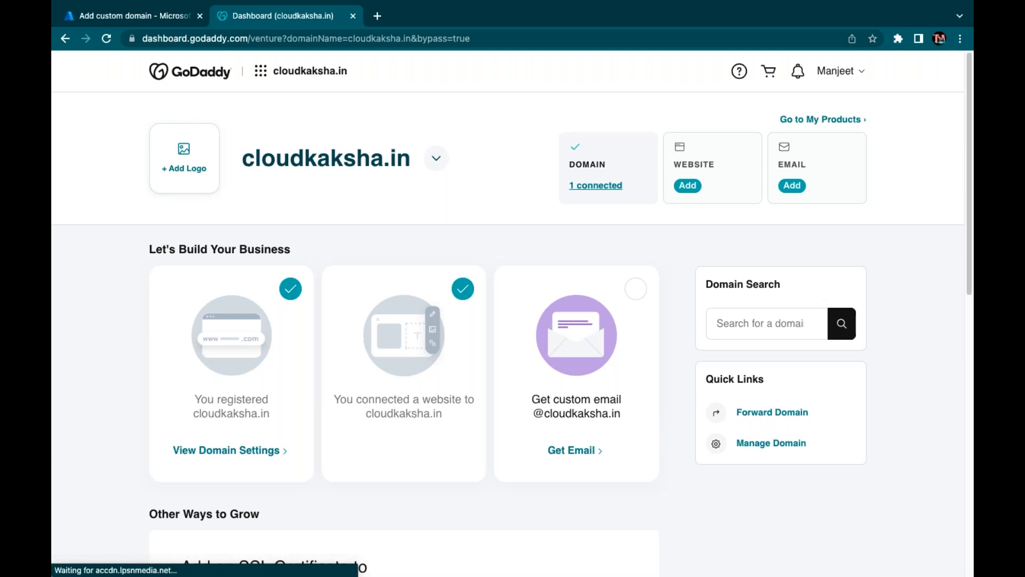
pyautogui.scroll(-15, 178, 329)
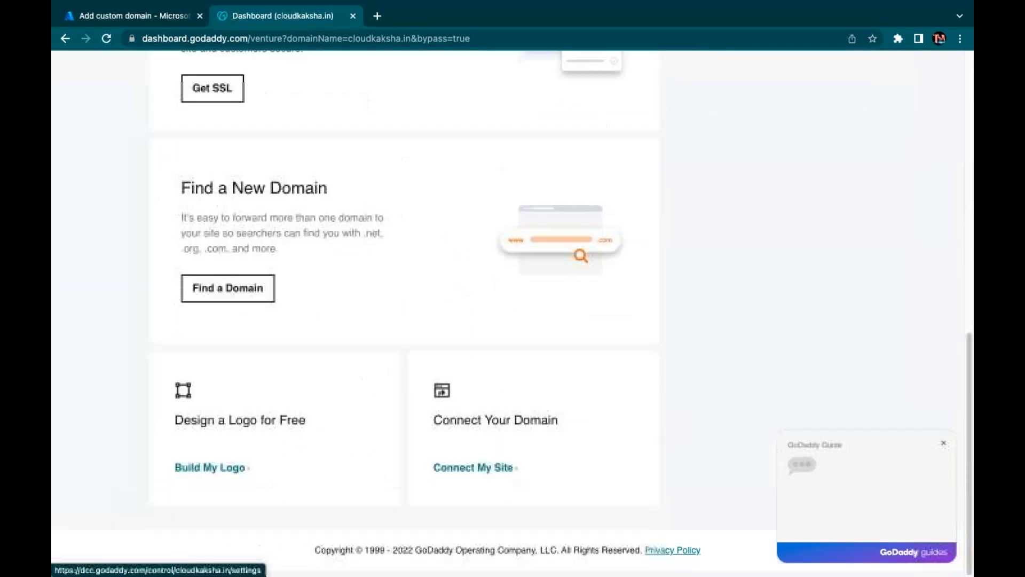
pyautogui.scroll(15, 178, 329)
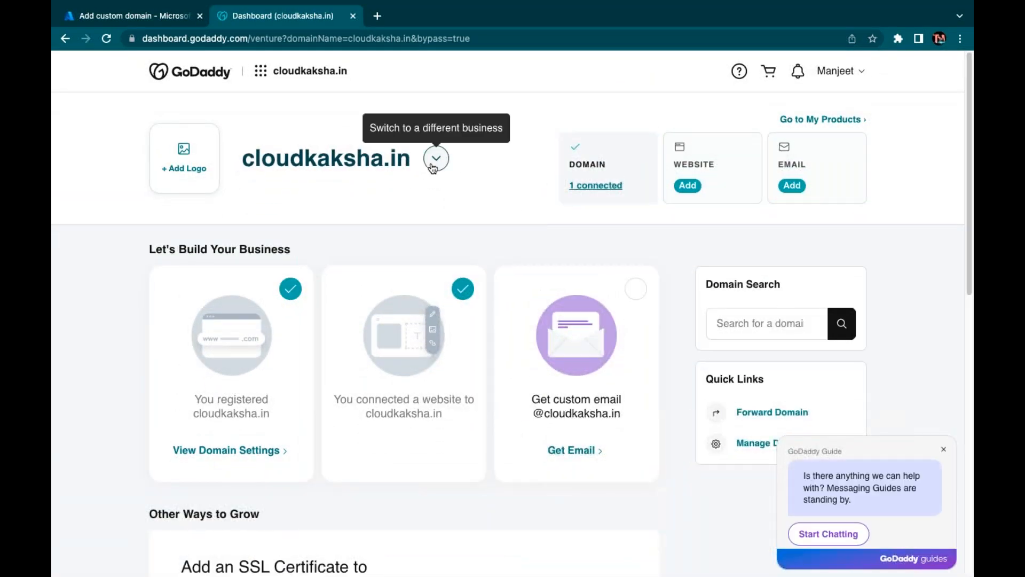
pyautogui.click(440, 167)
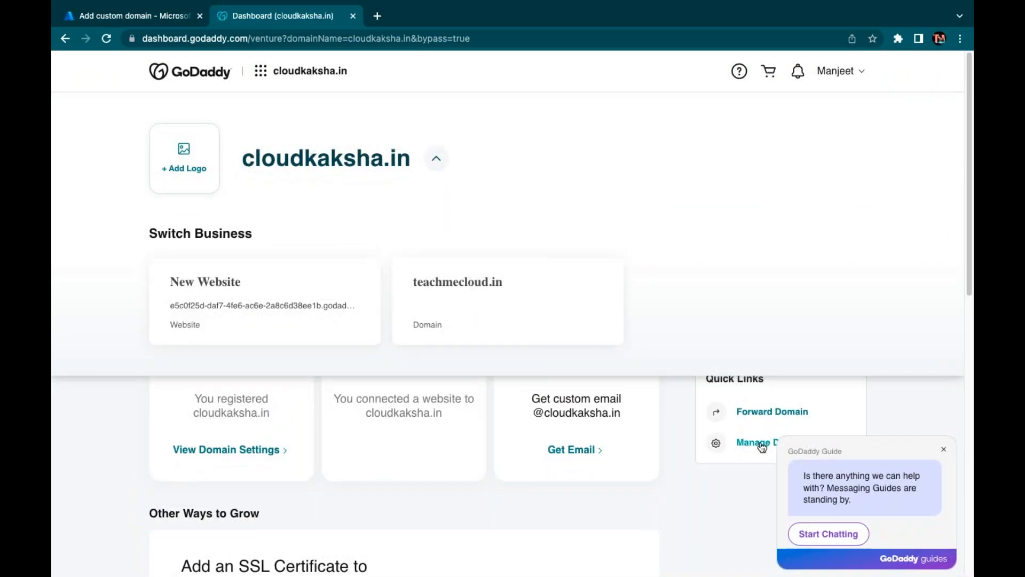
pyautogui.click(944, 451)
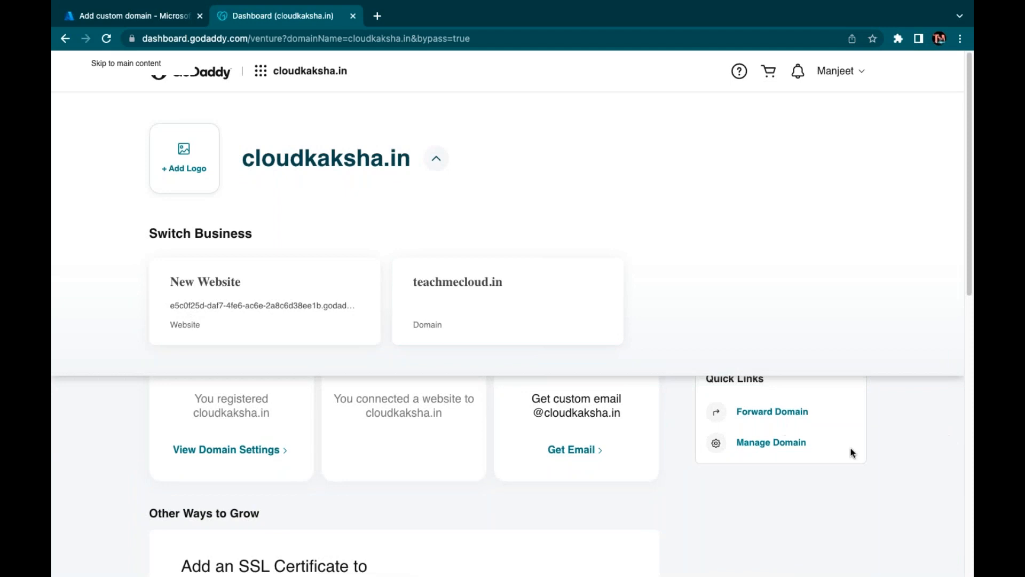
pyautogui.click(764, 447)
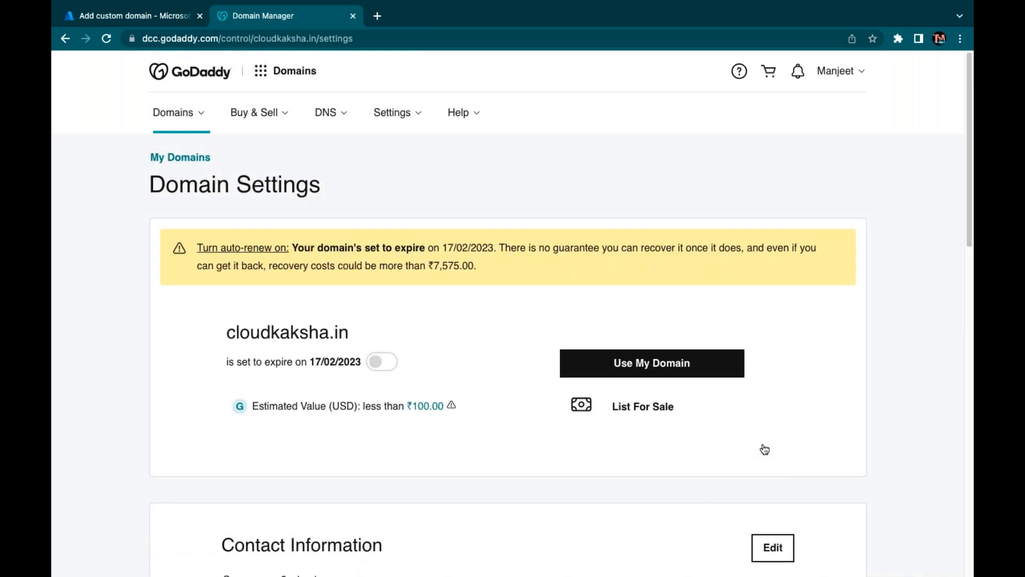
pyautogui.scroll(-10, 595, 431)
pyautogui.click(604, 429)
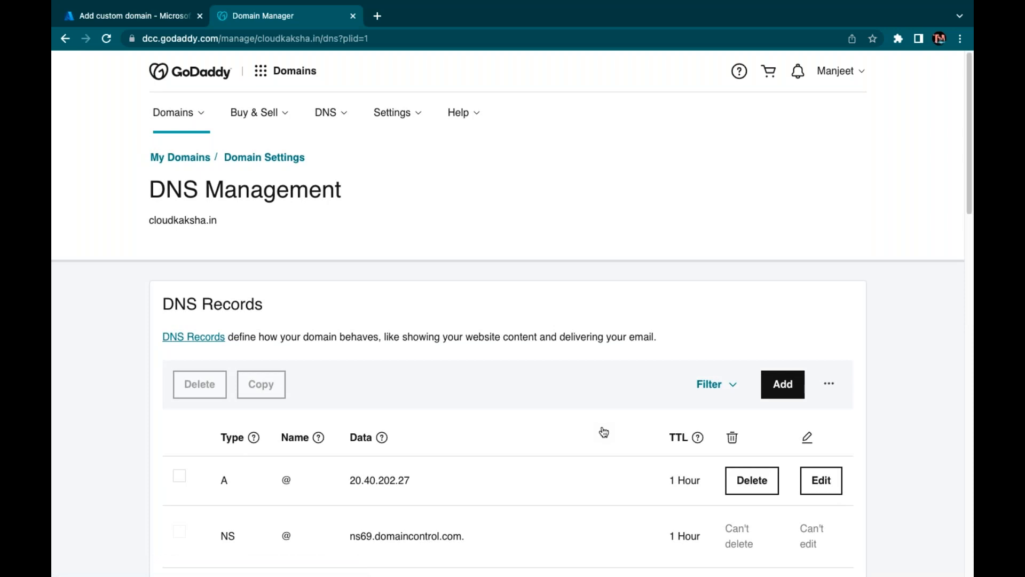
# Step: Delete the www CNAME record and the asuid TXT record from GoDaddy DNS
pyautogui.scroll(-6, 473, 489)
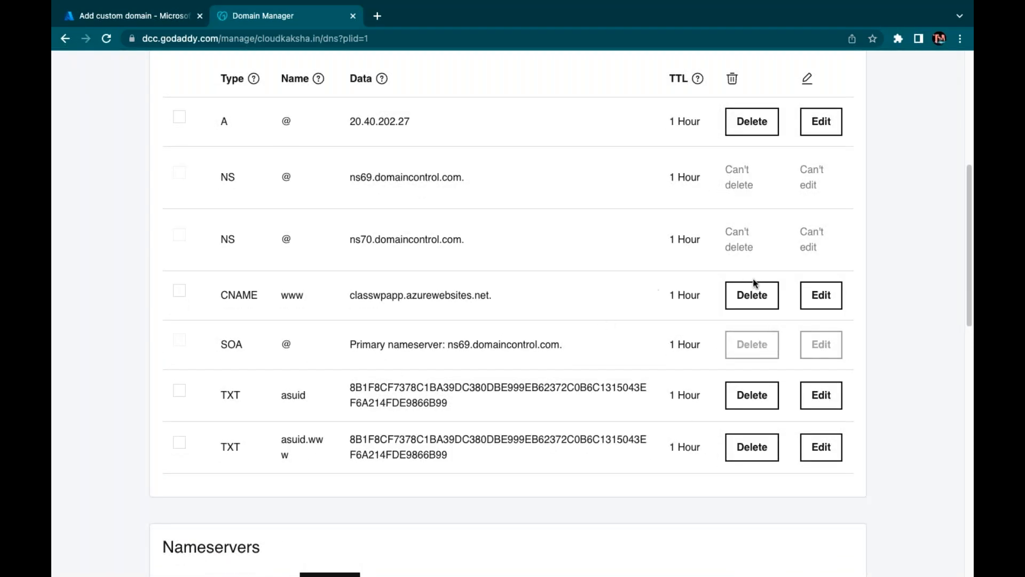
pyautogui.click(750, 296)
pyautogui.click(321, 208)
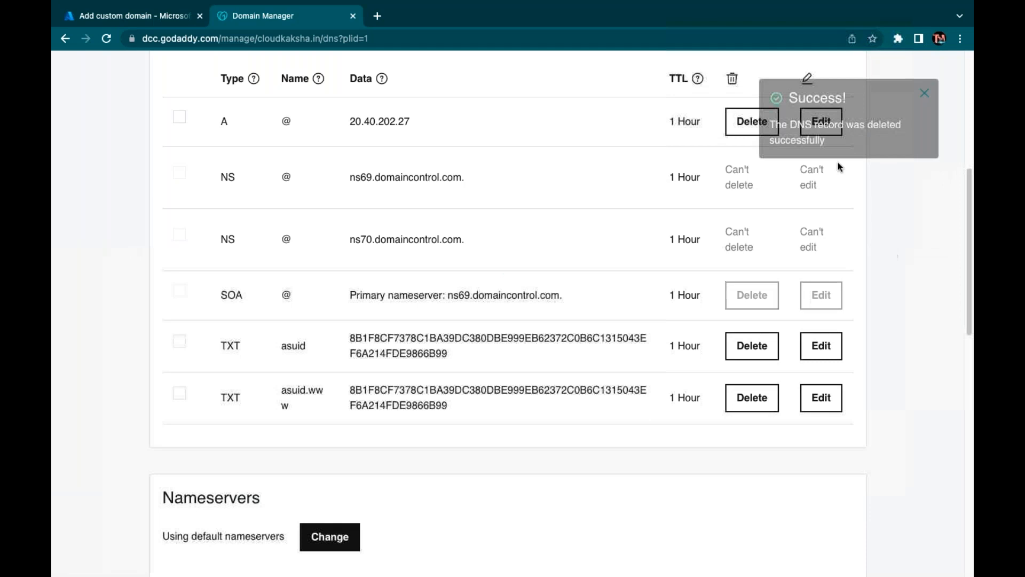
pyautogui.click(751, 346)
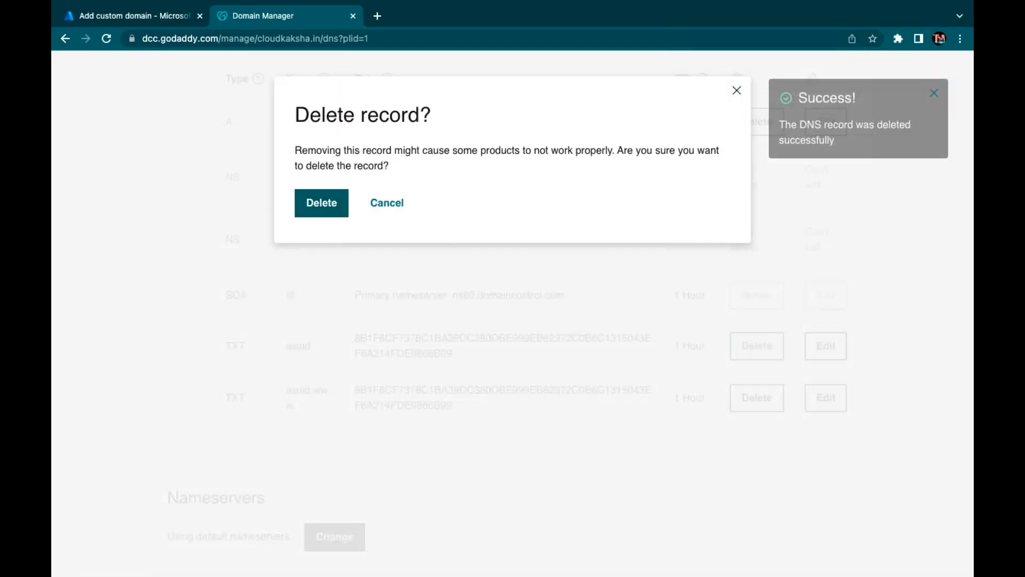
pyautogui.click(321, 202)
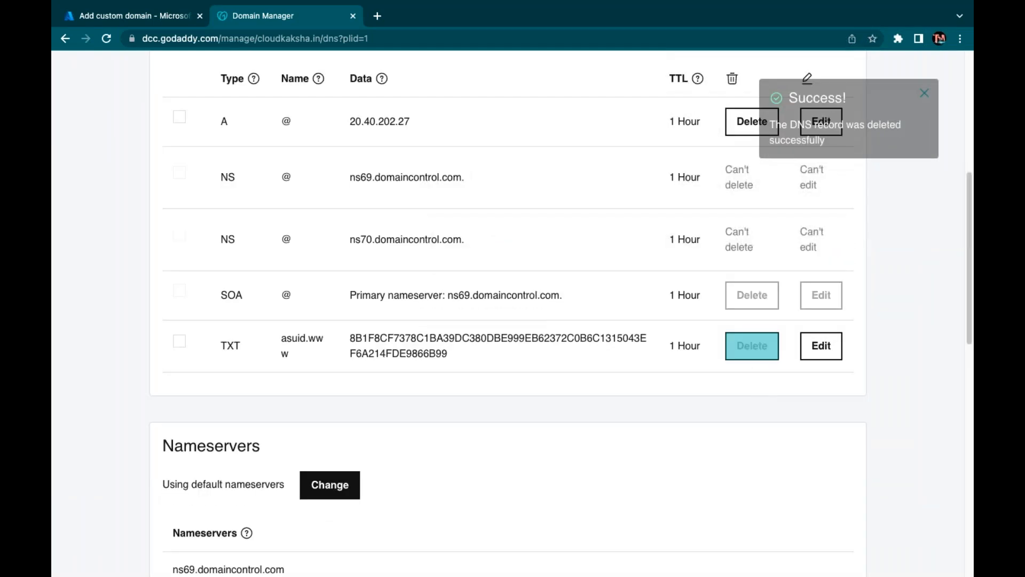
# Step: Delete the asuid.www TXT record and the old A record for 20.40.202.27
pyautogui.click(757, 345)
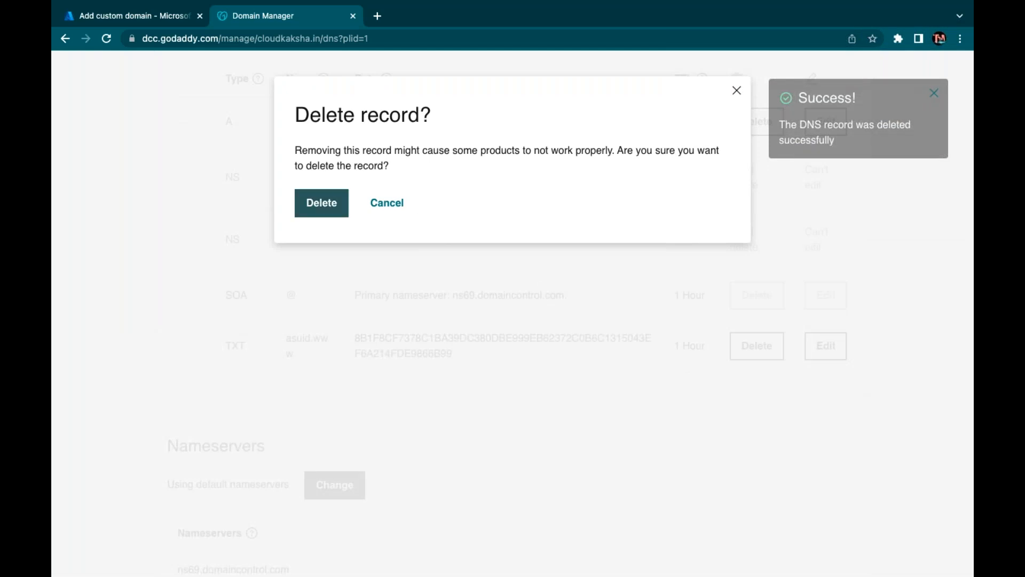
pyautogui.click(315, 203)
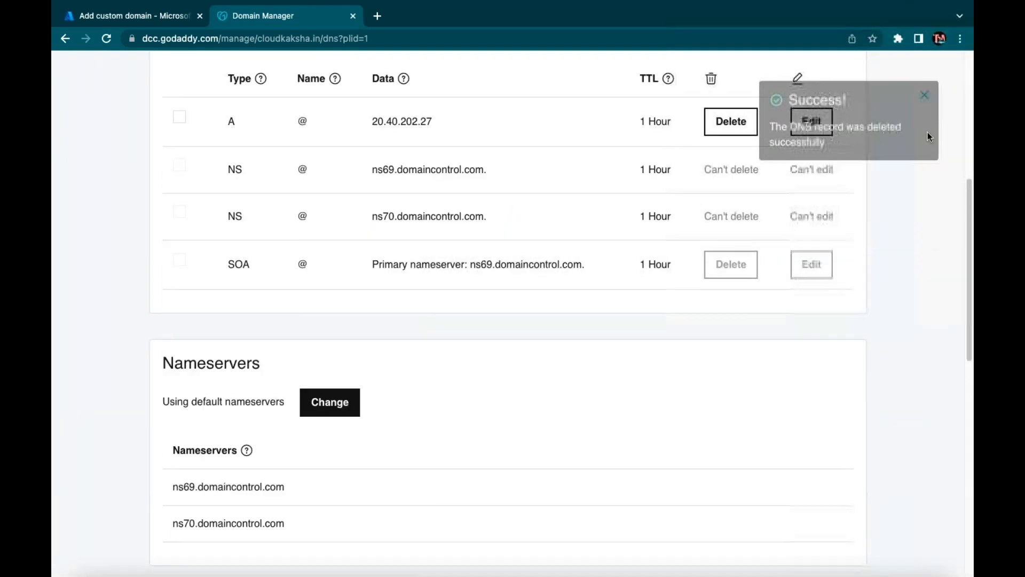
pyautogui.click(731, 121)
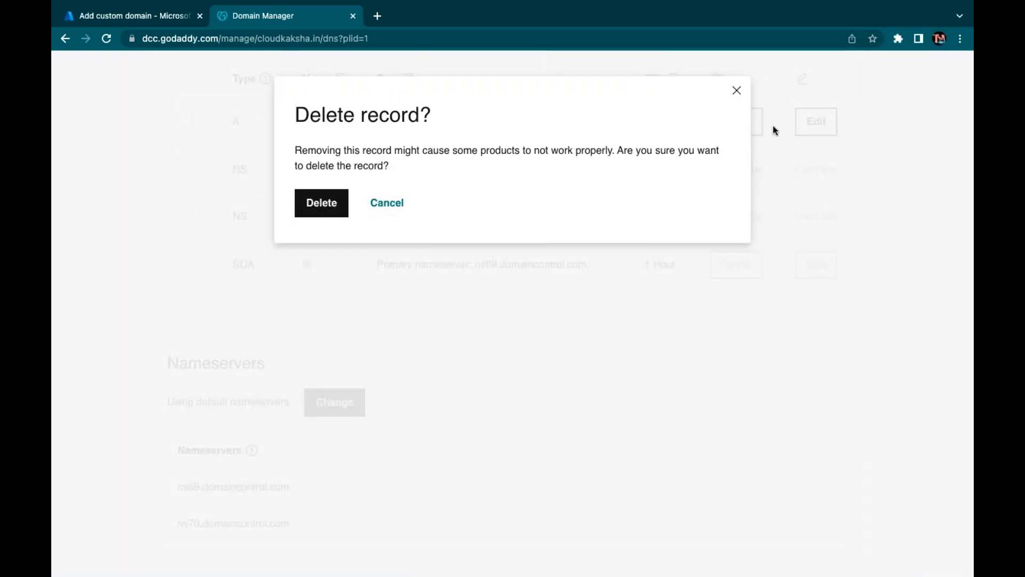
pyautogui.click(321, 203)
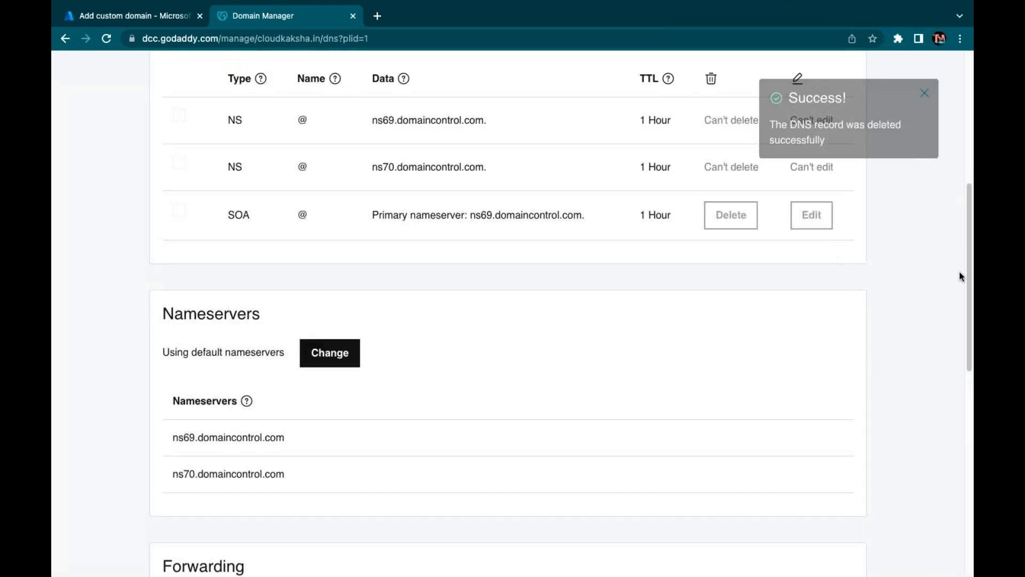
pyautogui.scroll(7, 719, 293)
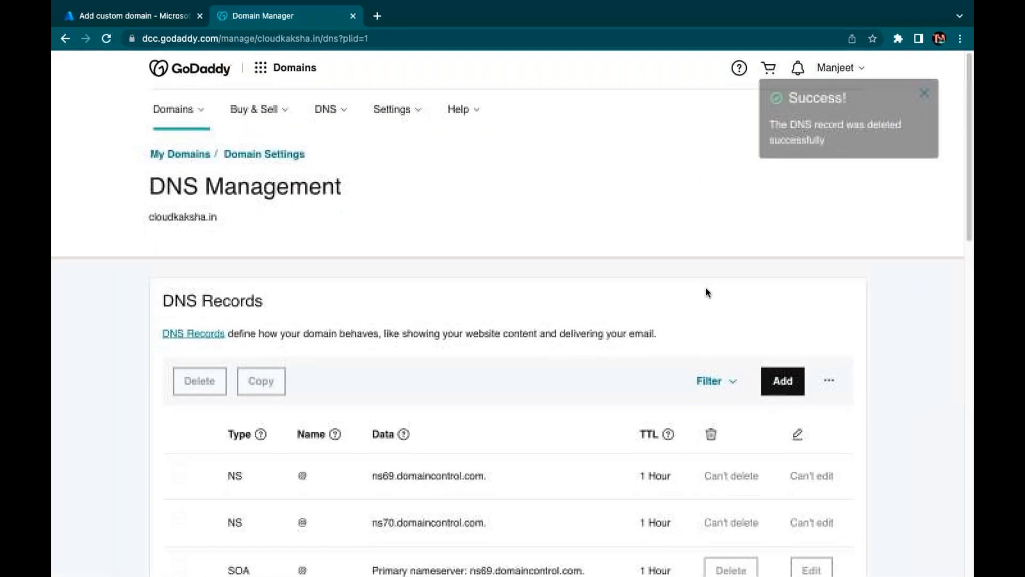
pyautogui.scroll(-3, 705, 292)
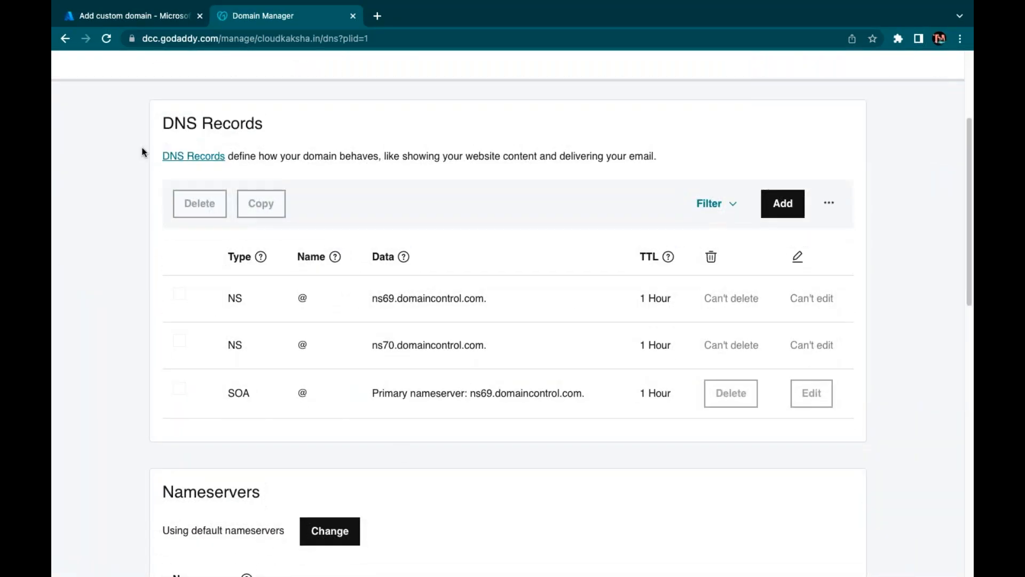
pyautogui.click(133, 17)
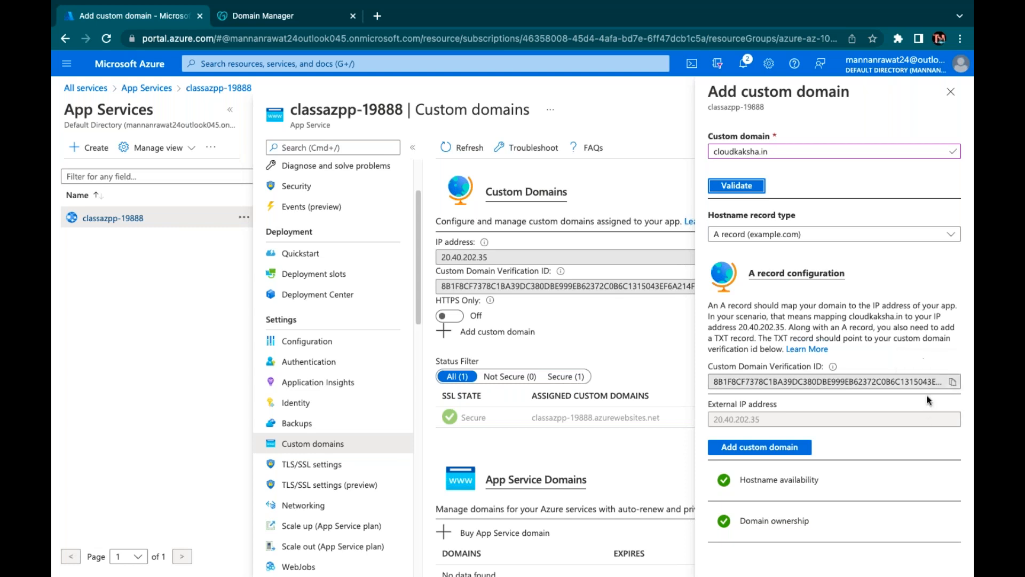
# Step: Copy the app's external IP address 20.40.202.35 from the Azure custom domain pane
pyautogui.doubleClick(761, 419)
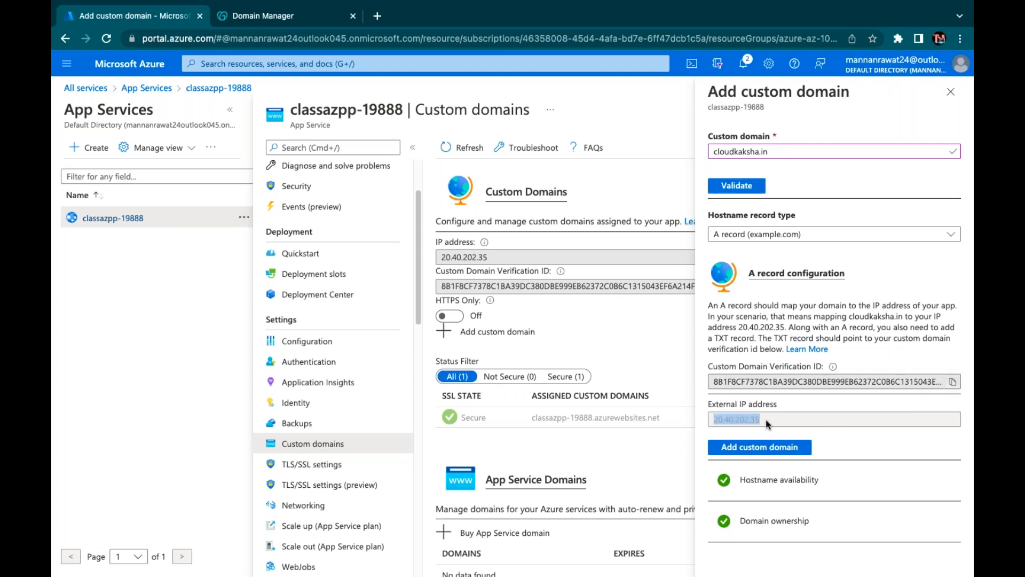
pyautogui.rightClick(734, 418)
pyautogui.click(766, 448)
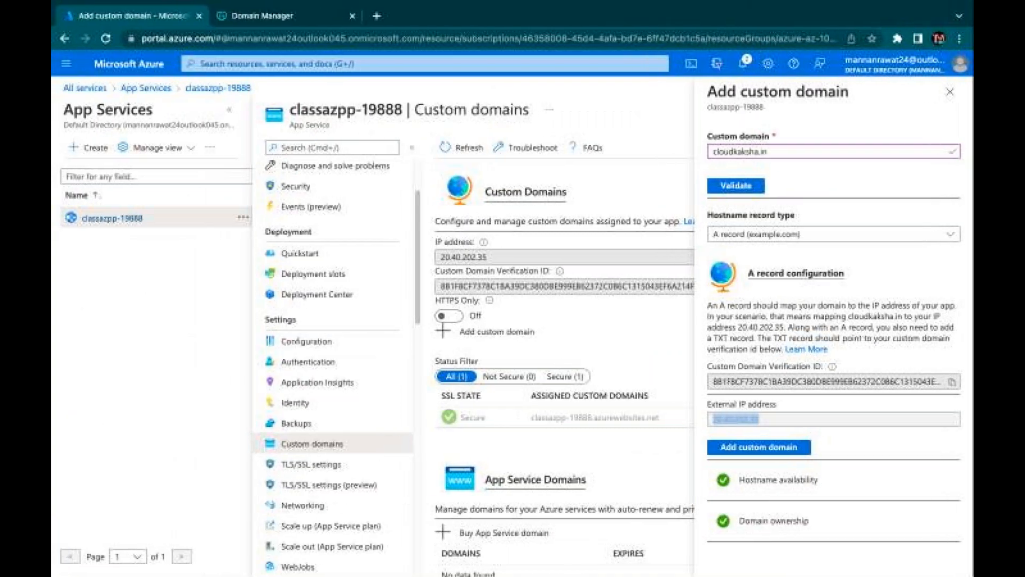
pyautogui.click(275, 16)
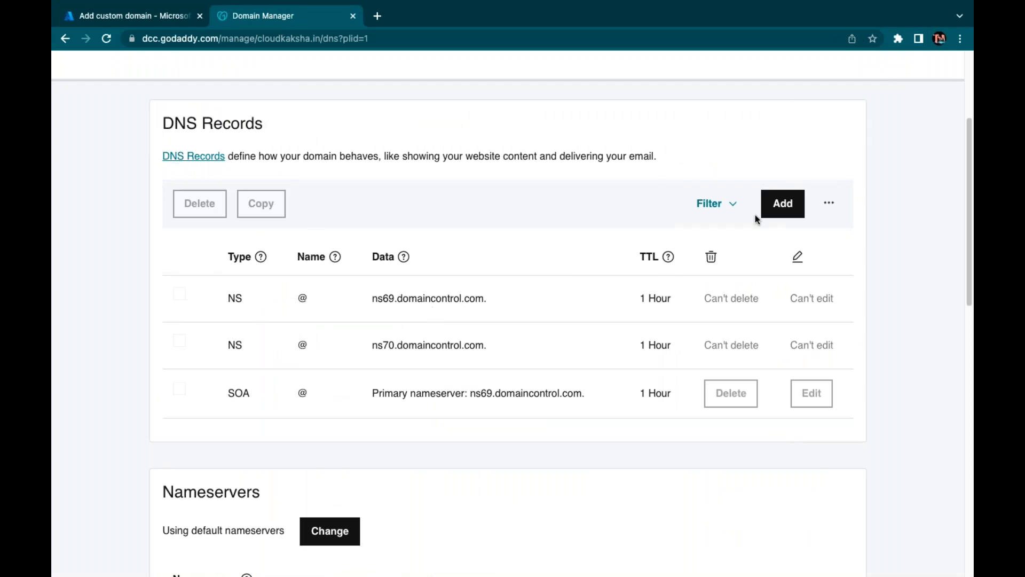
# Step: Add a GoDaddy A record for @ pointing to 20.40.202.35 with a custom 3600-second TTL
pyautogui.click(790, 207)
pyautogui.click(224, 320)
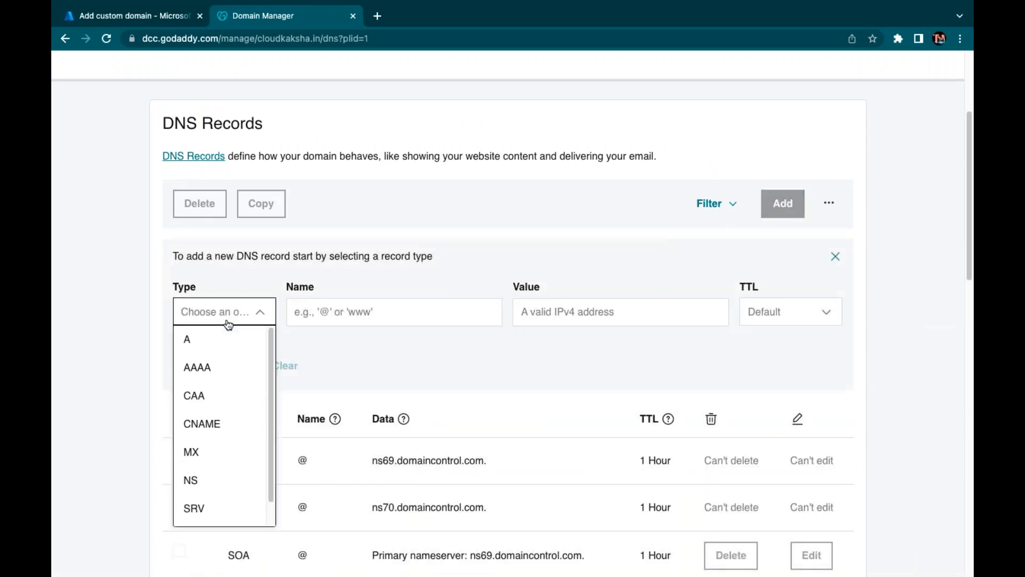
pyautogui.click(198, 339)
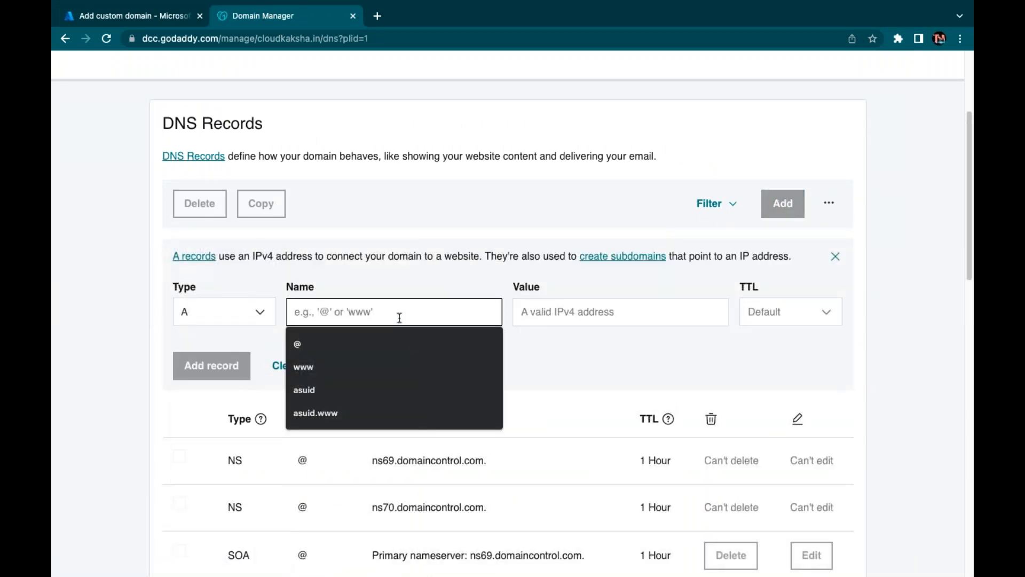
pyautogui.write('@')
pyautogui.click(588, 320)
pyautogui.hotkey('ctrl', 'v')
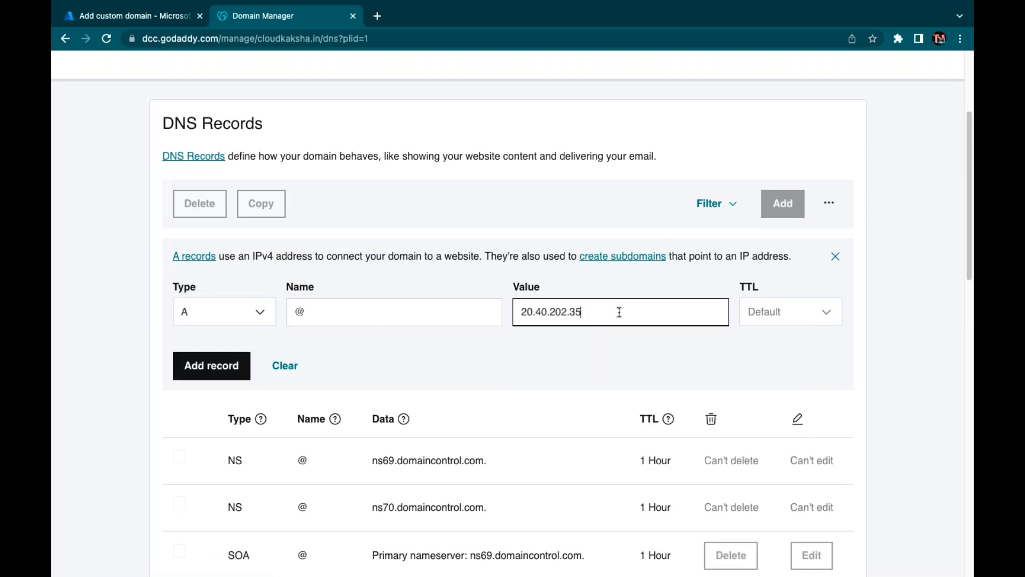
pyautogui.click(787, 319)
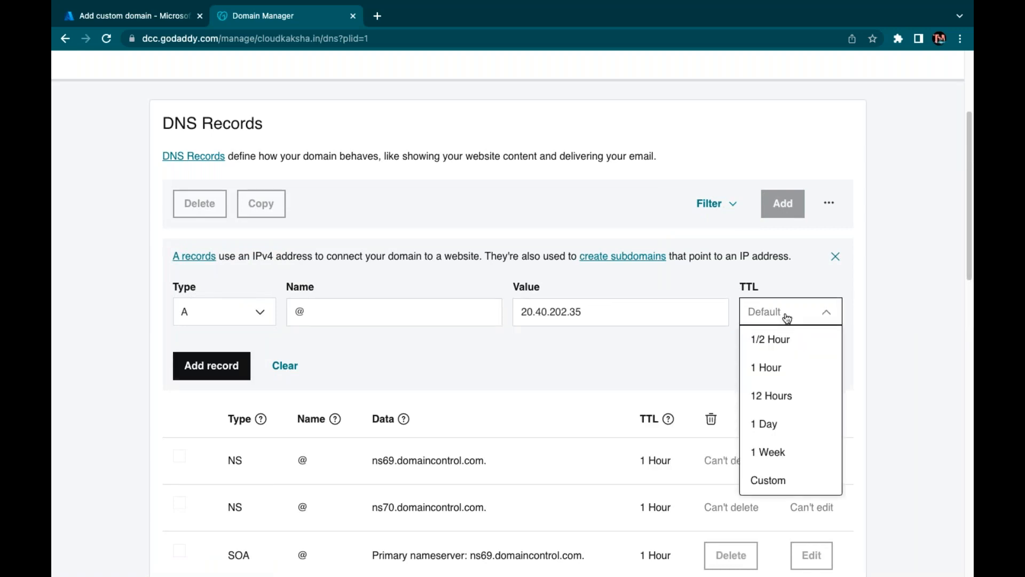
pyautogui.click(769, 479)
pyautogui.click(774, 377)
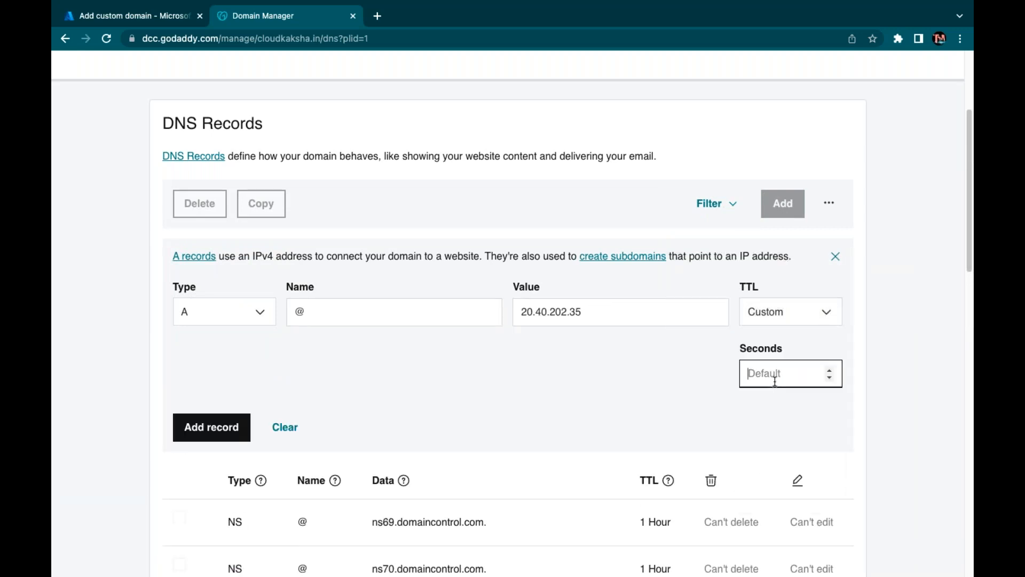
pyautogui.write('3600')
pyautogui.click(213, 430)
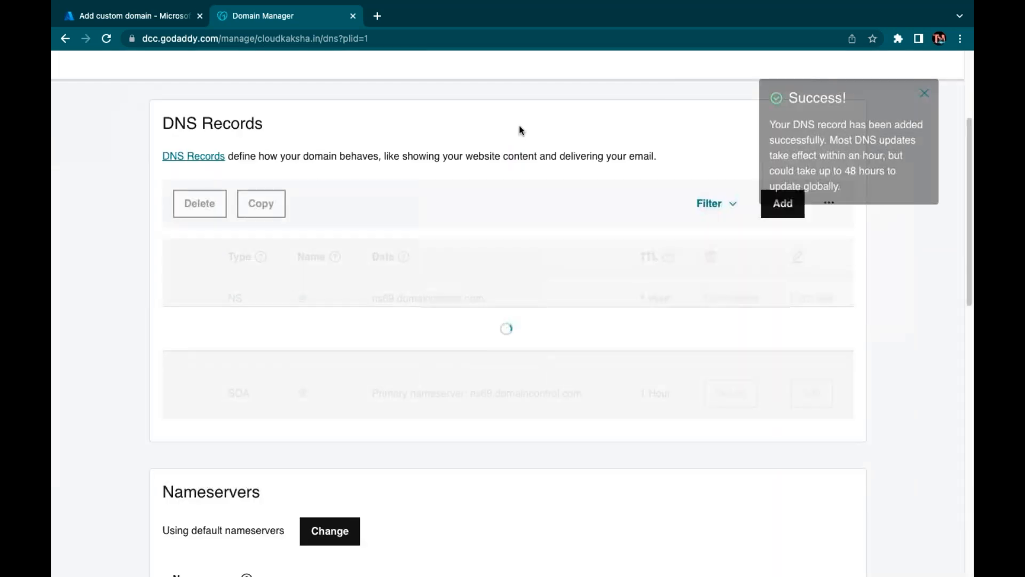
pyautogui.click(154, 49)
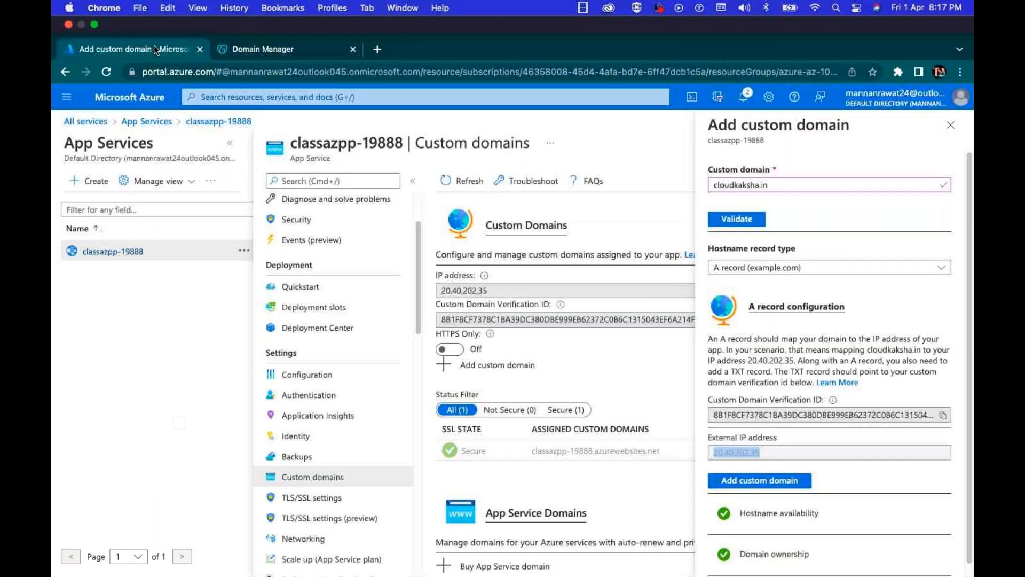
# Step: Set the hostname record type to CNAME and copy its target classazpp-19888.azurewebsites.net
pyautogui.click(774, 238)
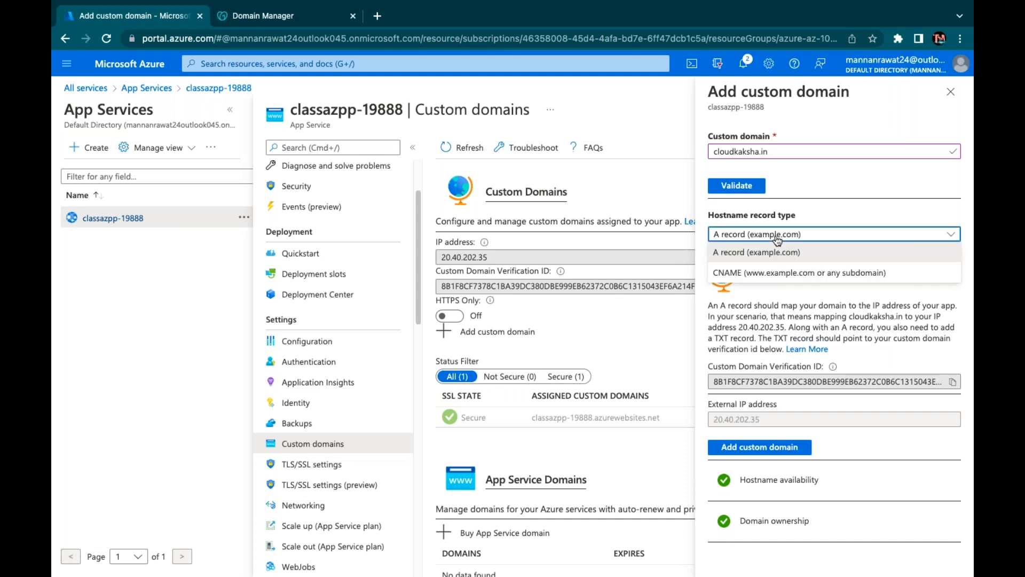
pyautogui.click(746, 273)
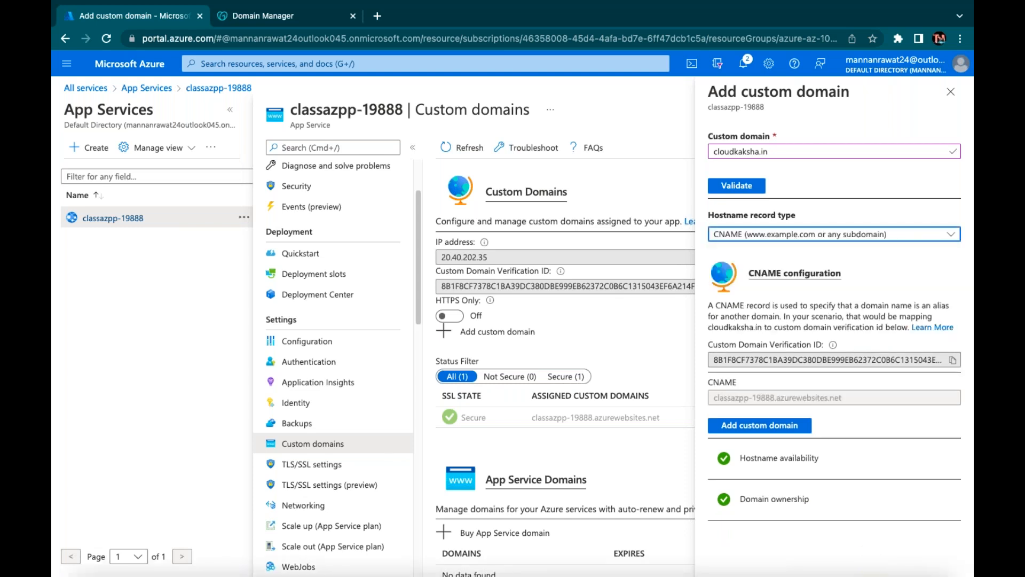
pyautogui.doubleClick(856, 398)
pyautogui.click(881, 386)
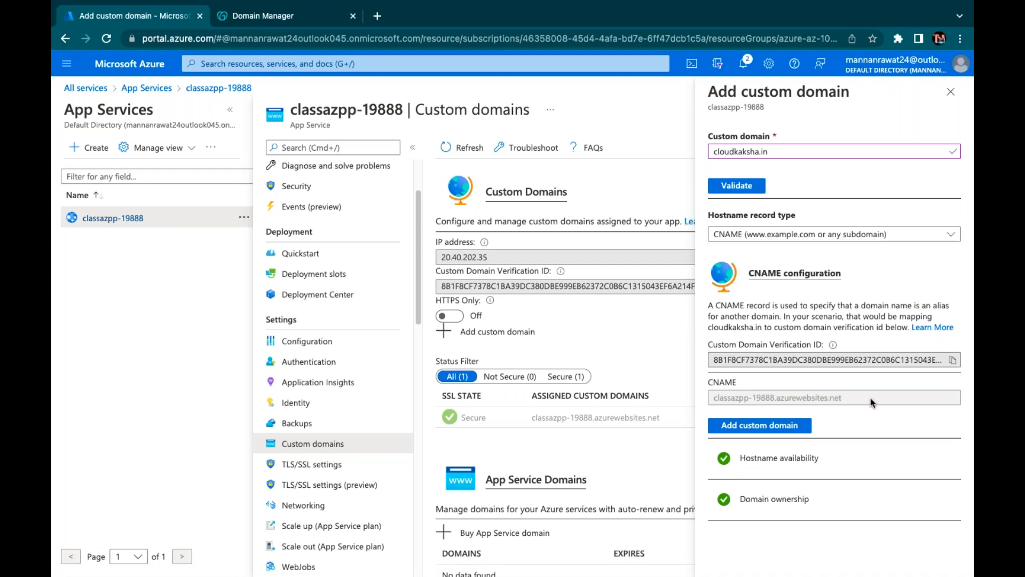
pyautogui.tripleClick(774, 399)
pyautogui.rightClick(774, 399)
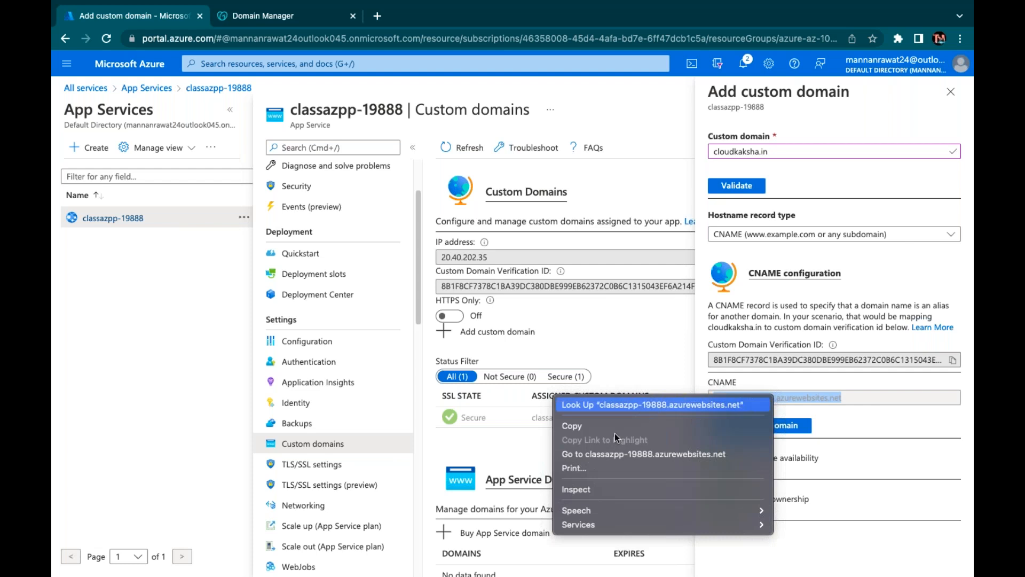
pyautogui.click(573, 427)
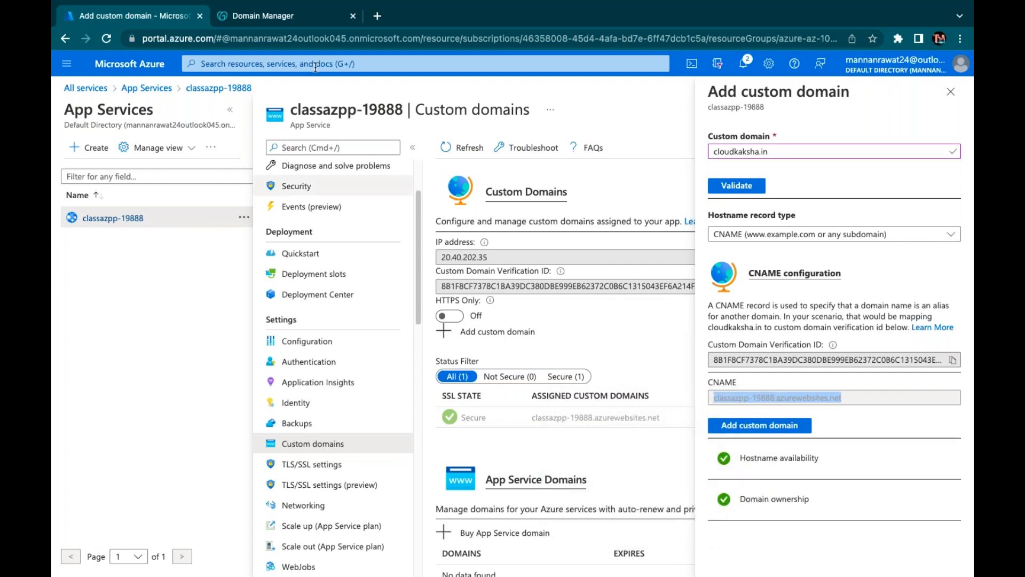
pyautogui.click(302, 16)
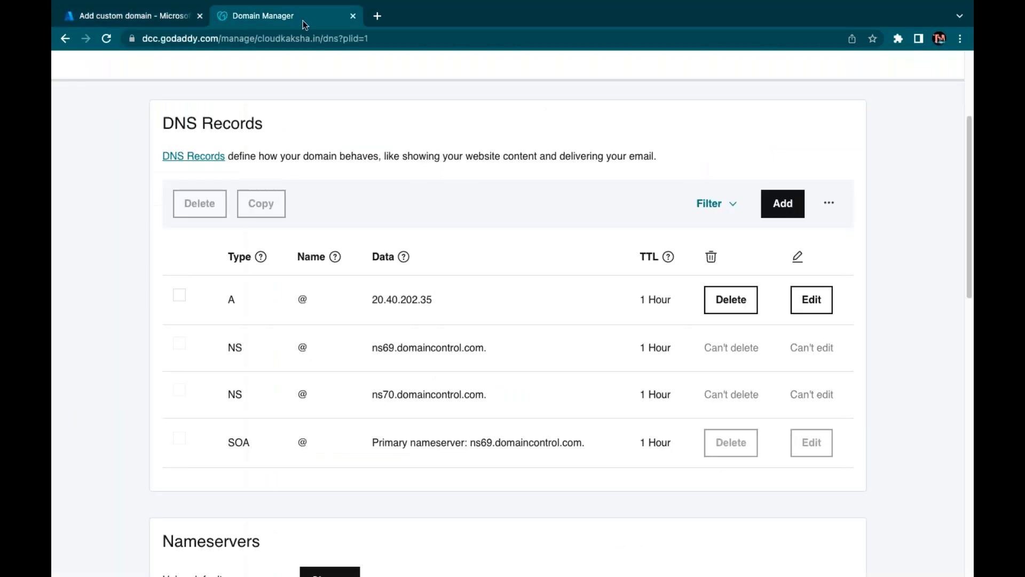
# Step: Add a www CNAME record pointing to classazpp-19888.azurewebsites.net with a custom 3600-second TTL
pyautogui.click(781, 204)
pyautogui.click(228, 320)
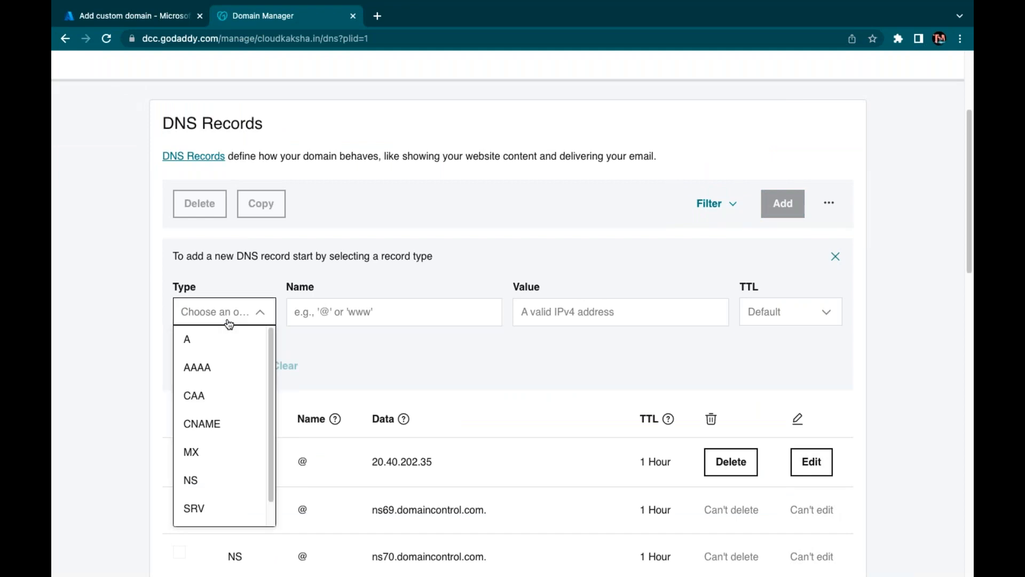
pyautogui.click(202, 423)
pyautogui.click(416, 304)
pyautogui.write('www')
pyautogui.click(629, 311)
pyautogui.press('super+v')
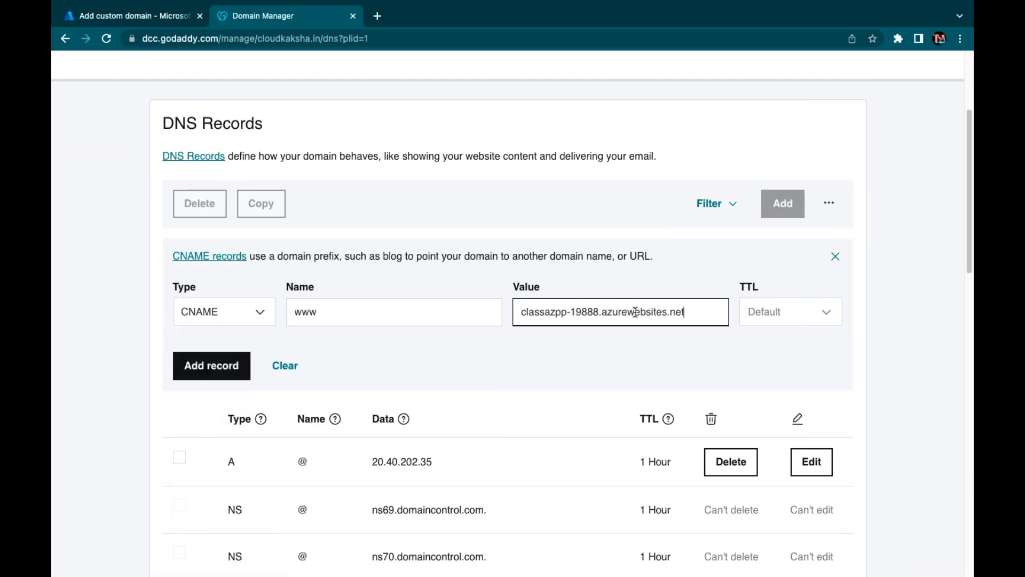
pyautogui.click(805, 314)
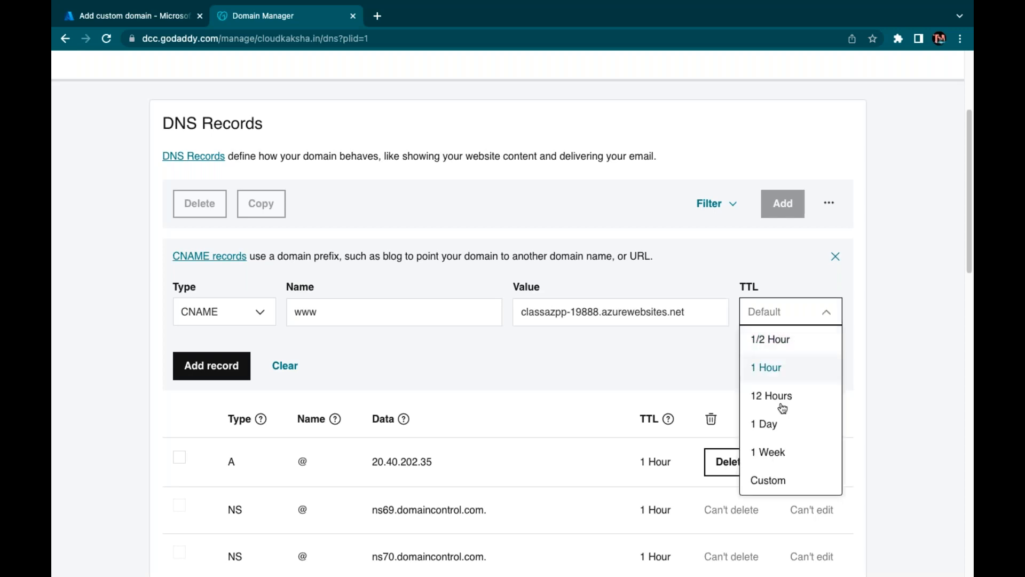
pyautogui.click(768, 480)
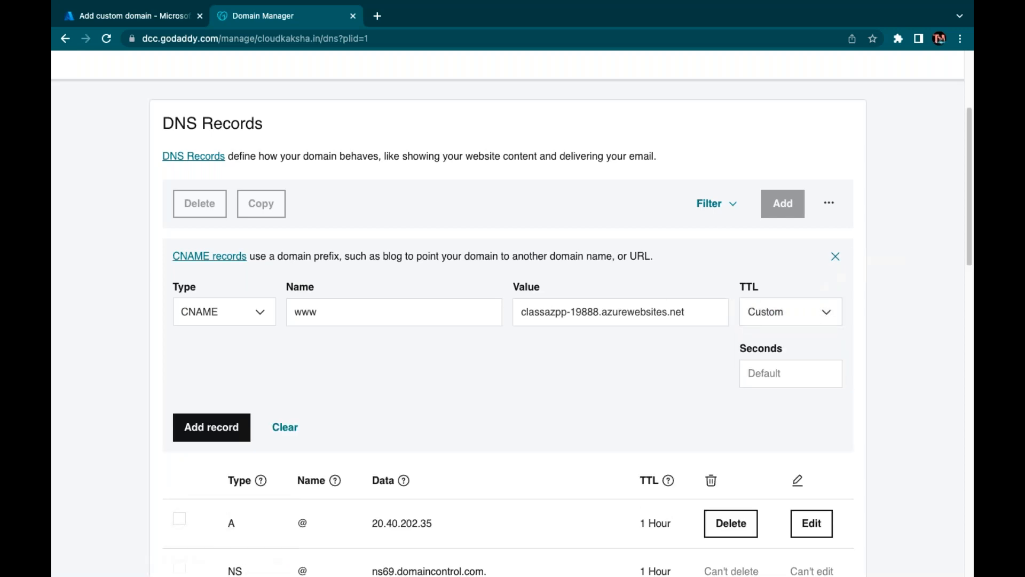
pyautogui.click(789, 375)
pyautogui.write('3')
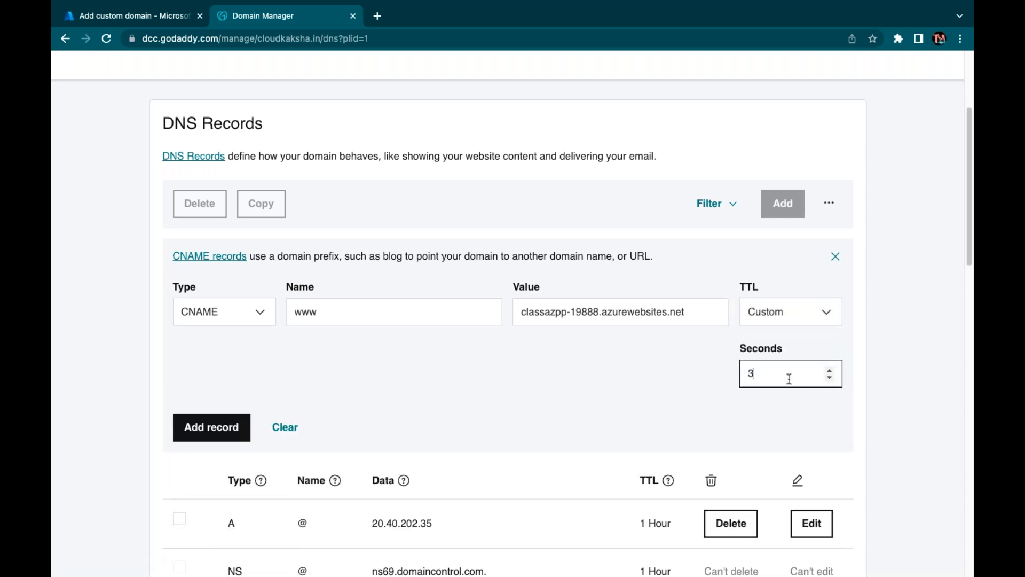
pyautogui.write('600')
pyautogui.click(218, 443)
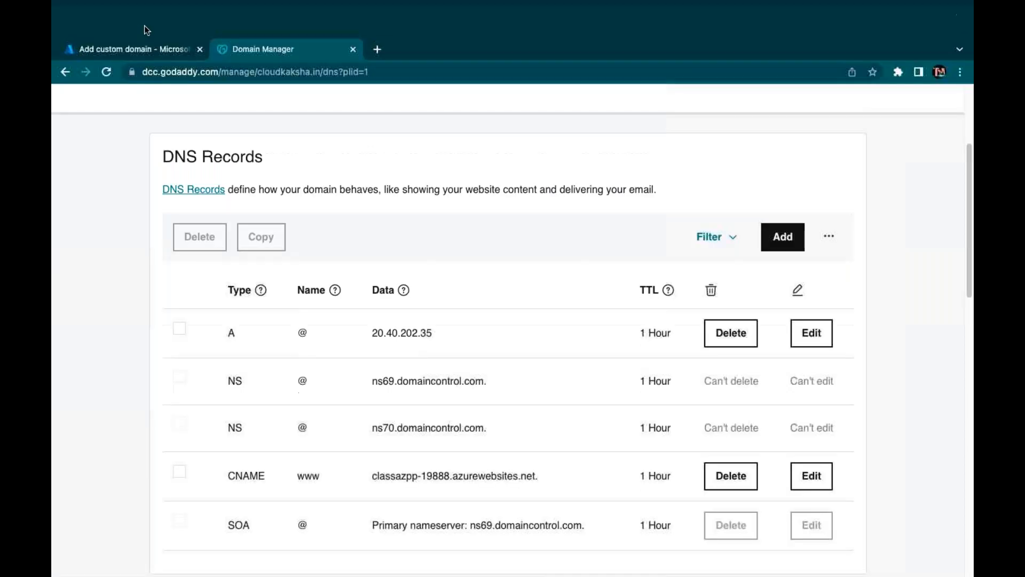
pyautogui.click(128, 16)
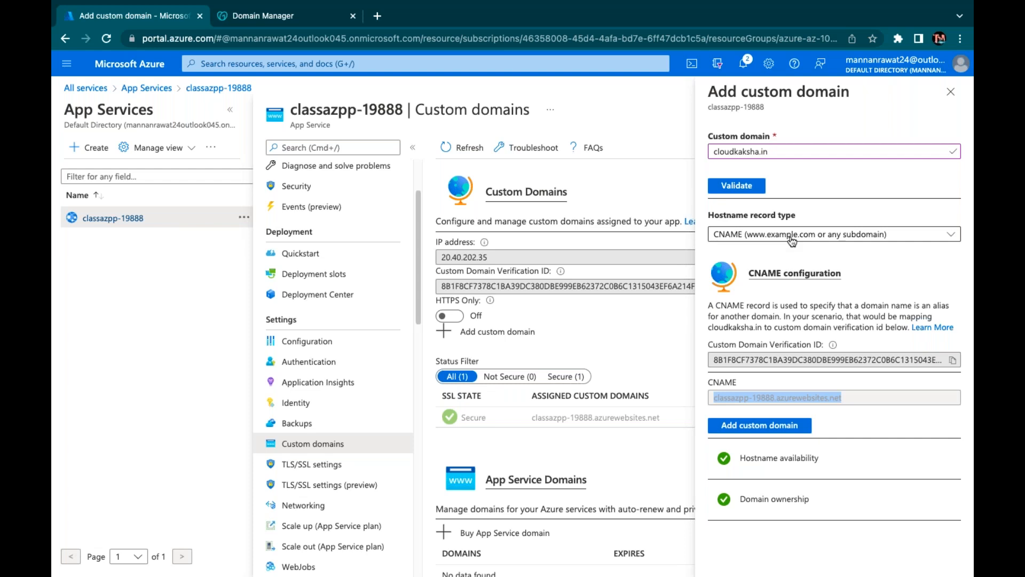
pyautogui.click(770, 427)
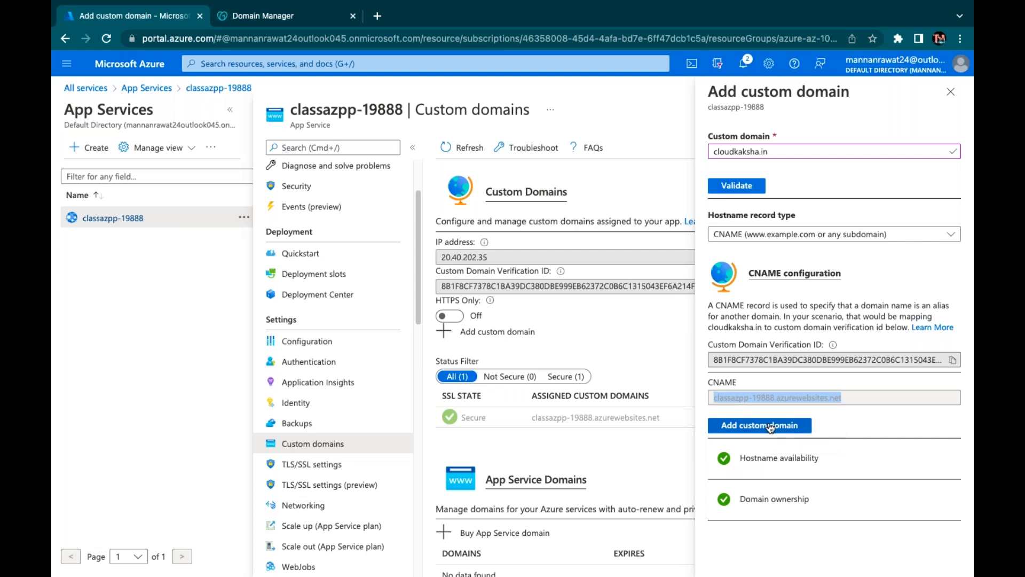
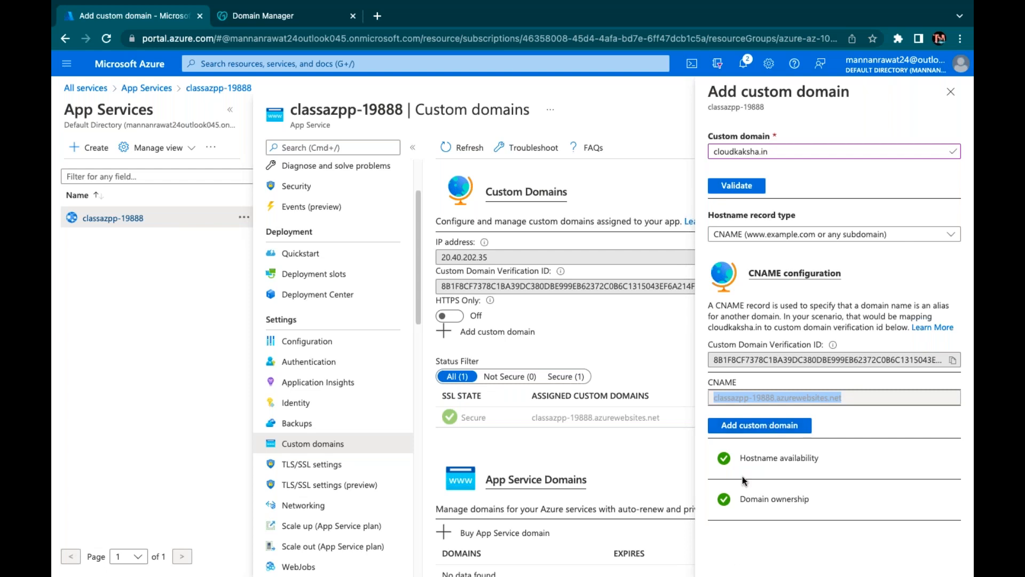
# Step: Submit cloudkaksha.in as a CNAME custom domain, then go via Overview back to Custom domains
pyautogui.click(751, 427)
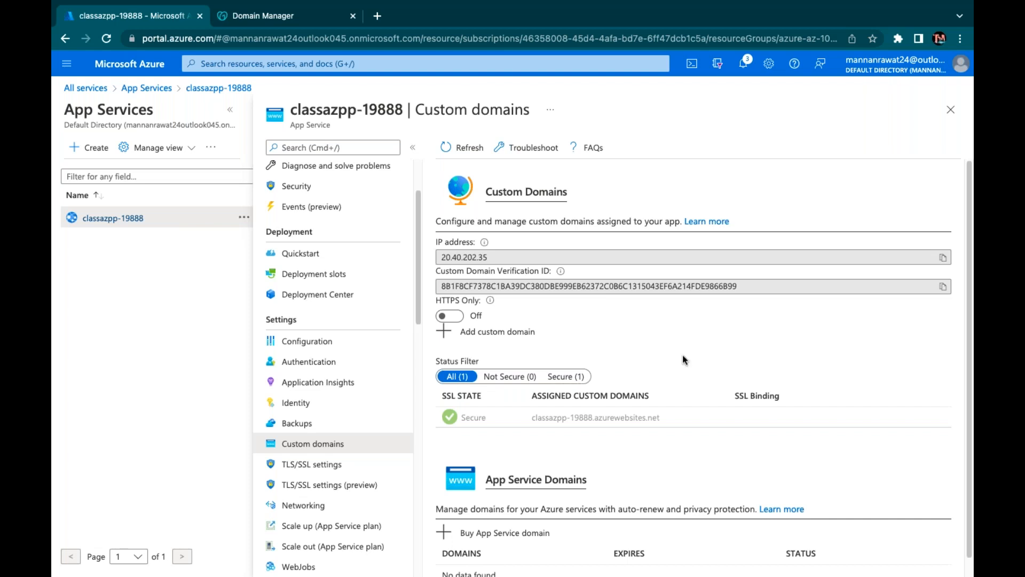
pyautogui.scroll(2, 303, 188)
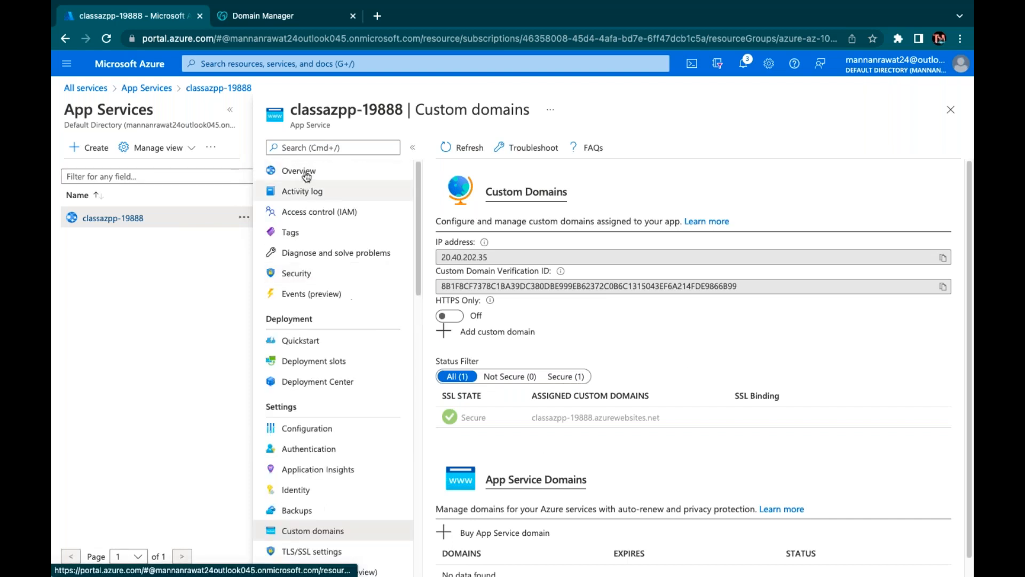
pyautogui.click(306, 171)
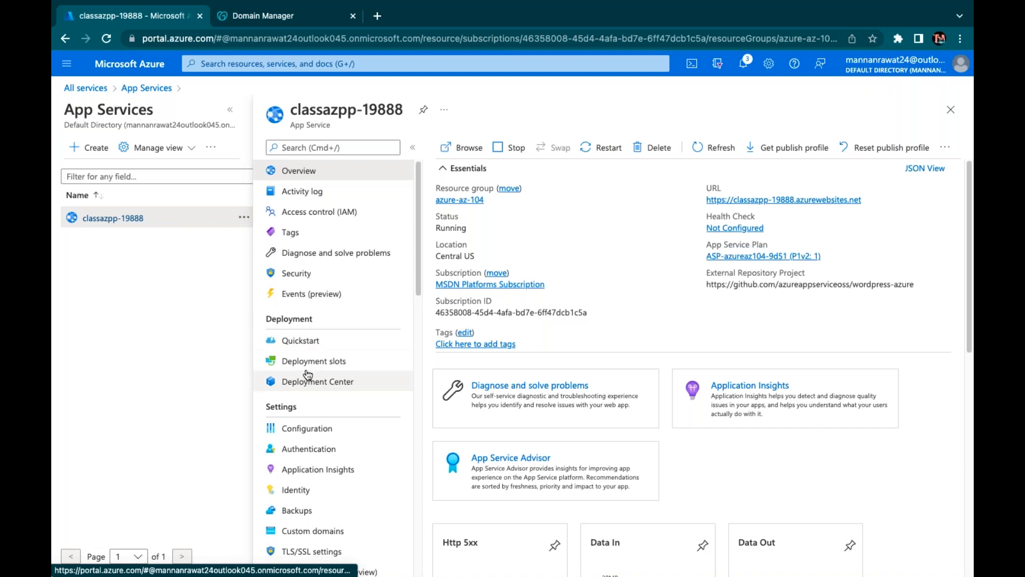
pyautogui.scroll(-2, 311, 477)
pyautogui.scroll(-1, 311, 477)
pyautogui.click(312, 433)
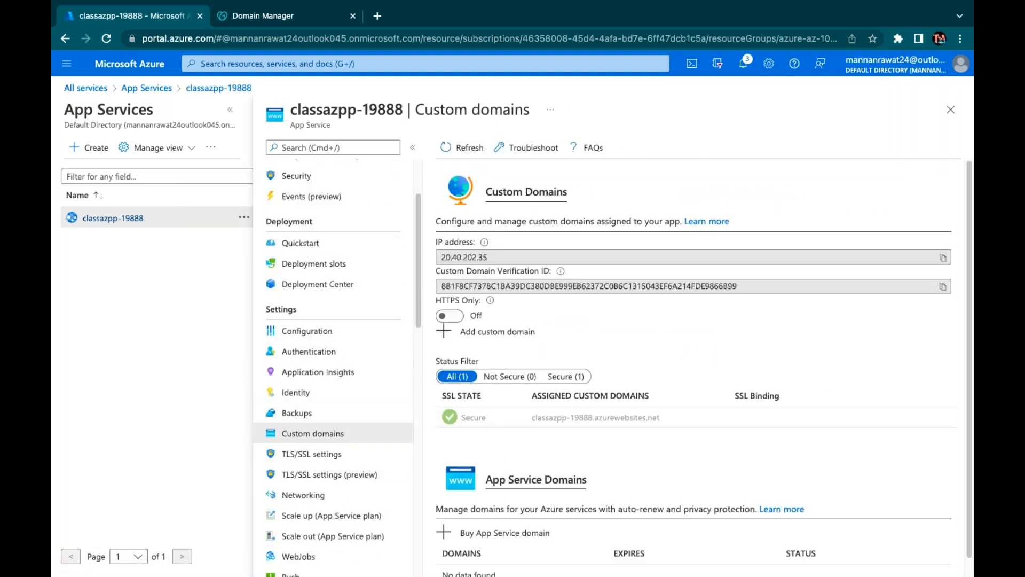
pyautogui.scroll(-1, 487, 450)
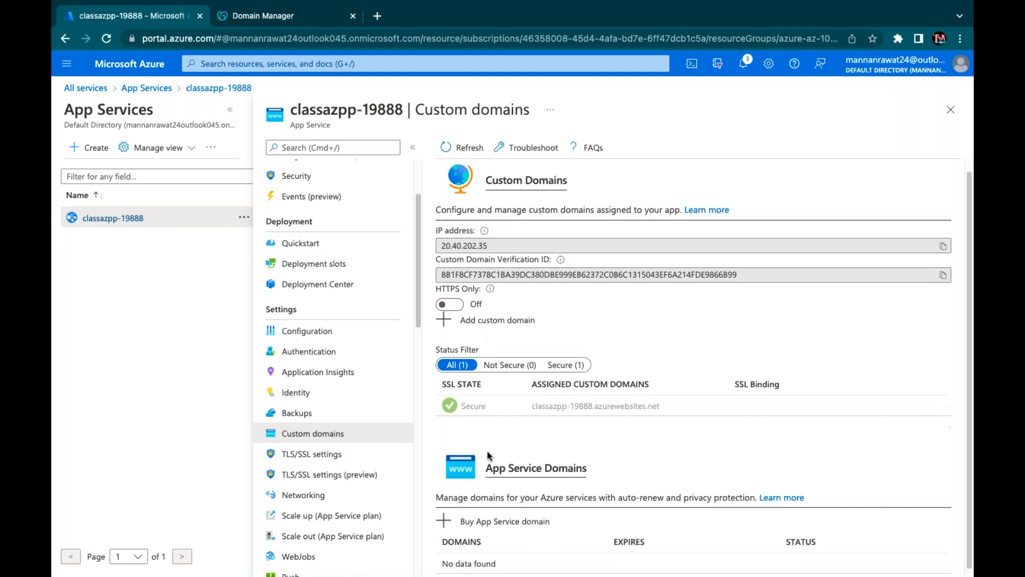
# Step: Enter cloudkaksha.in as a new custom domain and validate it
pyautogui.click(488, 315)
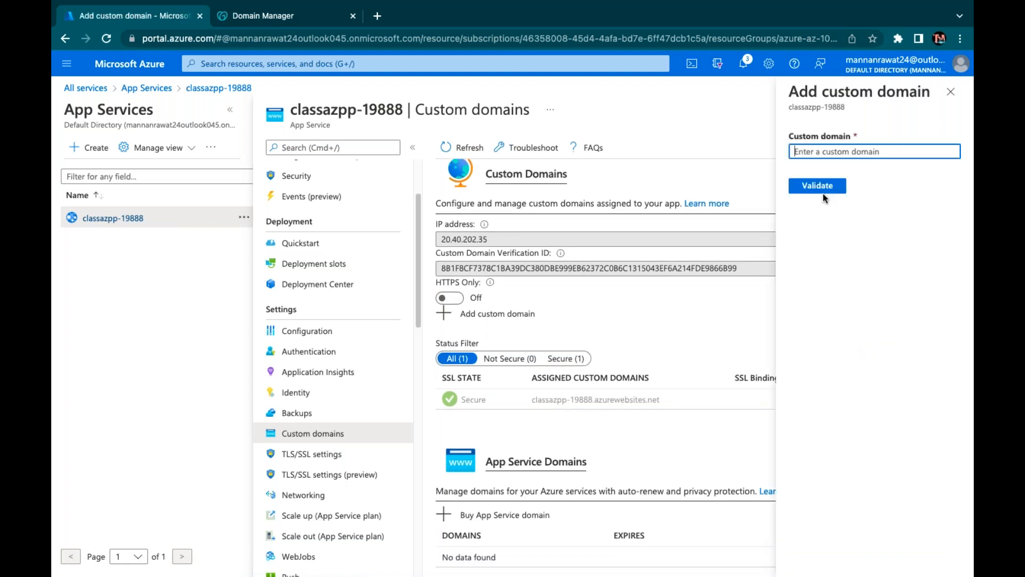
pyautogui.write('cloudkaksha.in')
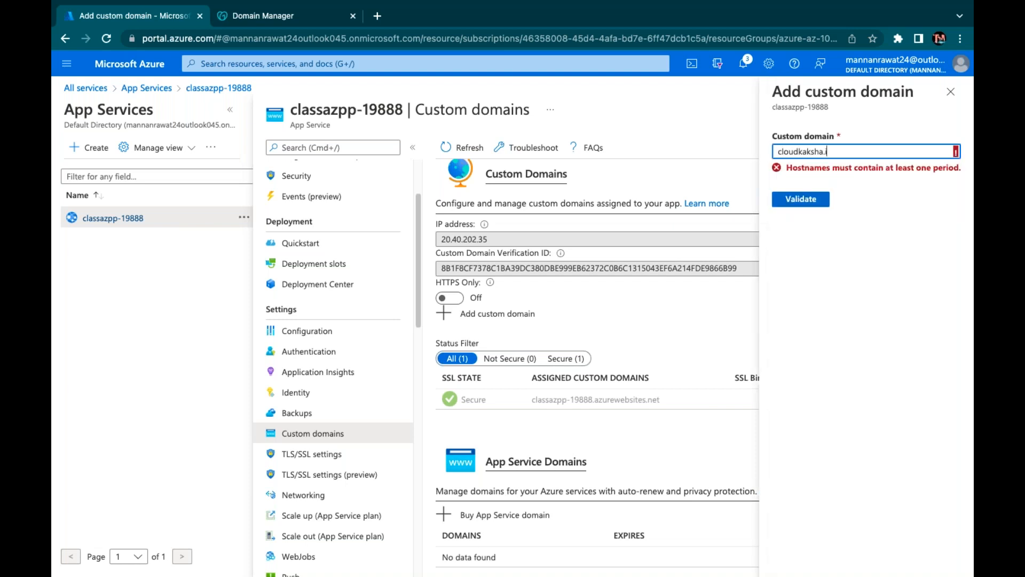
pyautogui.click(800, 197)
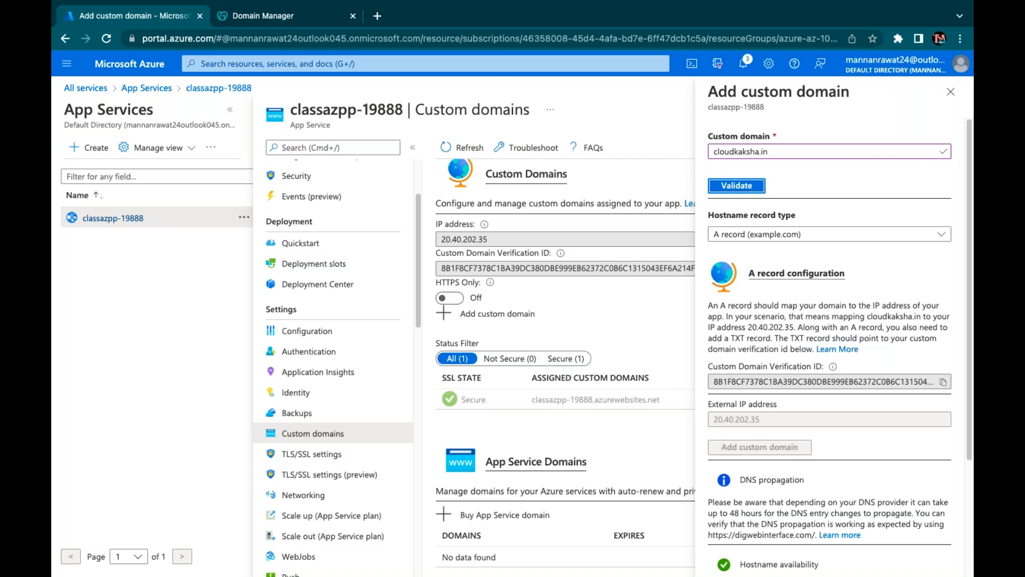
pyautogui.scroll(-3, 780, 435)
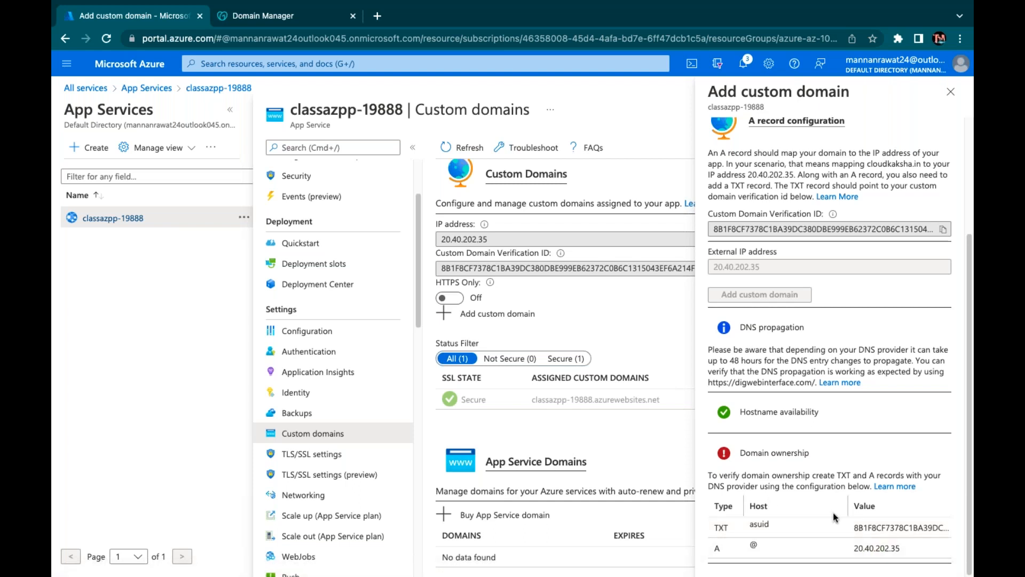
# Step: Copy the TXT verification value and switch to the GoDaddy DNS page
pyautogui.doubleClick(872, 546)
pyautogui.click(796, 544)
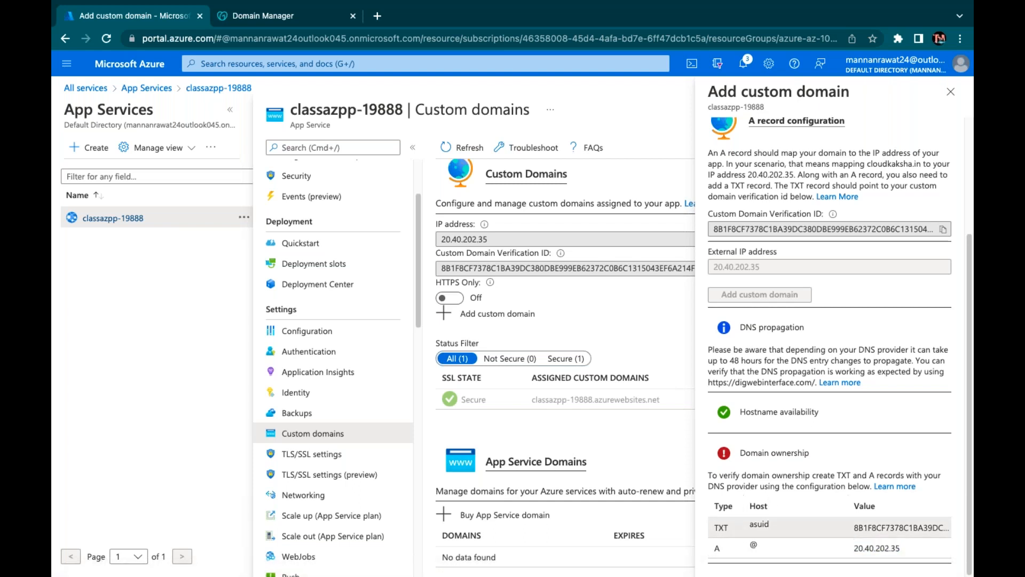
pyautogui.doubleClick(859, 526)
pyautogui.rightClick(879, 526)
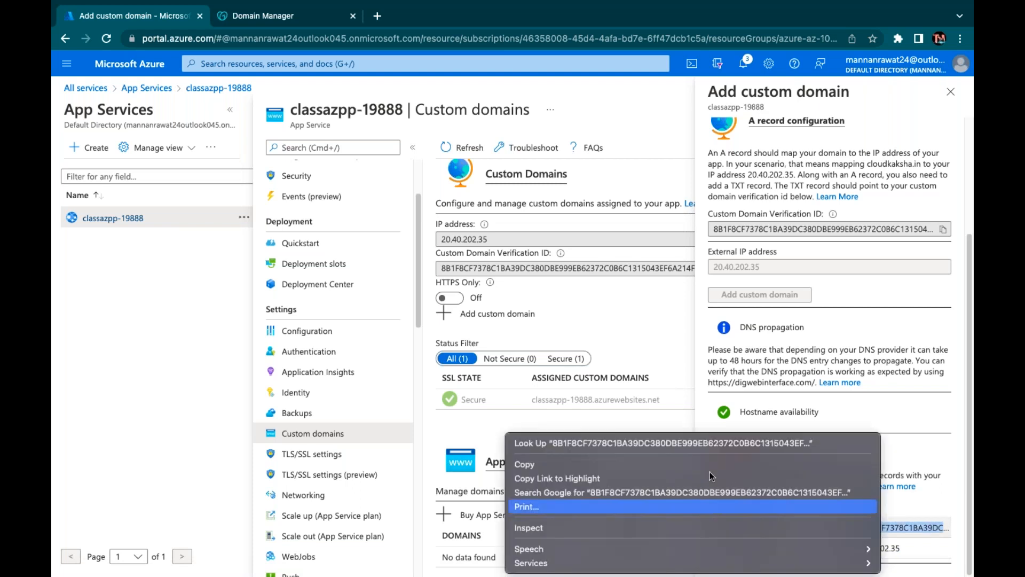
pyautogui.click(549, 466)
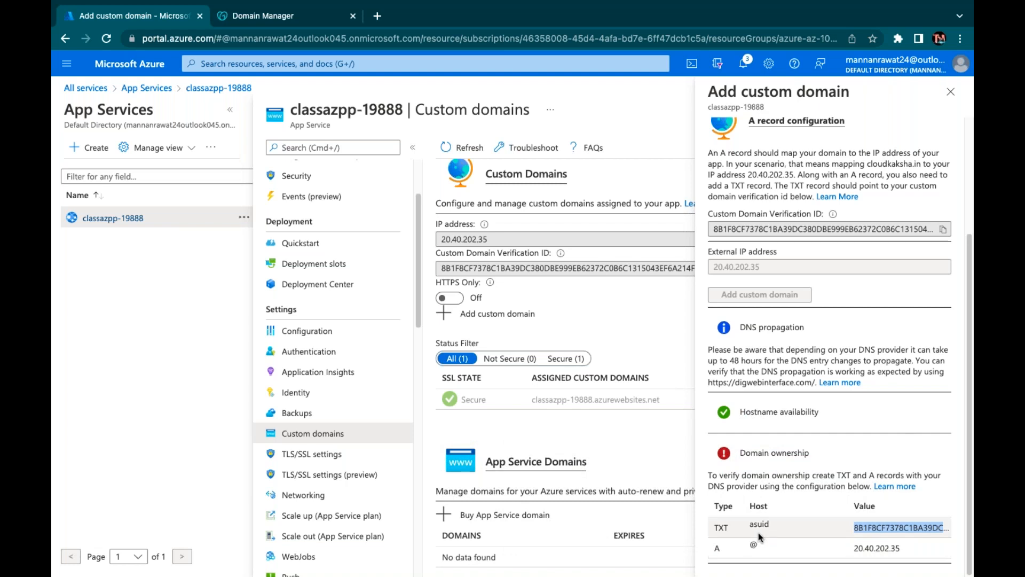
pyautogui.click(298, 24)
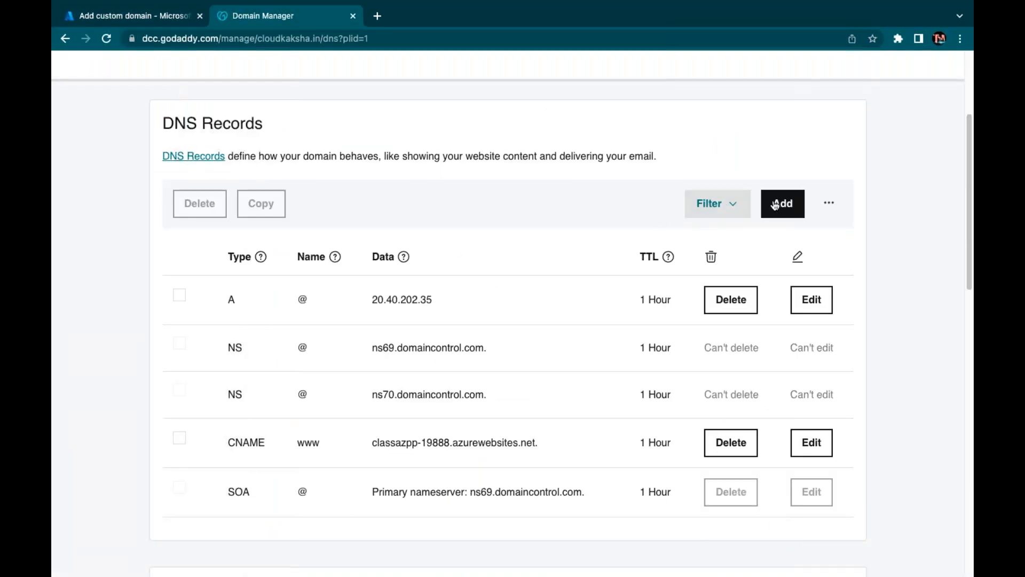
# Step: Create a TXT record named asuid with the pasted verification ID as its value
pyautogui.click(780, 205)
pyautogui.click(236, 312)
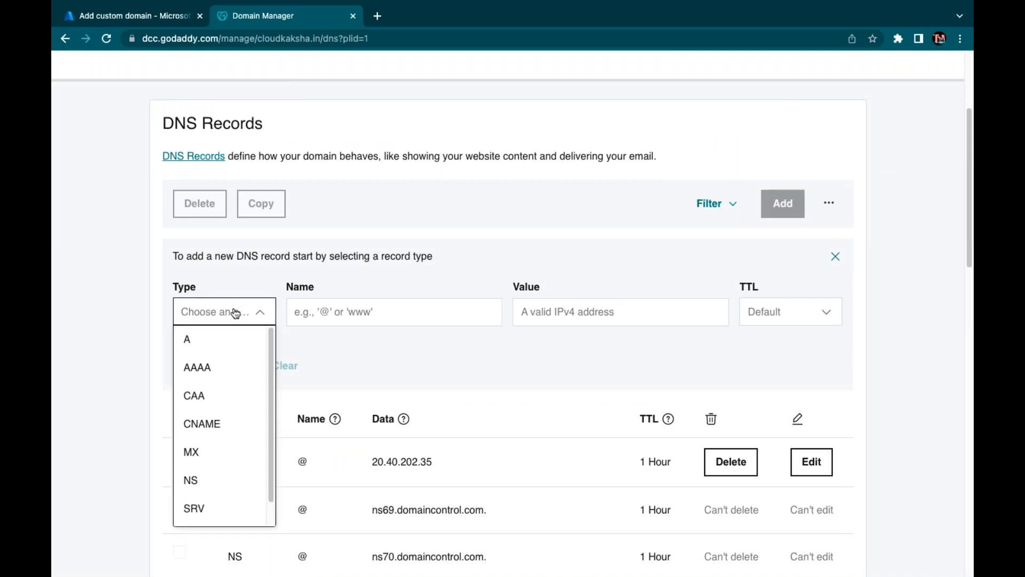
pyautogui.scroll(-1, 193, 486)
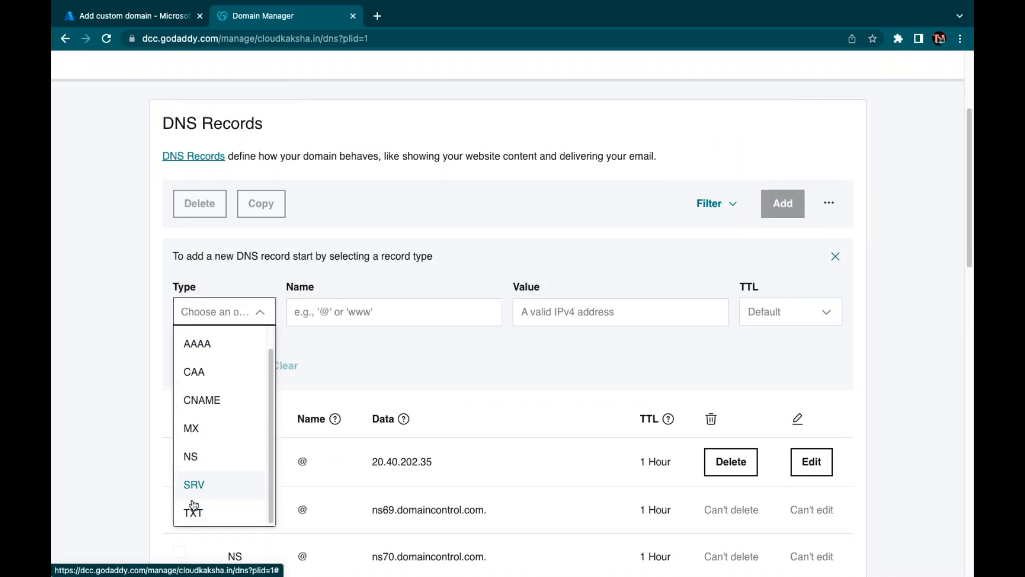
pyautogui.click(193, 512)
pyautogui.click(355, 310)
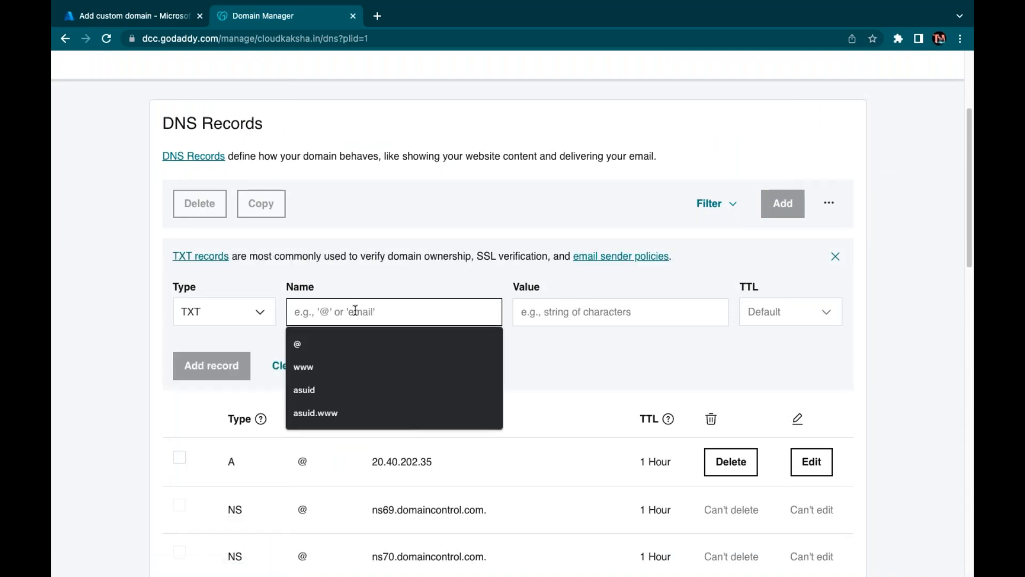
pyautogui.write('as')
pyautogui.click(315, 344)
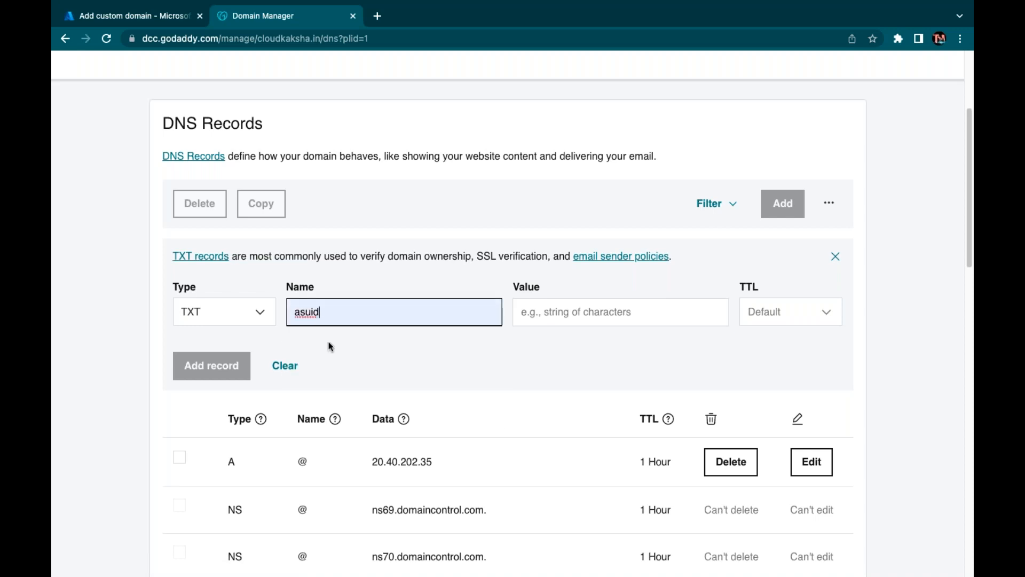
pyautogui.click(545, 315)
pyautogui.hotkey('ctrl', 'v')
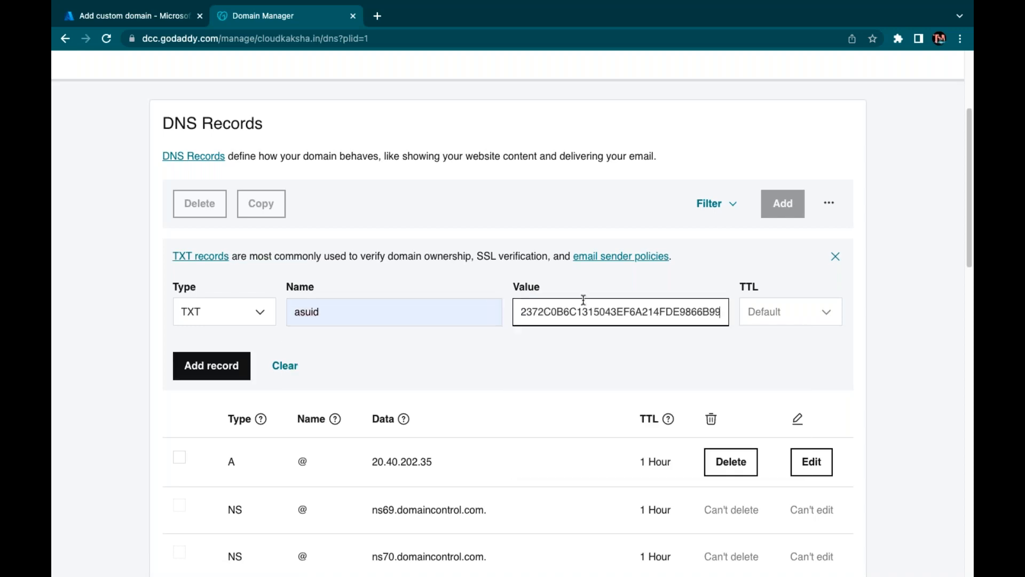
# Step: Give the TXT record a custom 3600-second TTL, save it, and return to Azure
pyautogui.click(789, 314)
pyautogui.click(767, 479)
pyautogui.click(769, 368)
pyautogui.write('3600')
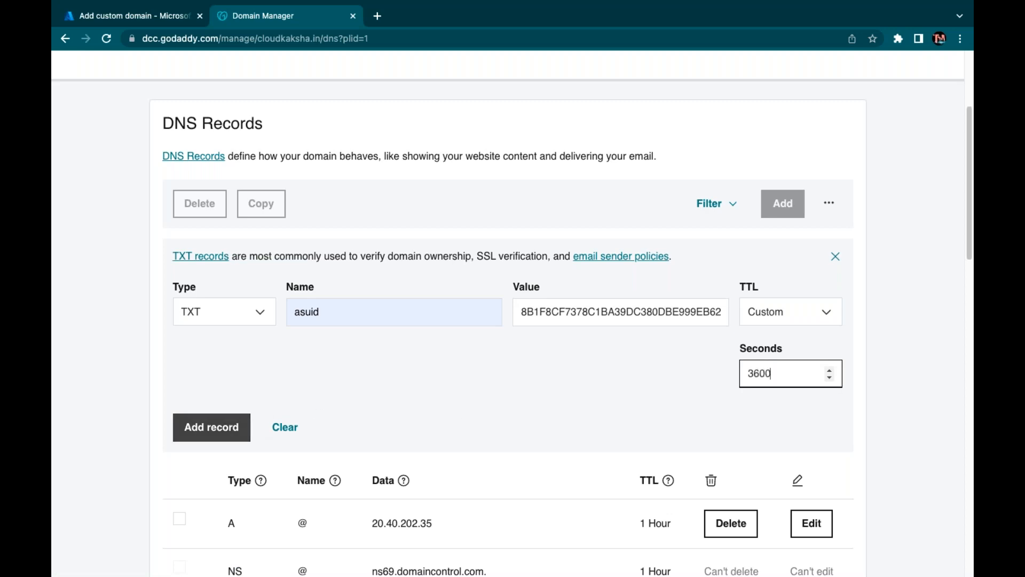
pyautogui.click(213, 428)
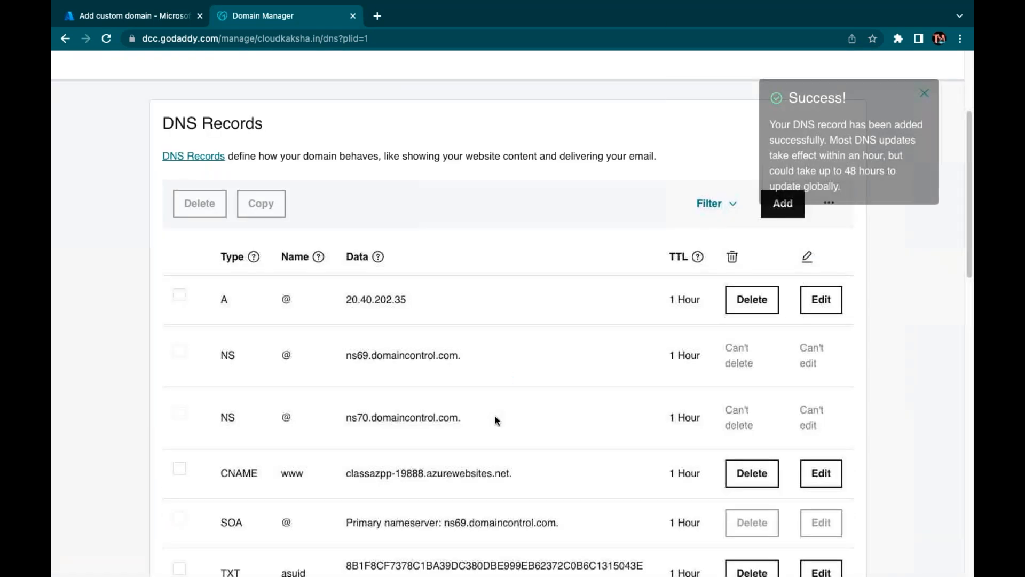
pyautogui.scroll(-4, 528, 457)
pyautogui.scroll(4, 374, 403)
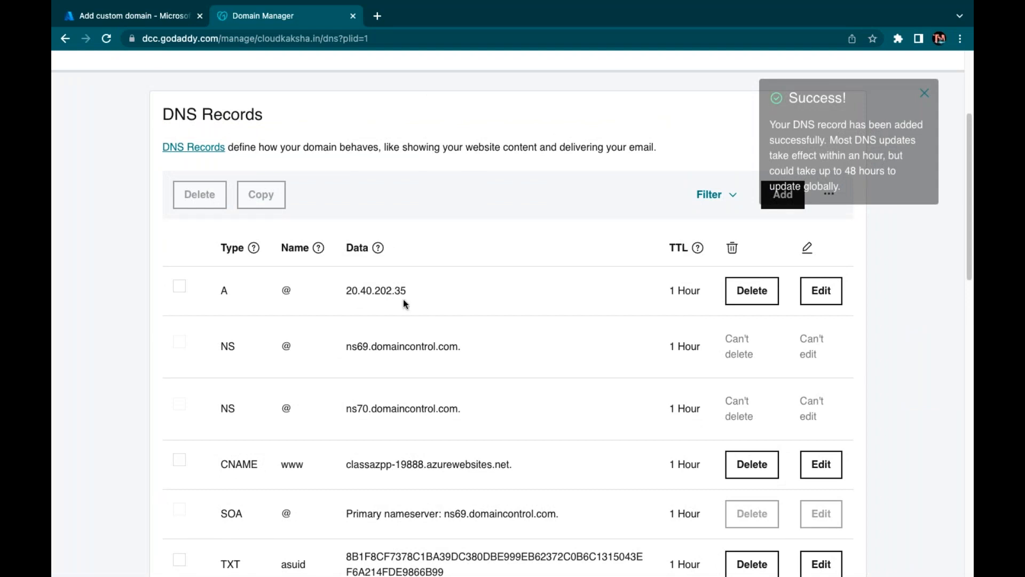
pyautogui.click(145, 15)
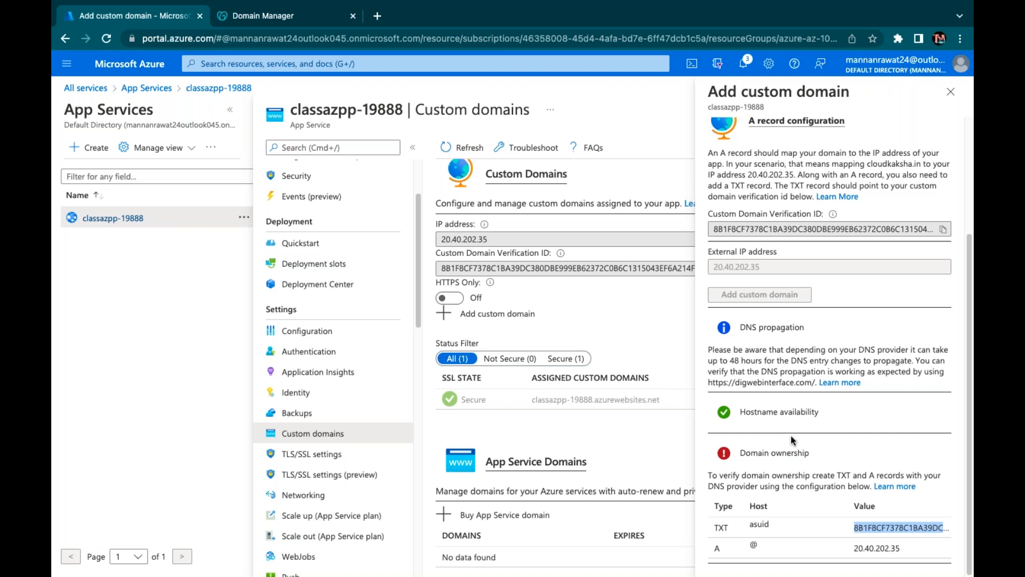
# Step: Re-validate cloudkaksha.in, add it to classazpp-19888, and view the app overview
pyautogui.scroll(2, 790, 435)
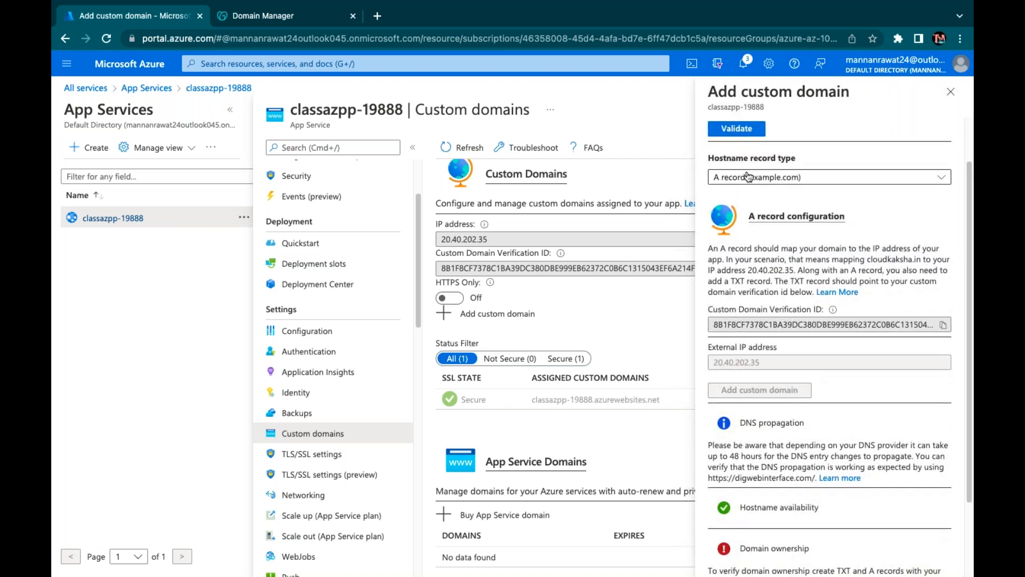
pyautogui.click(737, 129)
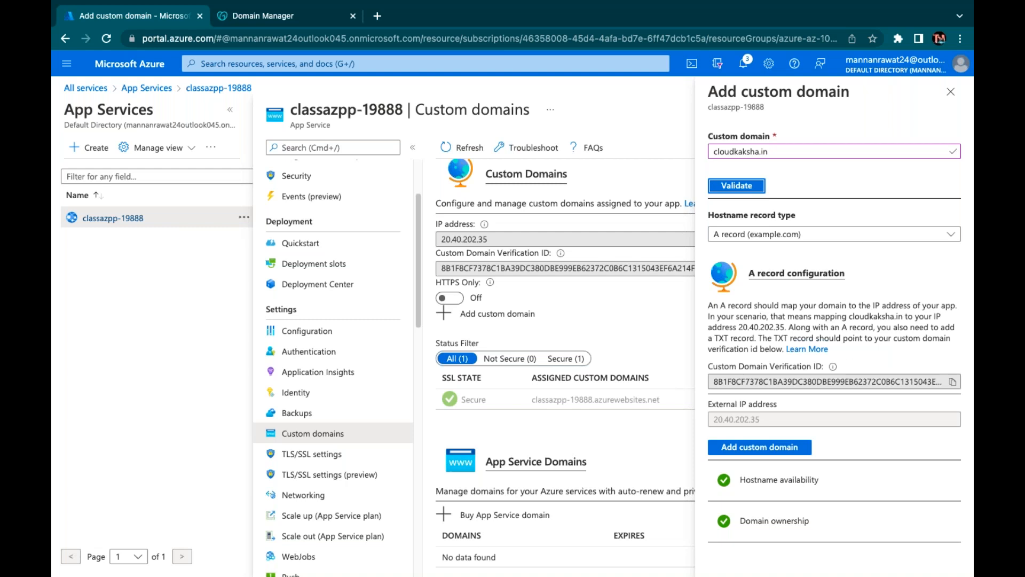
pyautogui.click(749, 447)
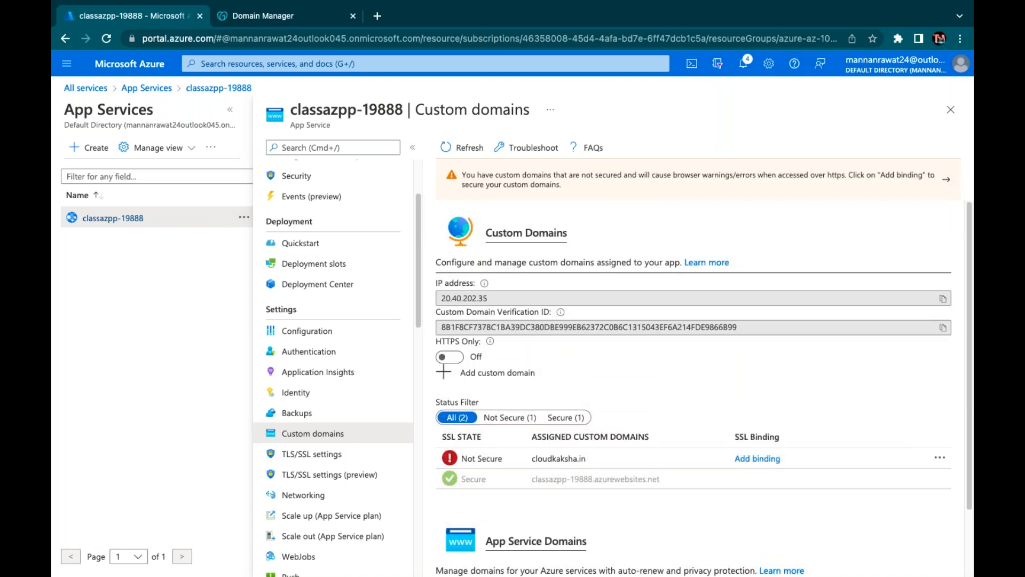
pyautogui.scroll(3, 303, 172)
pyautogui.click(304, 172)
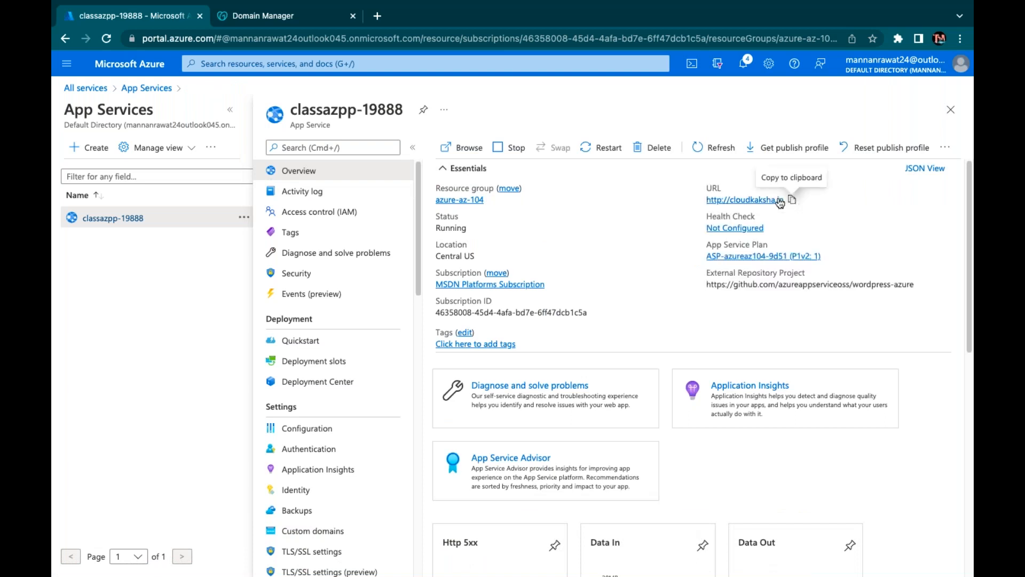
# Step: Copy the app's cloudkaksha.in URL and load it in a new Chrome tab
pyautogui.click(792, 201)
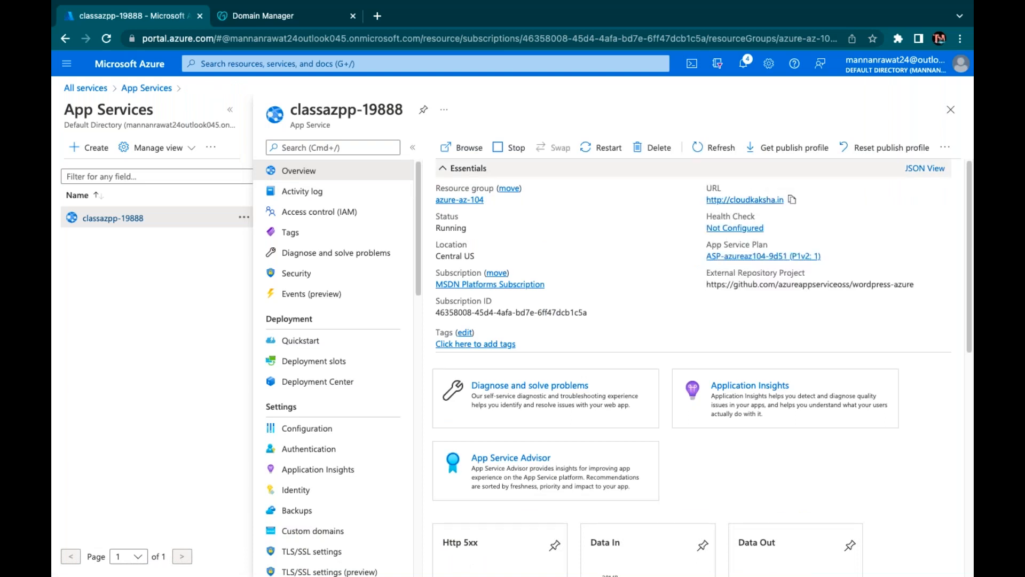
pyautogui.click(382, 19)
pyautogui.hotkey('ctrl', 'v')
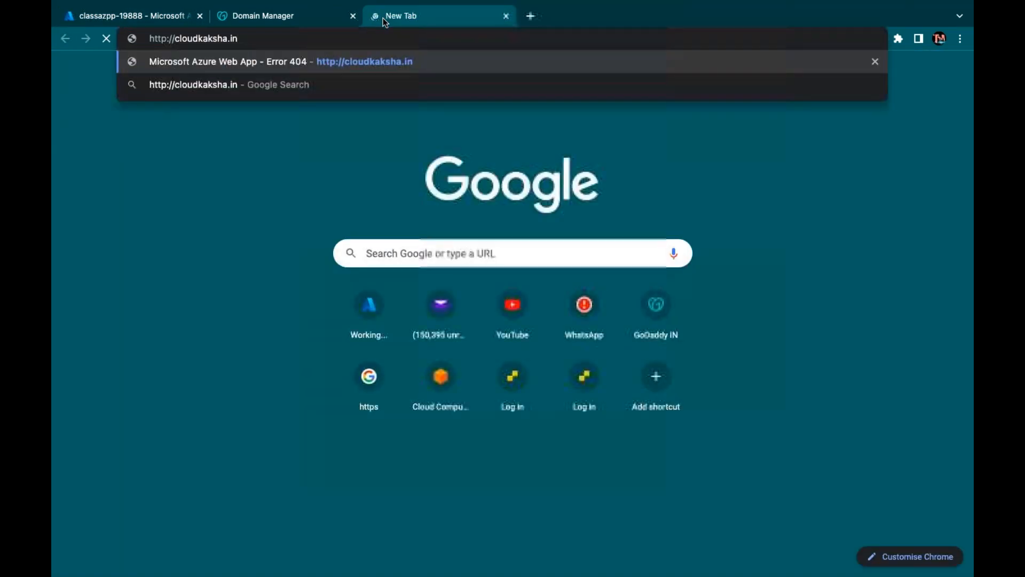
pyautogui.press('Return')
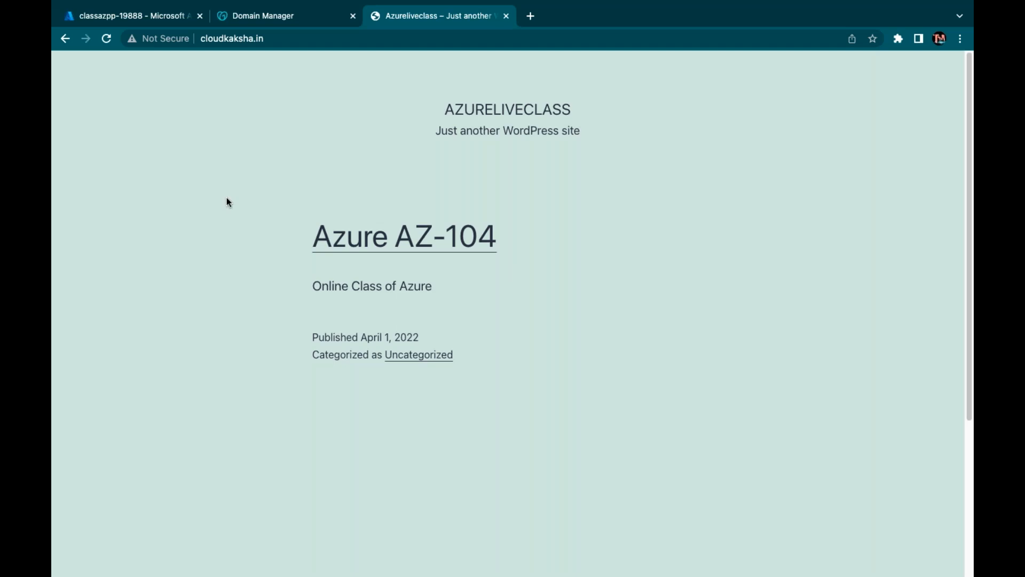
# Step: Open classazpp-19888's Custom domains and start an SSL binding for cloudkaksha.in
pyautogui.click(123, 16)
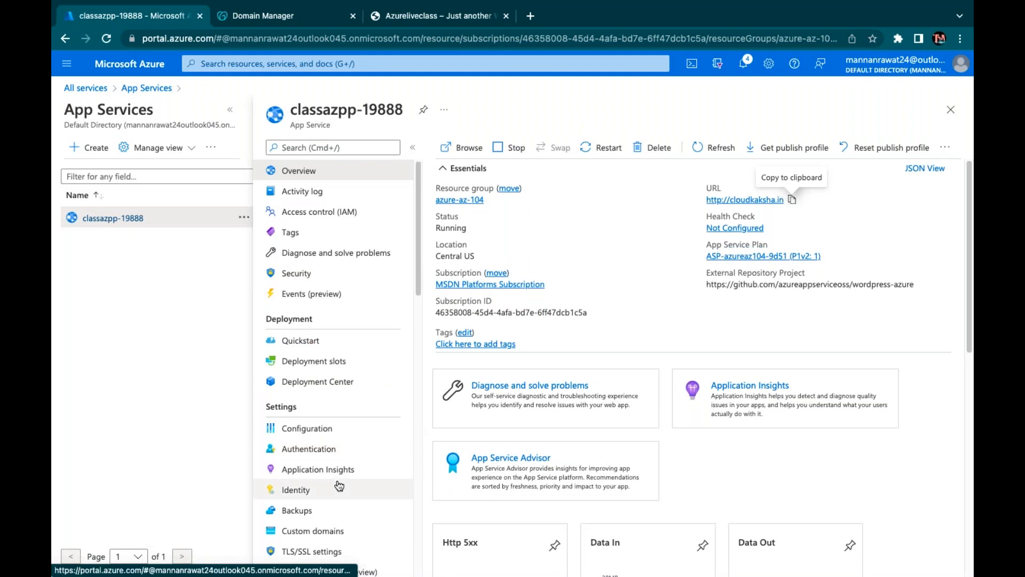
pyautogui.scroll(-3, 339, 485)
pyautogui.click(313, 419)
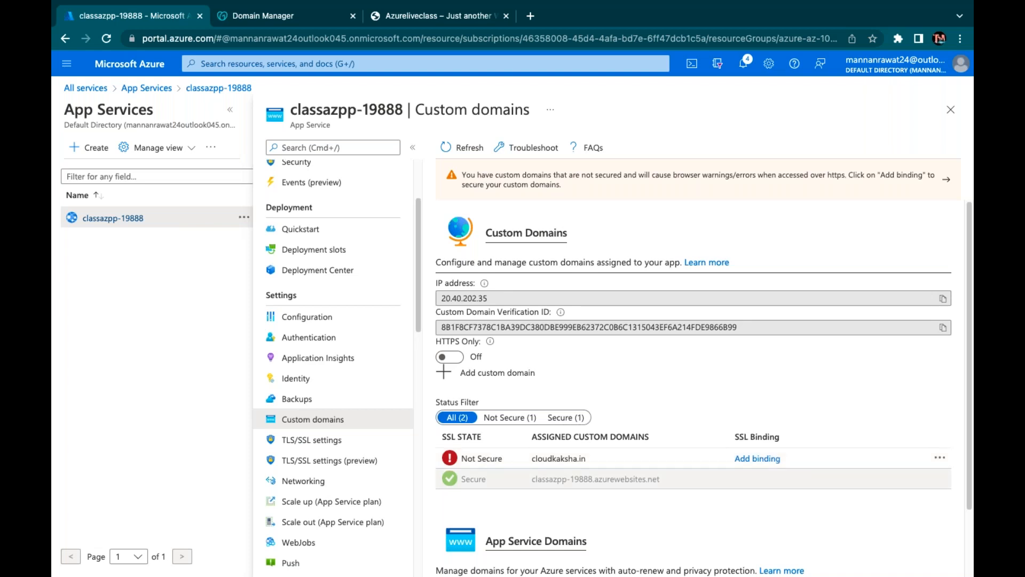
pyautogui.click(755, 458)
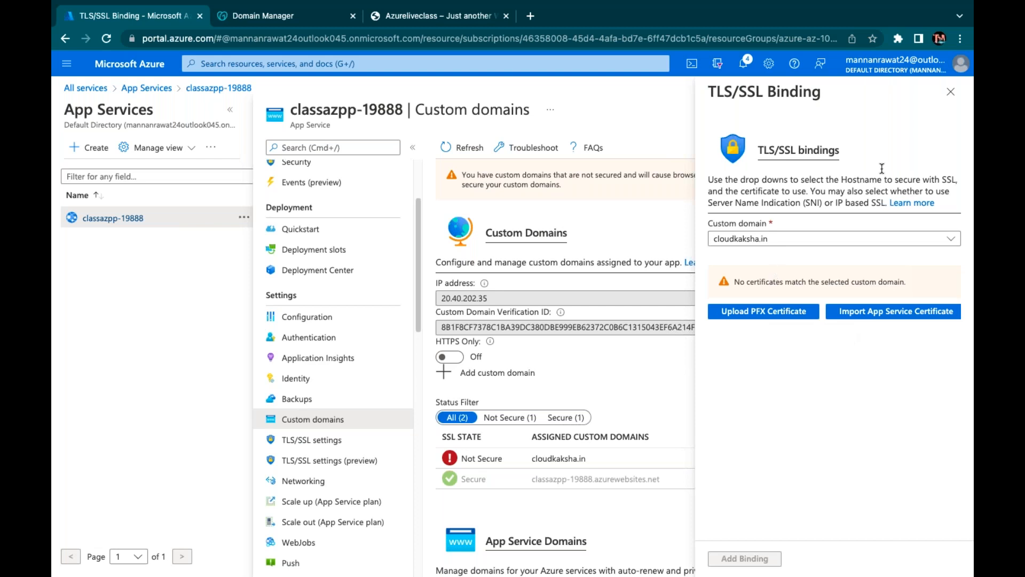
pyautogui.click(951, 93)
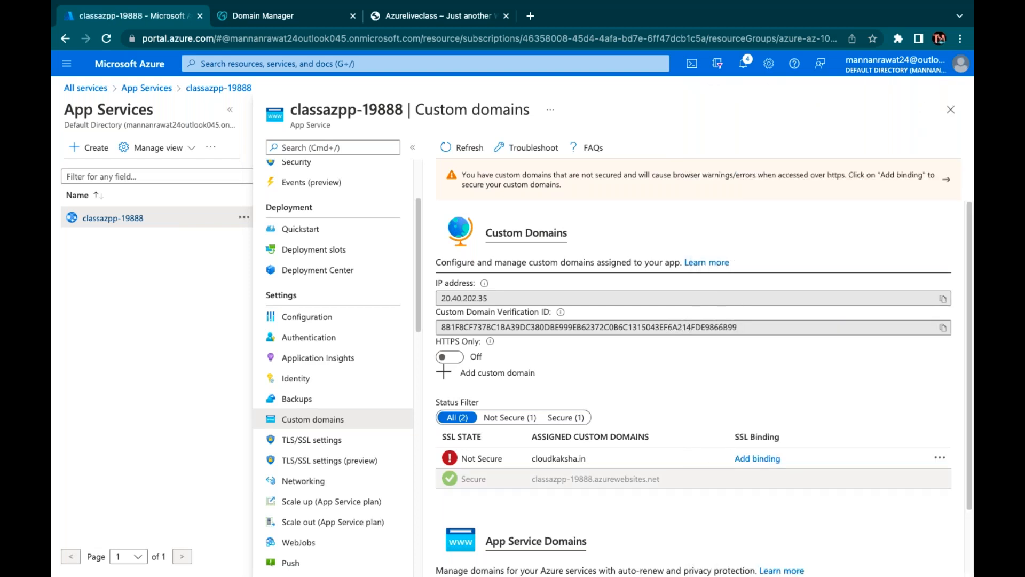
pyautogui.scroll(-2, 599, 478)
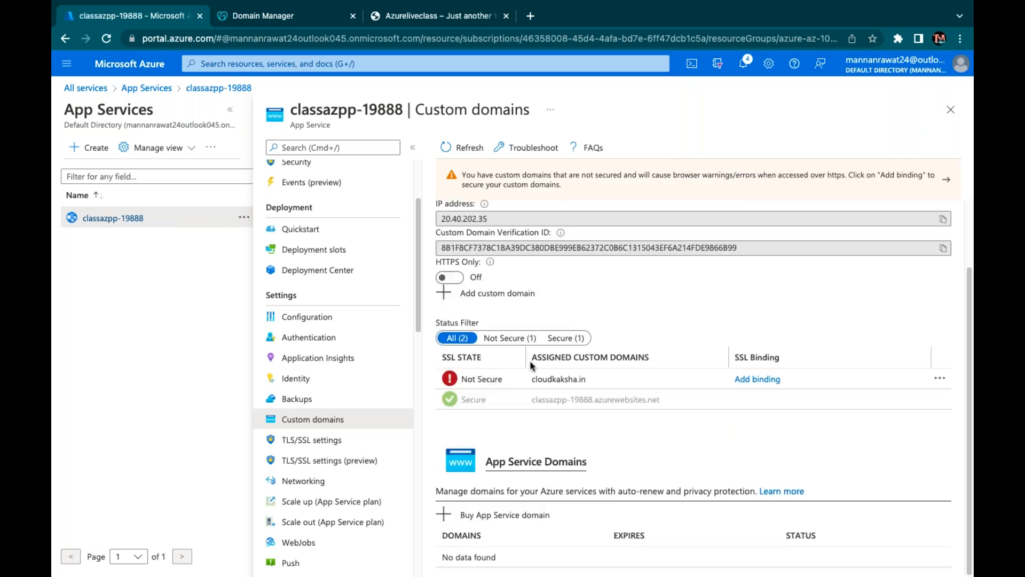
pyautogui.click(343, 64)
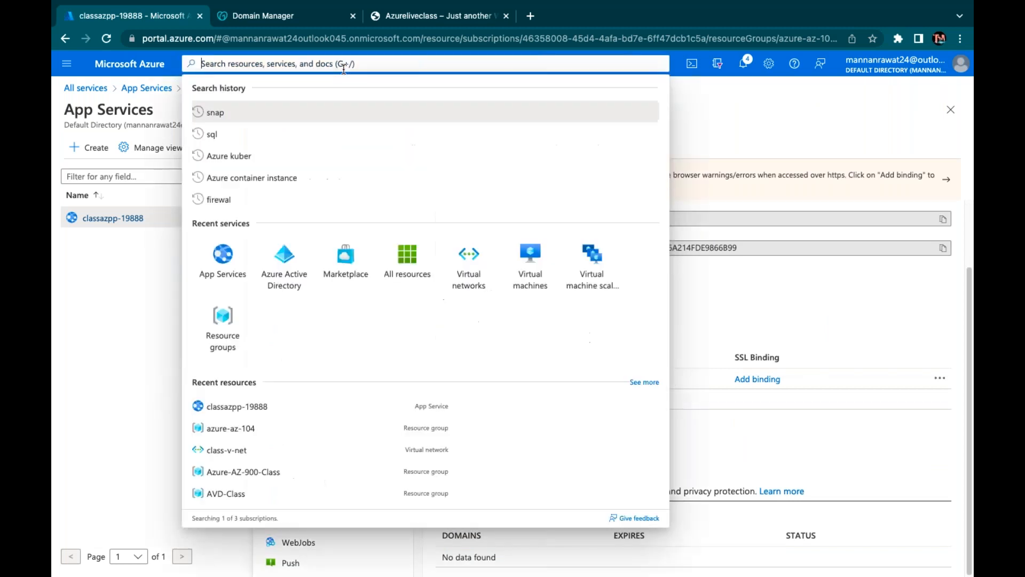
# Step: Search 'certificate' and open the App Service Certificates list
pyautogui.write('certi')
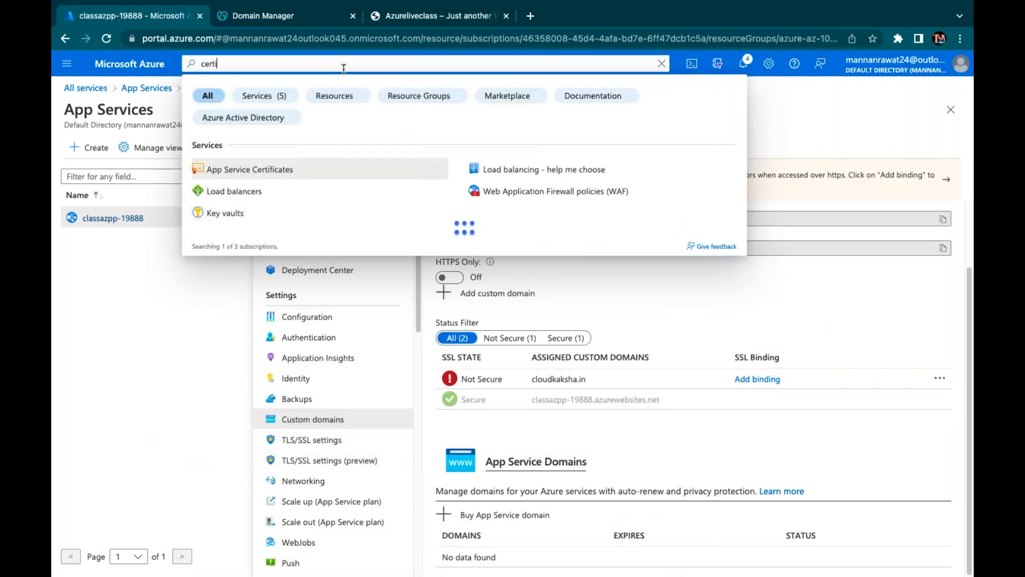
pyautogui.write('ficate')
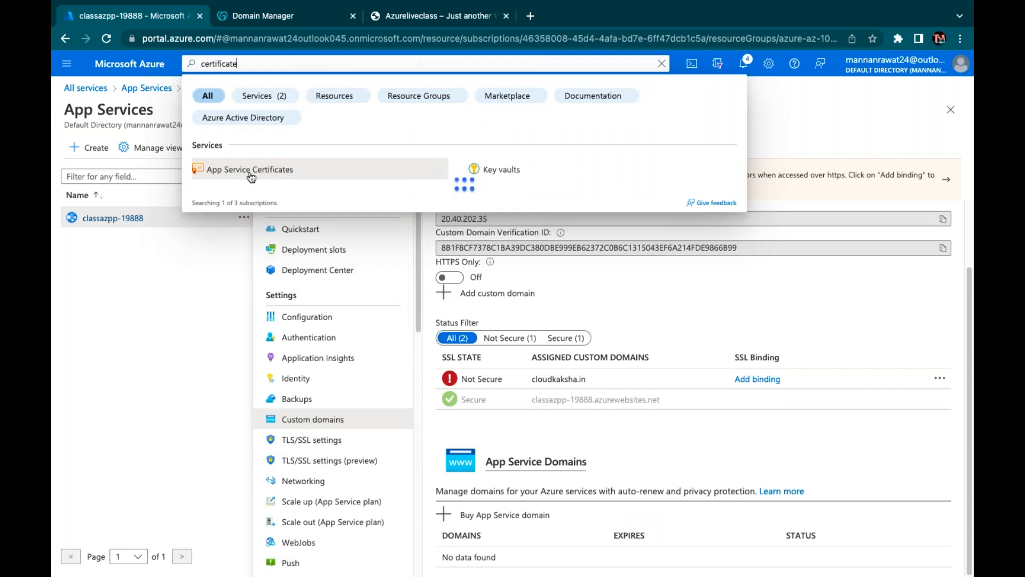
pyautogui.click(249, 174)
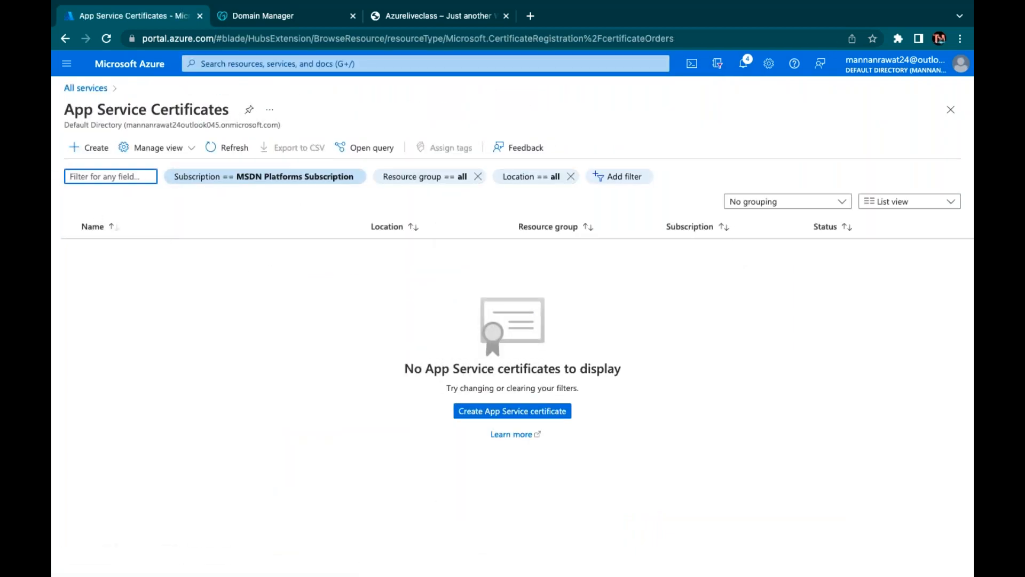
# Step: Browse the Create App Service certificate form with Standard SKU, then go Home
pyautogui.click(531, 412)
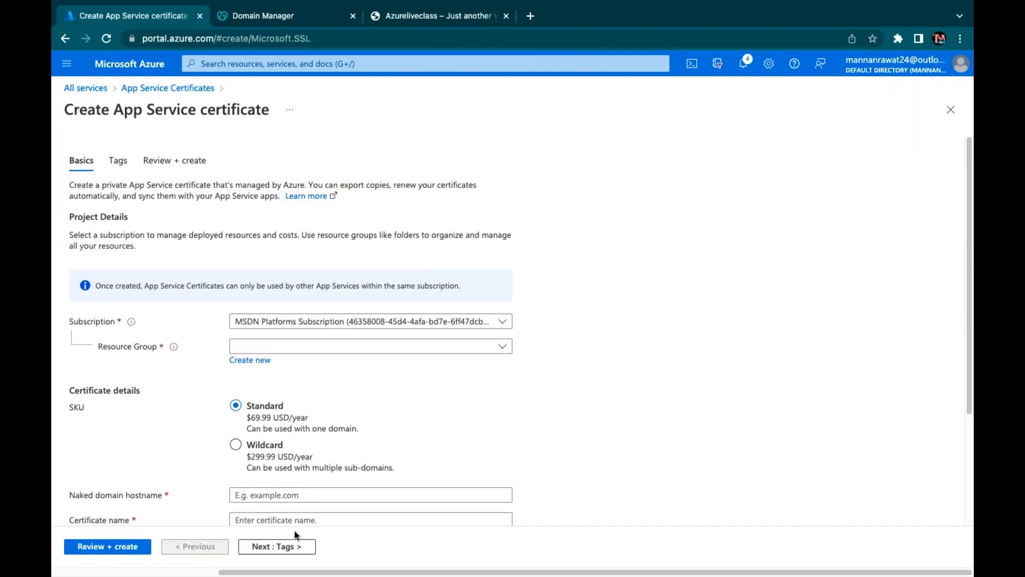
pyautogui.scroll(-3, 294, 424)
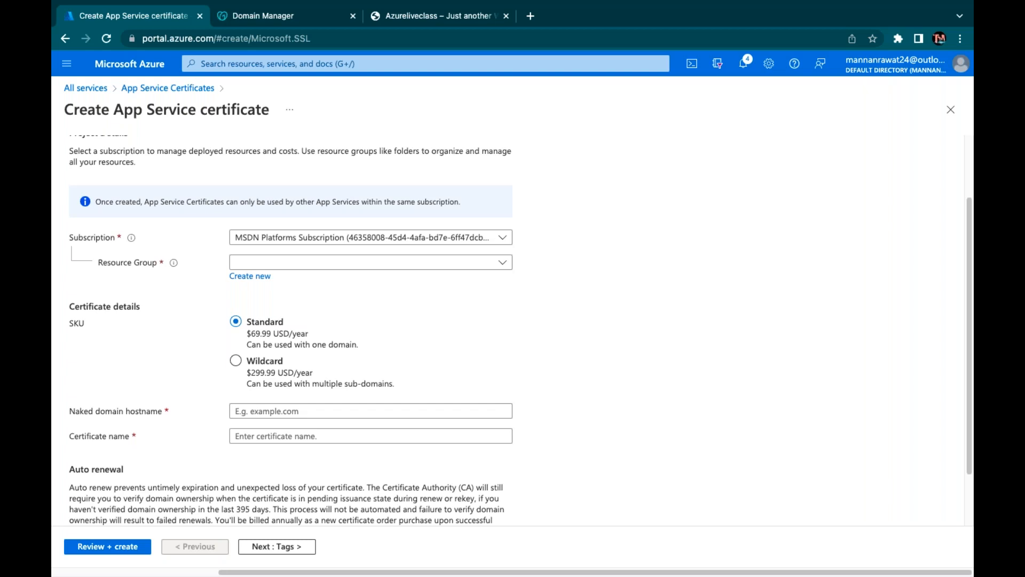
pyautogui.click(146, 64)
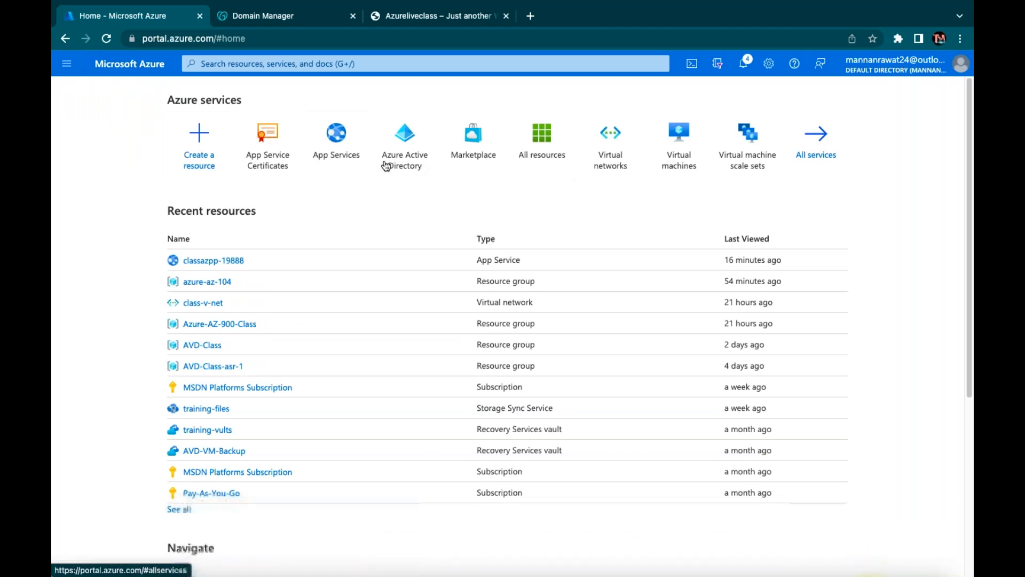
# Step: Review classazpp-19888's Backups, including the succeeded April 1 backup, then switch to cloudkaksha.in's tab
pyautogui.click(337, 137)
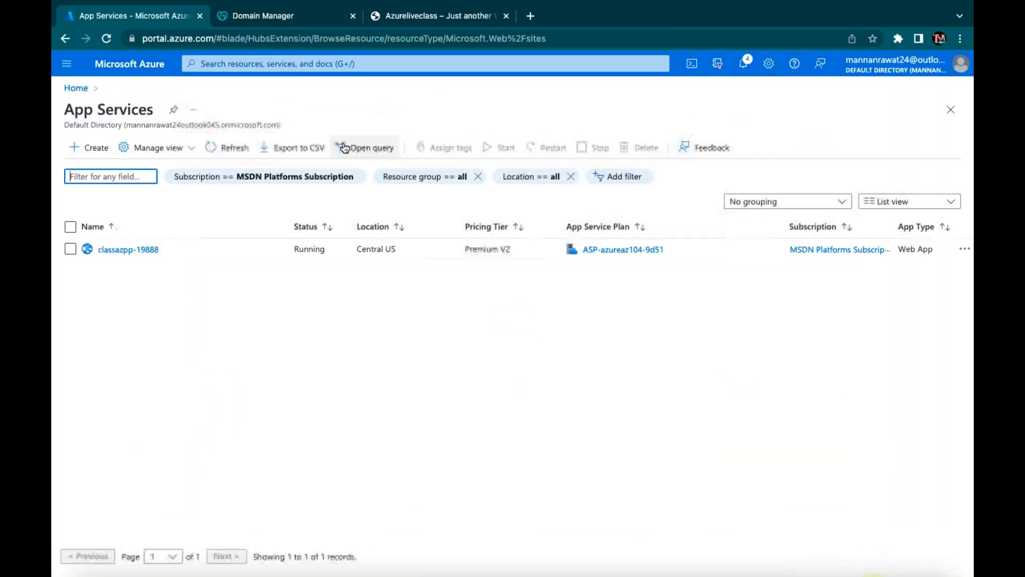
pyautogui.click(146, 250)
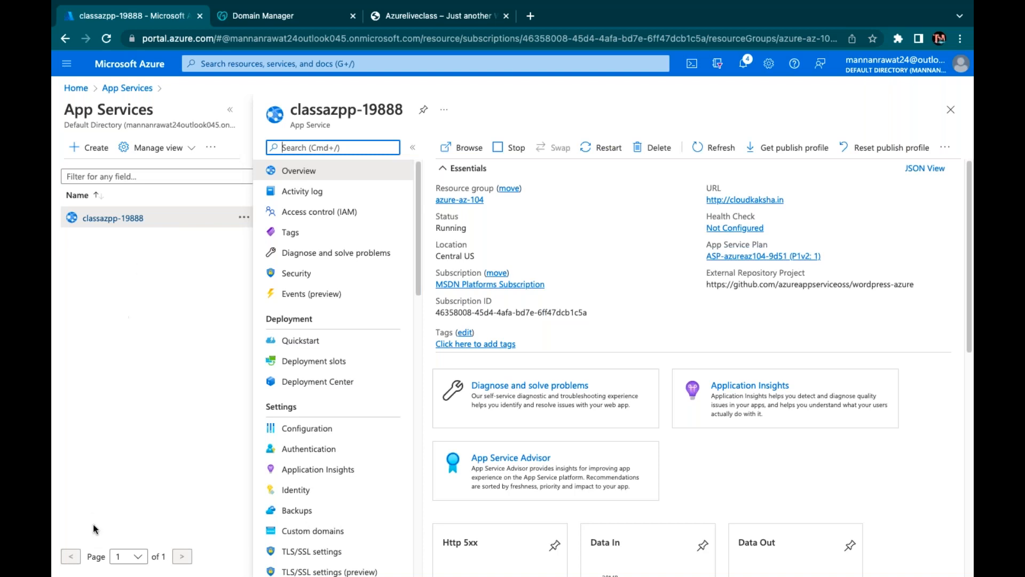
pyautogui.scroll(-1, 315, 469)
pyautogui.click(306, 466)
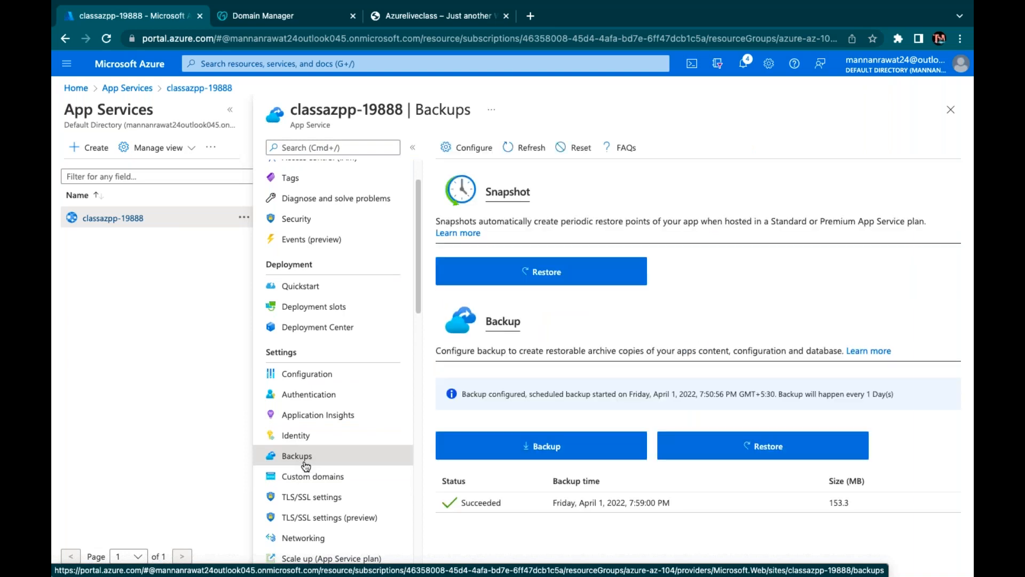
pyautogui.scroll(-3, 306, 466)
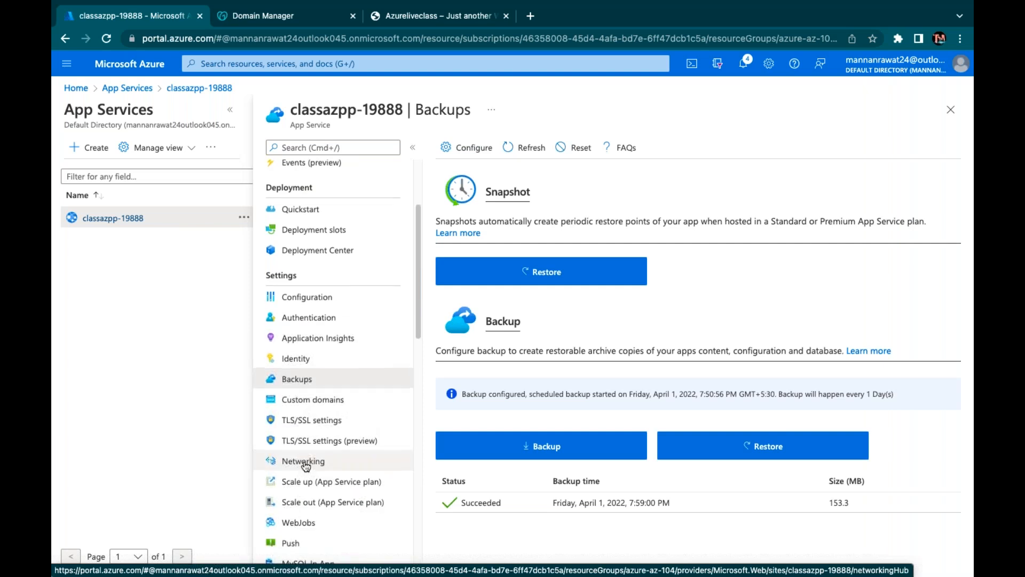
pyautogui.scroll(5, 306, 466)
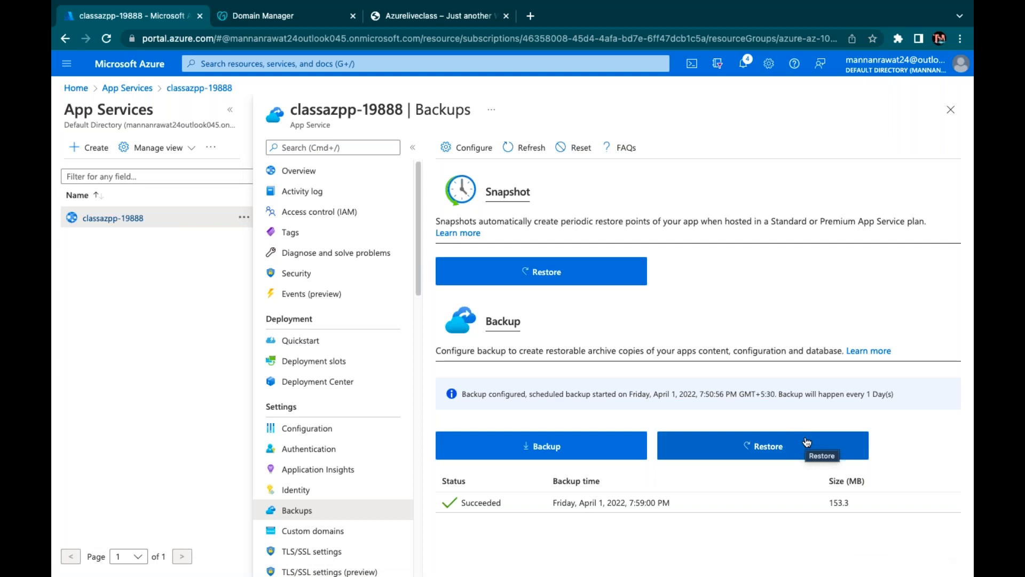
pyautogui.click(436, 16)
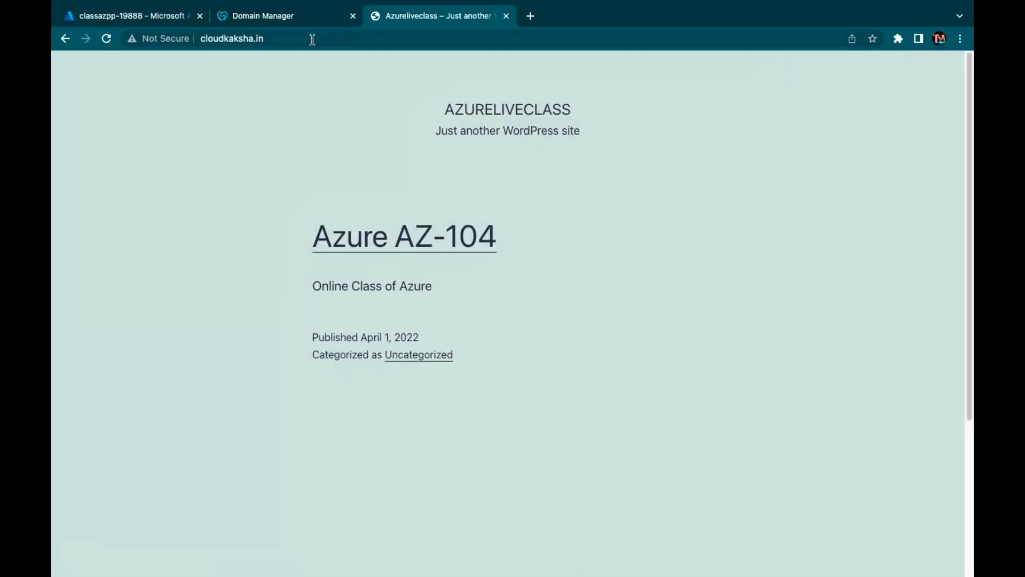
# Step: Browse to cloudkaksha.in/wp-admin to reach the WordPress login page
pyautogui.click(312, 39)
pyautogui.press('Right')
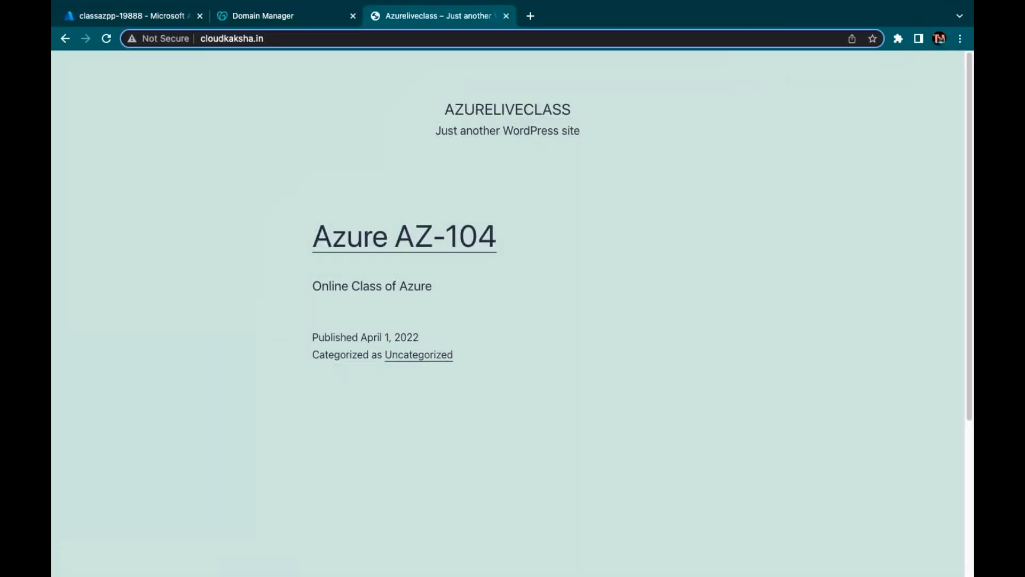
pyautogui.write('?')
pyautogui.press('BackSpace')
pyautogui.write('\\')
pyautogui.press('BackSpace')
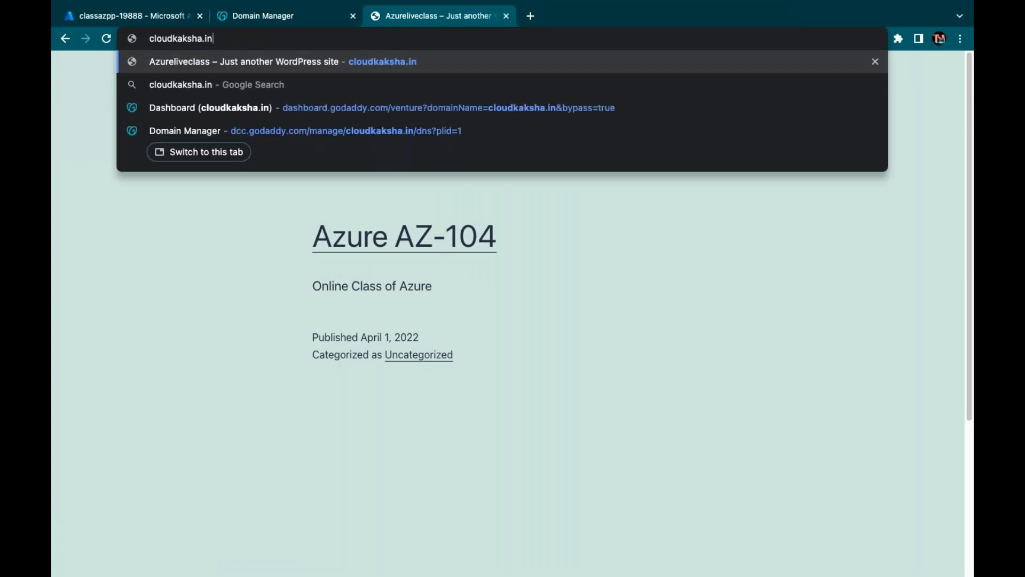
pyautogui.write('?')
pyautogui.press('BackSpace')
pyautogui.write('?')
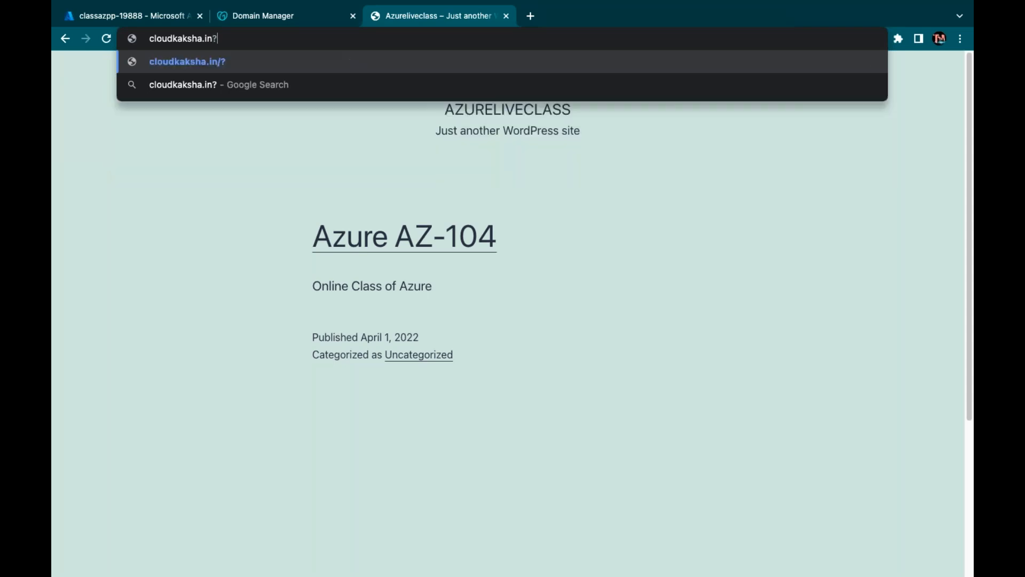
pyautogui.press('BackSpace')
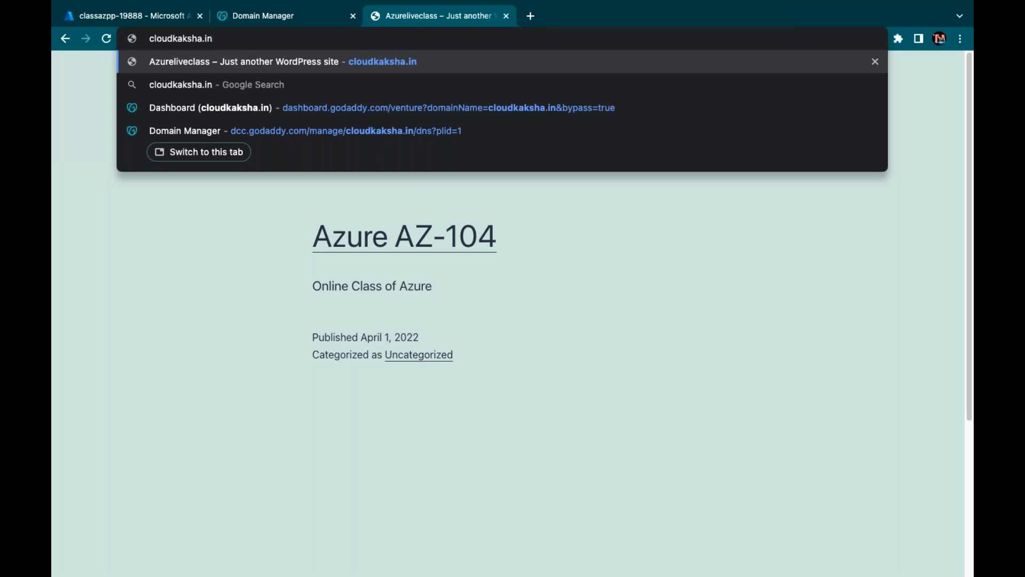
pyautogui.press('BackSpace')
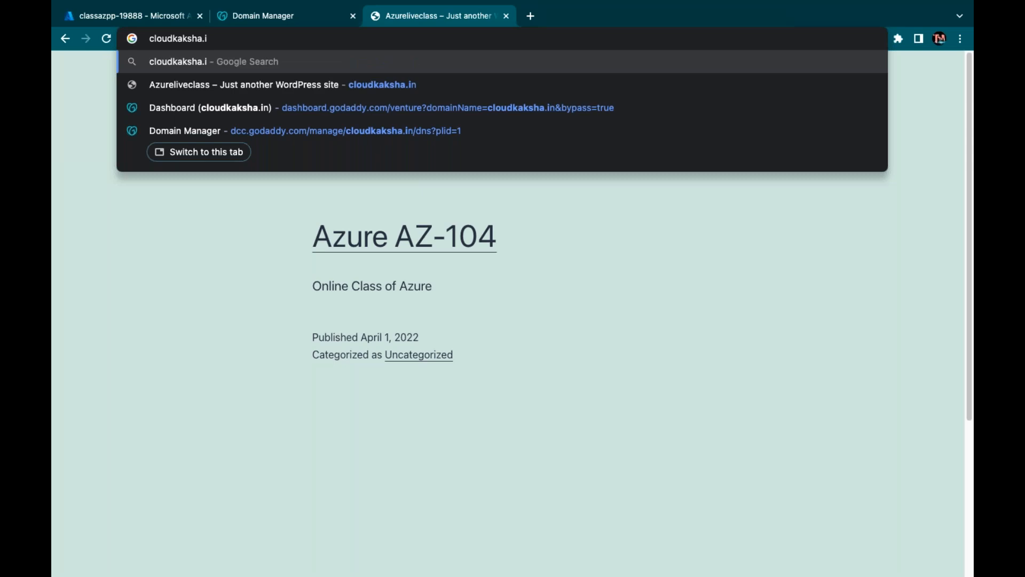
pyautogui.write('n')
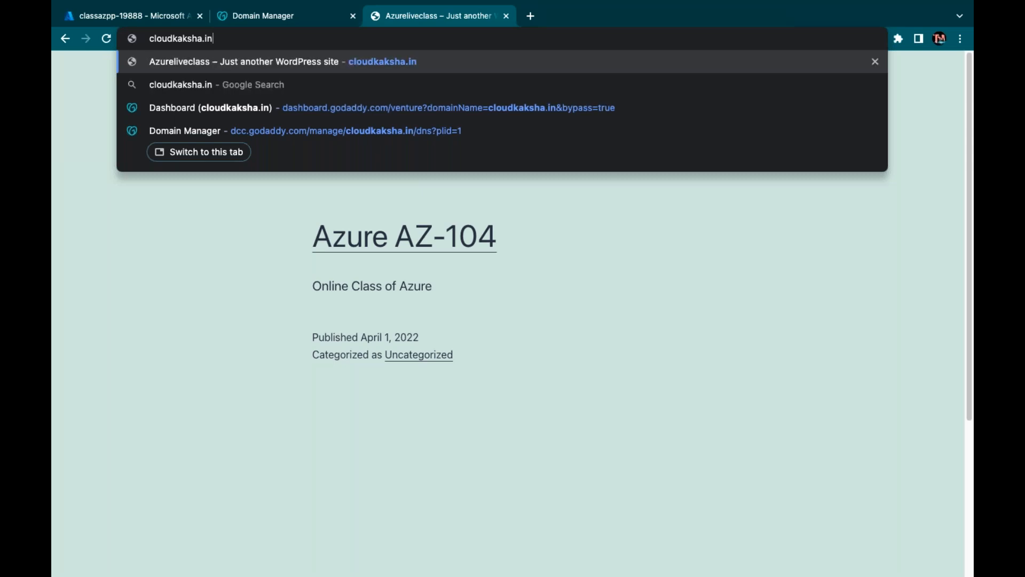
pyautogui.write('/w')
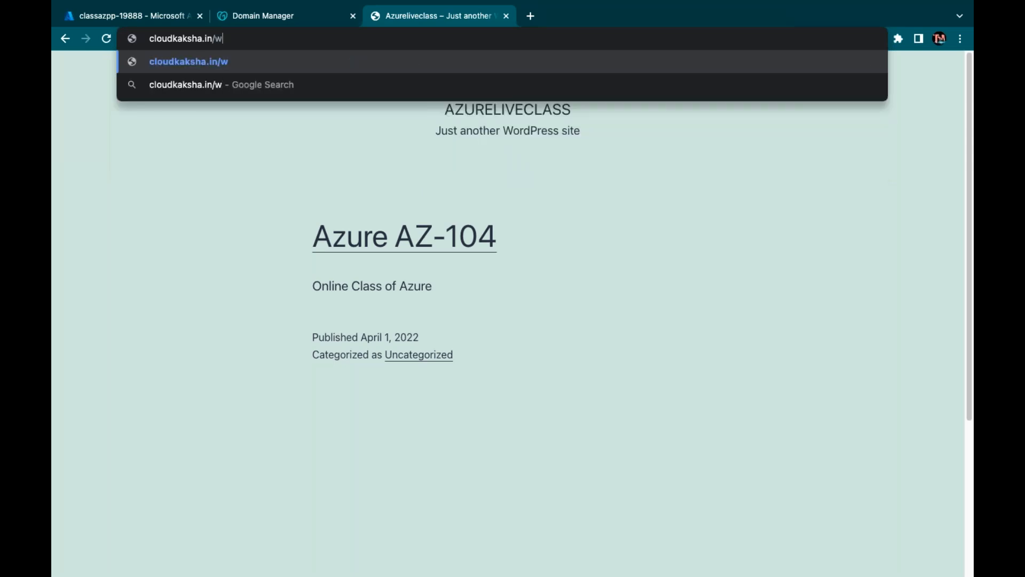
pyautogui.write('p-admin')
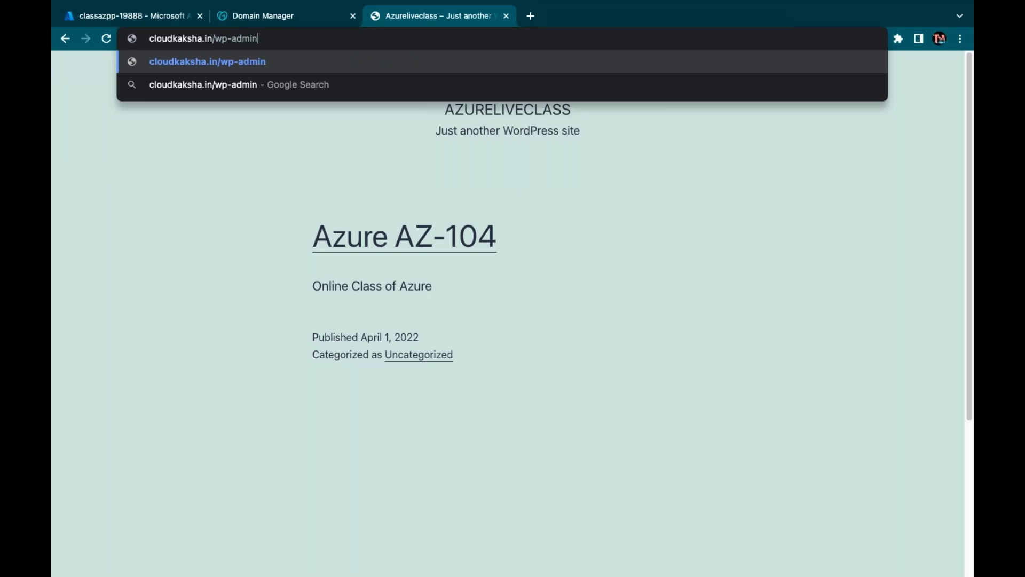
pyautogui.press('Return')
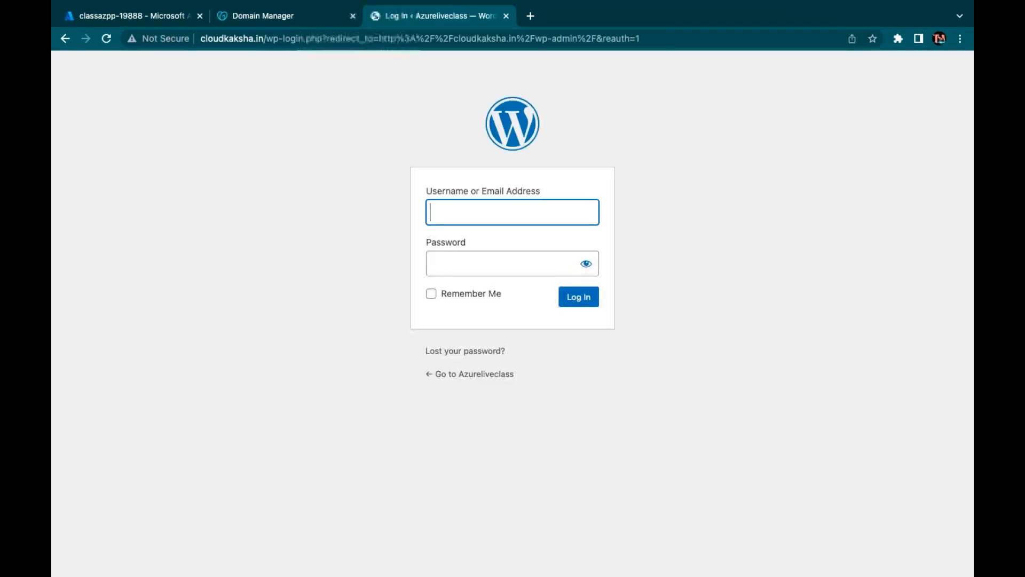
# Step: Sign in to cloudkaksha.in/wp-admin with the admin username and password to reach the Dashboard
pyautogui.write('cloud')
pyautogui.press('Tab')
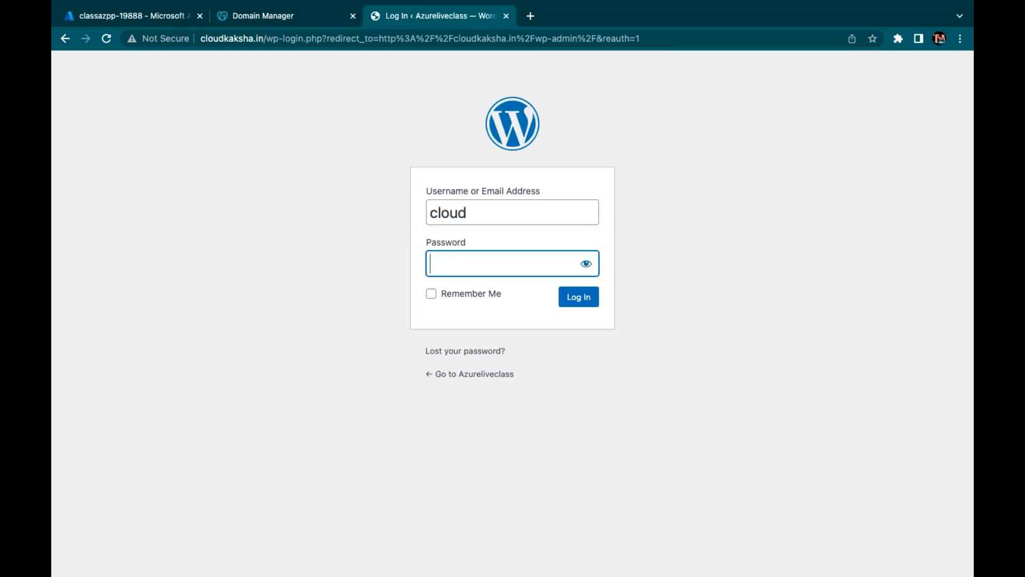
pyautogui.write('*********')
pyautogui.press('Return')
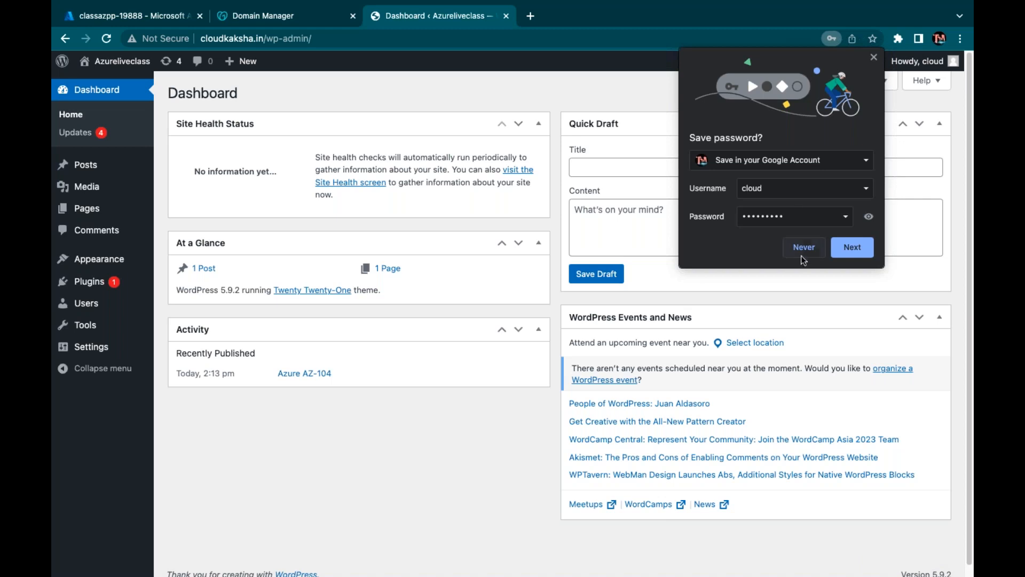
# Step: Dismiss Chrome's save-password prompt without saving the WordPress login
pyautogui.click(852, 248)
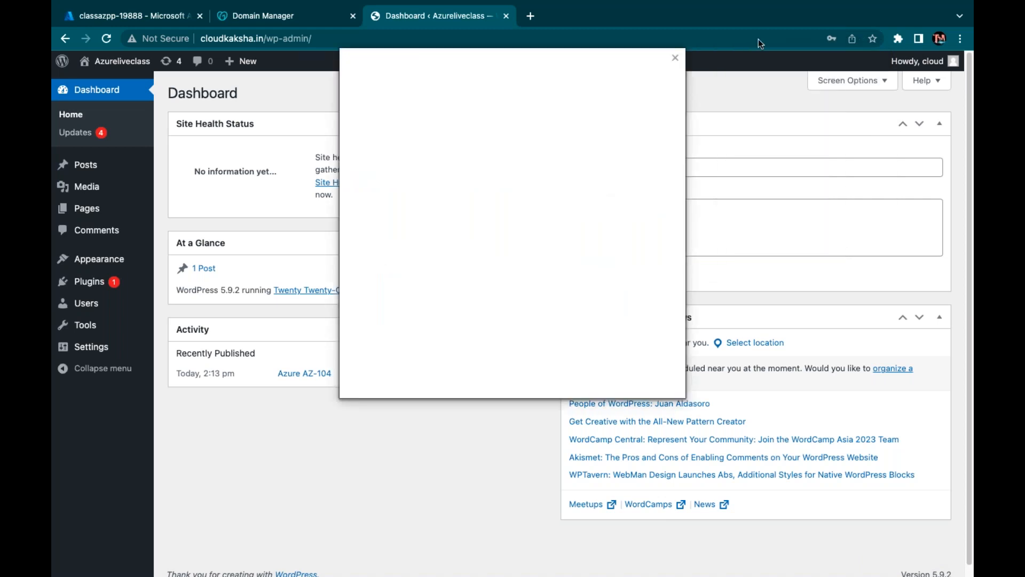
pyautogui.click(675, 58)
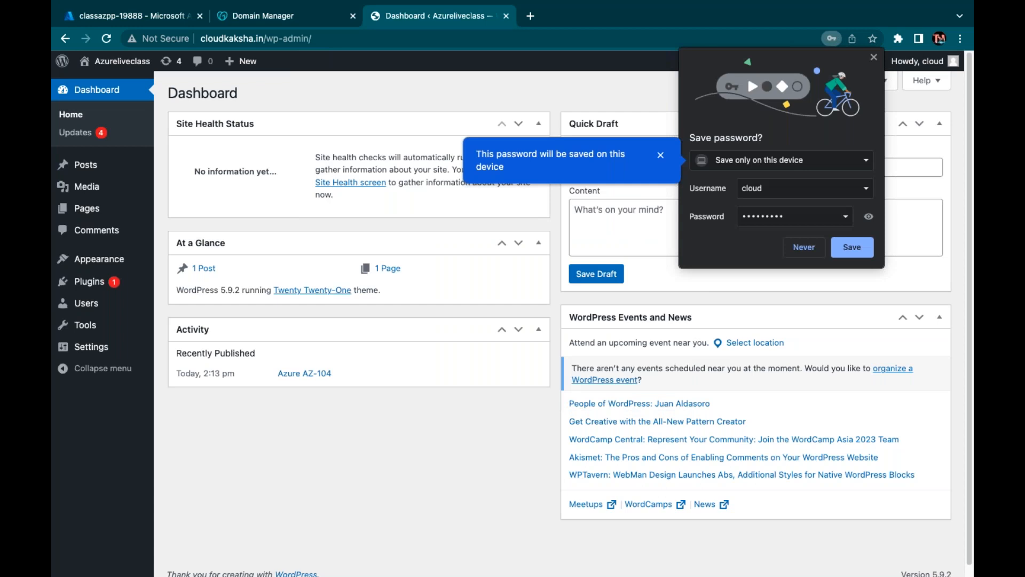
pyautogui.click(803, 249)
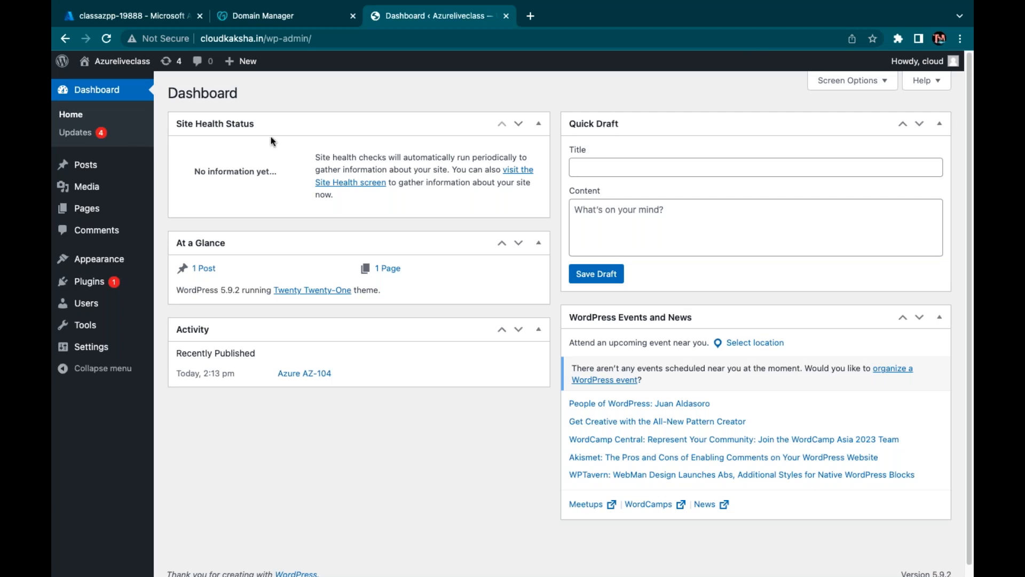
# Step: Trash the Azure AZ-104 post from All Posts and reload the now-empty posts list
pyautogui.click(101, 164)
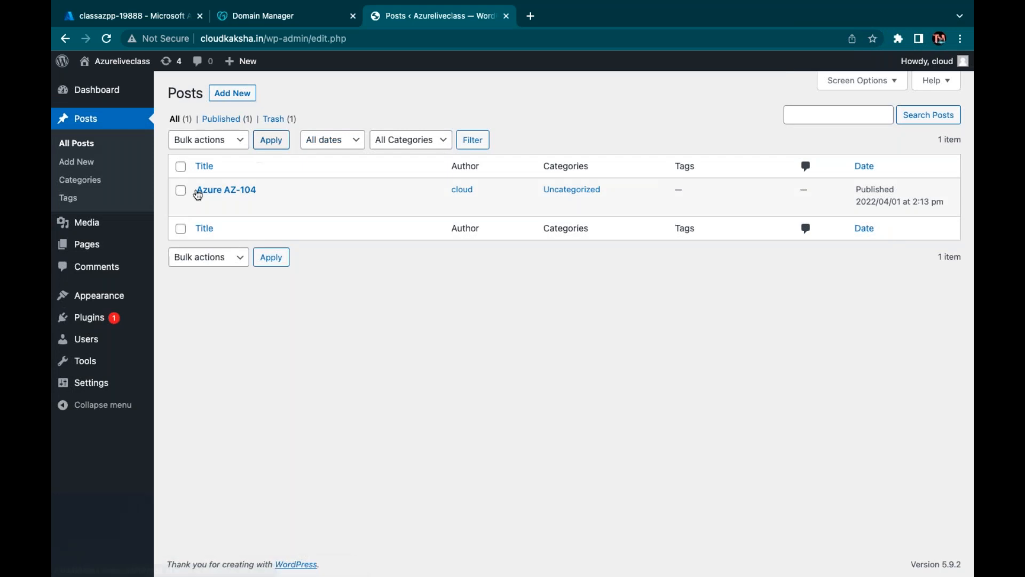
pyautogui.moveTo(186, 196)
pyautogui.click(277, 204)
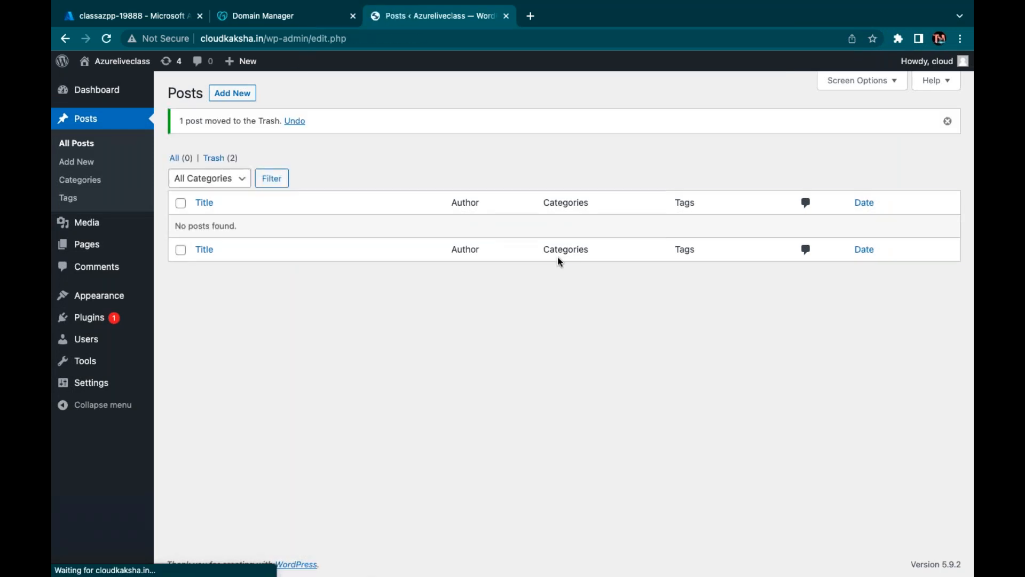
pyautogui.click(235, 38)
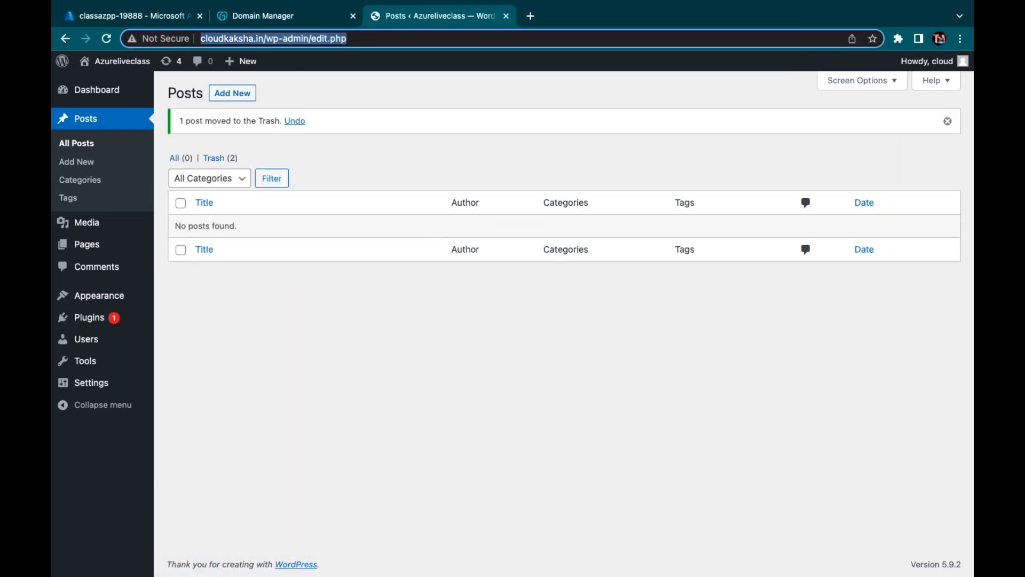
pyautogui.press('Return')
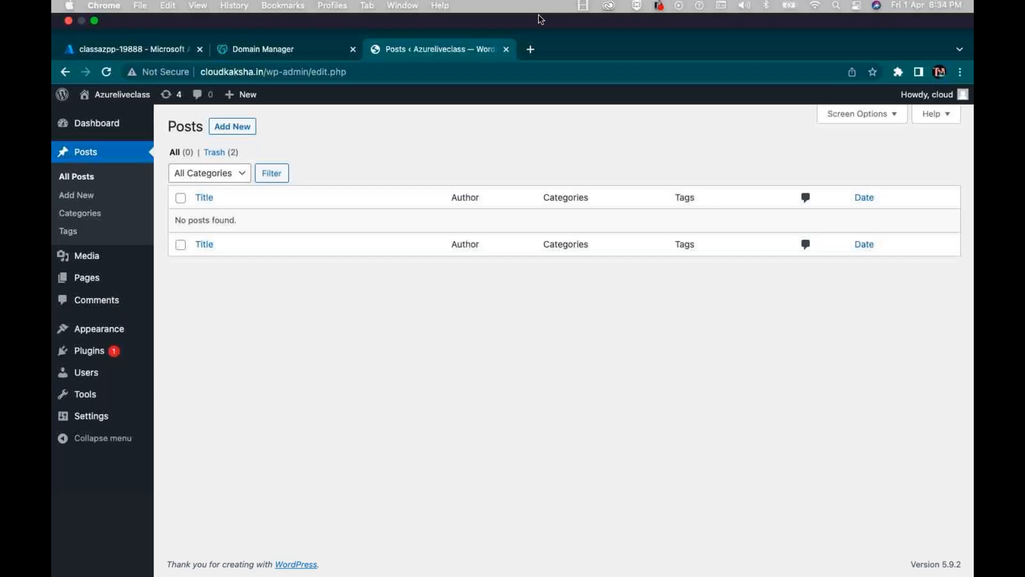
pyautogui.click(531, 53)
pyautogui.write('http://cloudkaksha.in')
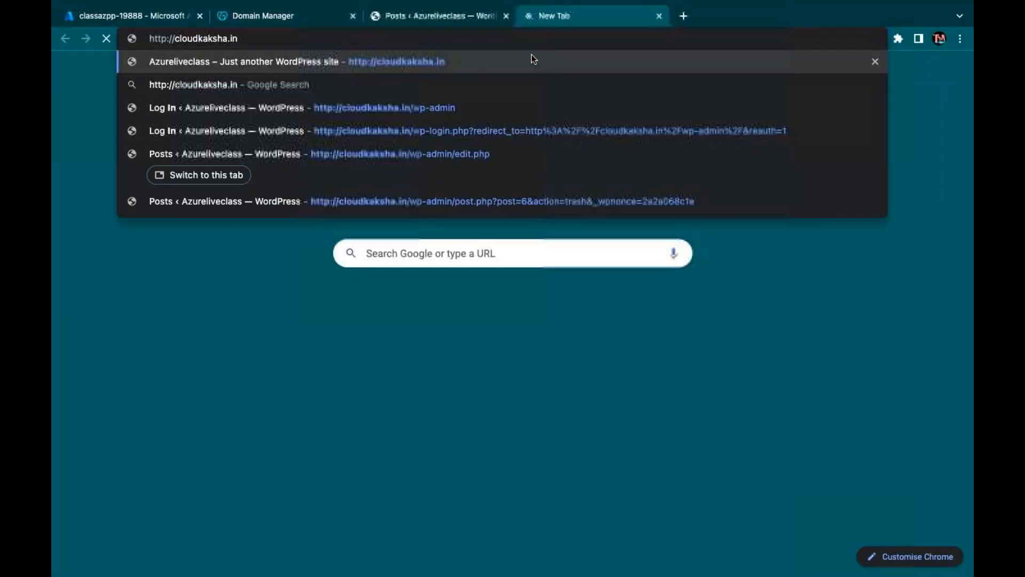
pyautogui.press('Return')
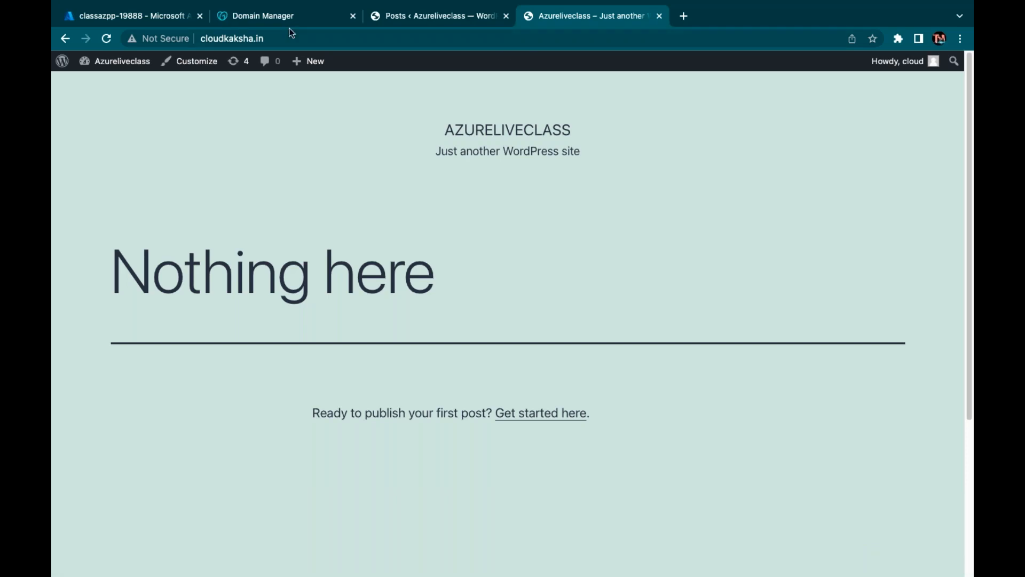
pyautogui.click(139, 17)
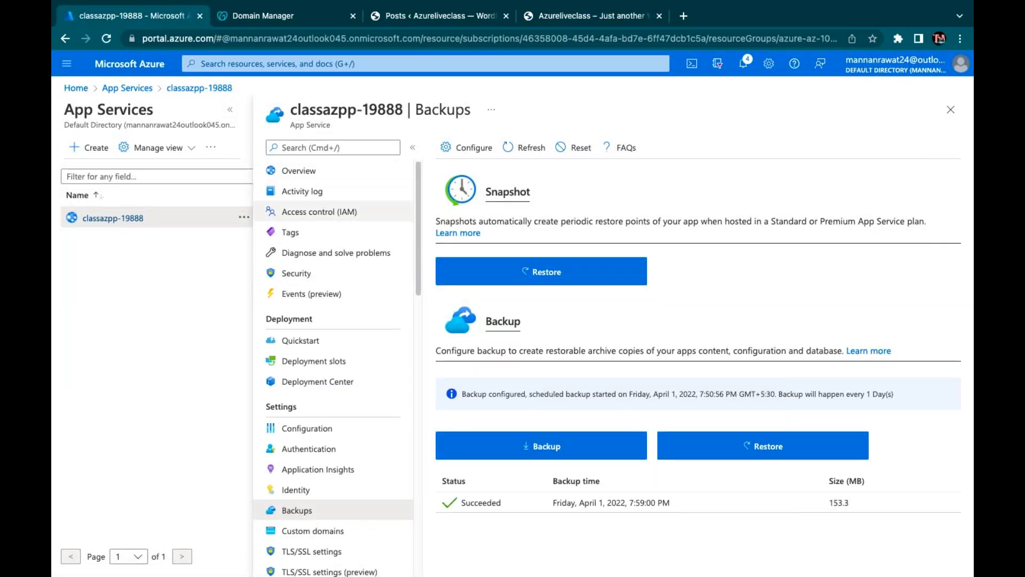
# Step: Return to the classazpp-19888 app's Backups page showing the succeeded April 1, 2022 backup
pyautogui.rightClick(295, 212)
pyautogui.click(208, 92)
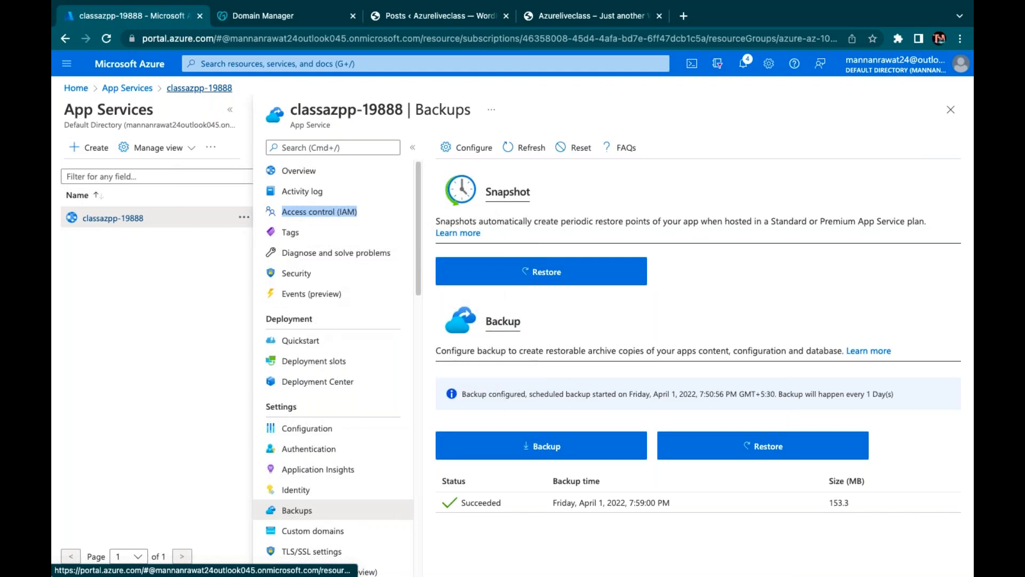
pyautogui.click(215, 92)
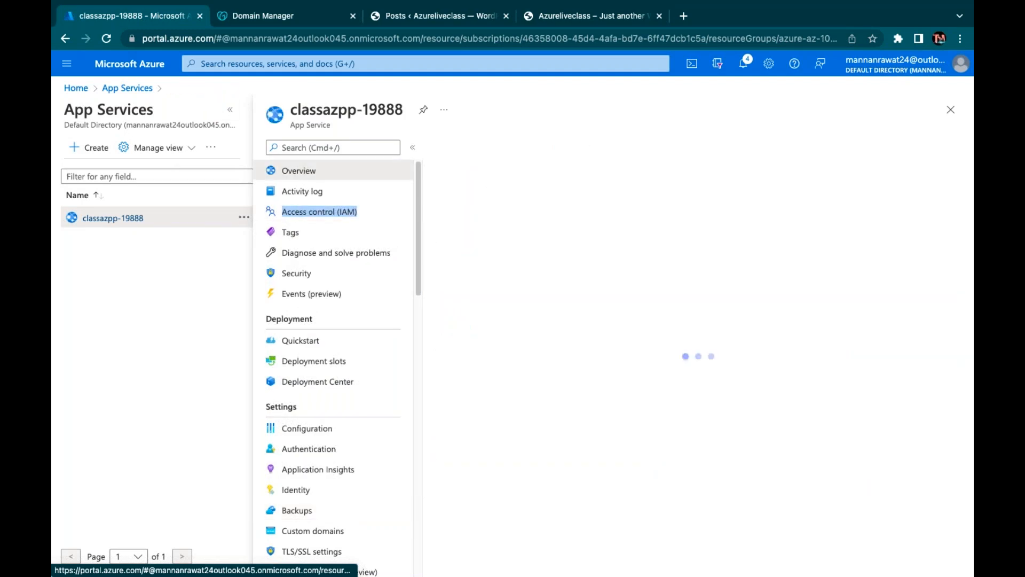
pyautogui.scroll(-2, 328, 406)
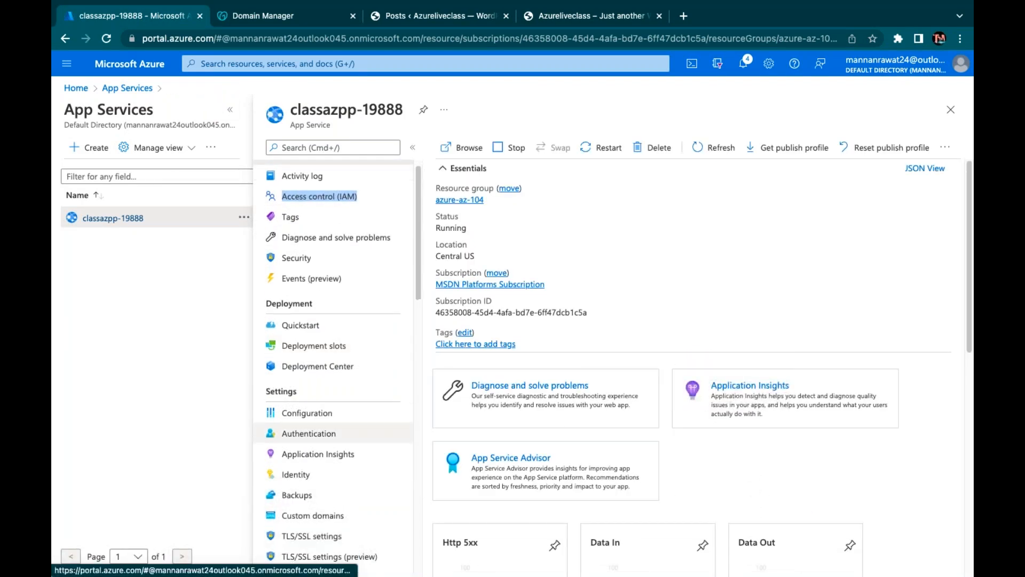
pyautogui.click(308, 450)
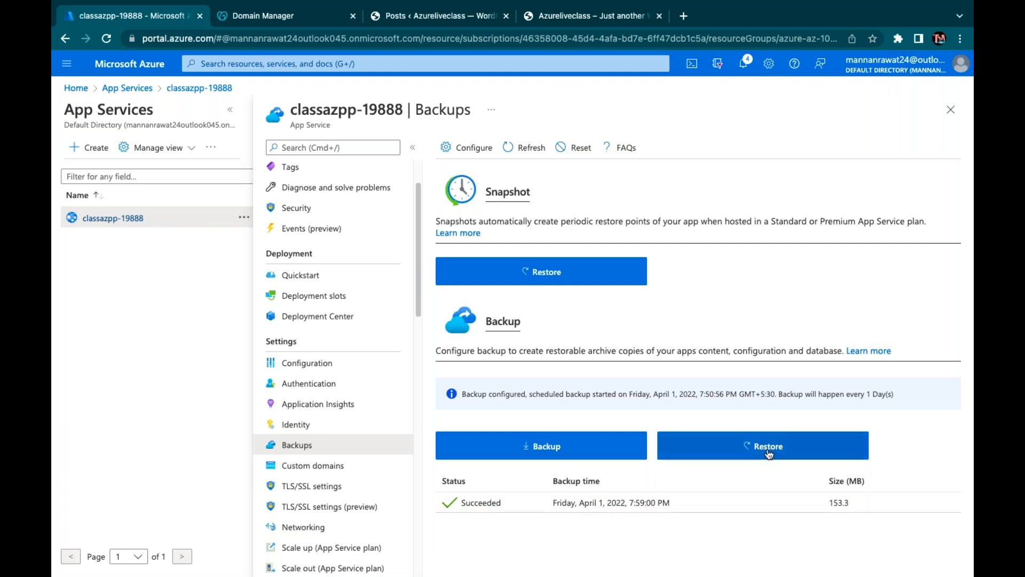
# Step: Restore the April 1, 2022 7:59 PM app backup, overwriting classazpp-19888
pyautogui.click(736, 448)
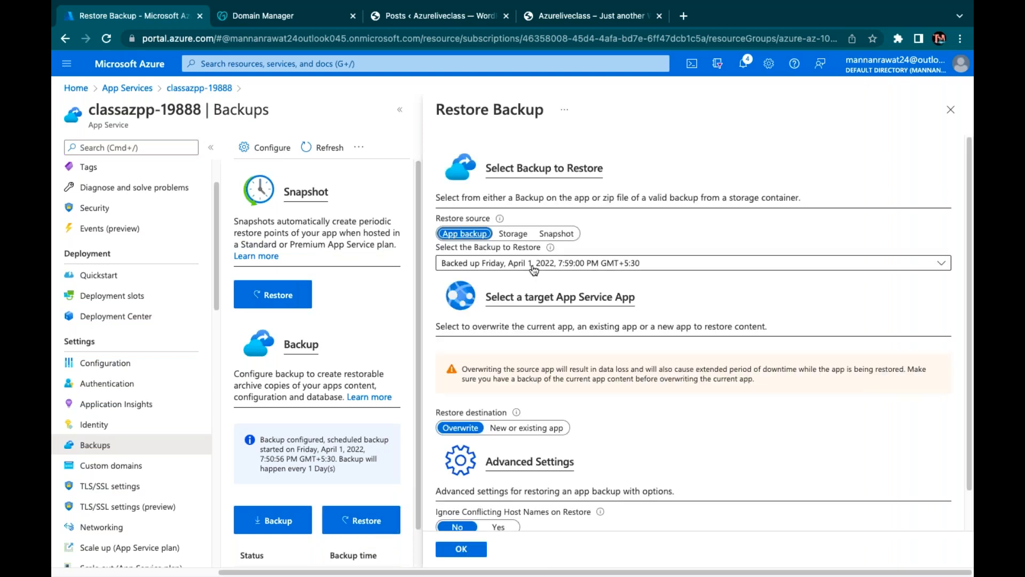
pyautogui.scroll(-1, 566, 267)
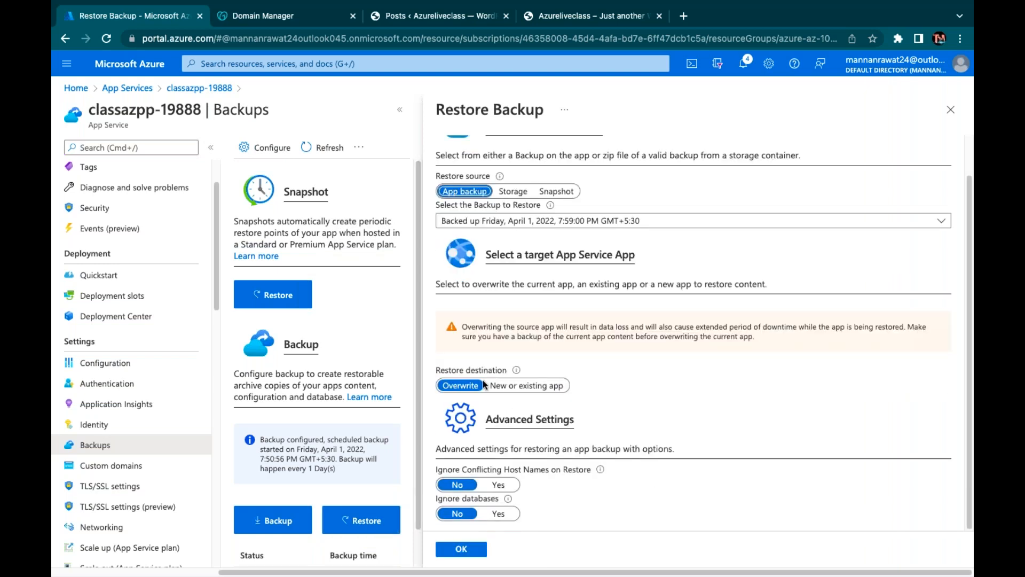
pyautogui.click(463, 547)
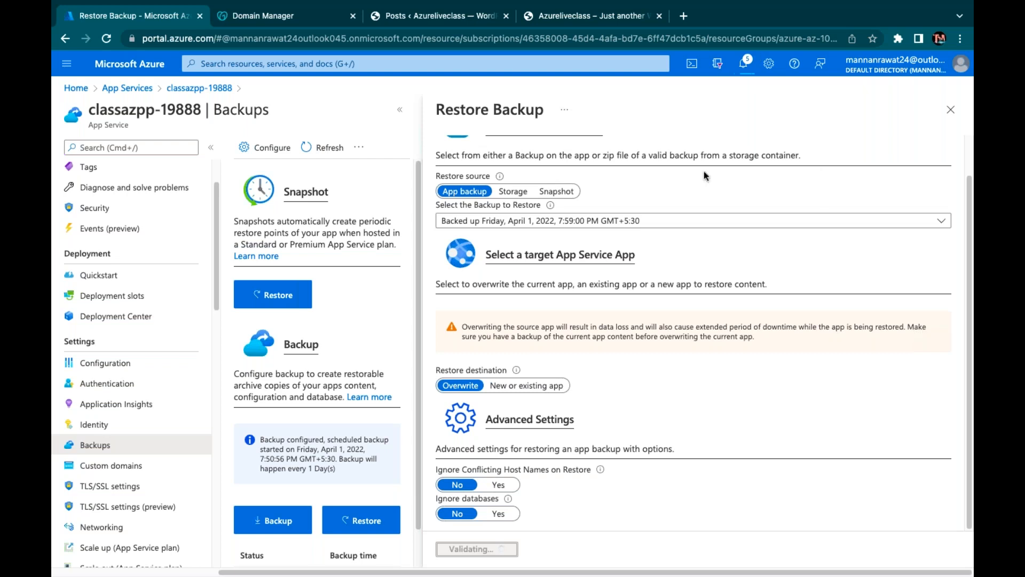
pyautogui.scroll(1, 706, 176)
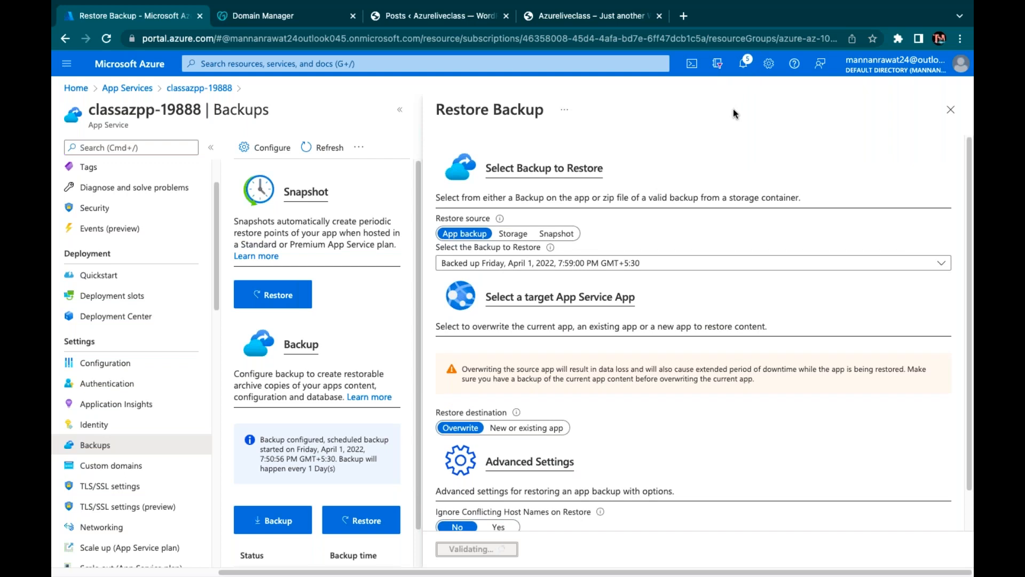
pyautogui.scroll(-1, 562, 377)
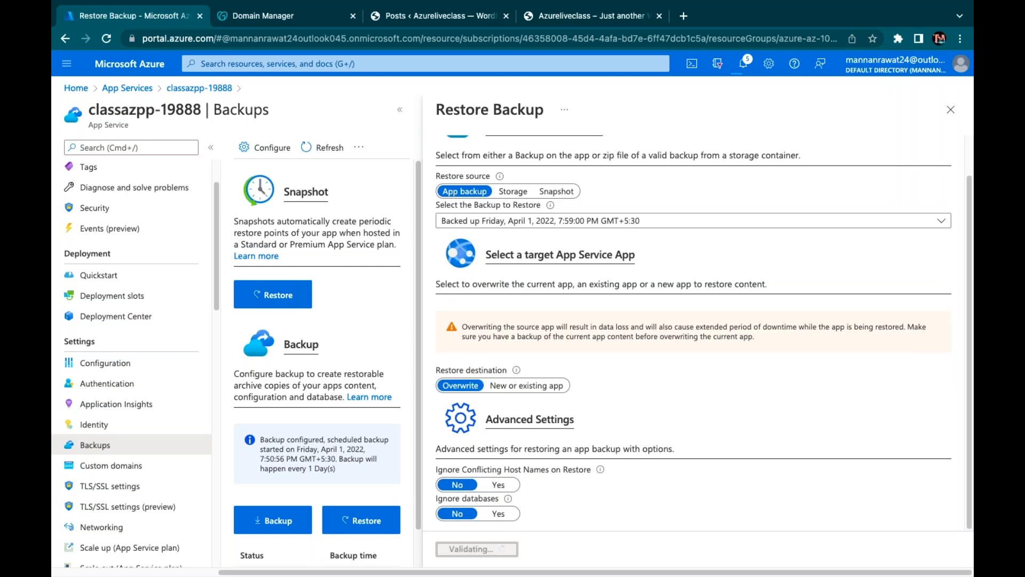
pyautogui.click(513, 191)
pyautogui.click(465, 192)
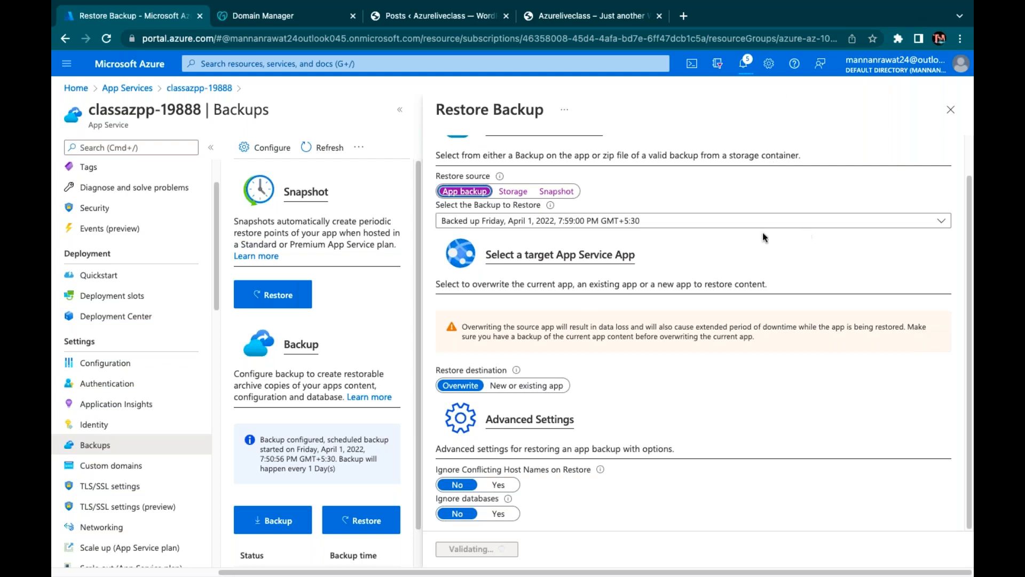
pyautogui.scroll(-4, 117, 421)
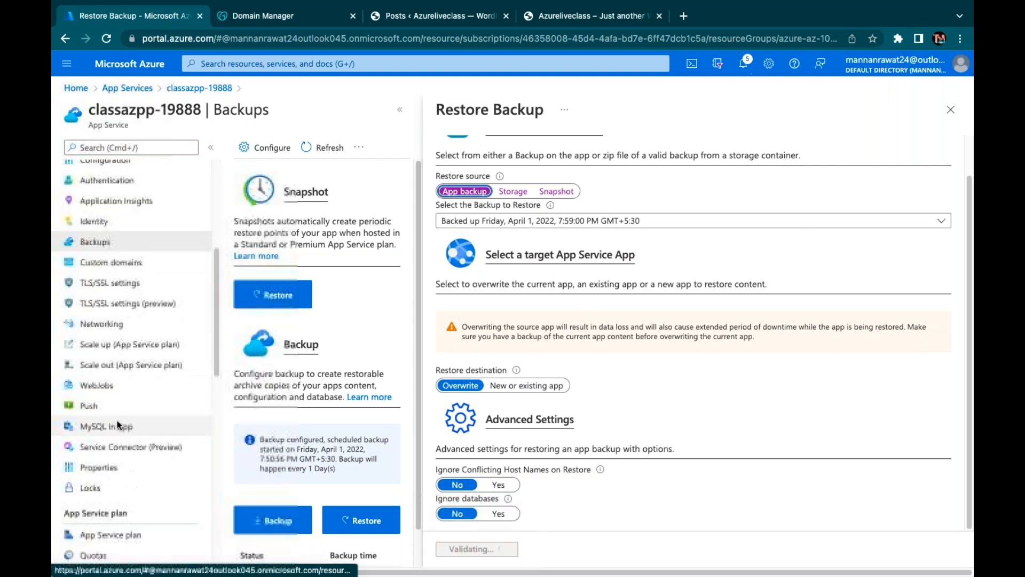
pyautogui.scroll(-10, 117, 421)
# Step: Cancel the discard-edits prompt to stay on the Restore Backup panel
pyautogui.click(108, 398)
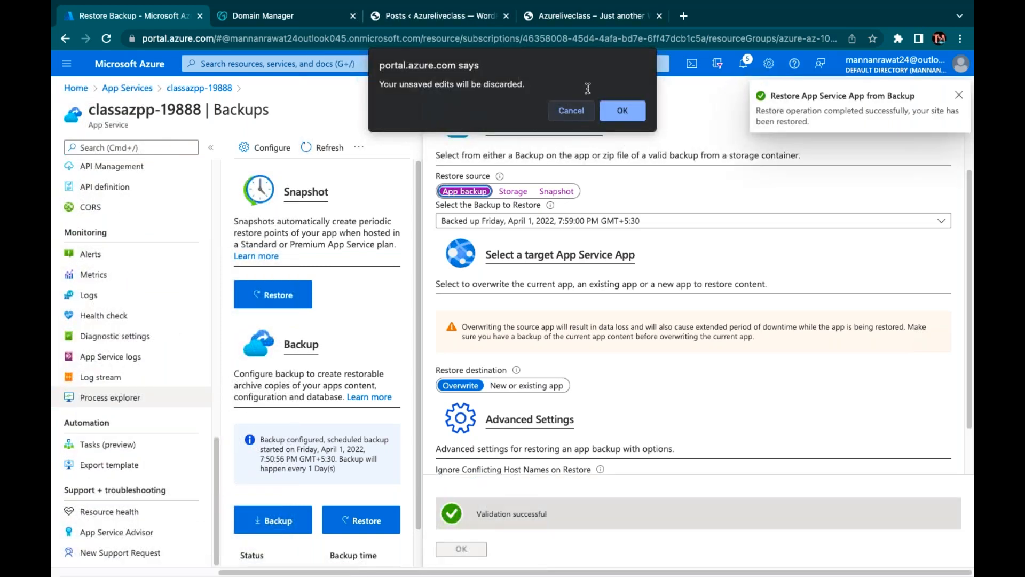
pyautogui.click(570, 111)
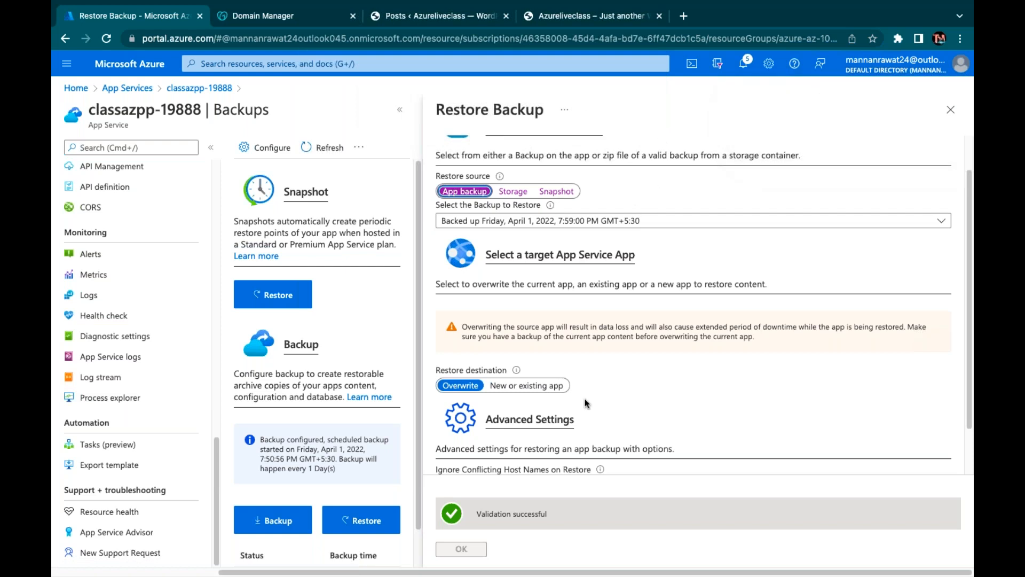
pyautogui.scroll(1, 586, 403)
pyautogui.scroll(-3, 549, 439)
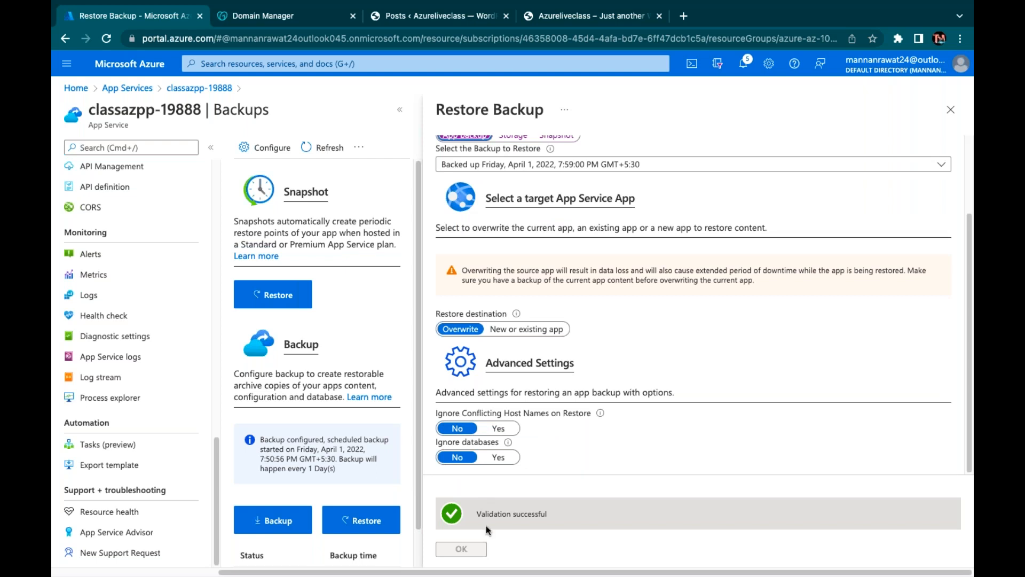
pyautogui.scroll(4, 507, 267)
# Step: Recheck the App backup source and the only backup, confirming Validation successful
pyautogui.click(507, 233)
pyautogui.click(464, 233)
pyautogui.click(658, 263)
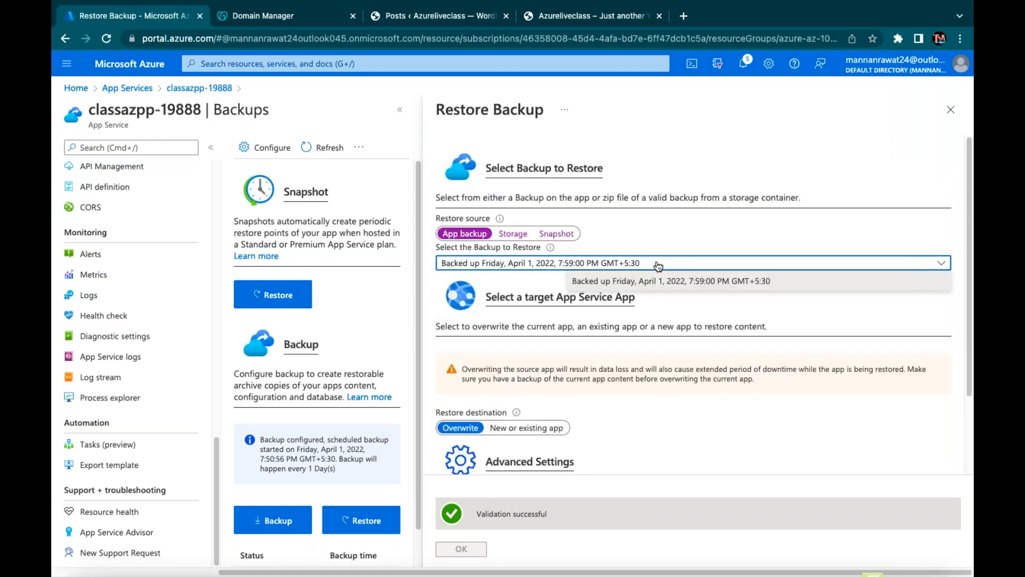
pyautogui.click(660, 281)
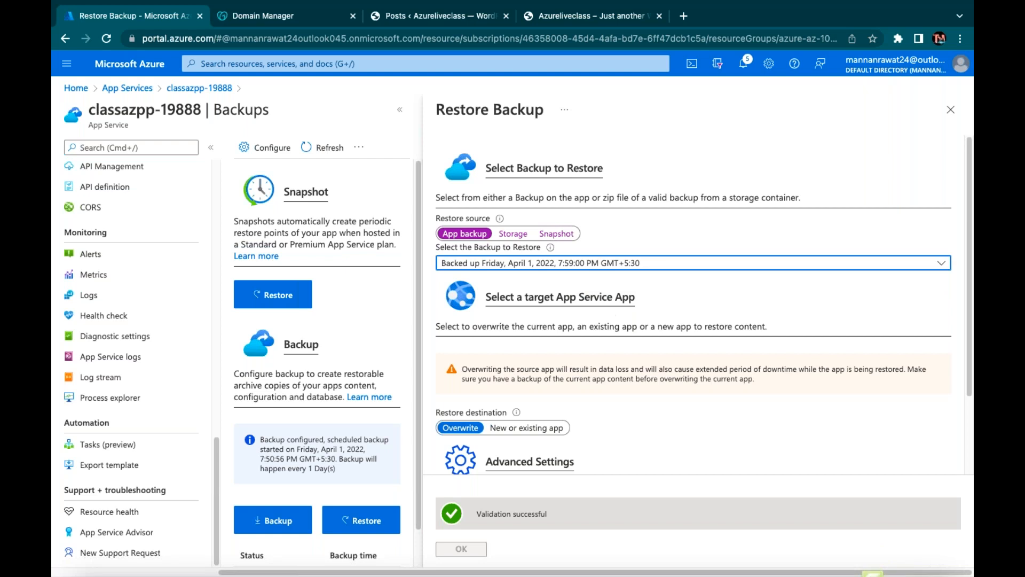
pyautogui.scroll(-2, 522, 386)
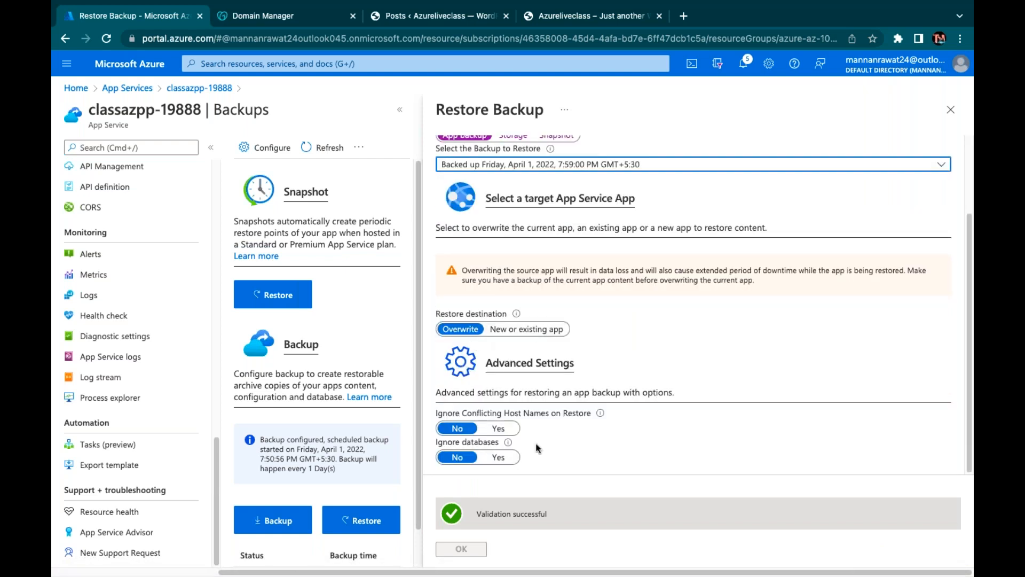
pyautogui.click(517, 363)
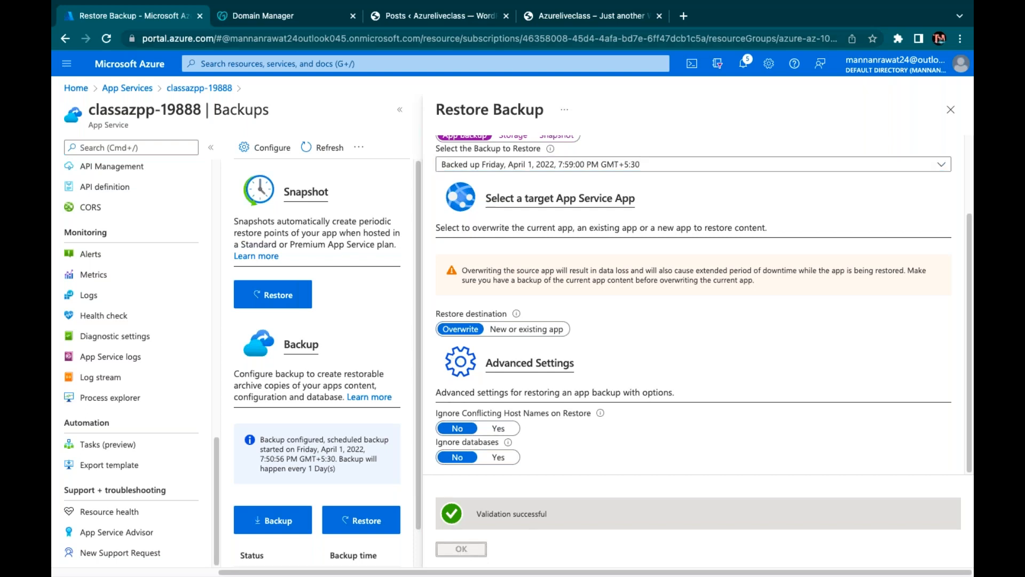
pyautogui.click(472, 17)
# Step: Reload cloudkaksha.in, now returning 404 Web Site not found, and glance at the other tabs
pyautogui.click(567, 10)
pyautogui.press('super+l')
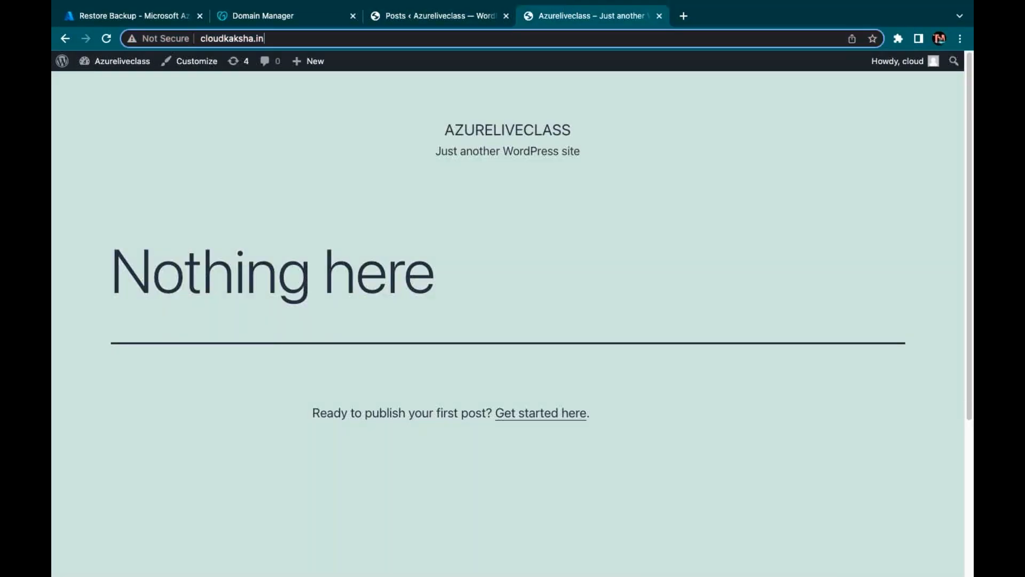
pyautogui.press('Return')
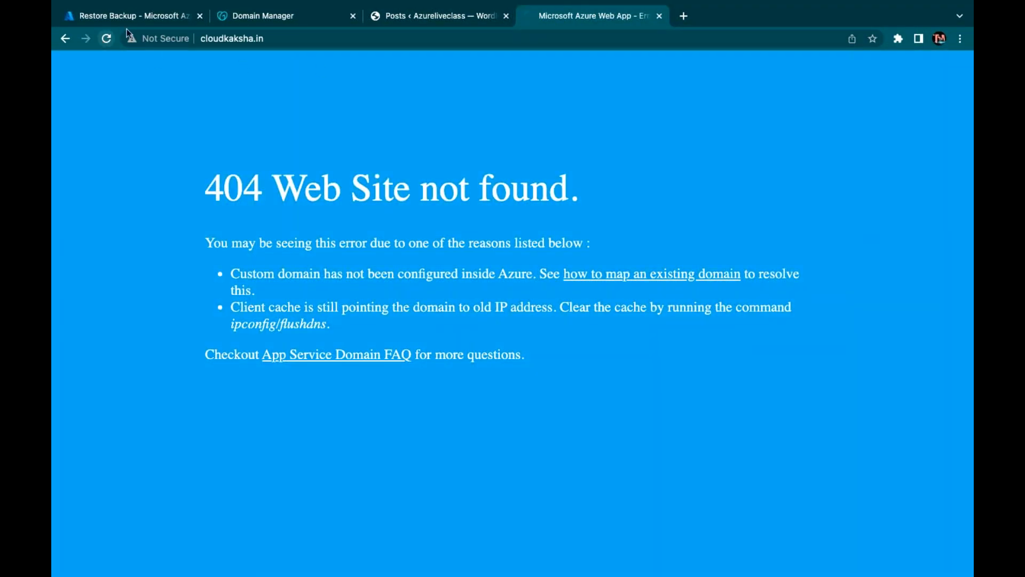
pyautogui.click(413, 23)
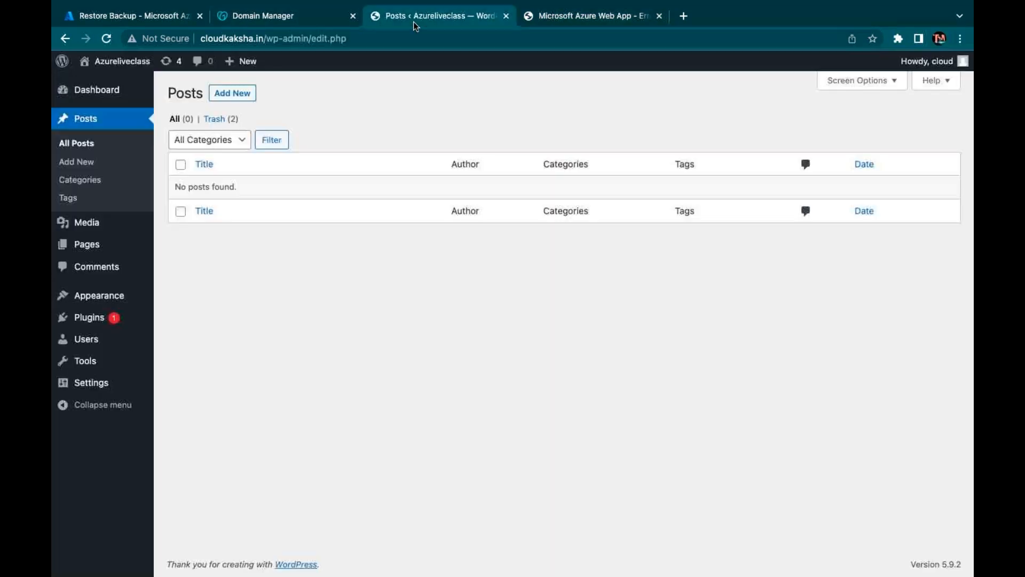
pyautogui.click(260, 11)
pyautogui.click(144, 18)
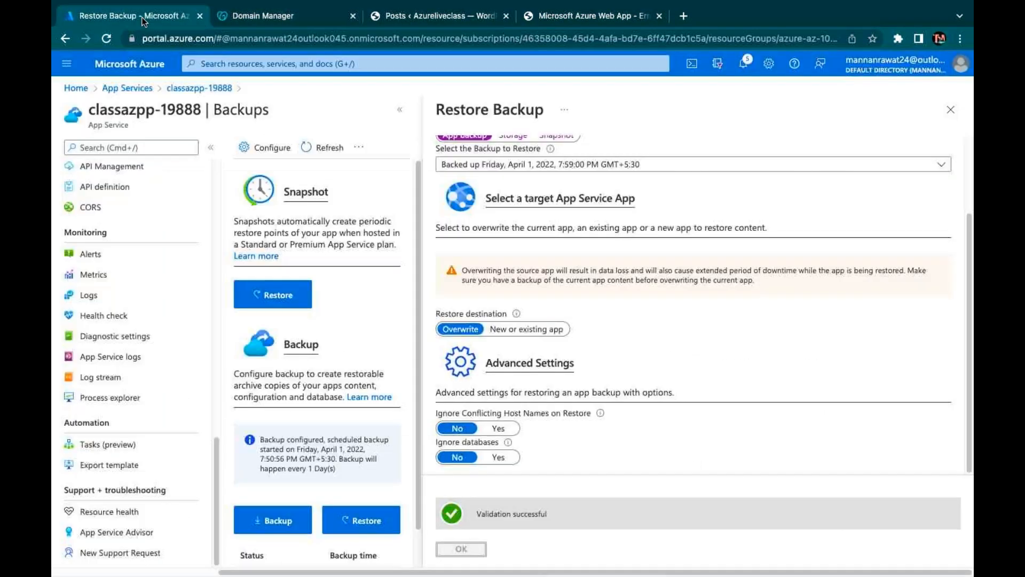
# Step: Try Storage and Snapshot restore sources, selecting the April 1 8:14:01 PM snapshot
pyautogui.click(513, 234)
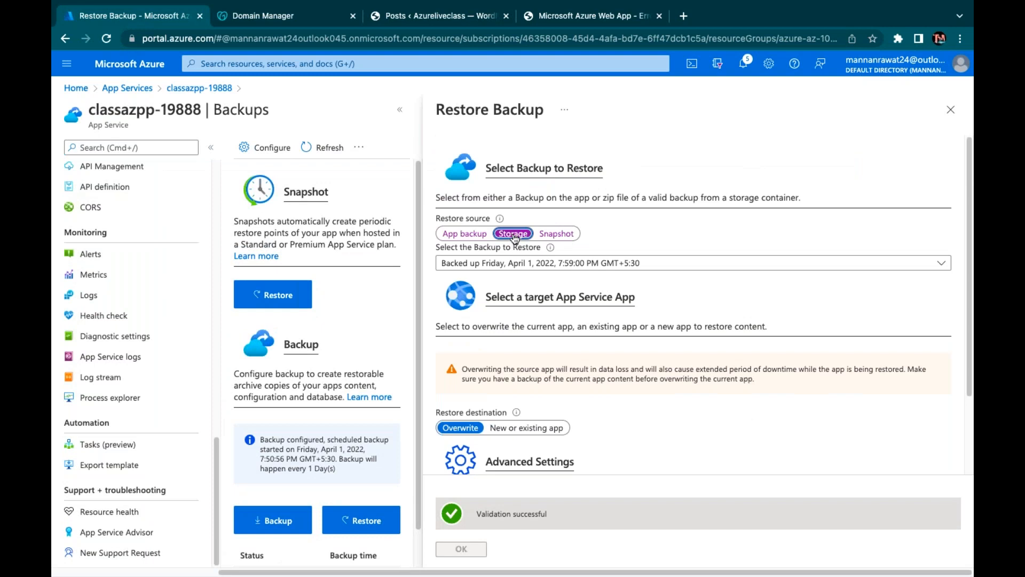
pyautogui.click(552, 312)
pyautogui.scroll(-5, 552, 313)
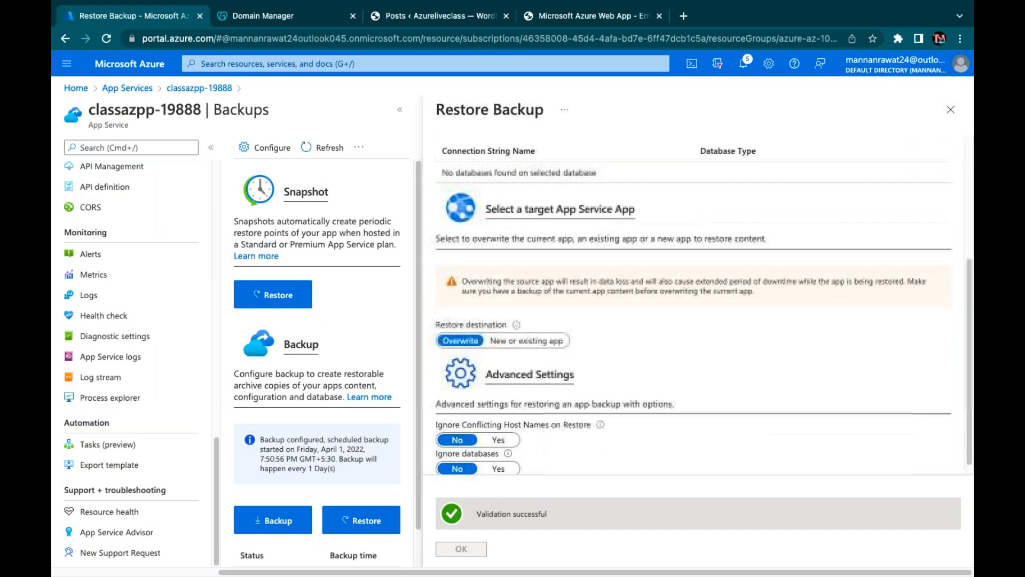
pyautogui.scroll(5, 694, 293)
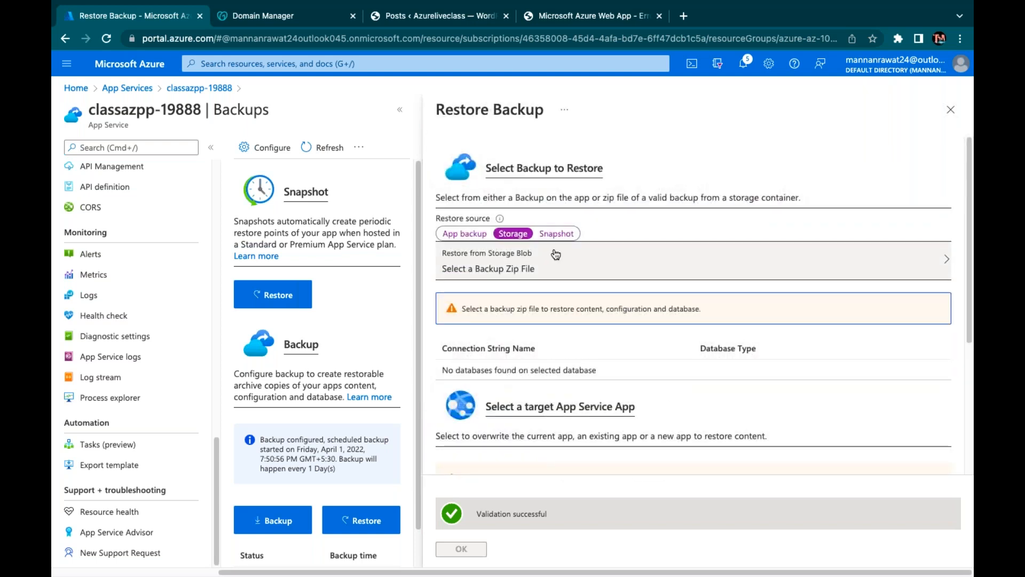
pyautogui.click(556, 233)
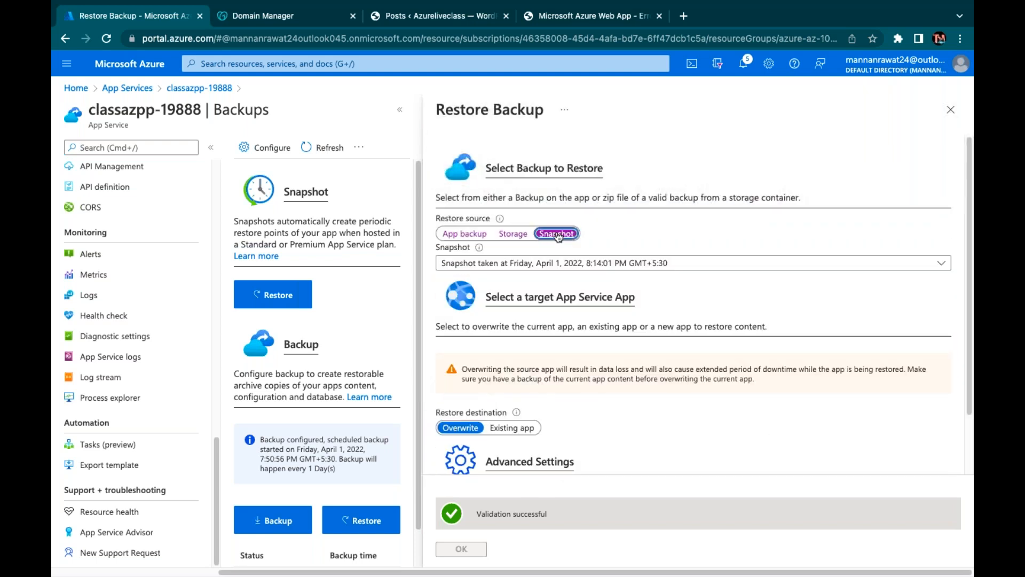
pyautogui.click(555, 262)
pyautogui.click(624, 282)
pyautogui.moveTo(556, 326); pyautogui.dragTo(528, 325)
pyautogui.tripleClick(527, 325)
# Step: Explore restoring into the existing classazpp-19888 slot with site configuration included
pyautogui.click(512, 428)
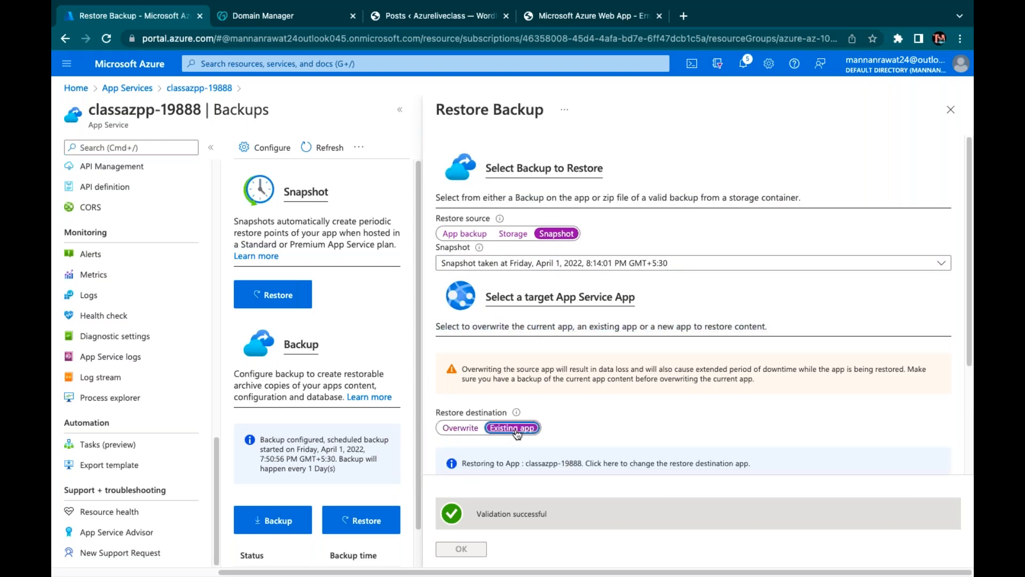
pyautogui.scroll(-3, 513, 428)
pyautogui.click(503, 357)
pyautogui.click(520, 361)
pyautogui.click(520, 361)
pyautogui.click(578, 374)
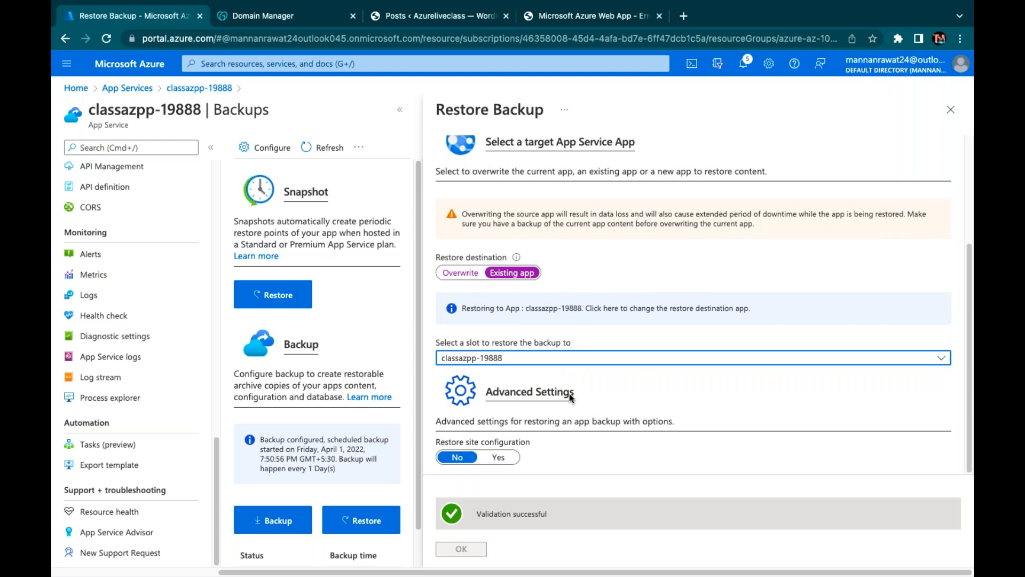
pyautogui.click(498, 457)
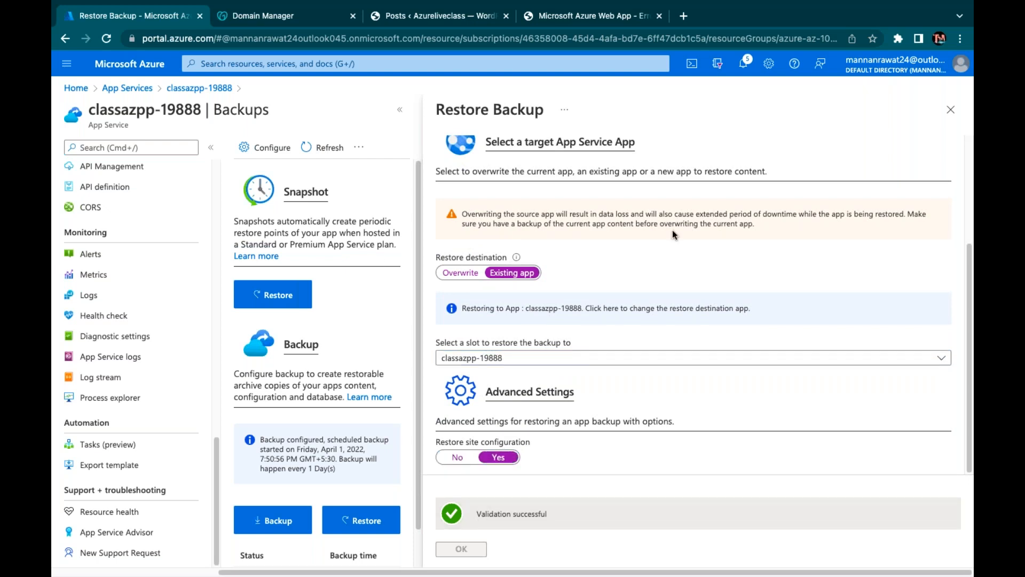
# Step: Discard those edits and start a Snapshot Restore from 8:14:01 PM, overwriting the app
pyautogui.click(951, 110)
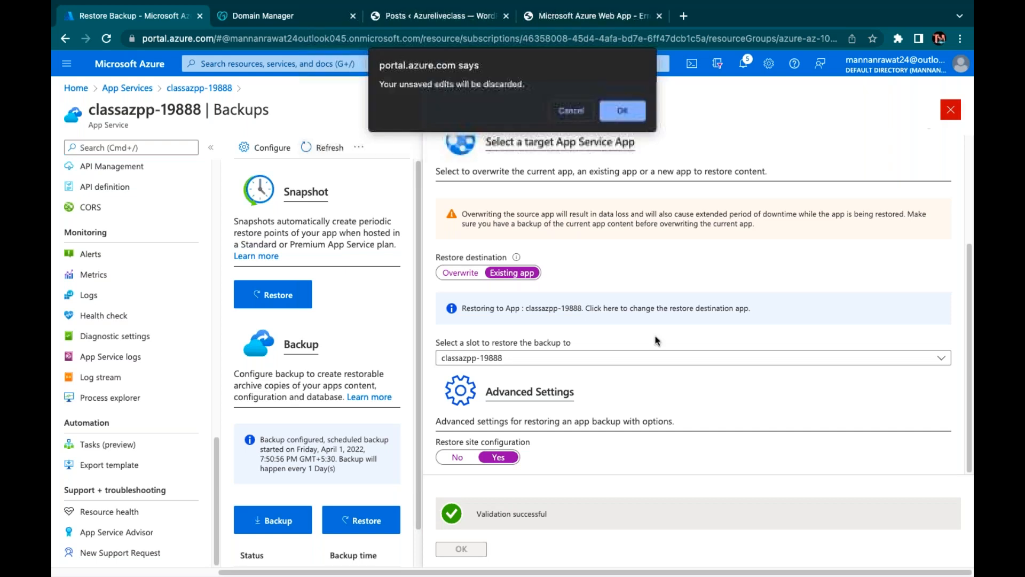
pyautogui.click(623, 111)
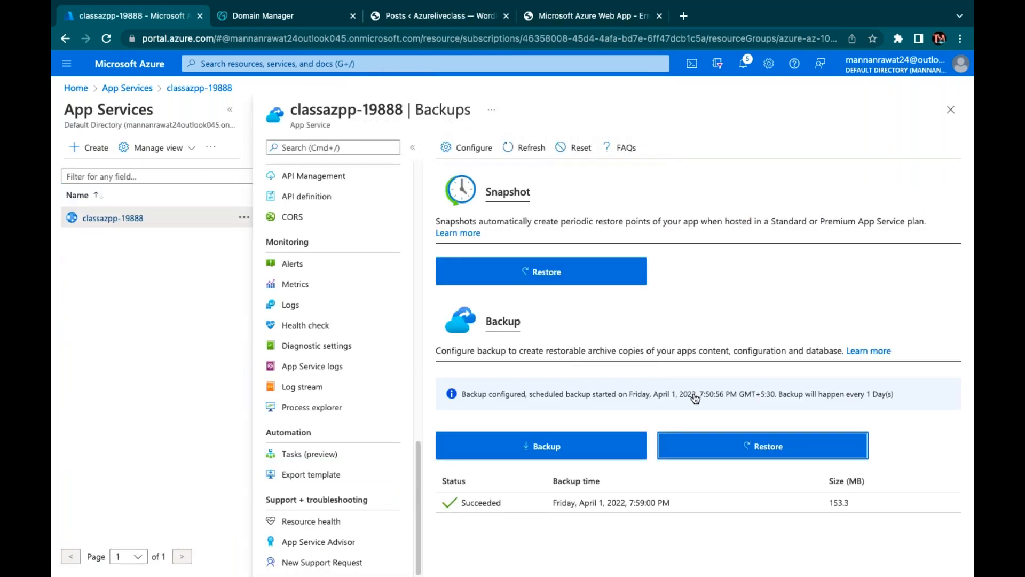
pyautogui.click(578, 282)
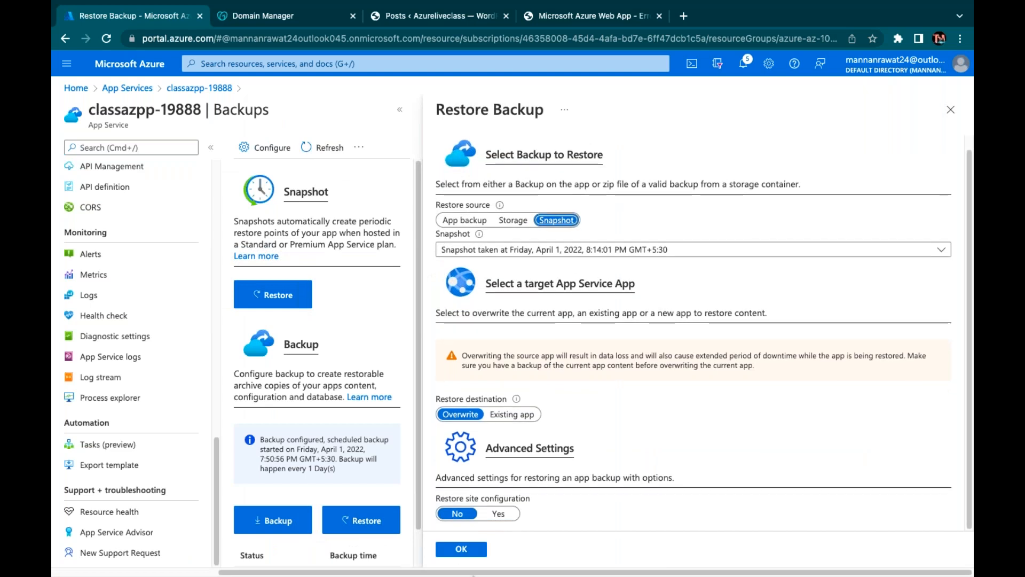
pyautogui.click(462, 549)
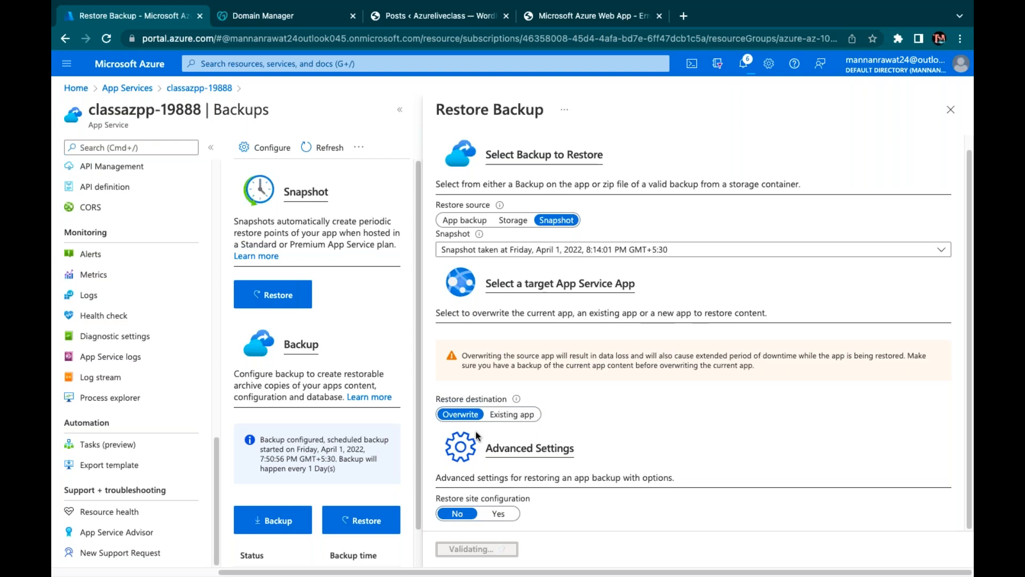
# Step: Switch full-screen spaces past OneNote and the WordPress site to the macOS desktop
pyautogui.hotkey('ctrl', 'Left')
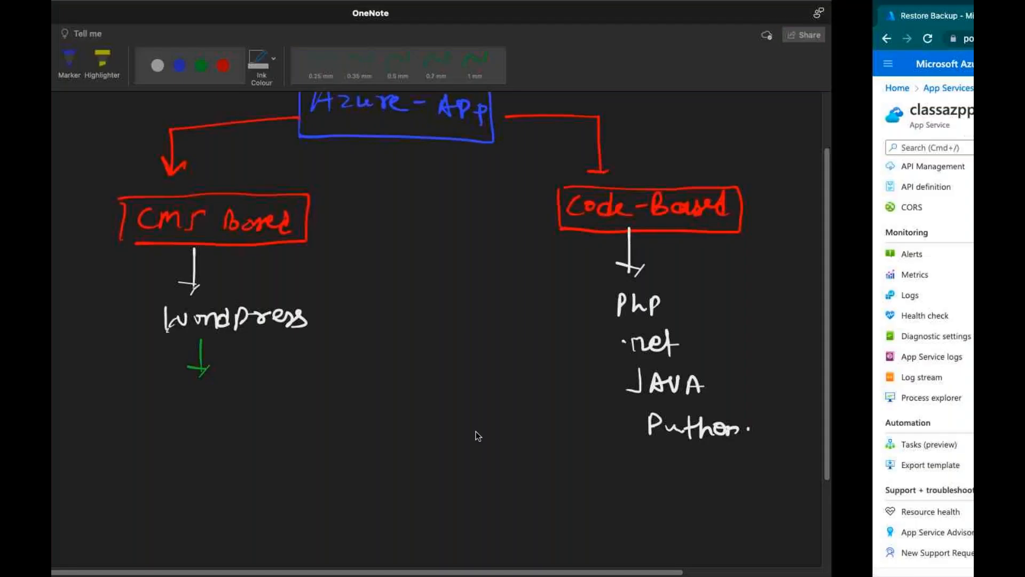
pyautogui.hotkey('ctrl', 'Left')
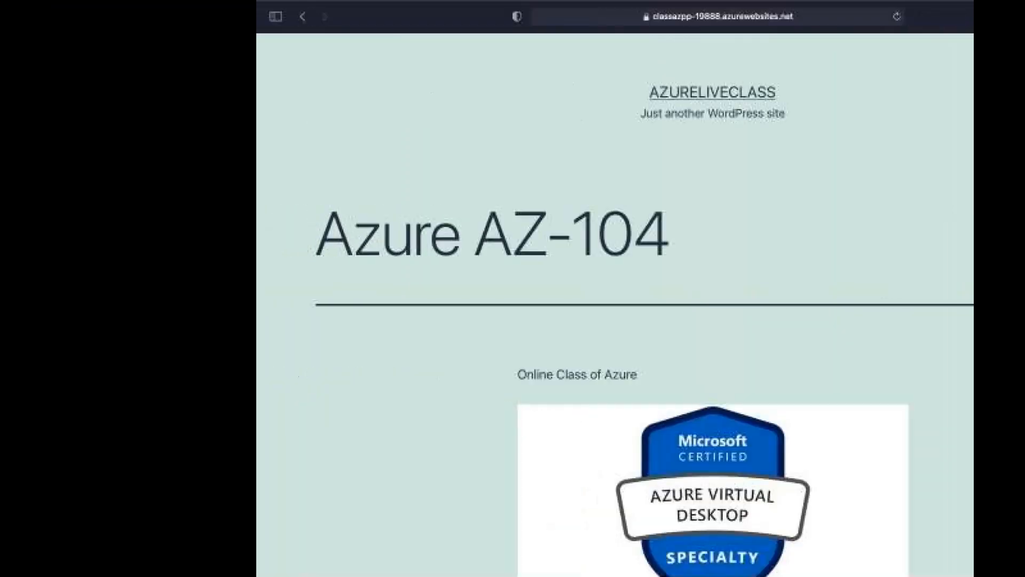
pyautogui.hotkey('ctrl', 'Left')
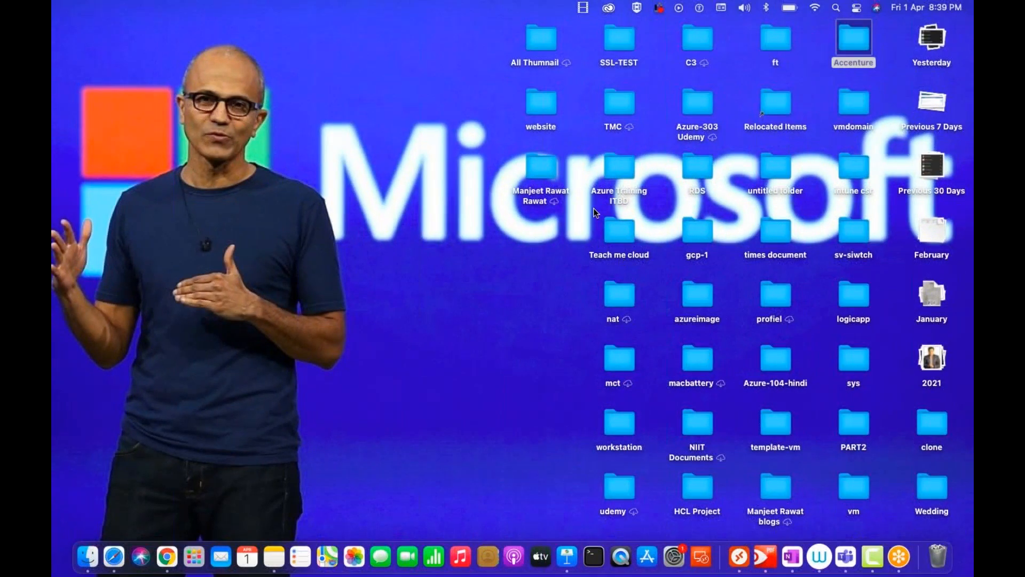
# Step: Open the desktop website folder in Finder and select its index.html file
pyautogui.click(546, 107)
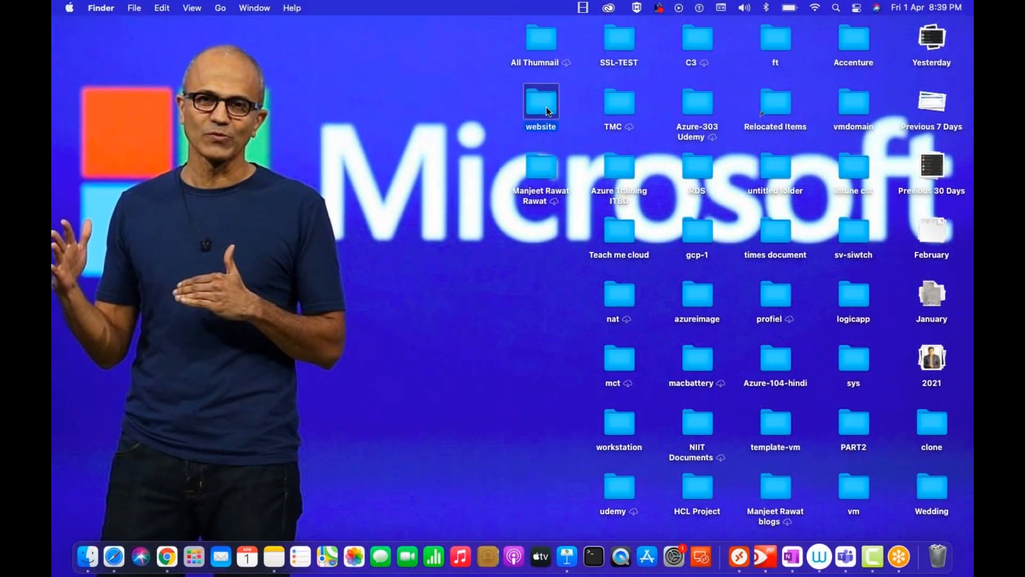
pyautogui.doubleClick(546, 108)
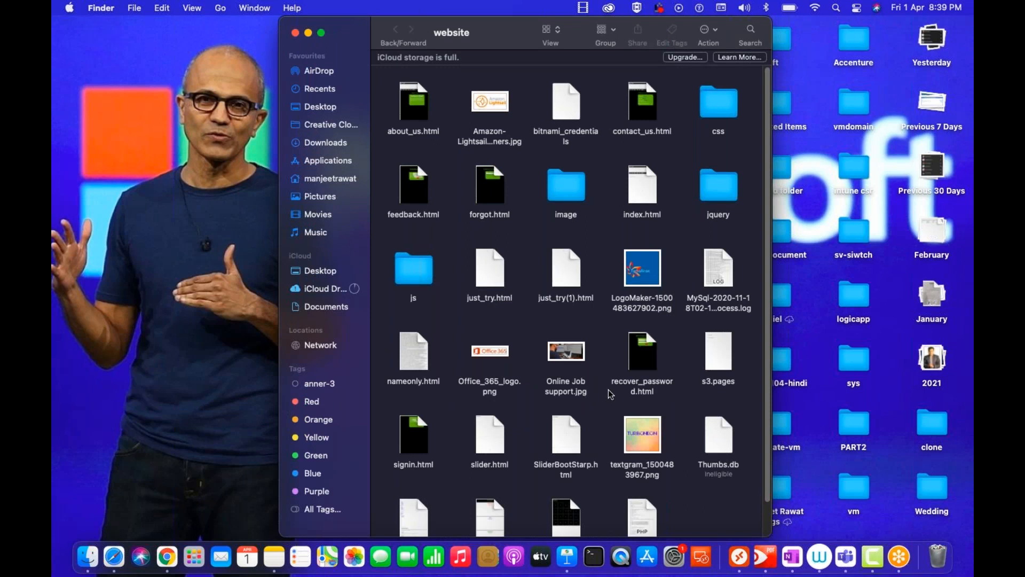
pyautogui.scroll(-2, 561, 405)
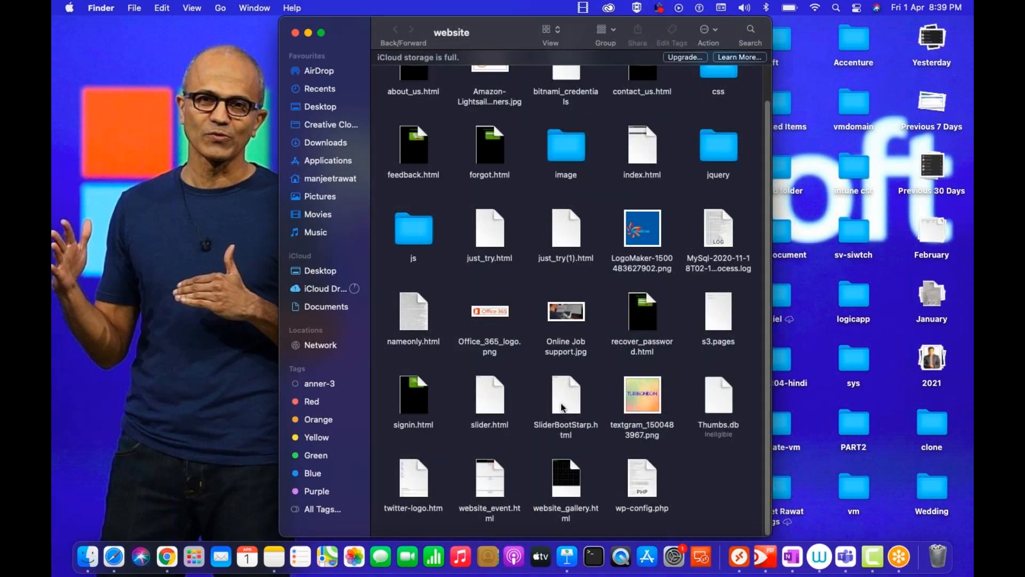
pyautogui.scroll(2, 562, 404)
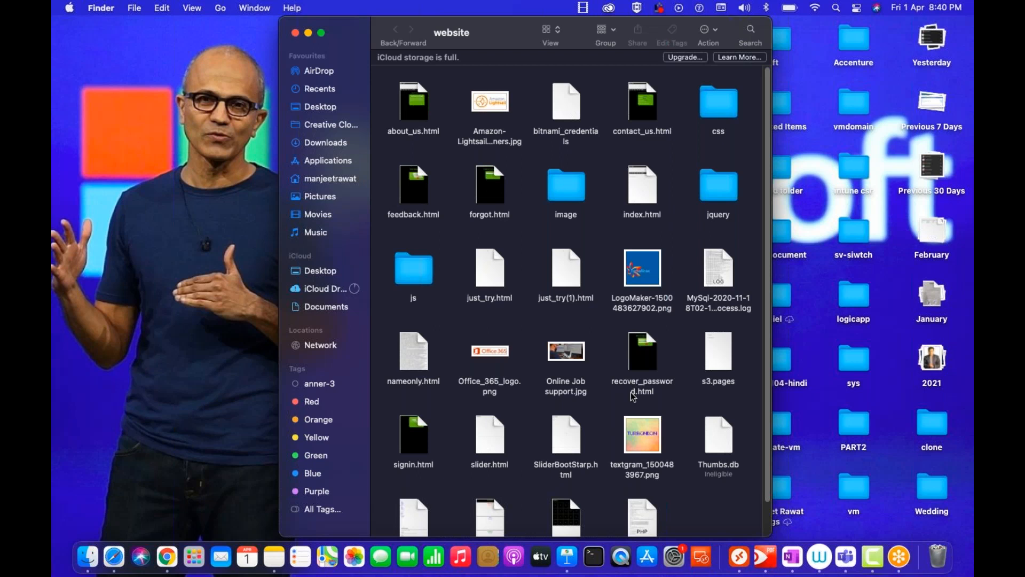
pyautogui.scroll(-2, 633, 396)
pyautogui.scroll(2, 633, 395)
pyautogui.click(638, 187)
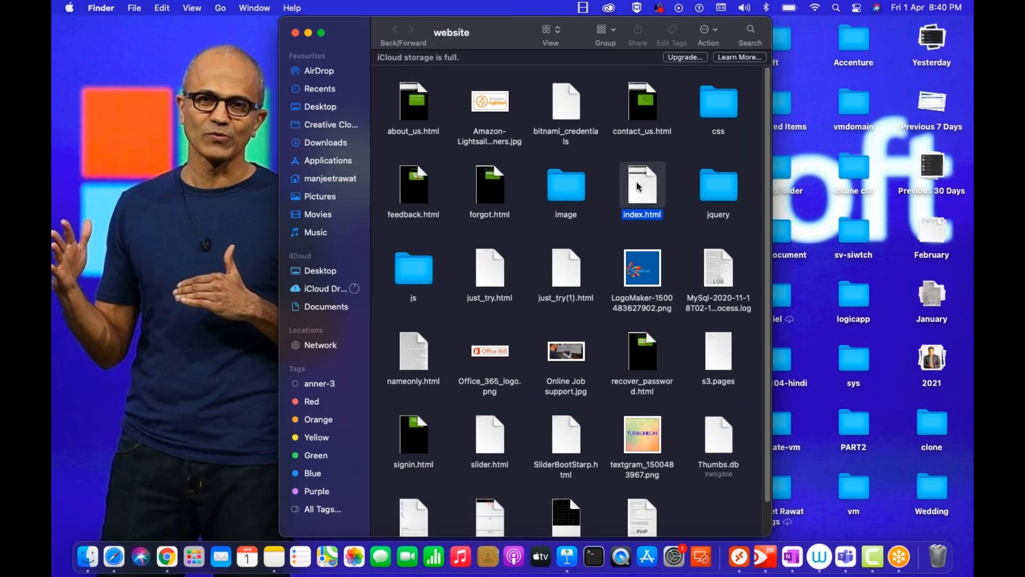
# Step: Open index.html in Safari and scroll through the local TURBONEON page
pyautogui.doubleClick(638, 186)
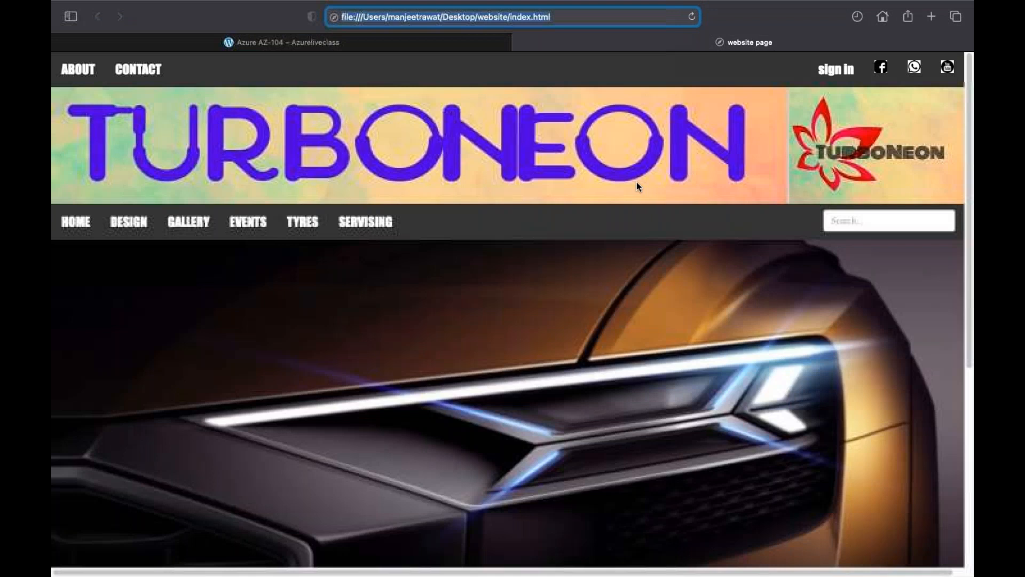
pyautogui.moveTo(327, 219)
pyautogui.scroll(-3, 327, 219)
pyautogui.scroll(-5, 327, 219)
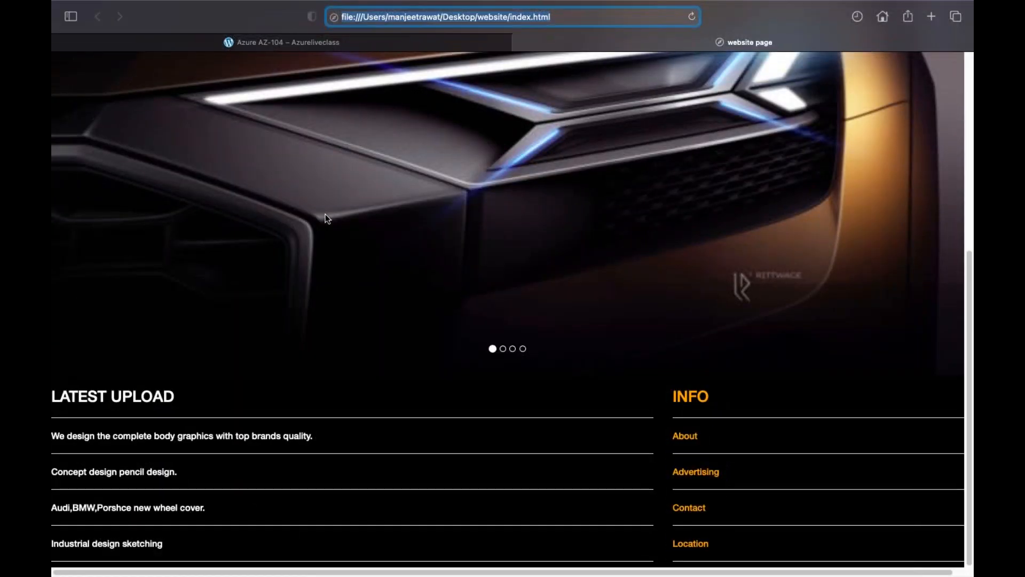
pyautogui.scroll(8, 425, 238)
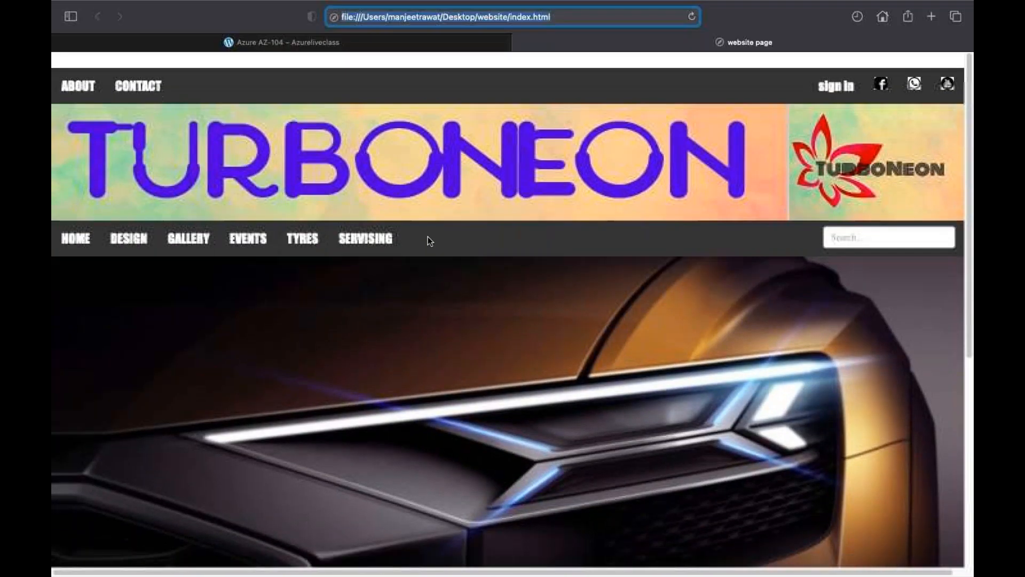
# Step: Check the Azure AZ-104 WordPress site tab, then return to the Azure portal workspace
pyautogui.moveTo(106, 6)
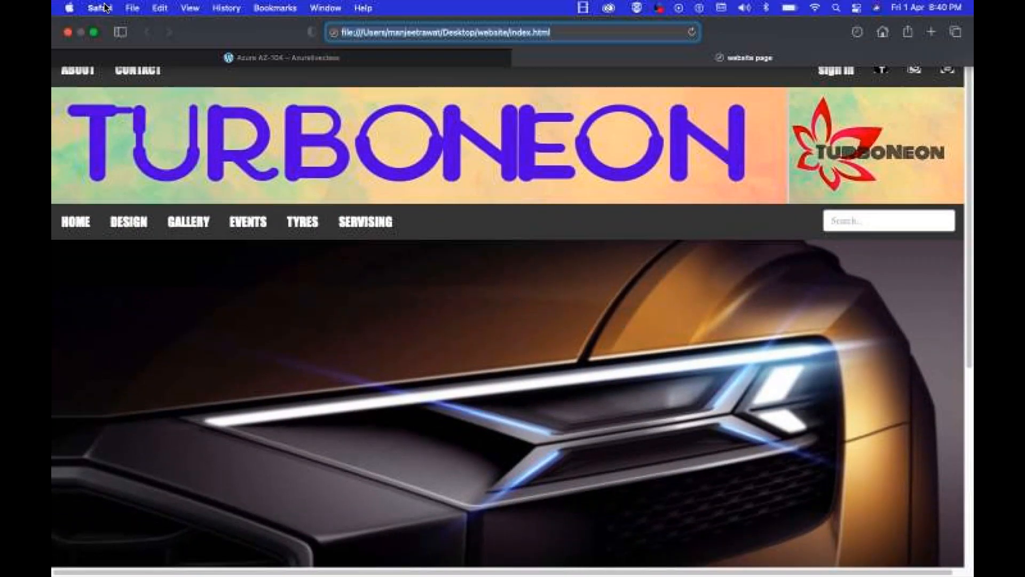
pyautogui.click(159, 58)
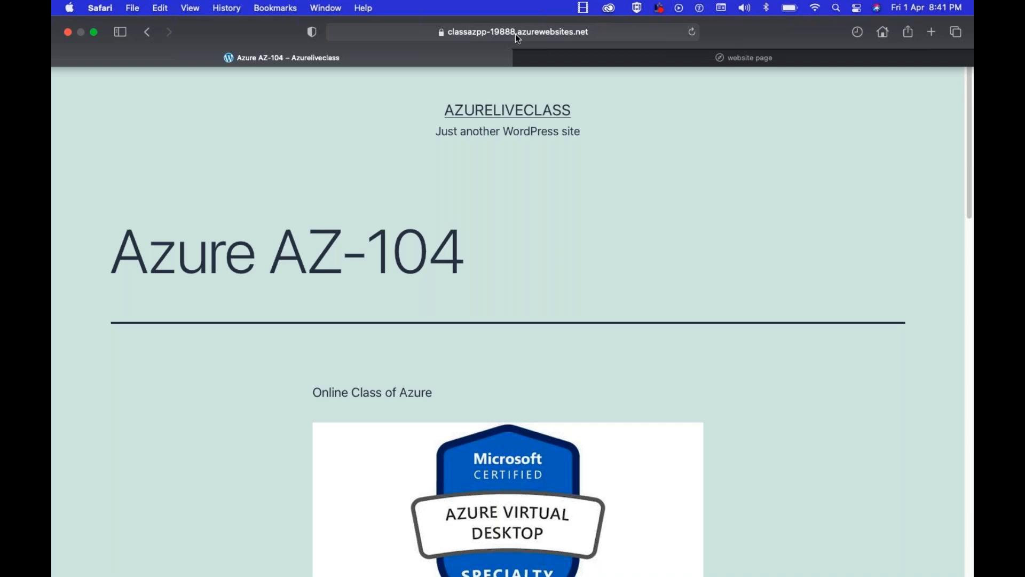
pyautogui.hotkey('ctrl', 'Right')
pyautogui.hotkey('ctrl', 'Right')
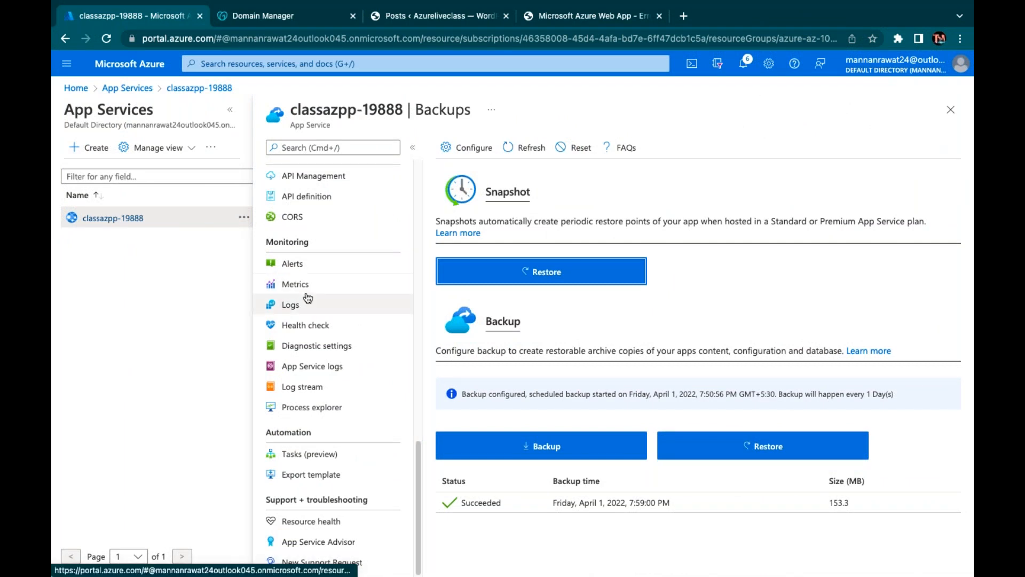
# Step: Copy the classazpp-19888 URL from Overview and load it in a new tab
pyautogui.scroll(10, 316, 346)
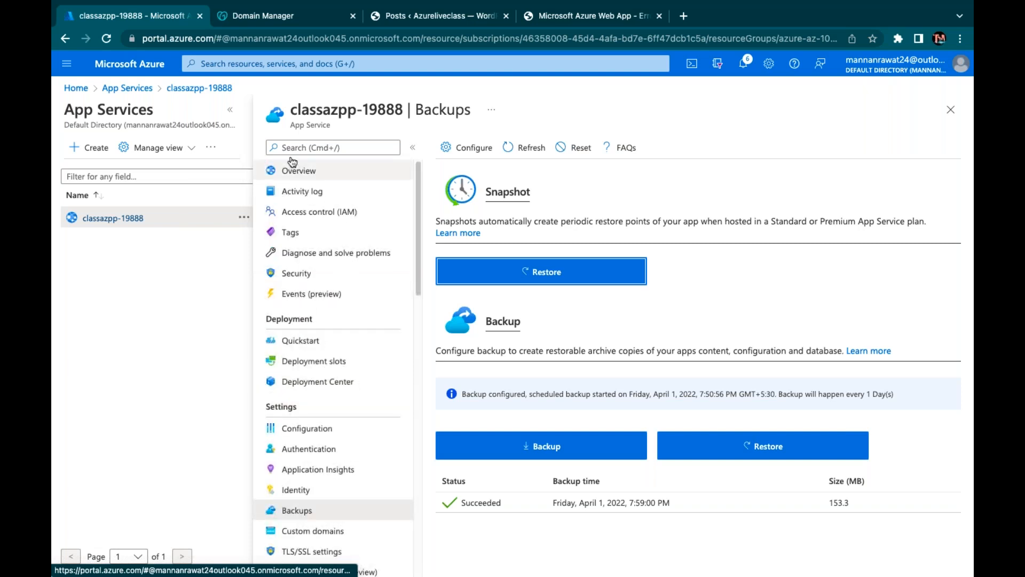
pyautogui.click(307, 172)
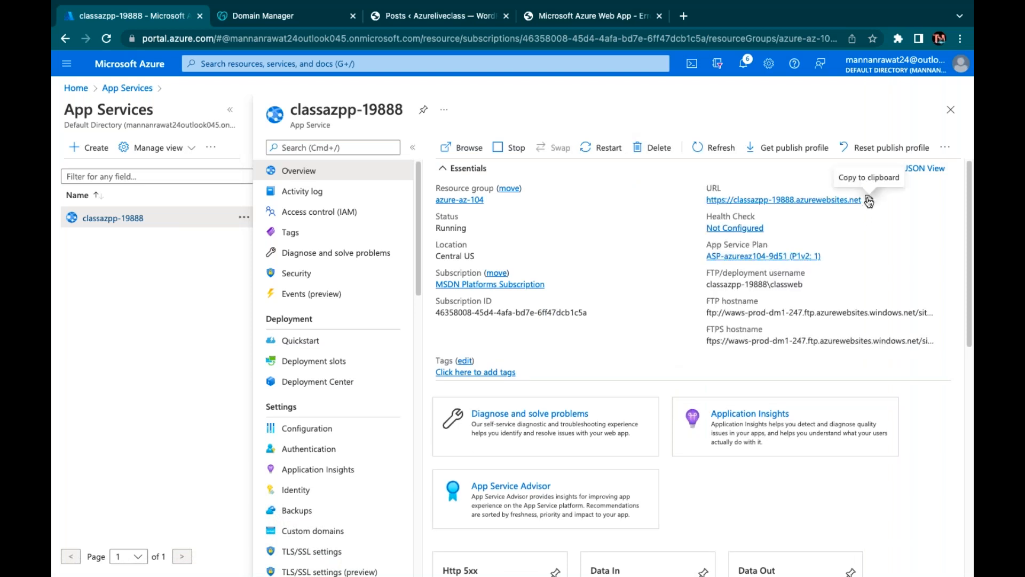
pyautogui.click(868, 200)
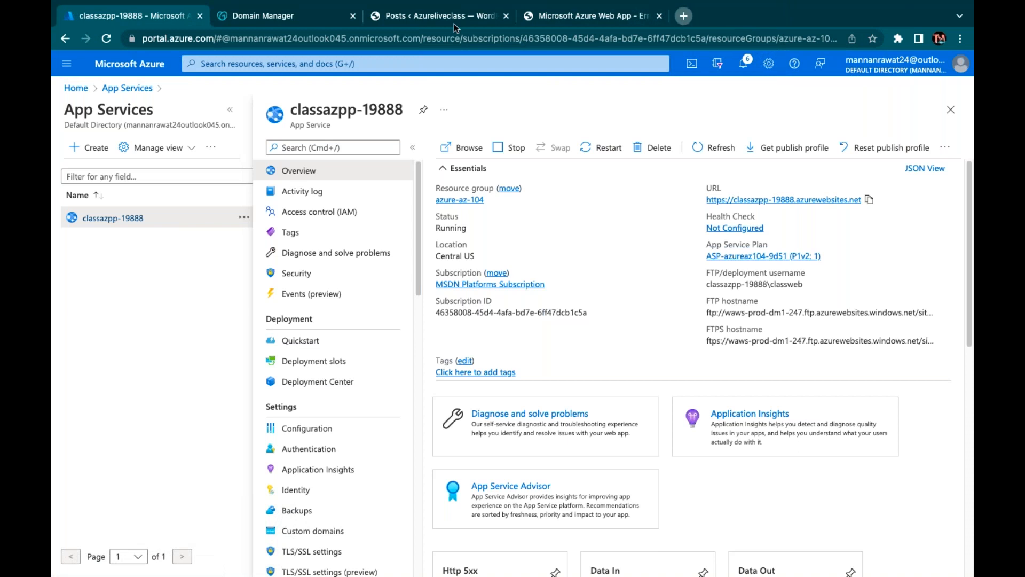
pyautogui.click(683, 16)
pyautogui.press('super+v')
pyautogui.press('Return')
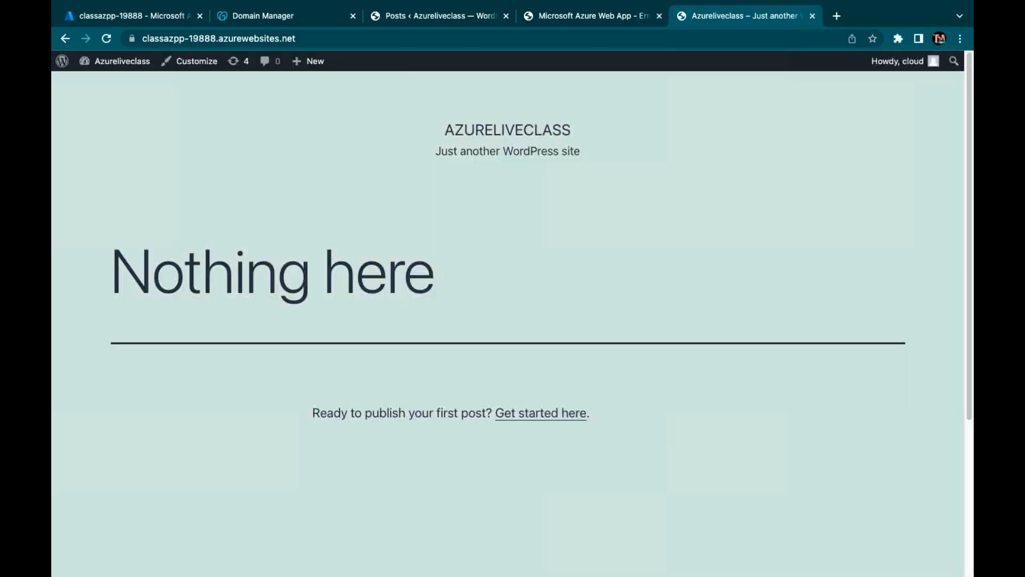
# Step: Reload the site, then close the error and Azureliveclass site tabs
pyautogui.click(107, 40)
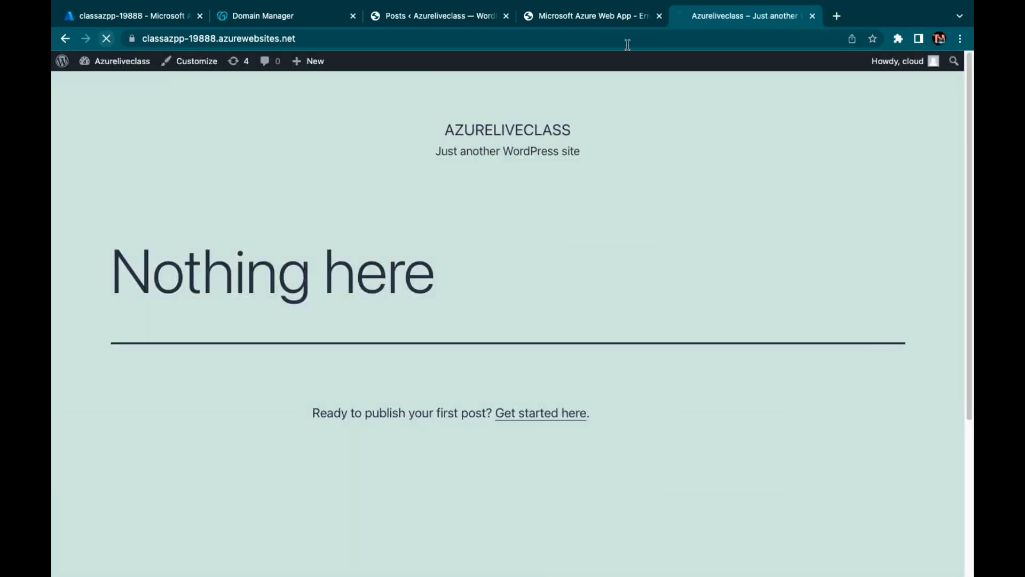
pyautogui.click(658, 16)
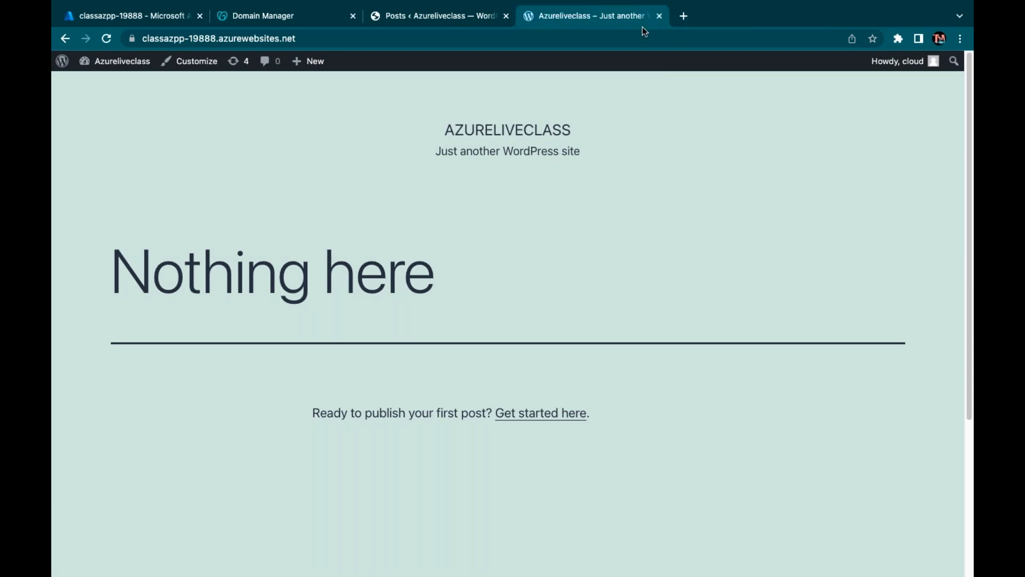
pyautogui.click(659, 16)
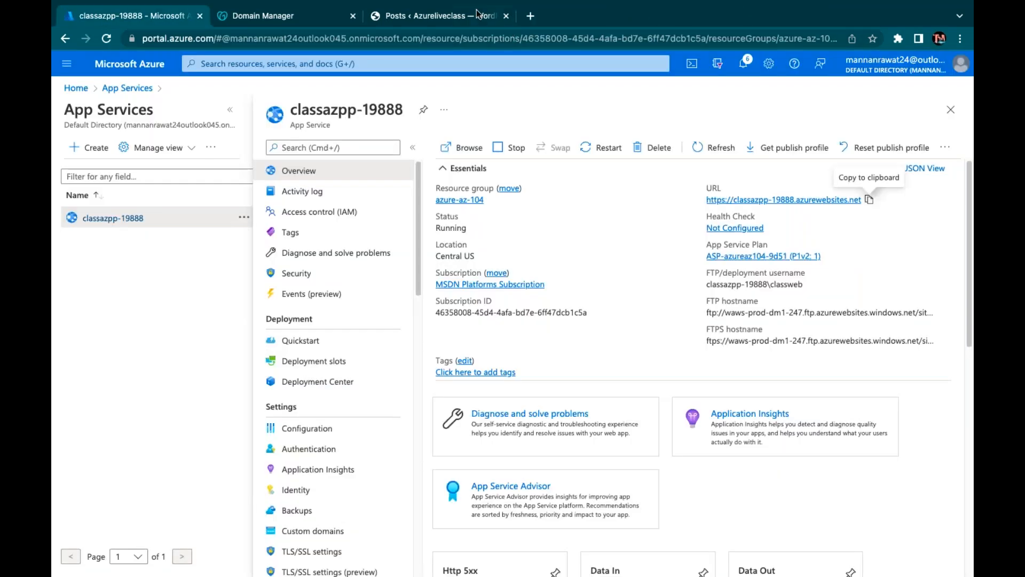
pyautogui.click(481, 16)
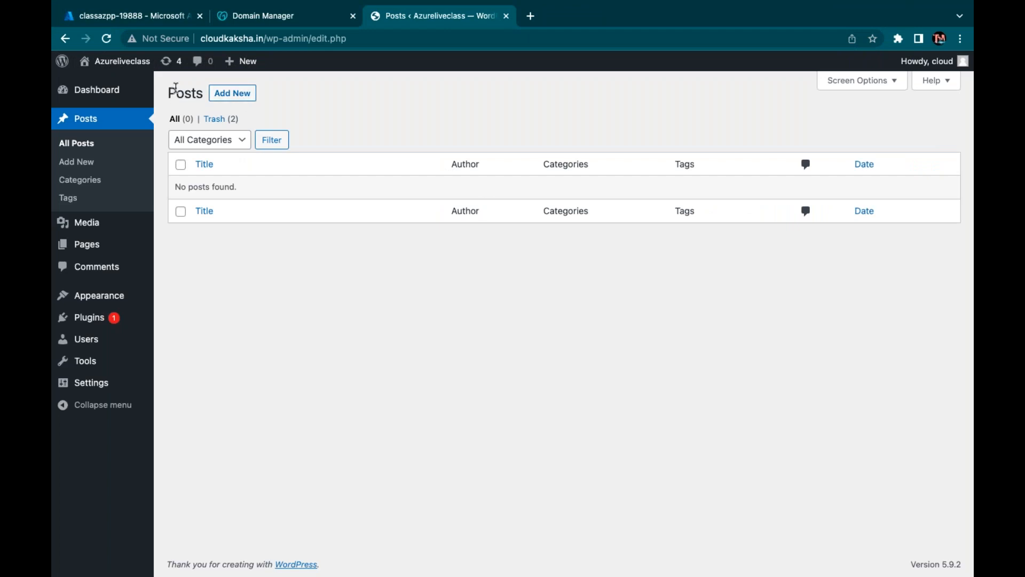
# Step: Reload the cloudkaksha.in custom-domain admin page, which returns a 404
pyautogui.click(224, 38)
pyautogui.press('Return')
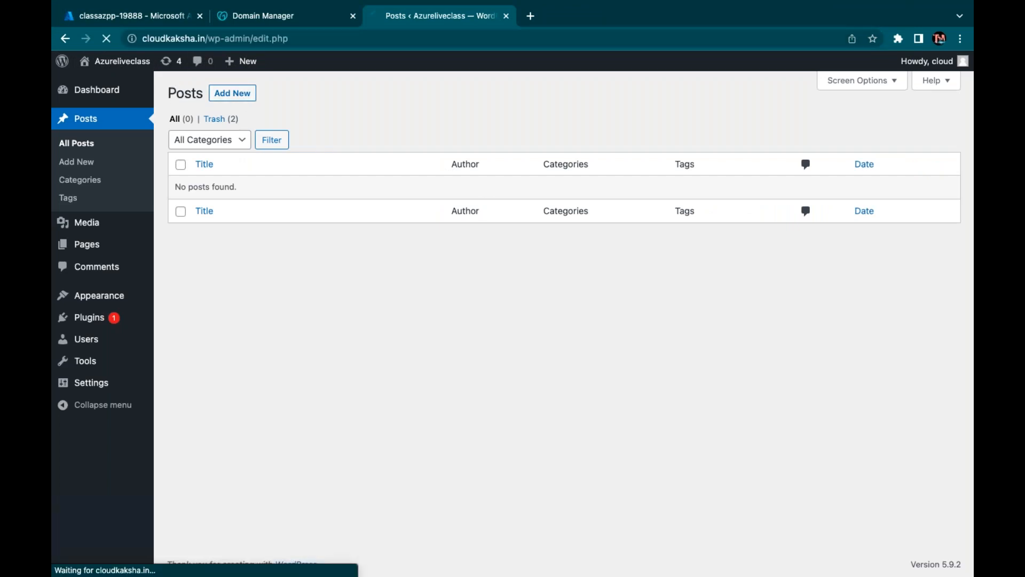
pyautogui.click(224, 39)
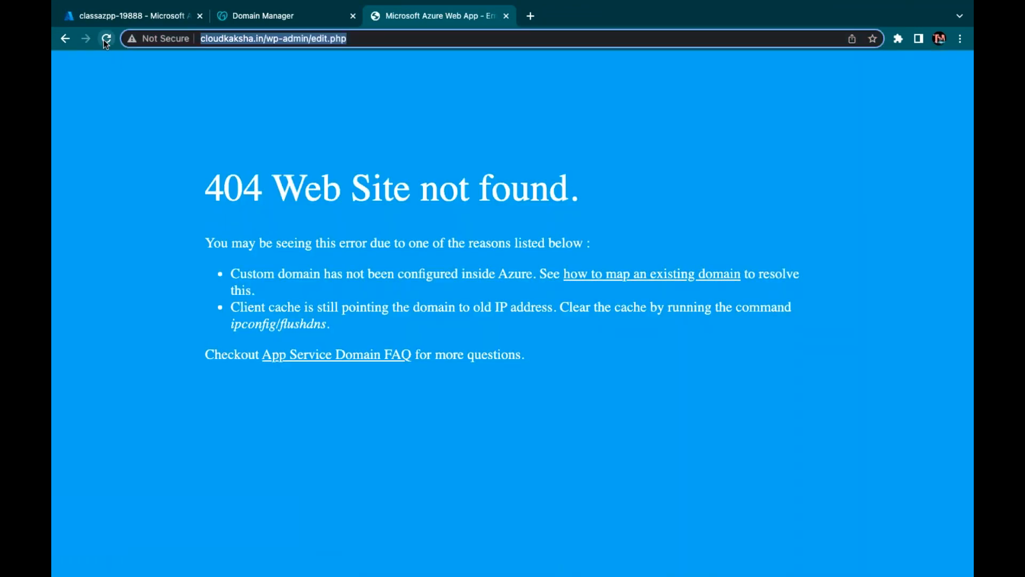
pyautogui.click(105, 42)
# Step: Replace the address with the copied azurewebsites.net URL plus /wp=admin
pyautogui.click(366, 41)
pyautogui.click(464, 40)
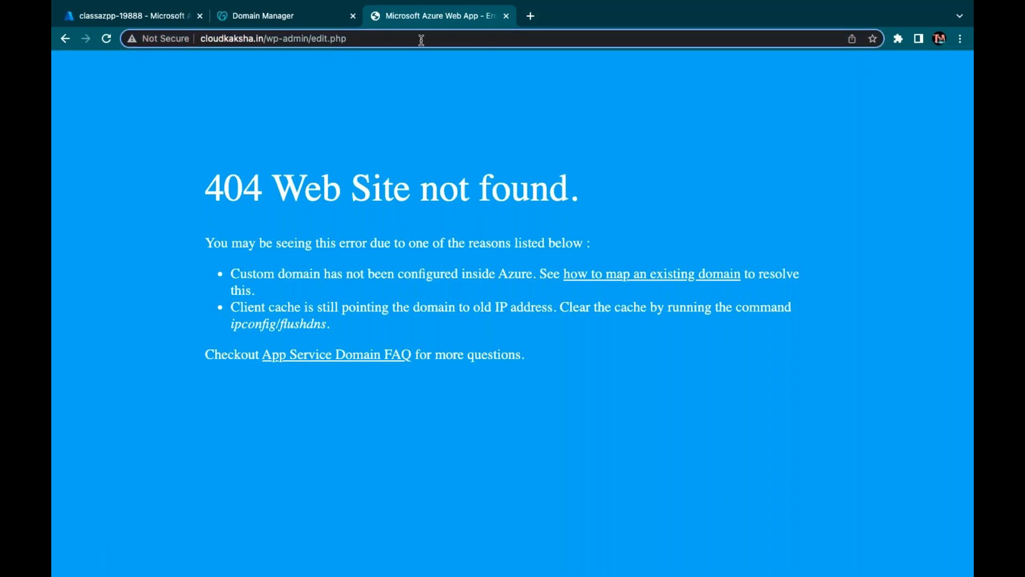
pyautogui.moveTo(421, 40); pyautogui.dragTo(202, 35)
pyautogui.press('super+v')
pyautogui.write('/')
pyautogui.write('wp=admin')
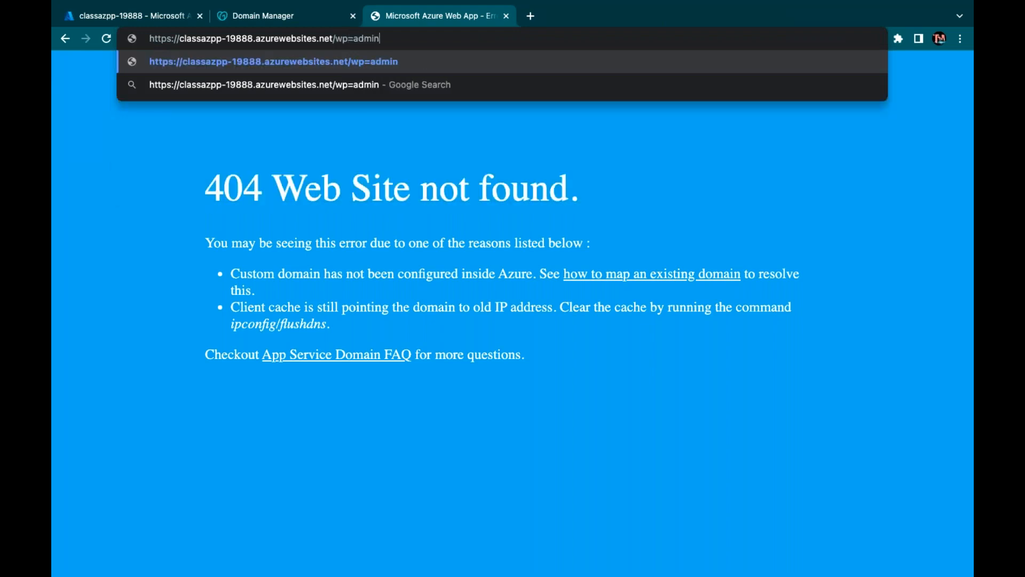
pyautogui.press('Return')
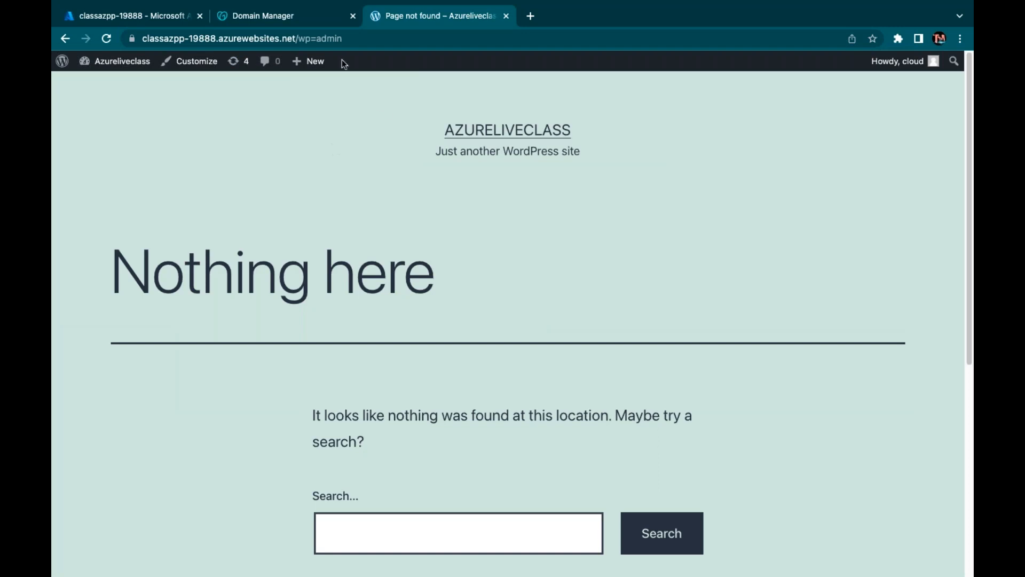
# Step: Correct the address to /wp-admin, load the dashboard, and review the Pages list
pyautogui.click(361, 38)
pyautogui.press('Right')
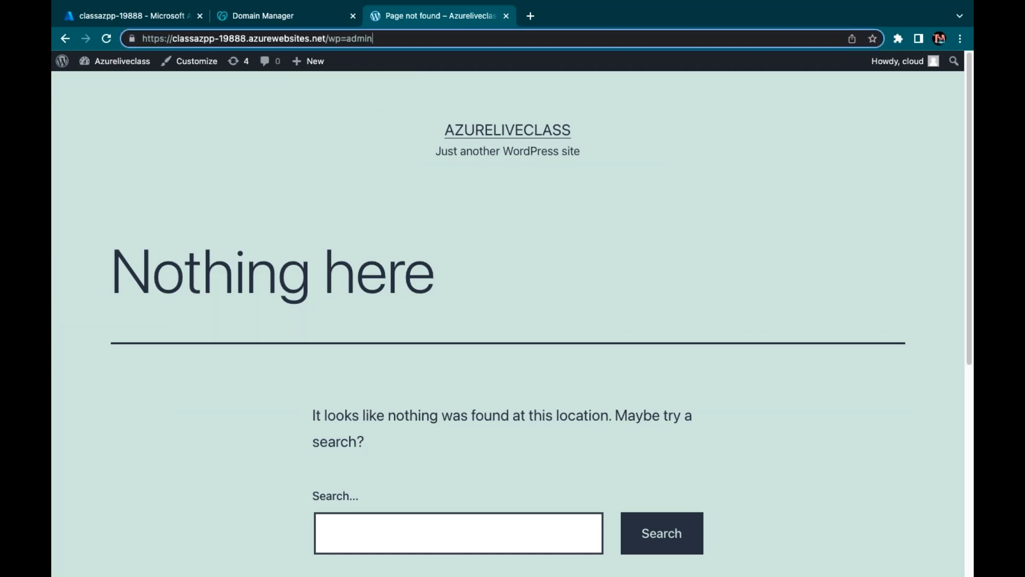
pyautogui.press('BackSpace')
pyautogui.press('BackSpace')
pyautogui.press('BackSpace')
pyautogui.press('BackSpace')
pyautogui.press('BackSpace')
pyautogui.press('BackSpace')
pyautogui.write('-admin')
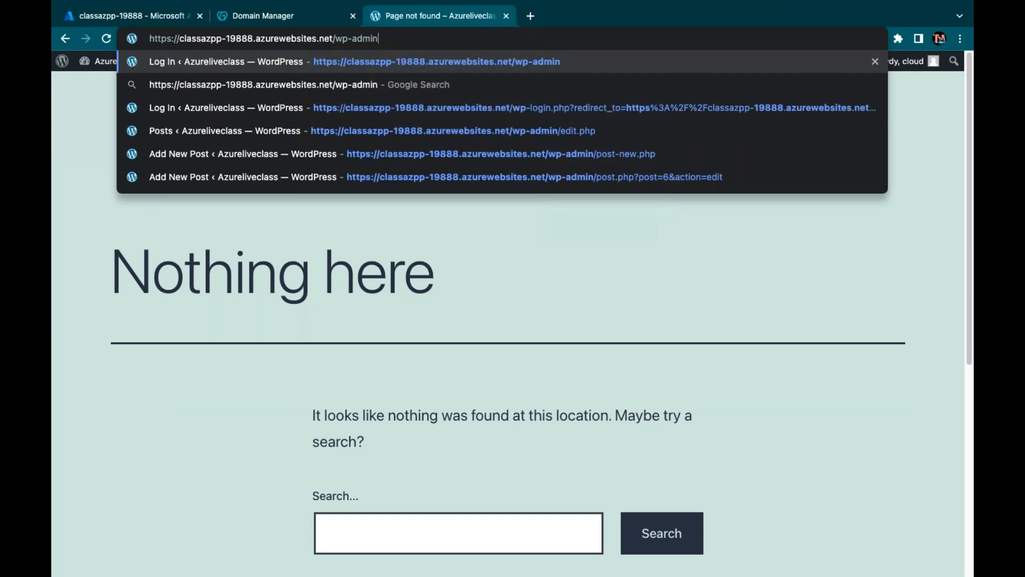
pyautogui.press('Return')
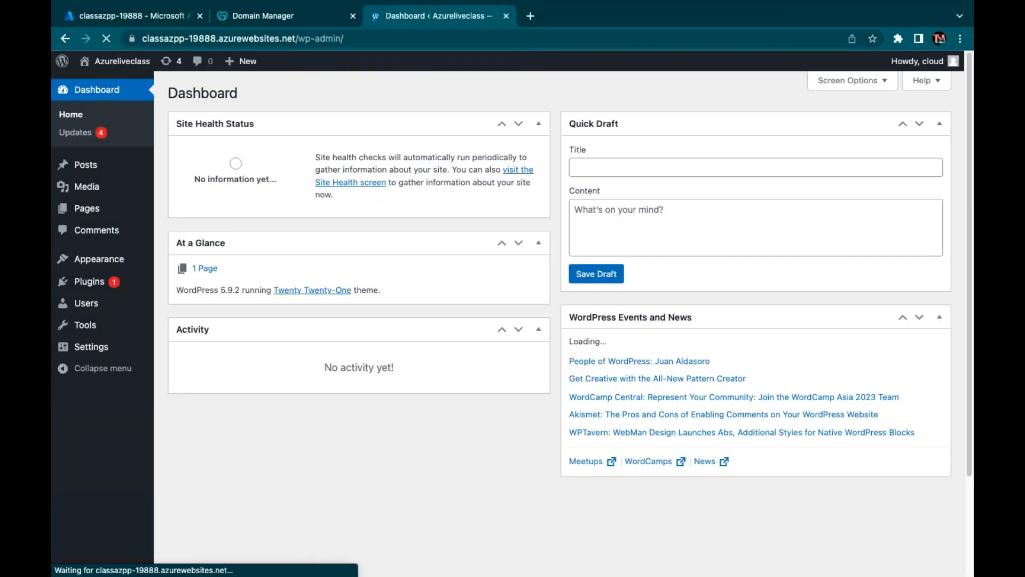
pyautogui.click(91, 210)
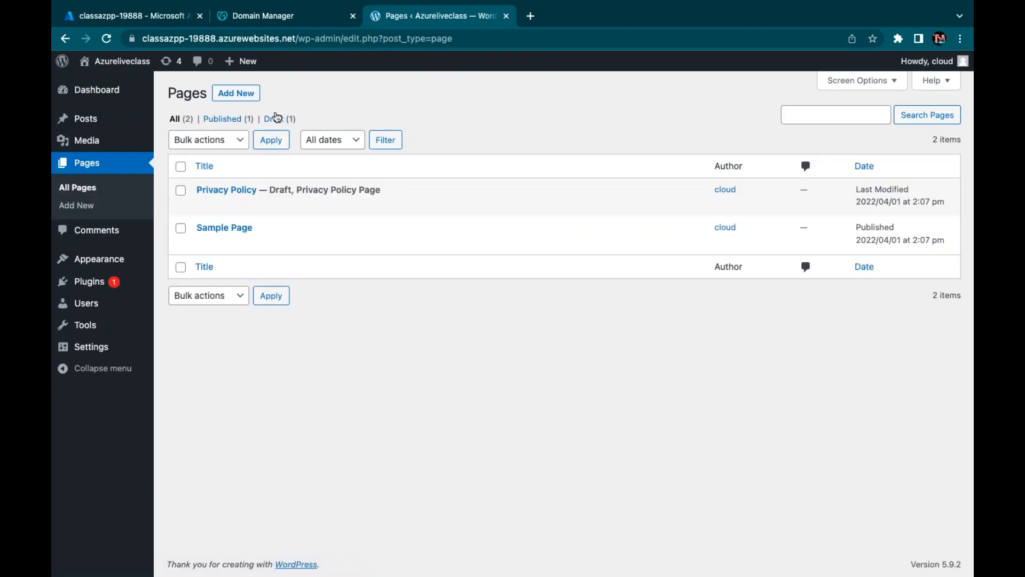
pyautogui.click(95, 93)
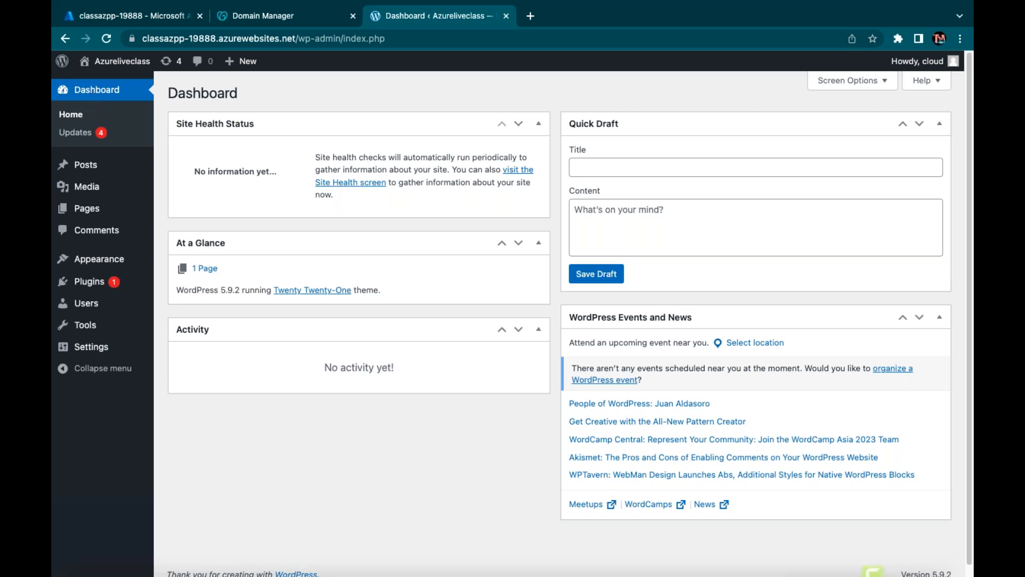
# Step: Minimize Finder and return to the Azure portal tab for classazpp-19888
pyautogui.hotkey('ctrl', 'Left')
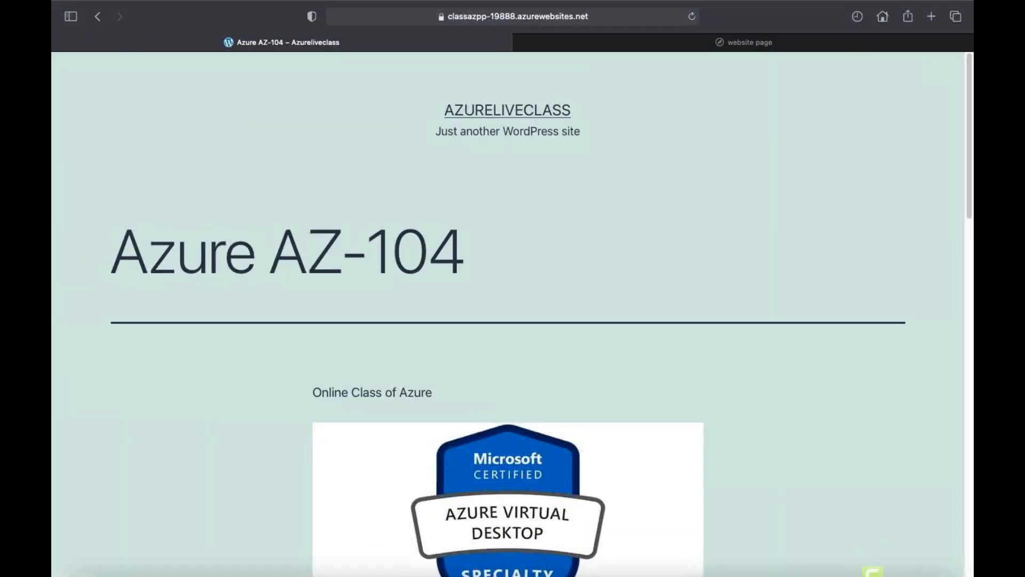
pyautogui.hotkey('ctrl', 'Left')
pyautogui.hotkey('ctrl', 'Right')
pyautogui.hotkey('ctrl', 'Left')
pyautogui.click(307, 33)
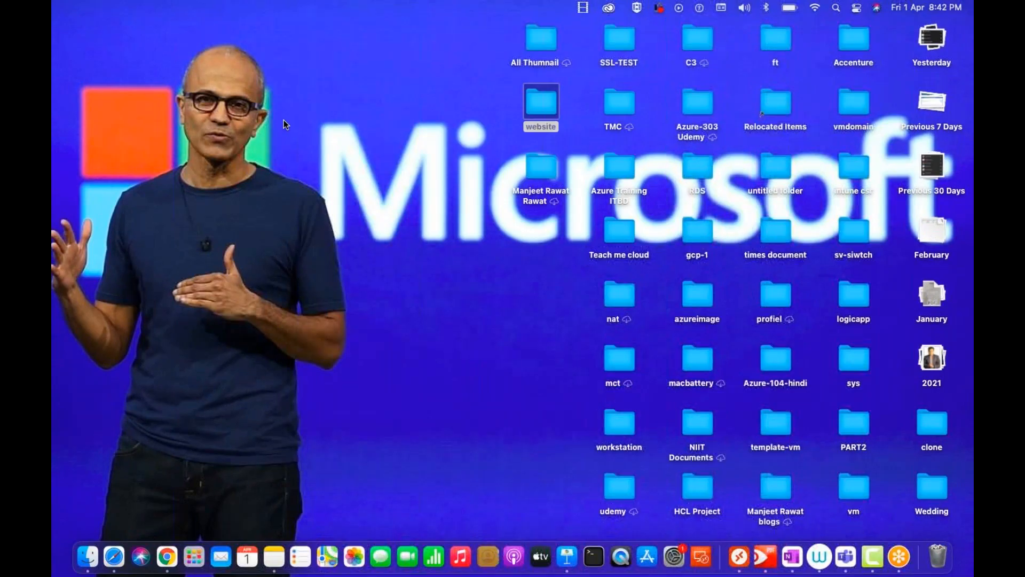
pyautogui.hotkey('ctrl', 'Right')
pyautogui.hotkey('ctrl', 'Right')
pyautogui.hotkey('ctrl', 'Right')
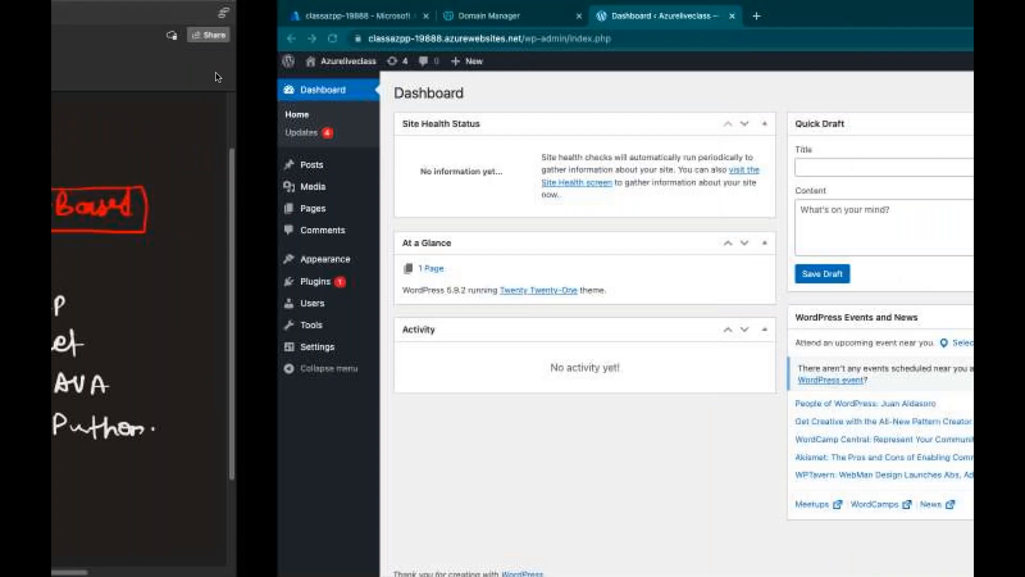
pyautogui.click(178, 20)
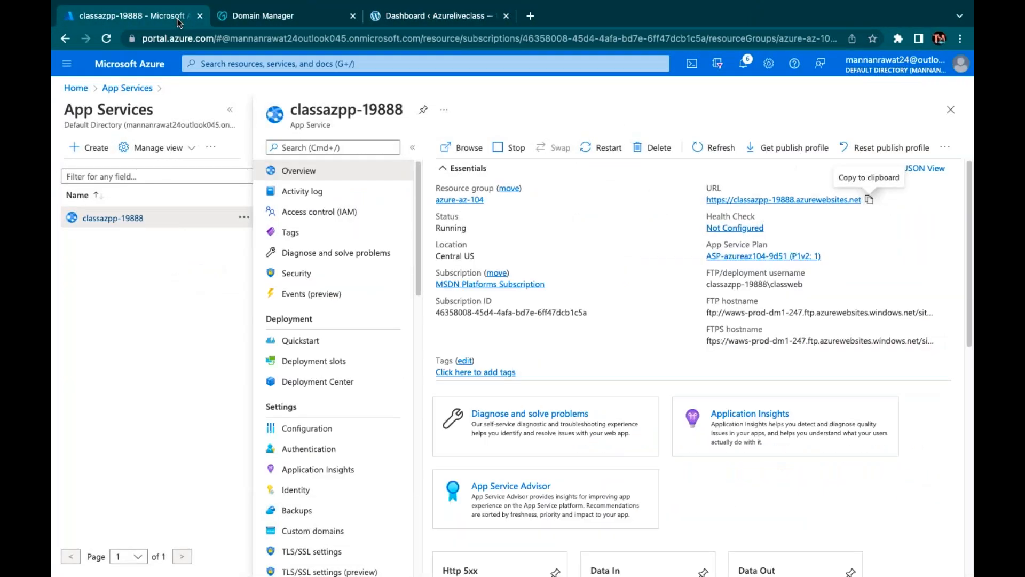
pyautogui.scroll(-2, 336, 400)
pyautogui.scroll(-10, 335, 398)
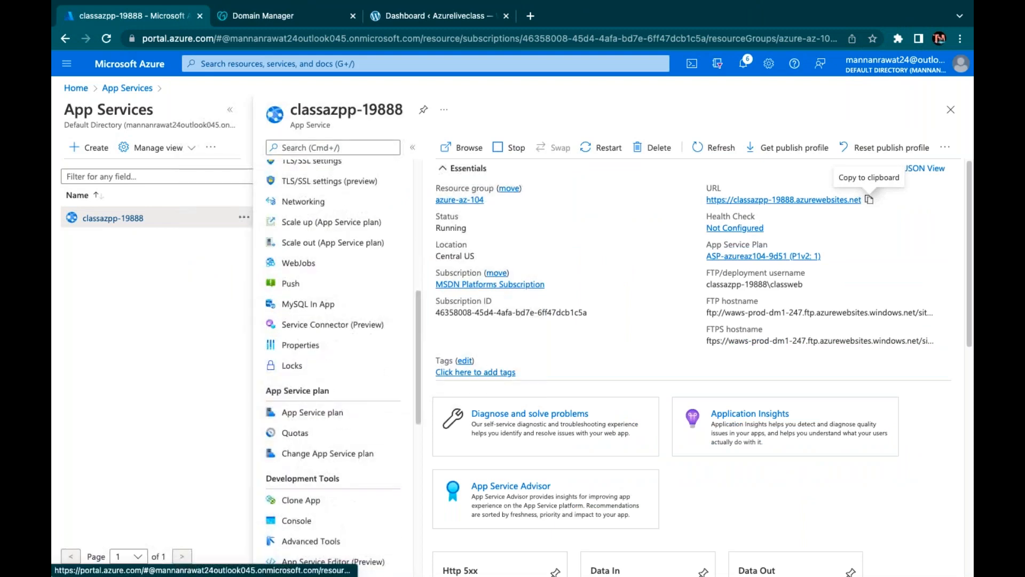
pyautogui.scroll(-1, 335, 398)
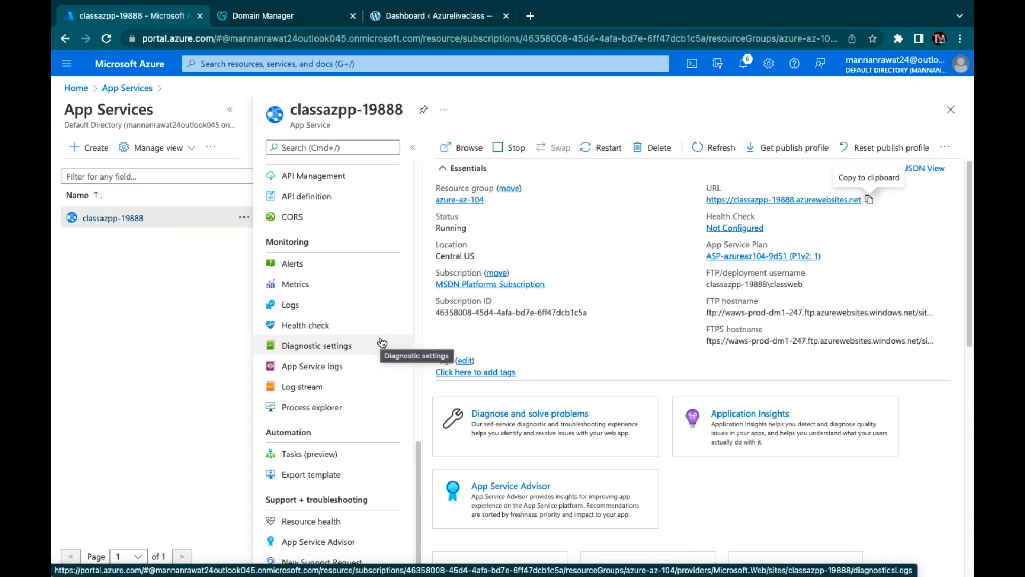
pyautogui.click(714, 148)
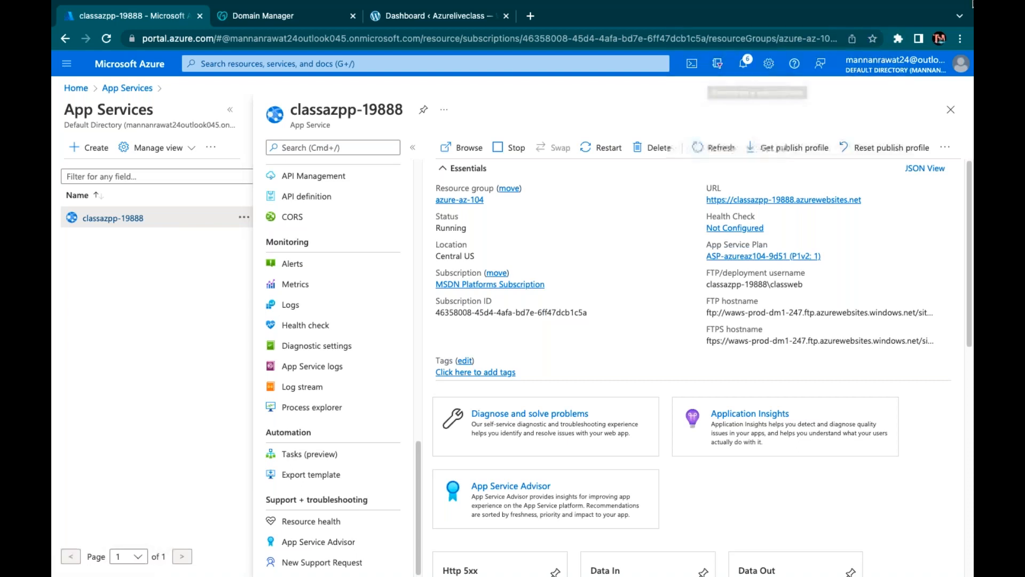
pyautogui.moveTo(884, 37)
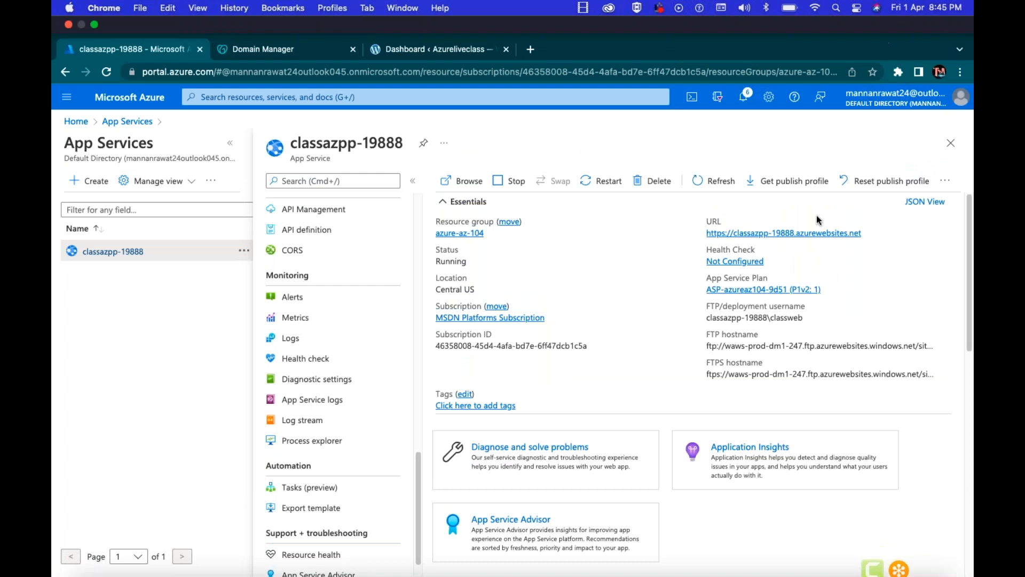